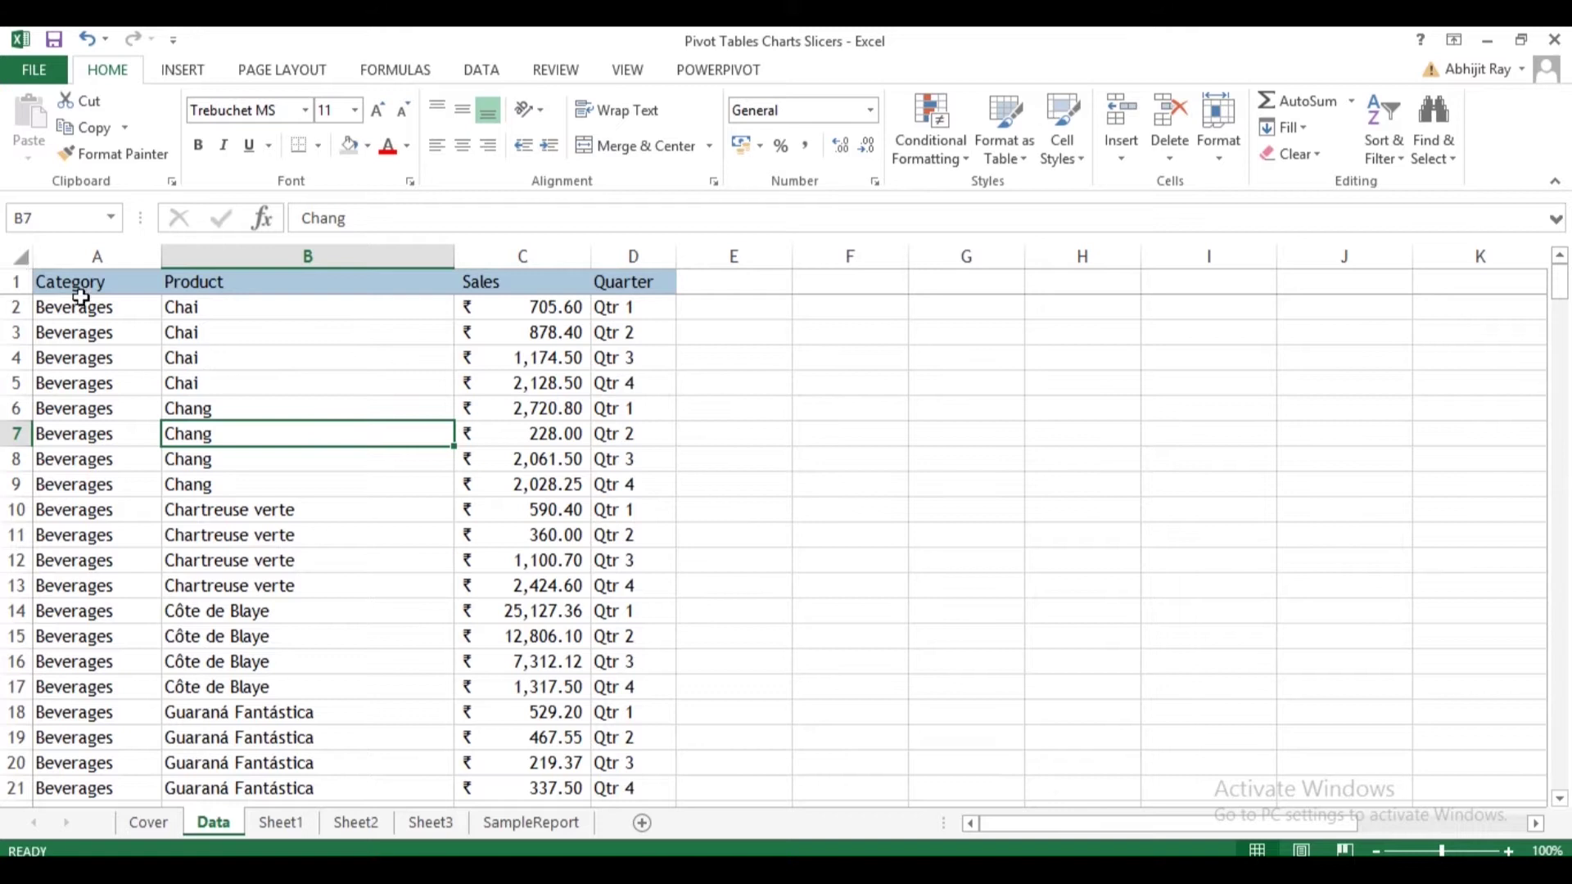
Examine the Category, Product, Sales and Quarter columns of the source data on the Data sheet.
{"action": "left_click", "coordinate": [211, 364]}
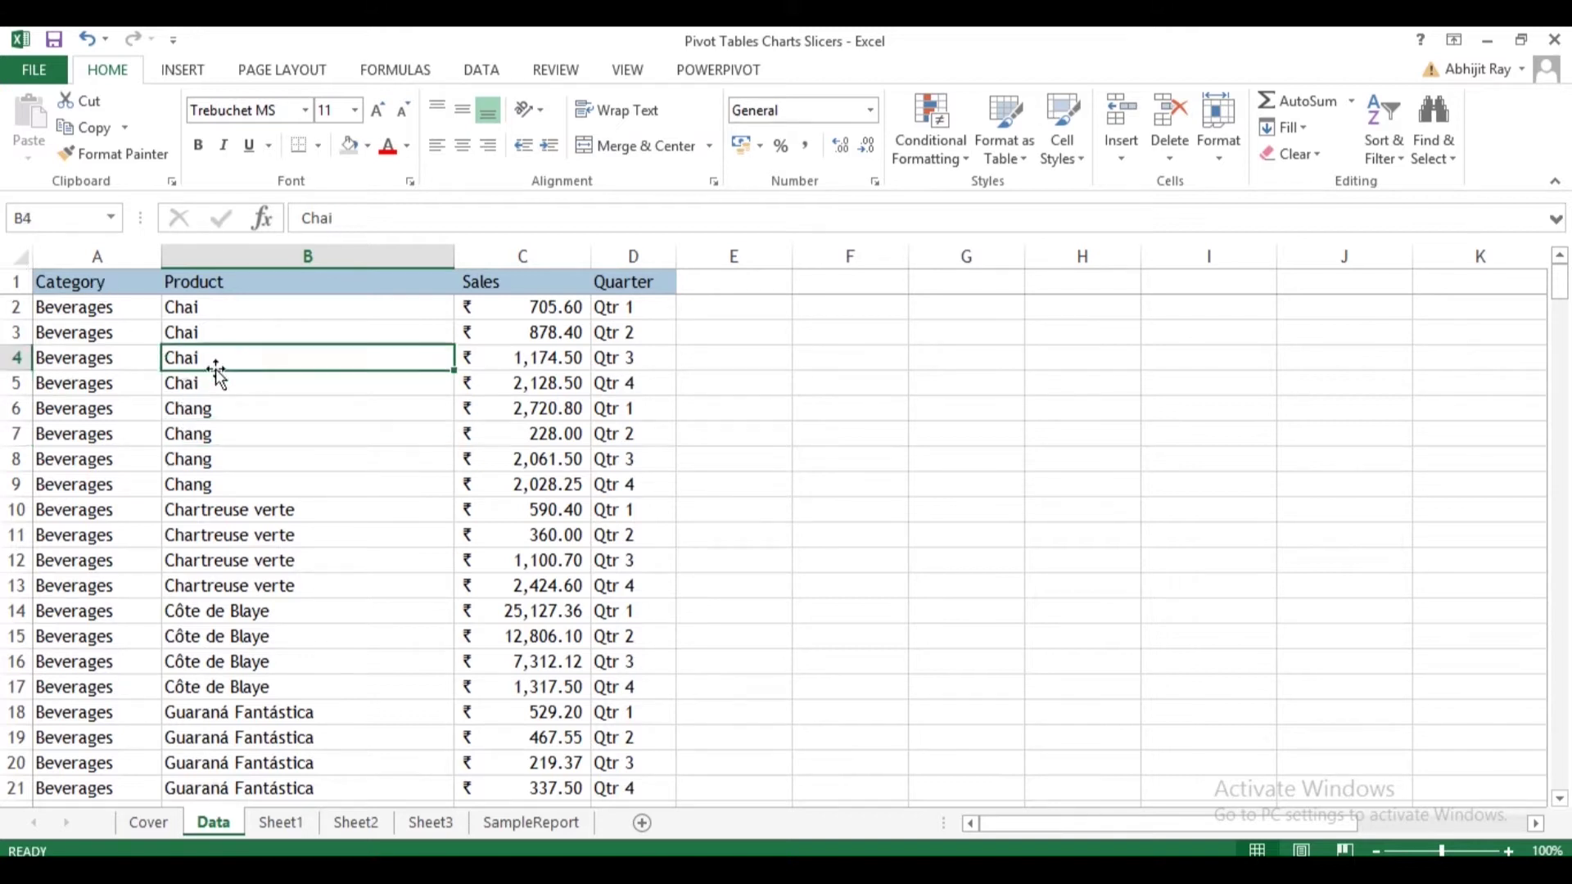
{"action": "left_click_drag", "start_coordinate": [122, 280], "coordinate": [589, 428]}
{"action": "left_click", "coordinate": [536, 430]}
{"action": "left_click", "coordinate": [562, 561]}
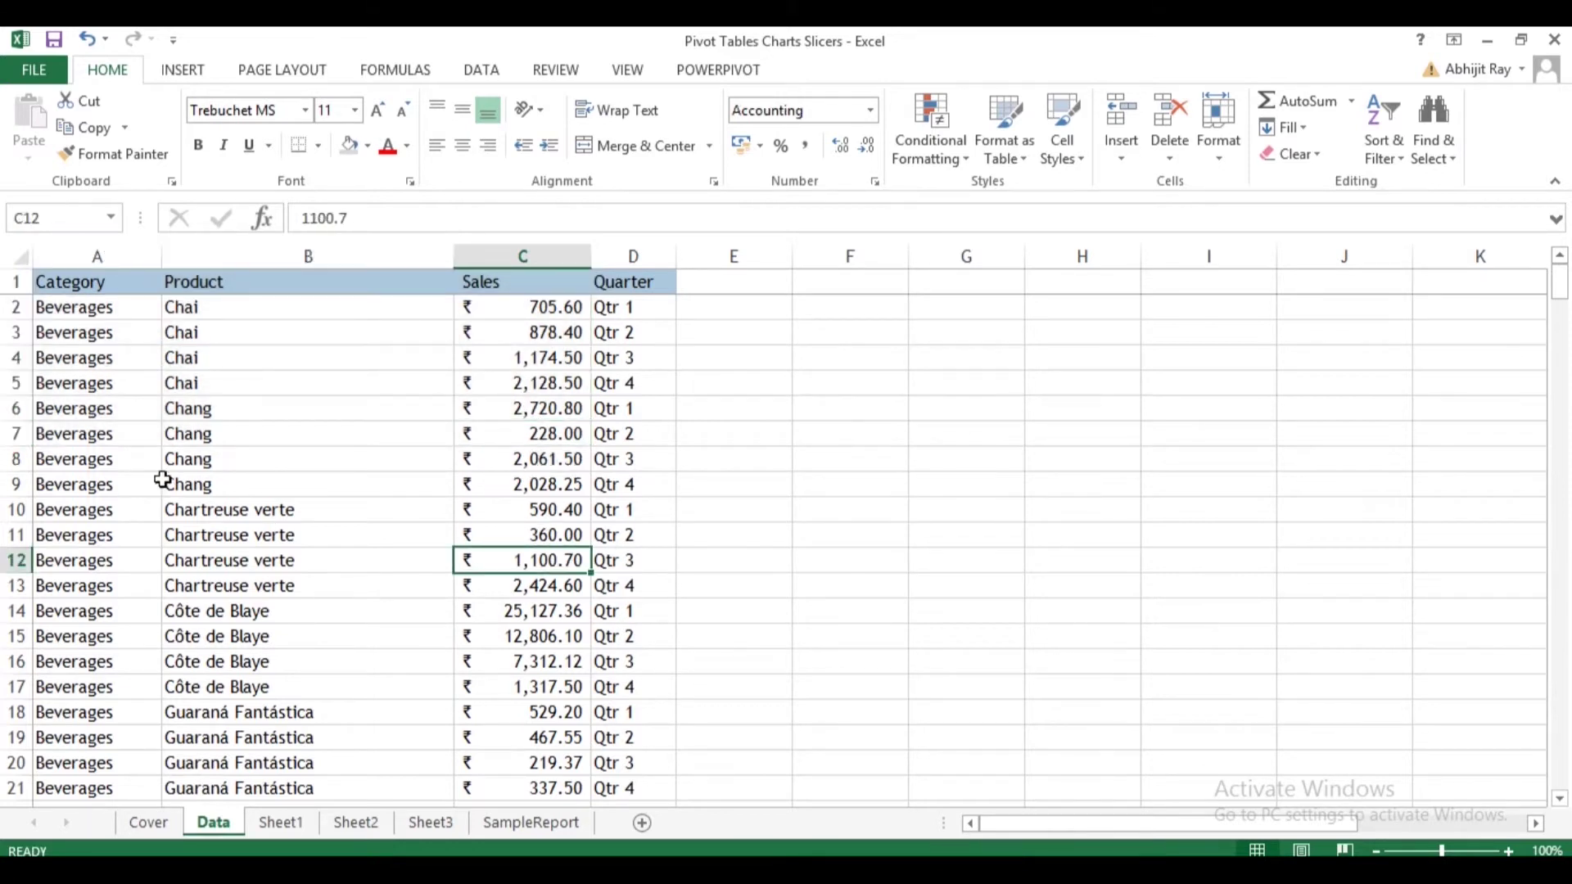
{"action": "left_click", "coordinate": [352, 438]}
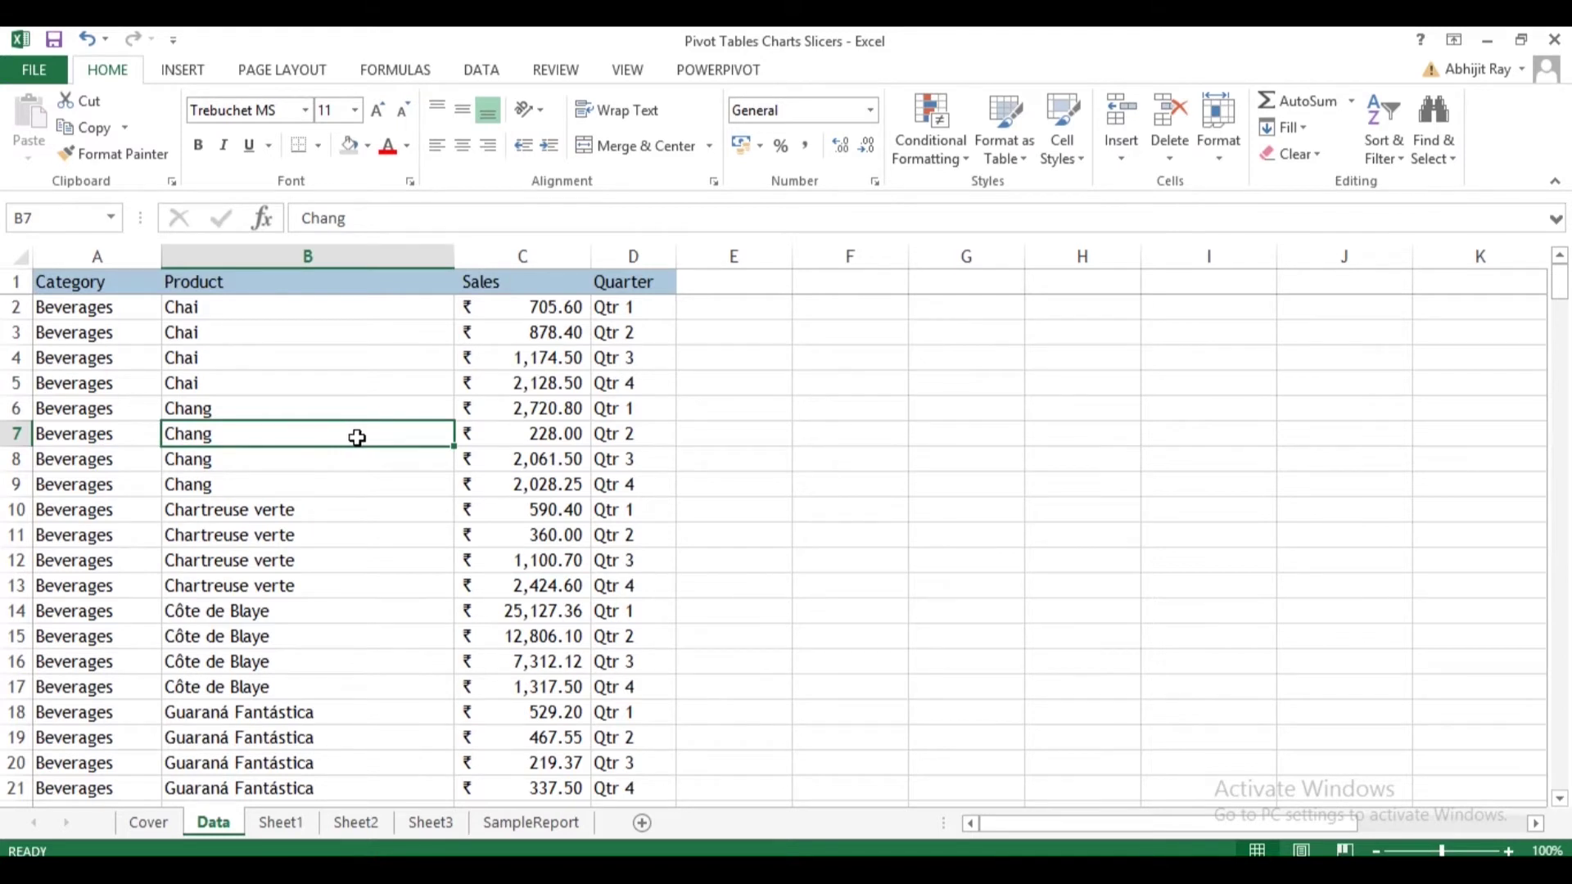
{"action": "left_click", "coordinate": [347, 334]}
{"action": "left_click_drag", "start_coordinate": [98, 287], "coordinate": [620, 337]}
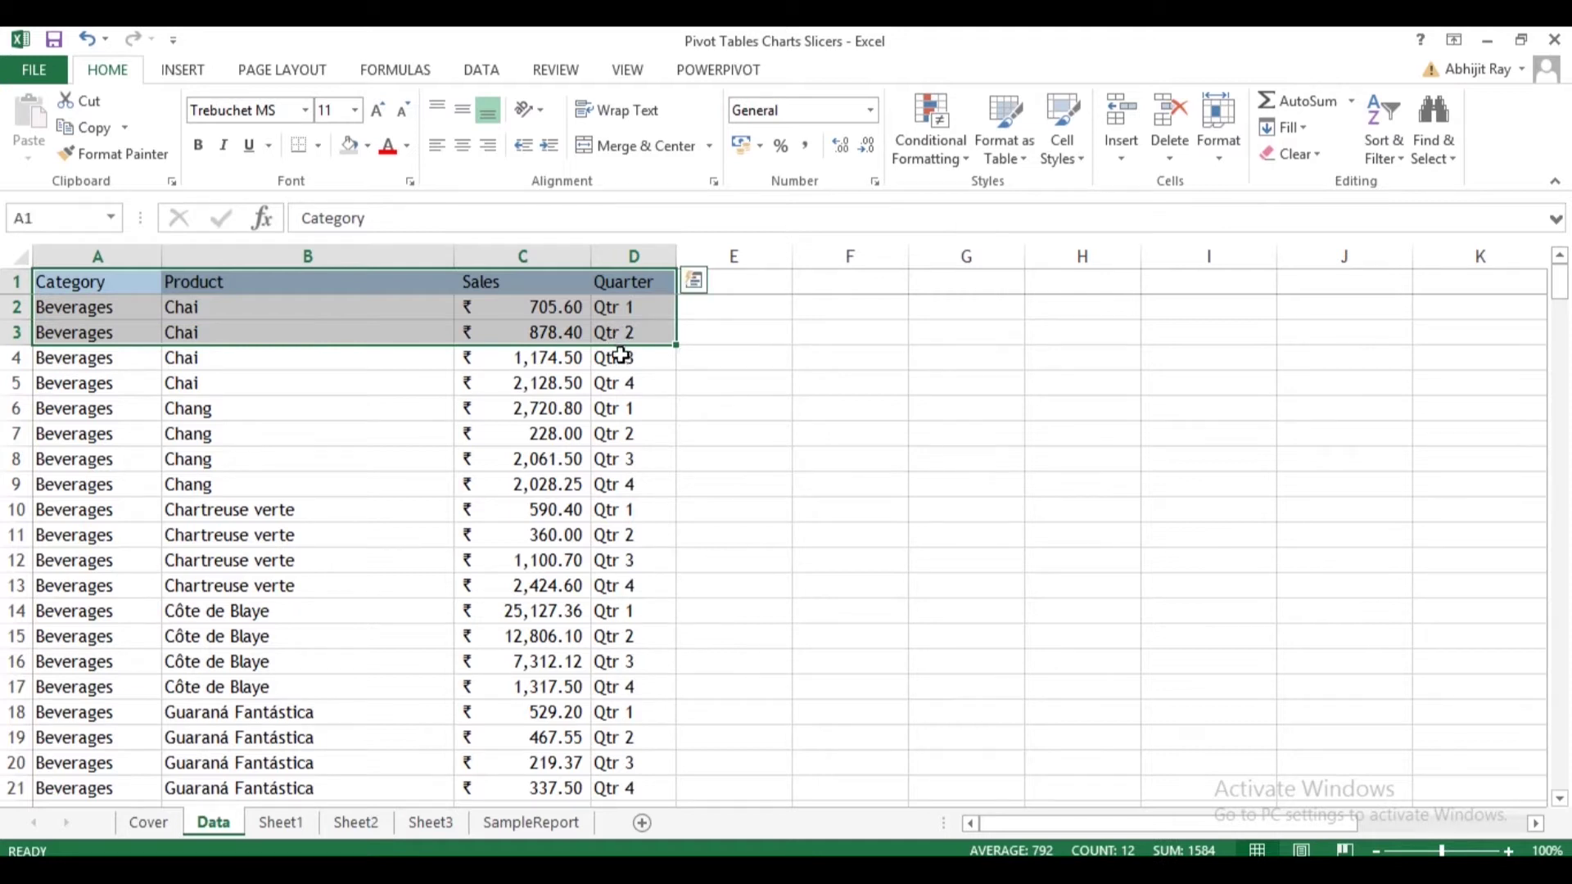
{"action": "left_click", "coordinate": [603, 386]}
Read the list of business questions in L3:L8 of the Data sheet.
{"action": "key", "text": "alt+Page_Down"}
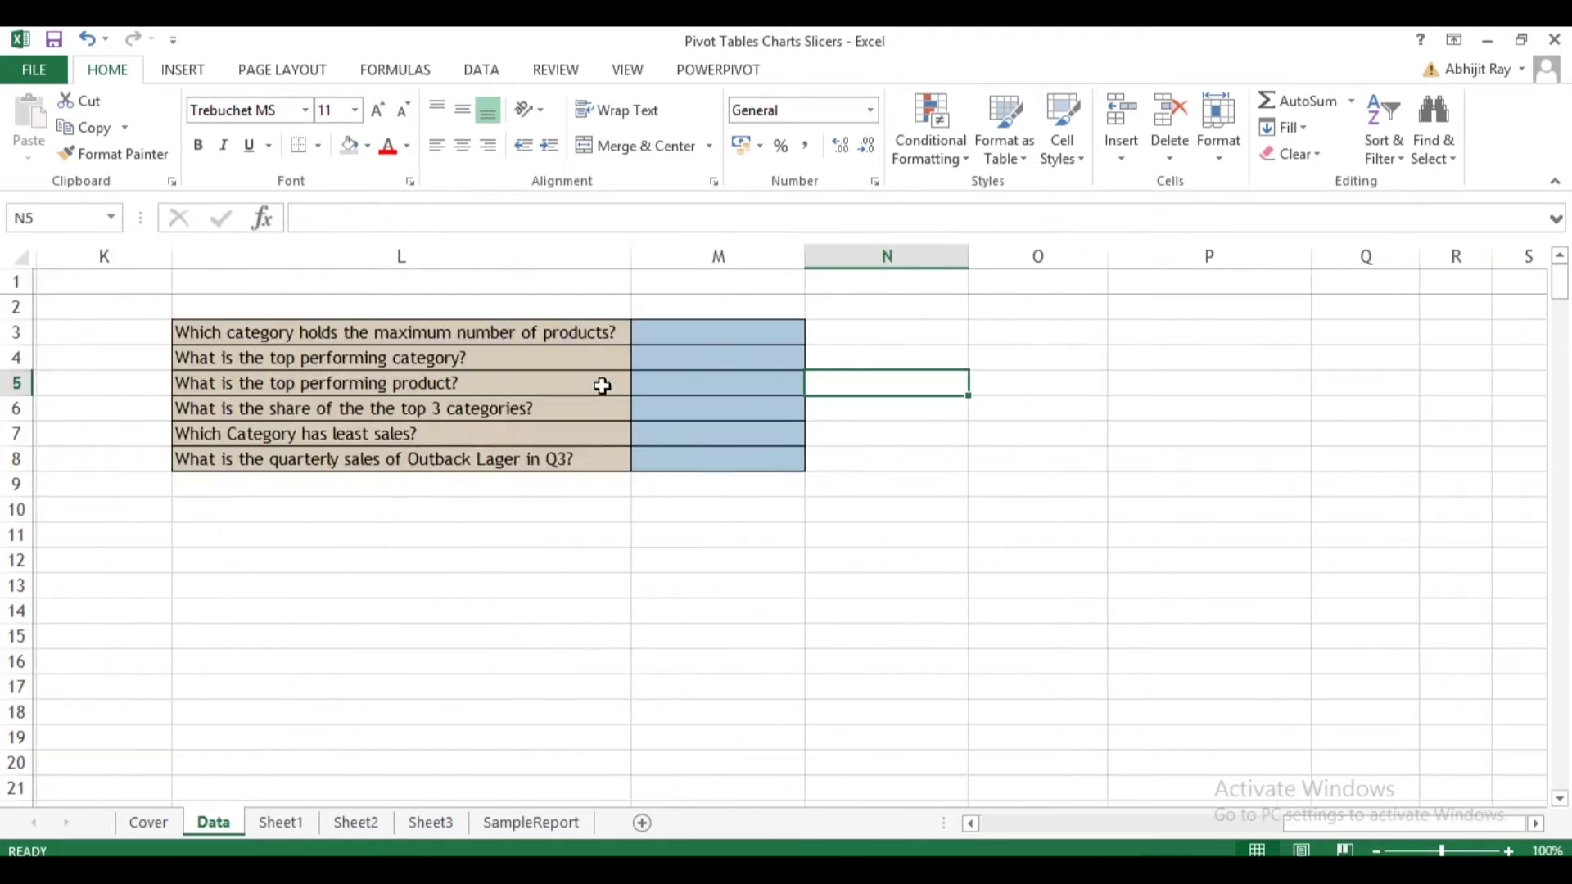
{"action": "left_click", "coordinate": [531, 481]}
{"action": "left_click", "coordinate": [553, 528]}
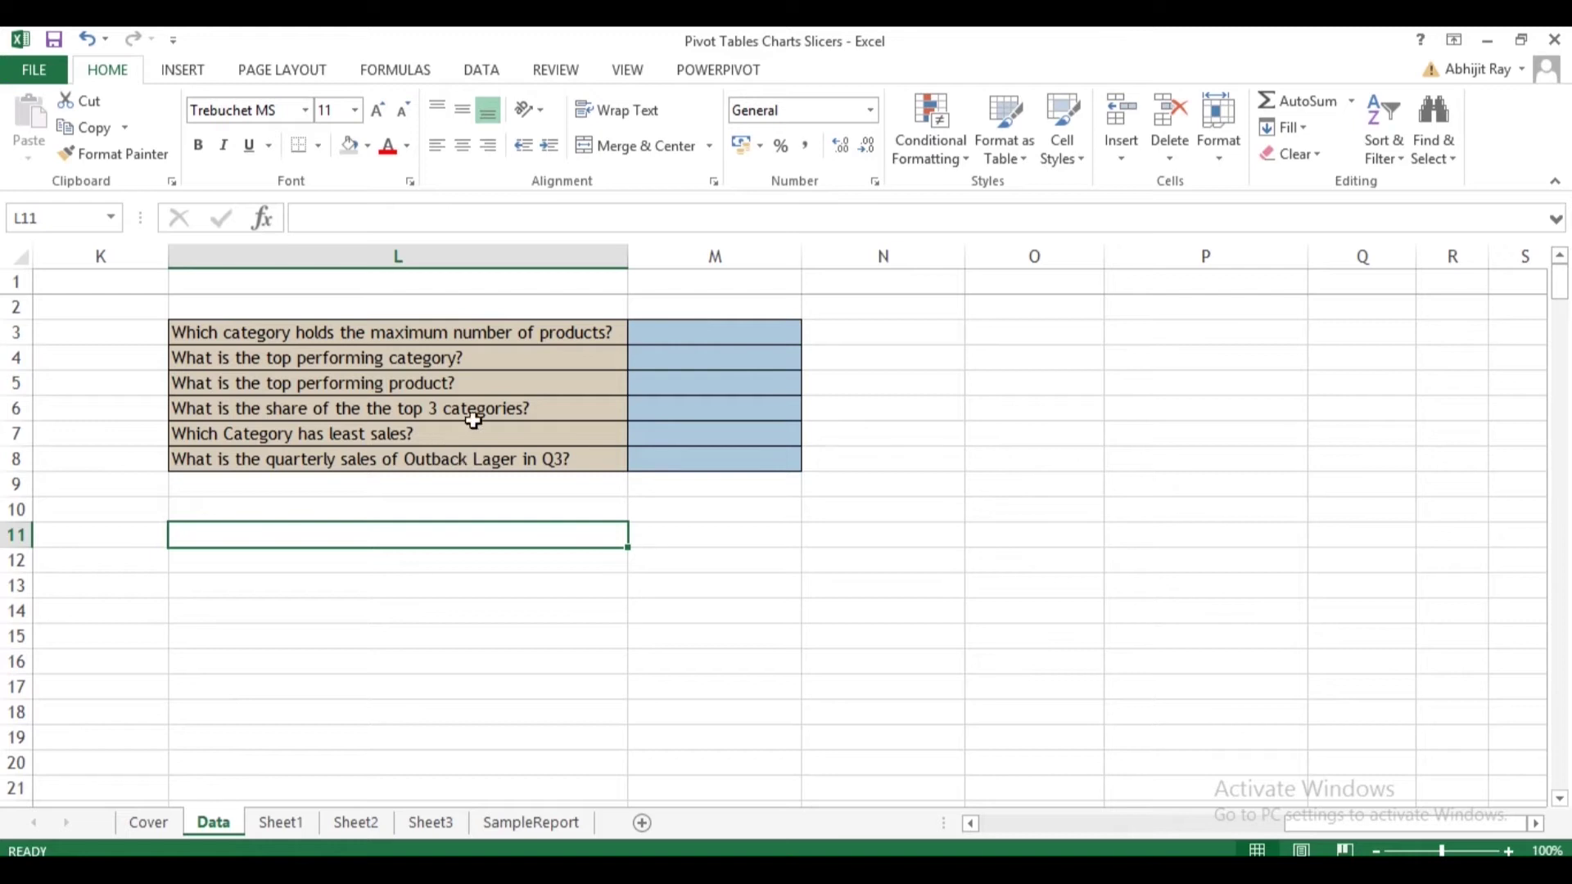
{"action": "left_click", "coordinate": [553, 456]}
{"action": "left_click", "coordinate": [594, 608]}
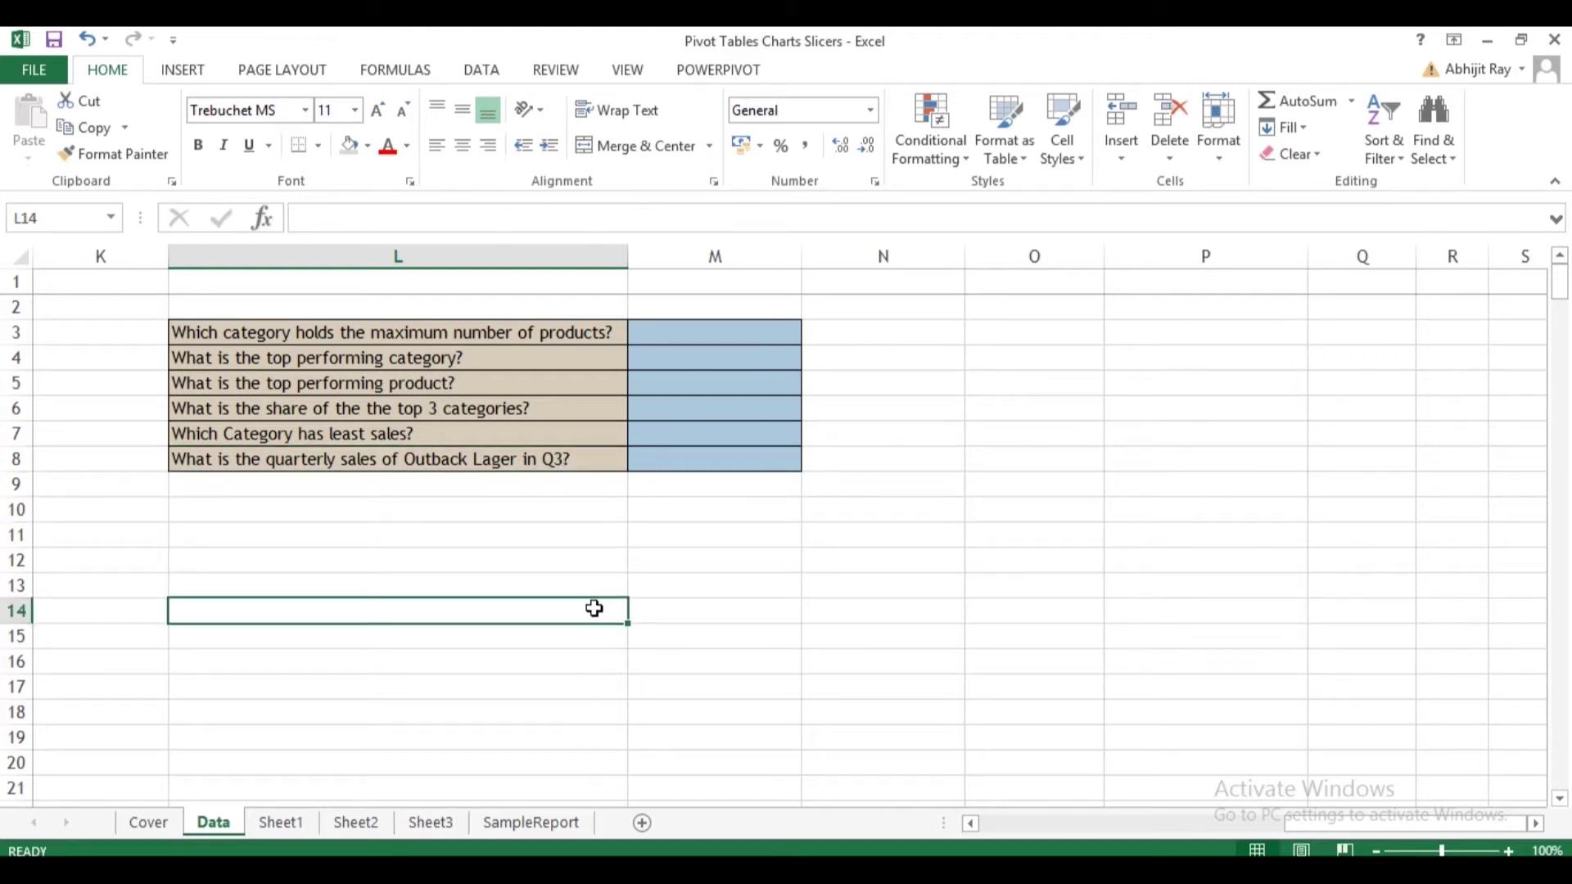
{"action": "left_click", "coordinate": [523, 535]}
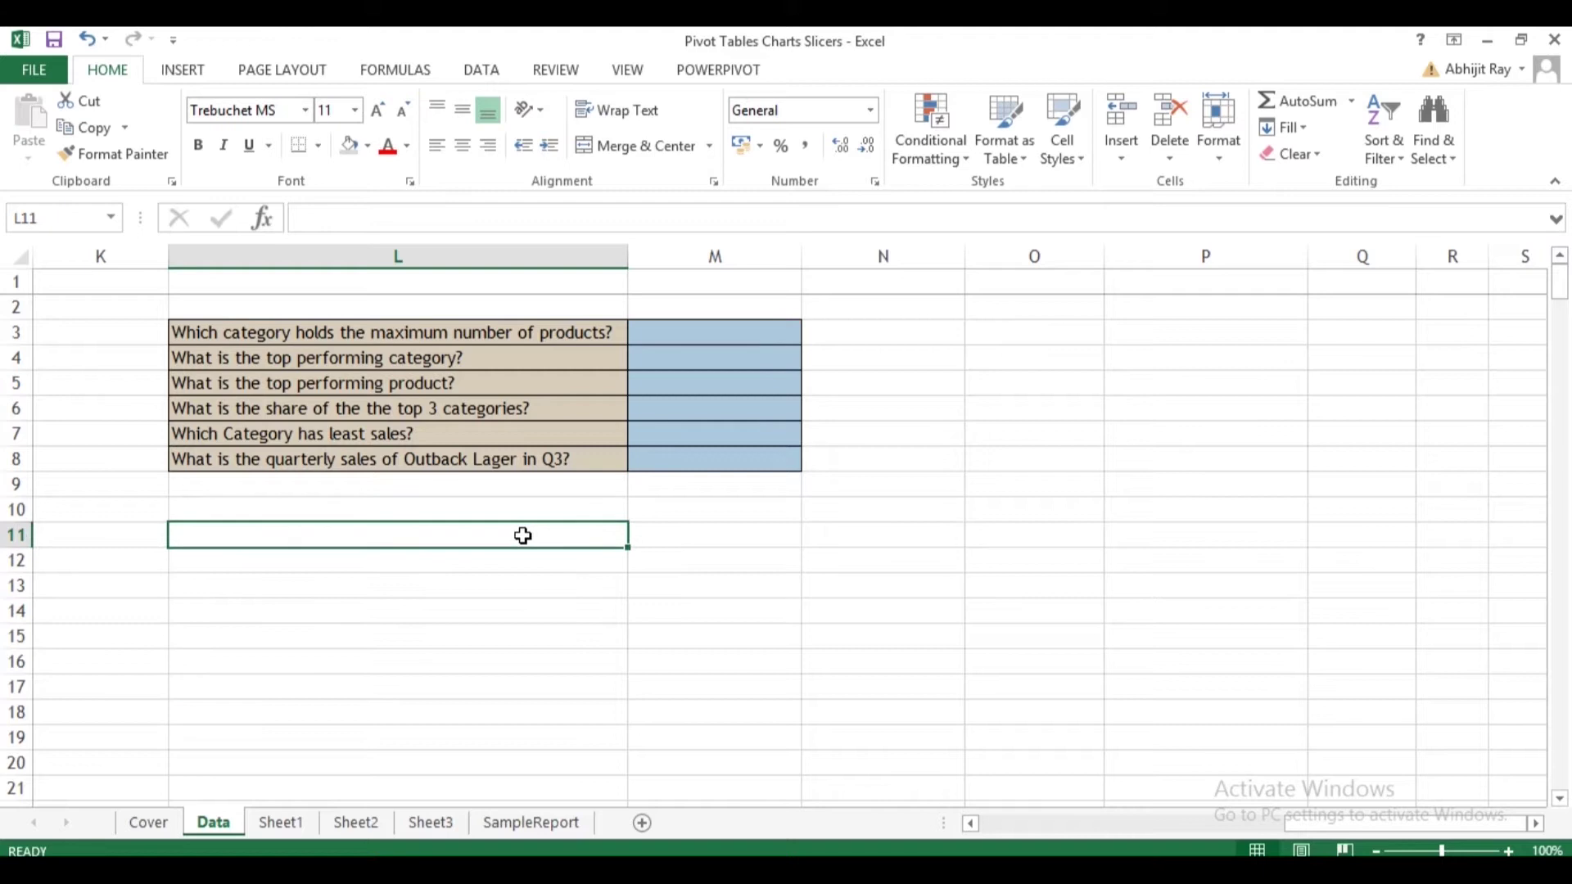
Go back to the start of the sales data and review its category, product and sales records.
{"action": "key", "text": "ctrl+Left"}
{"action": "key", "text": "ctrl+Left"}
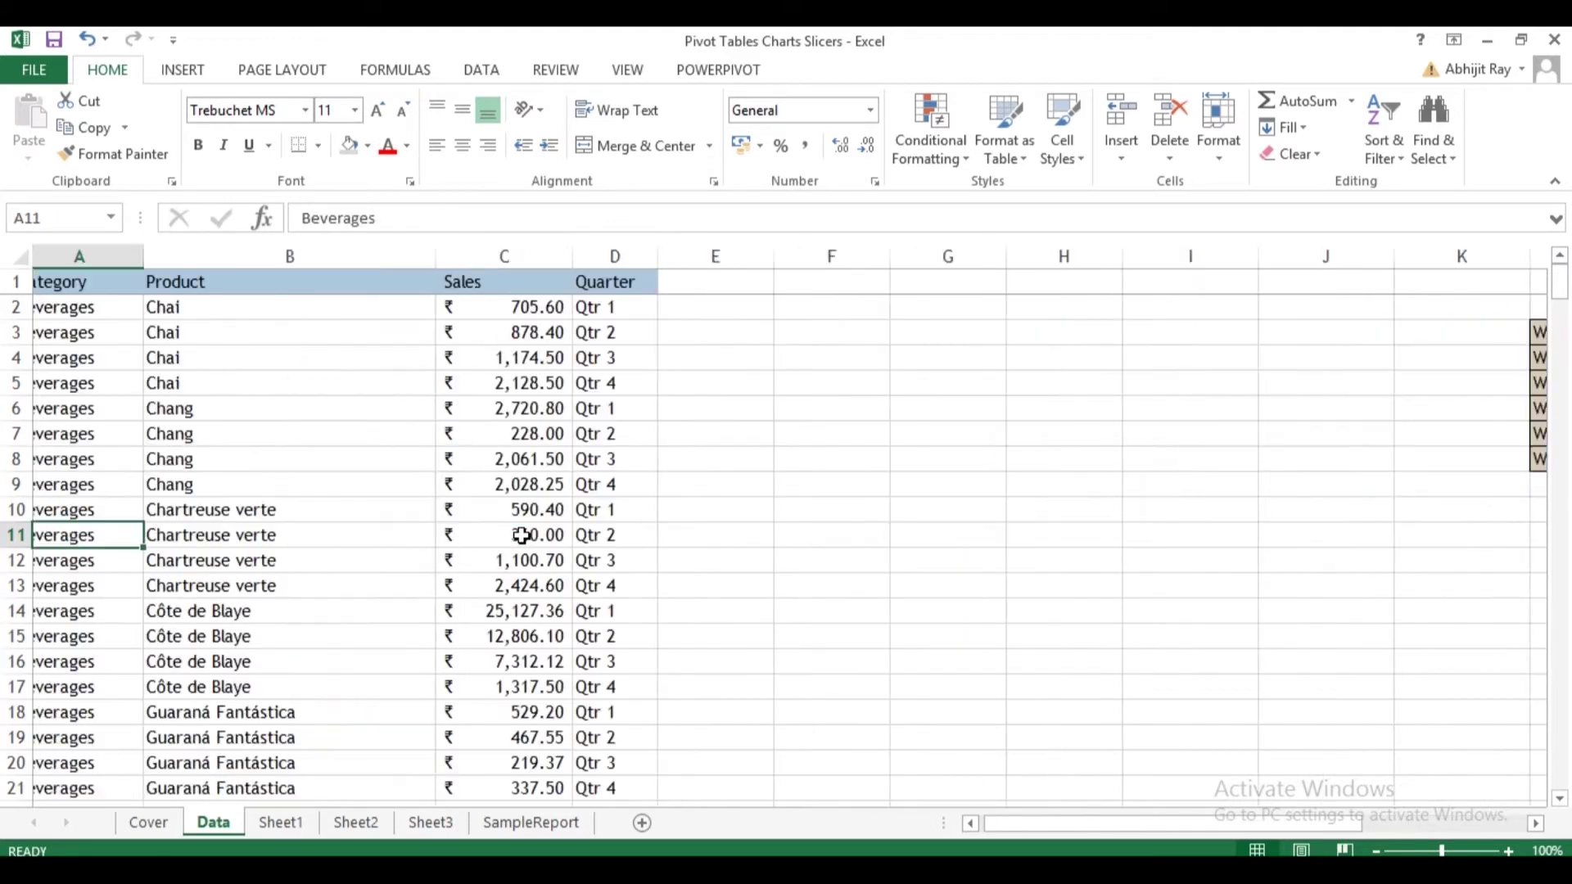
{"action": "left_click", "coordinate": [285, 465]}
{"action": "scroll", "coordinate": [280, 482], "scroll_direction": "down", "scroll_amount": 2}
{"action": "scroll", "coordinate": [245, 512], "scroll_direction": "down", "scroll_amount": 2}
{"action": "scroll", "coordinate": [215, 524], "scroll_direction": "up", "scroll_amount": 4}
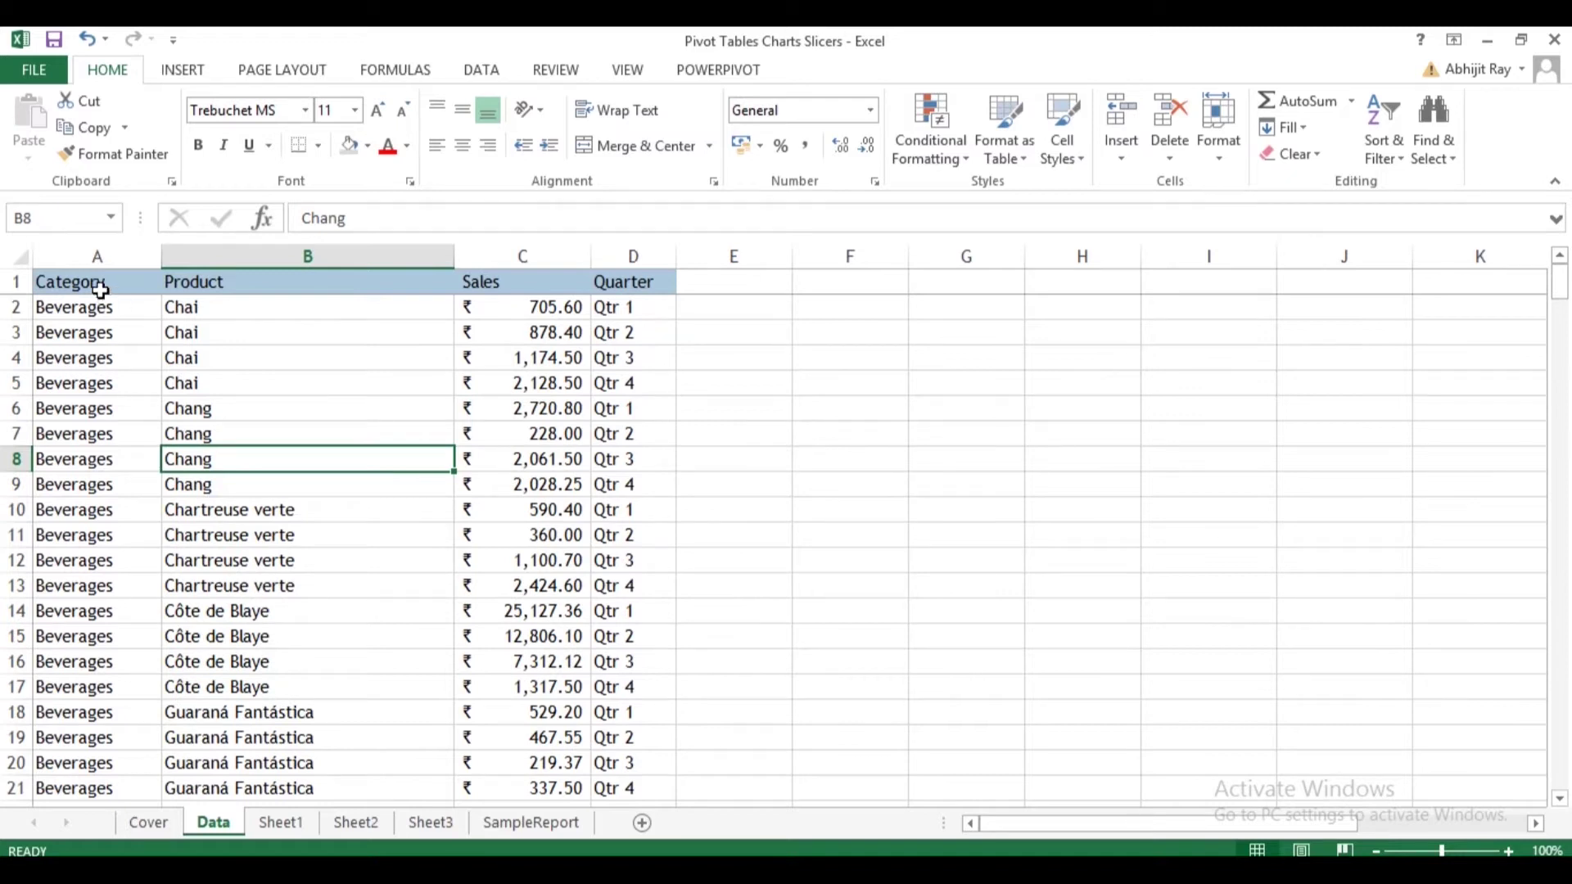
{"action": "left_click", "coordinate": [255, 350]}
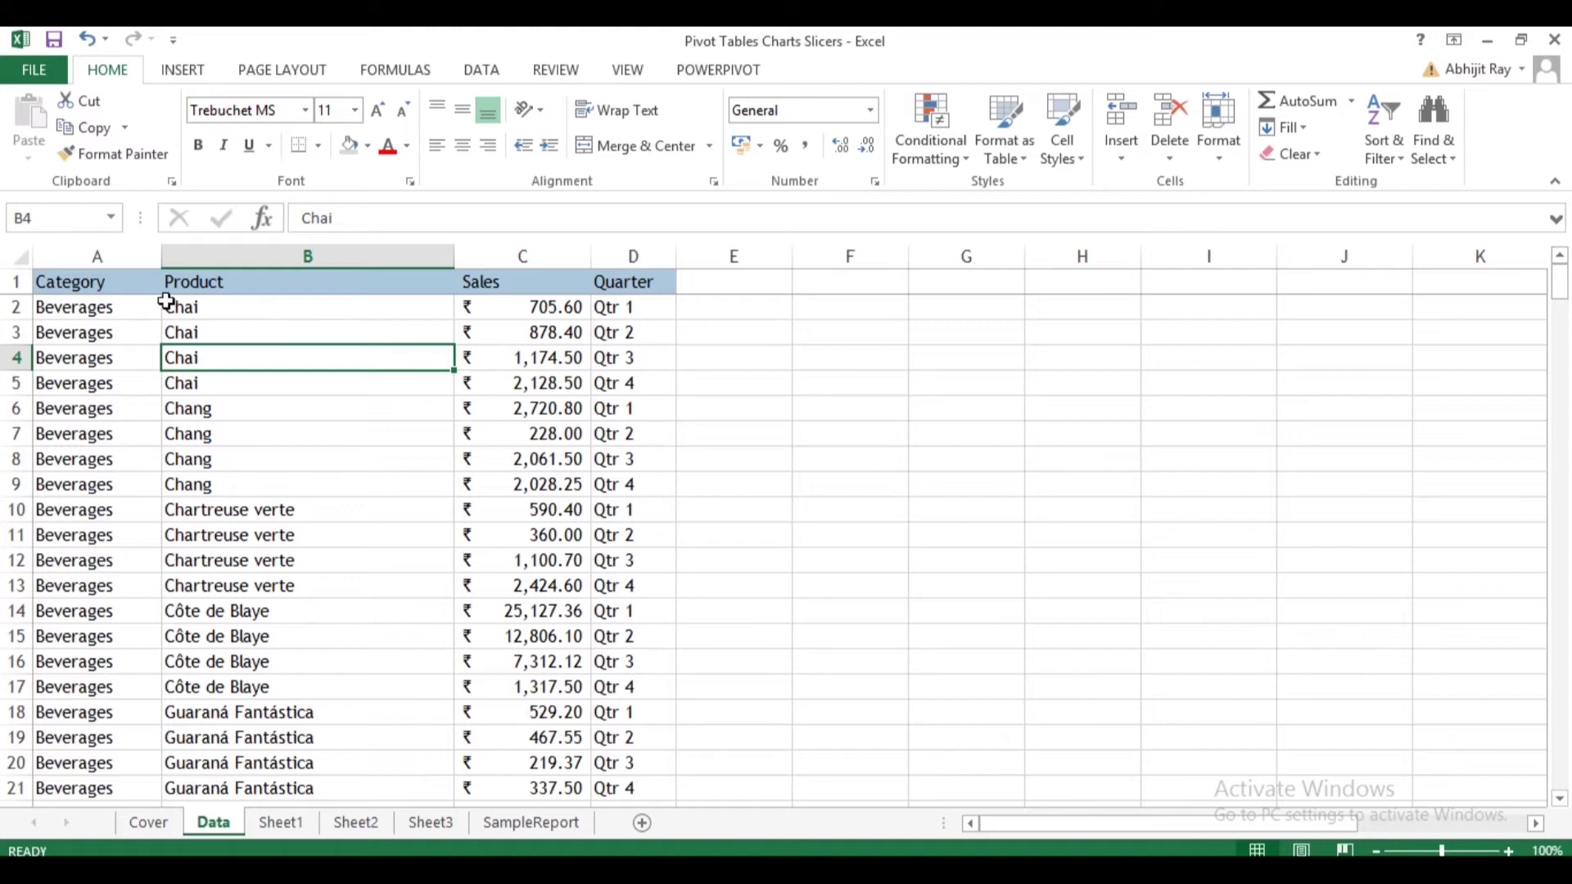
{"action": "left_click", "coordinate": [471, 481]}
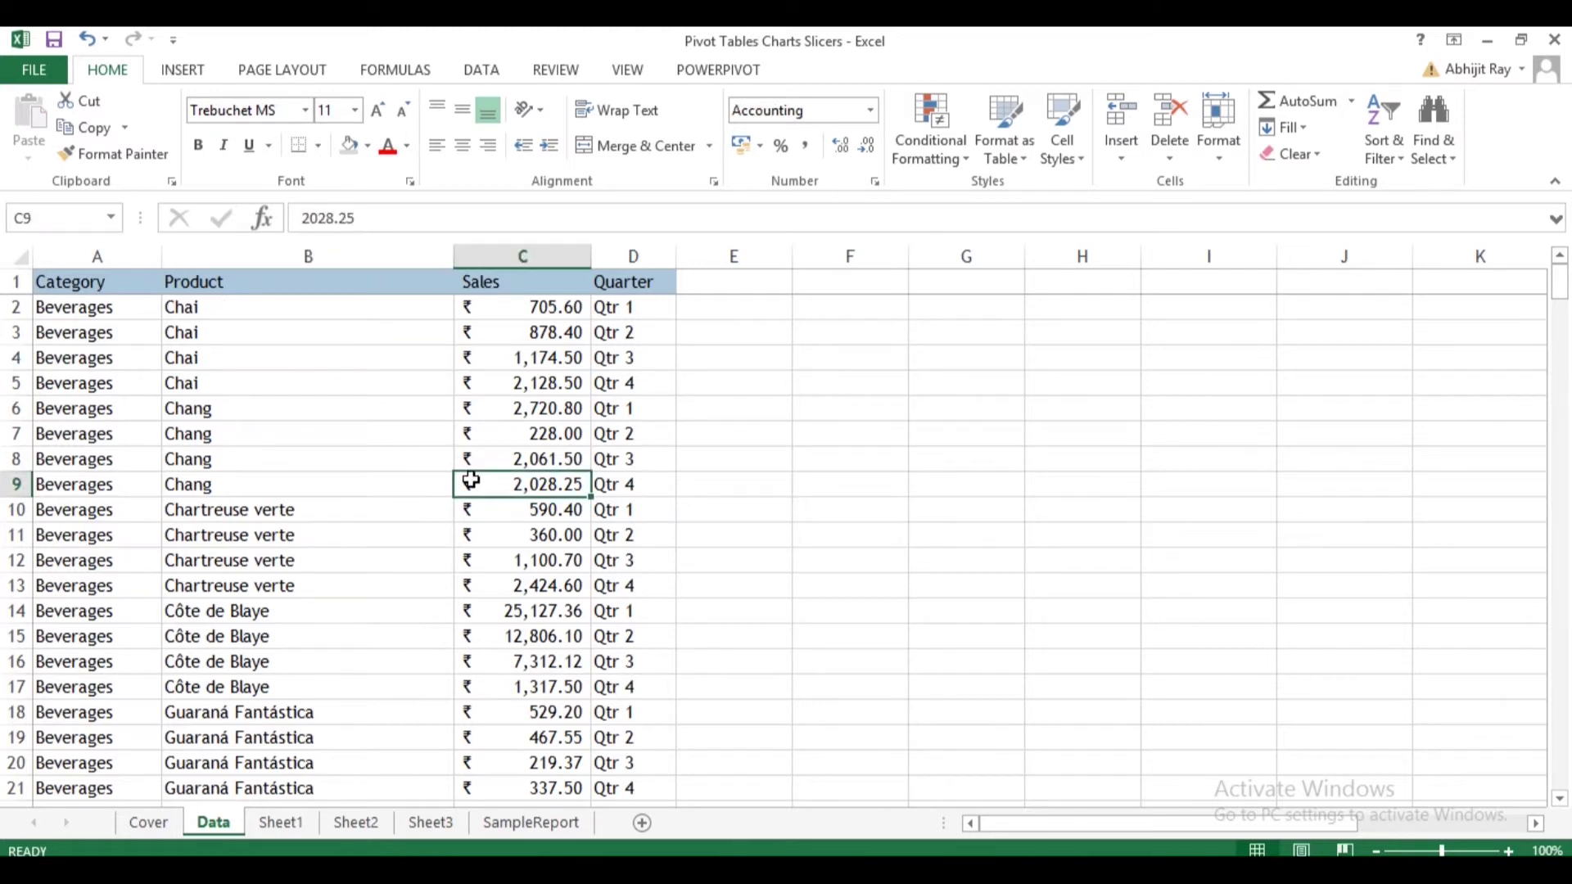
Create a PivotTable from the range Data!$A$1:$D$287 on a new worksheet.
{"action": "left_click", "coordinate": [309, 431]}
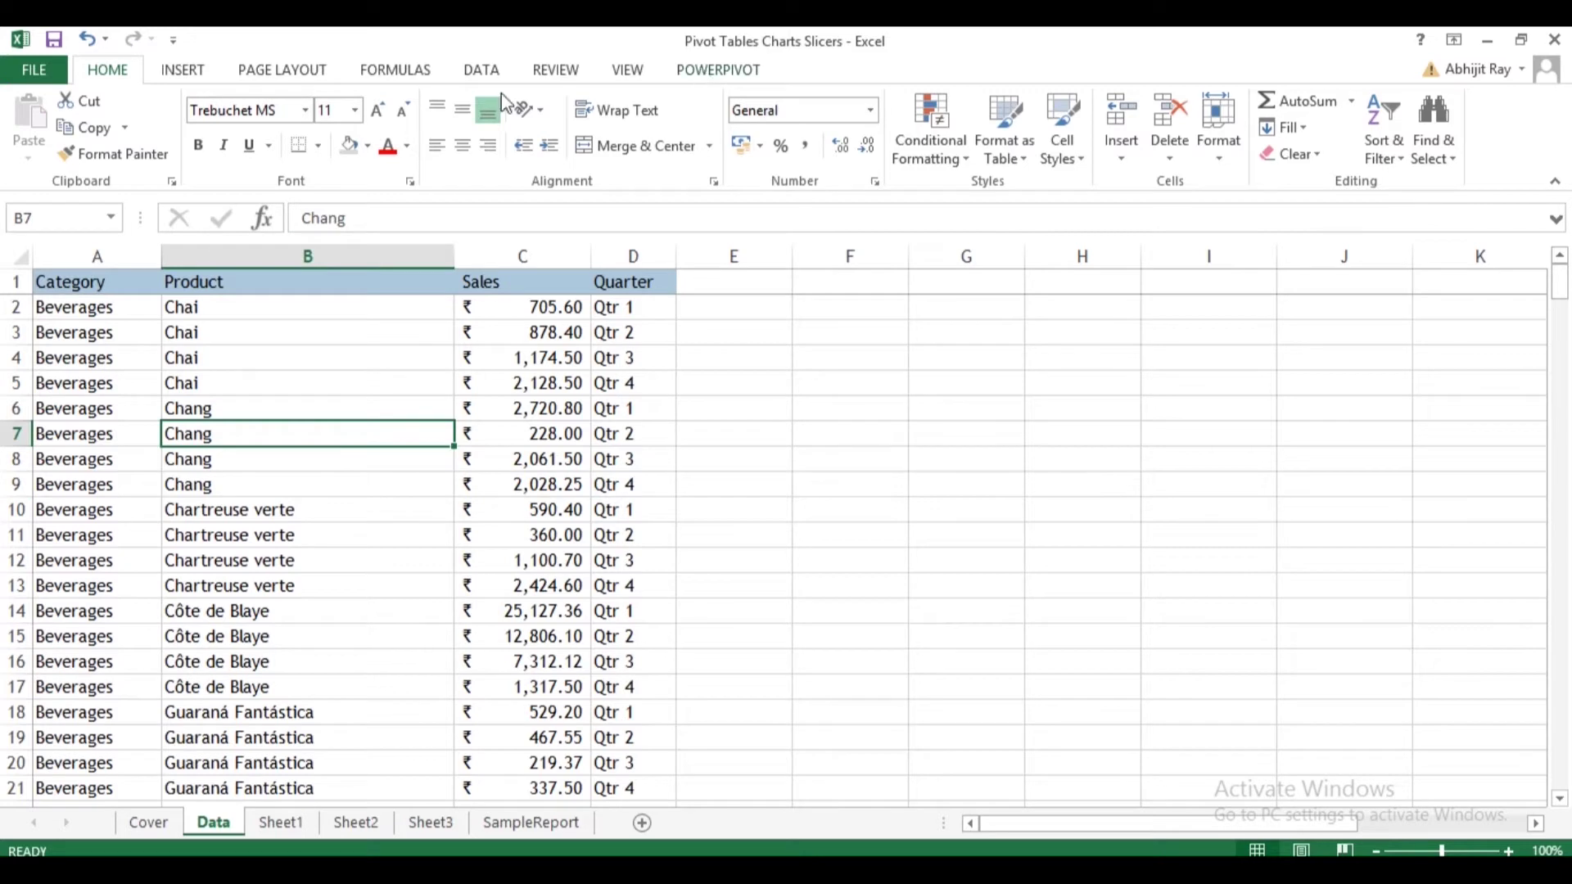
{"action": "left_click", "coordinate": [194, 75]}
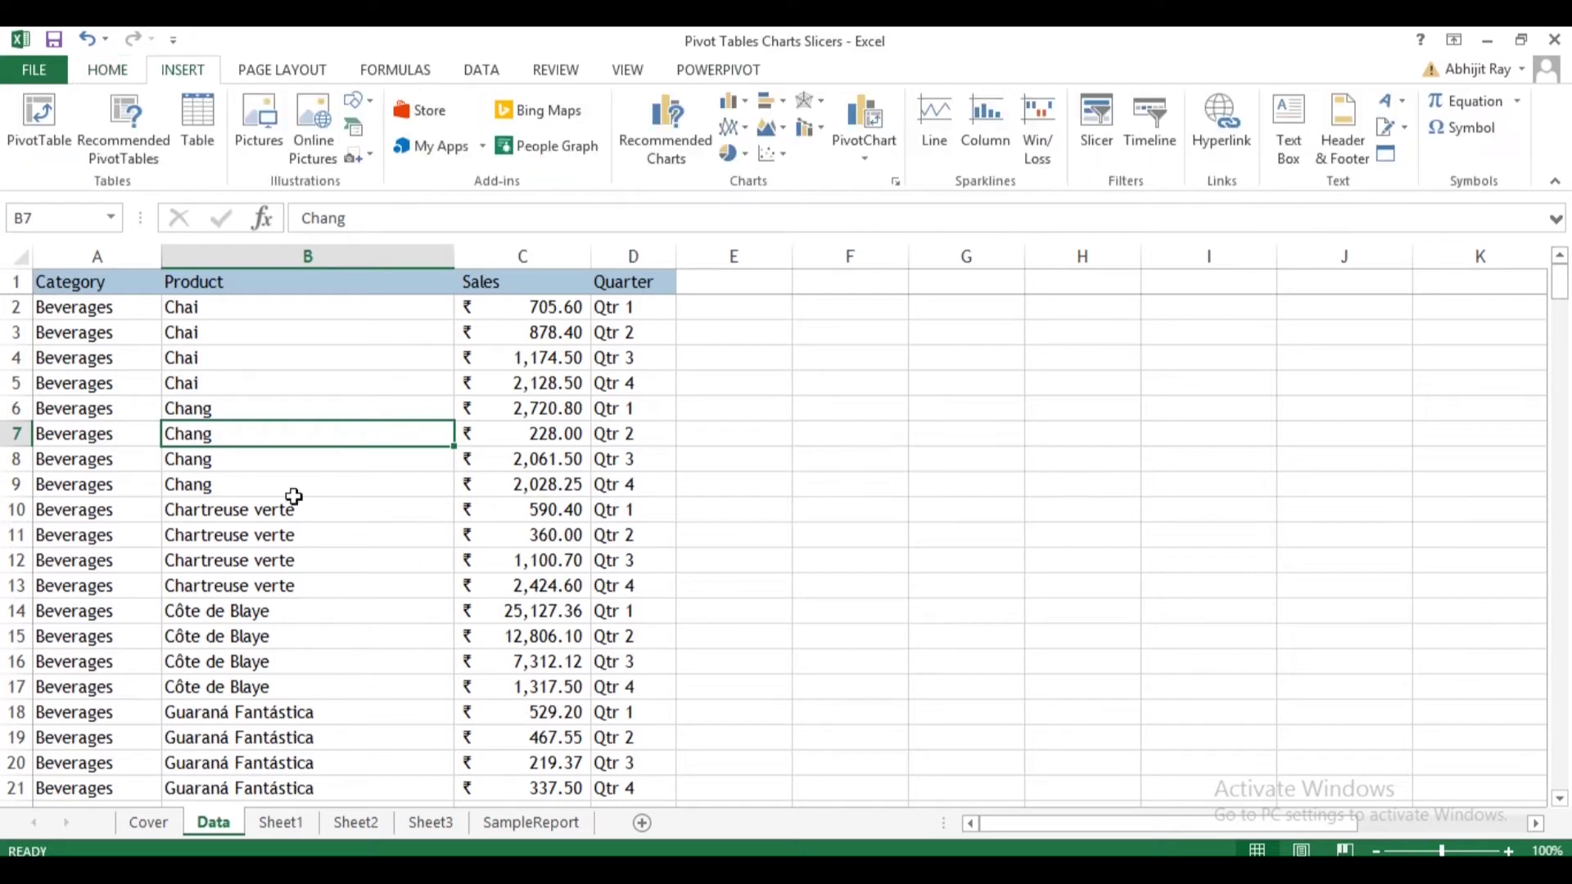
{"action": "left_click", "coordinate": [39, 131]}
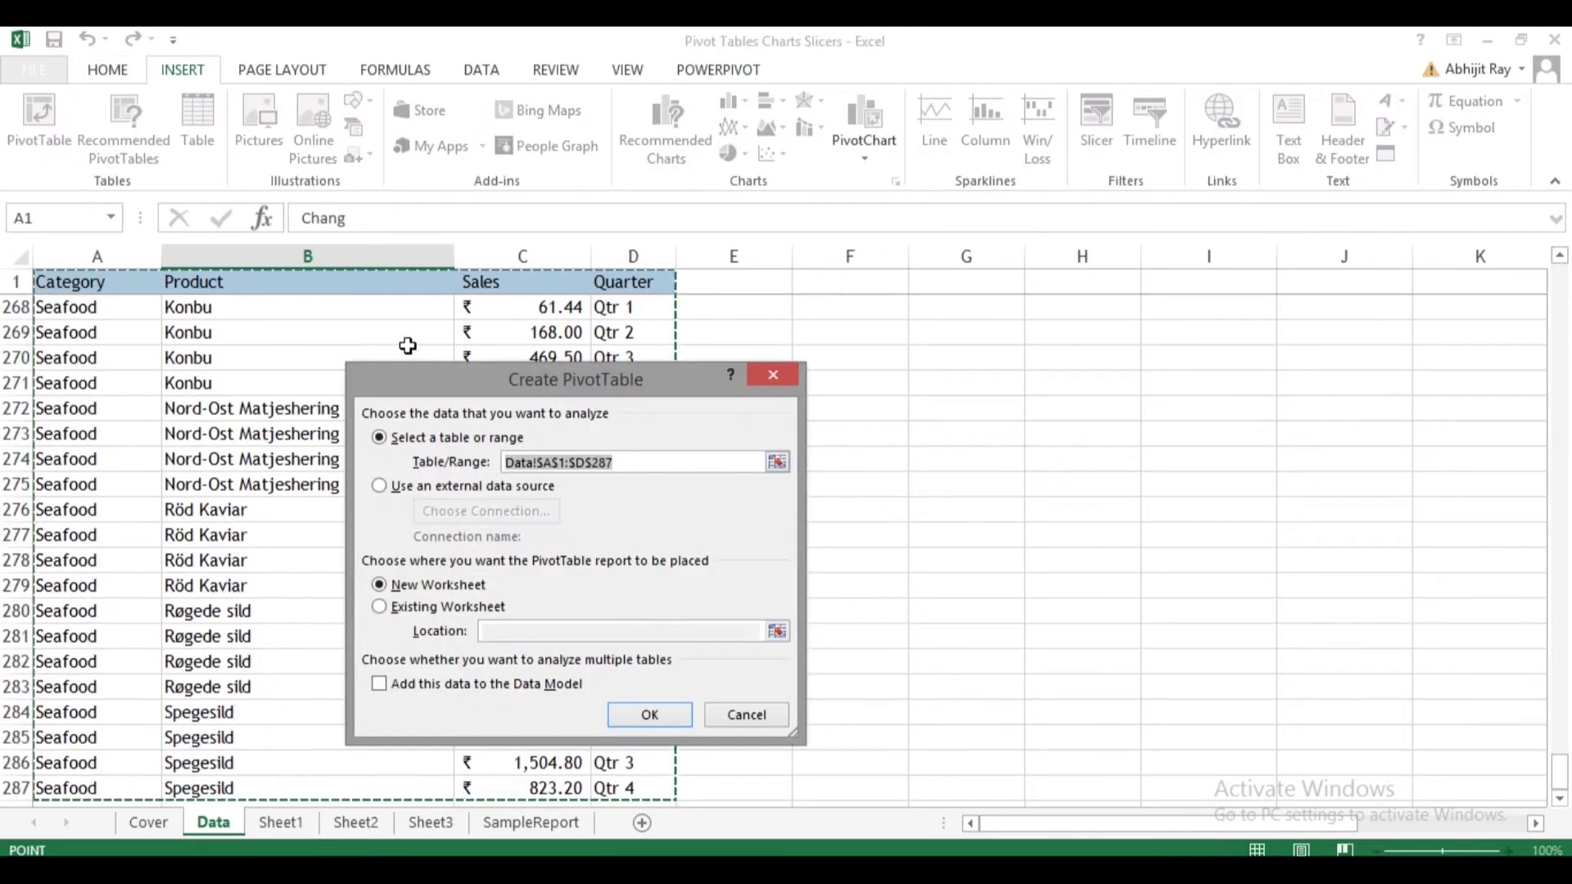
{"action": "left_click_drag", "start_coordinate": [431, 380], "coordinate": [779, 310]}
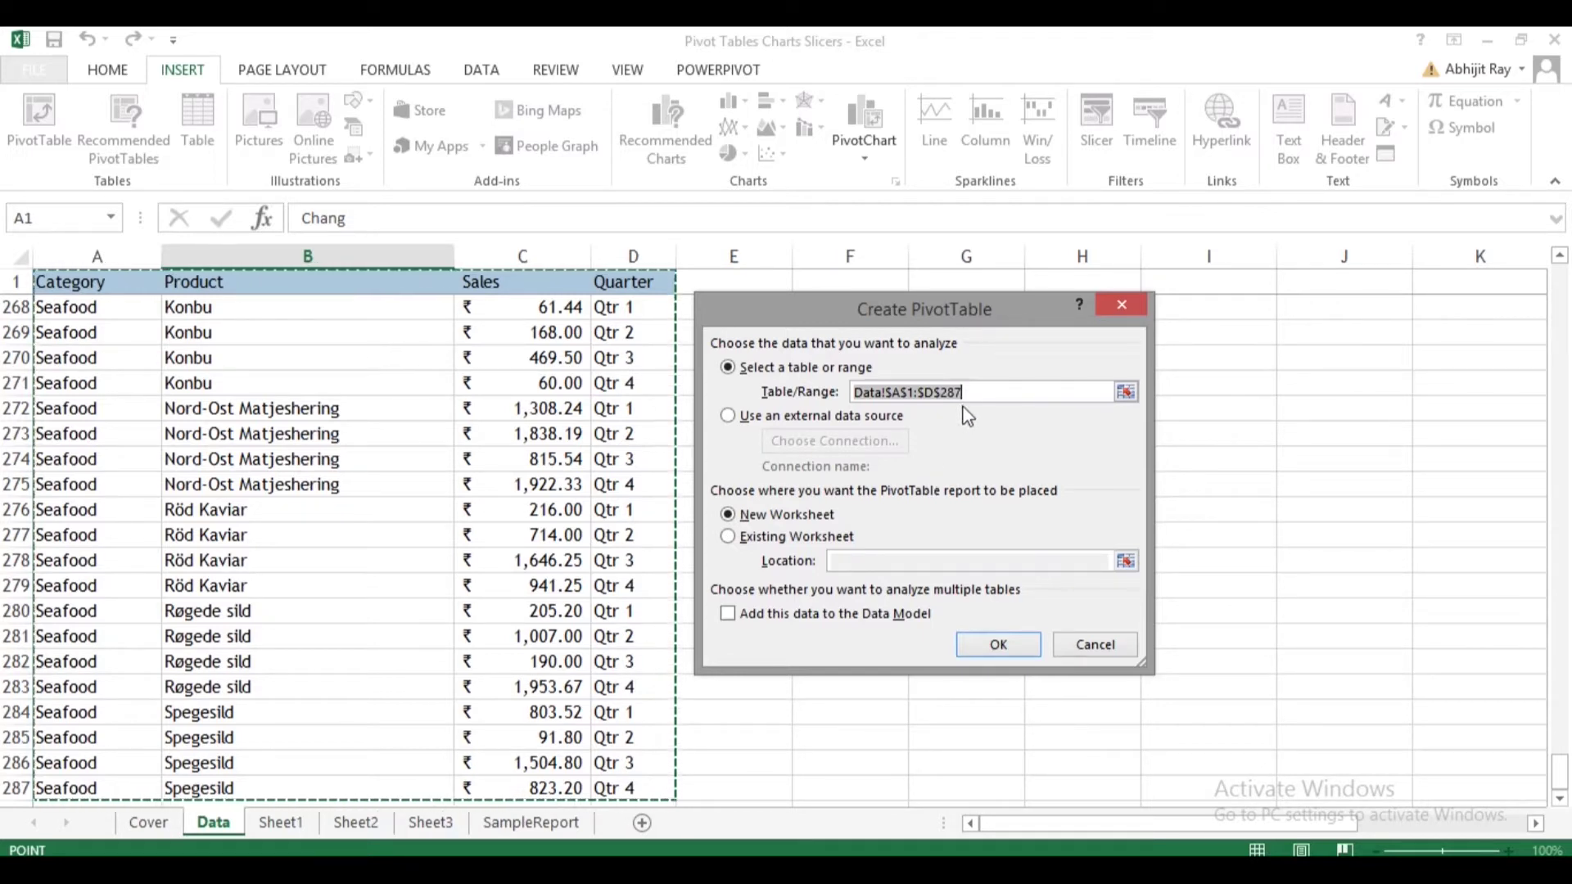
{"action": "key", "text": "BackSpace"}
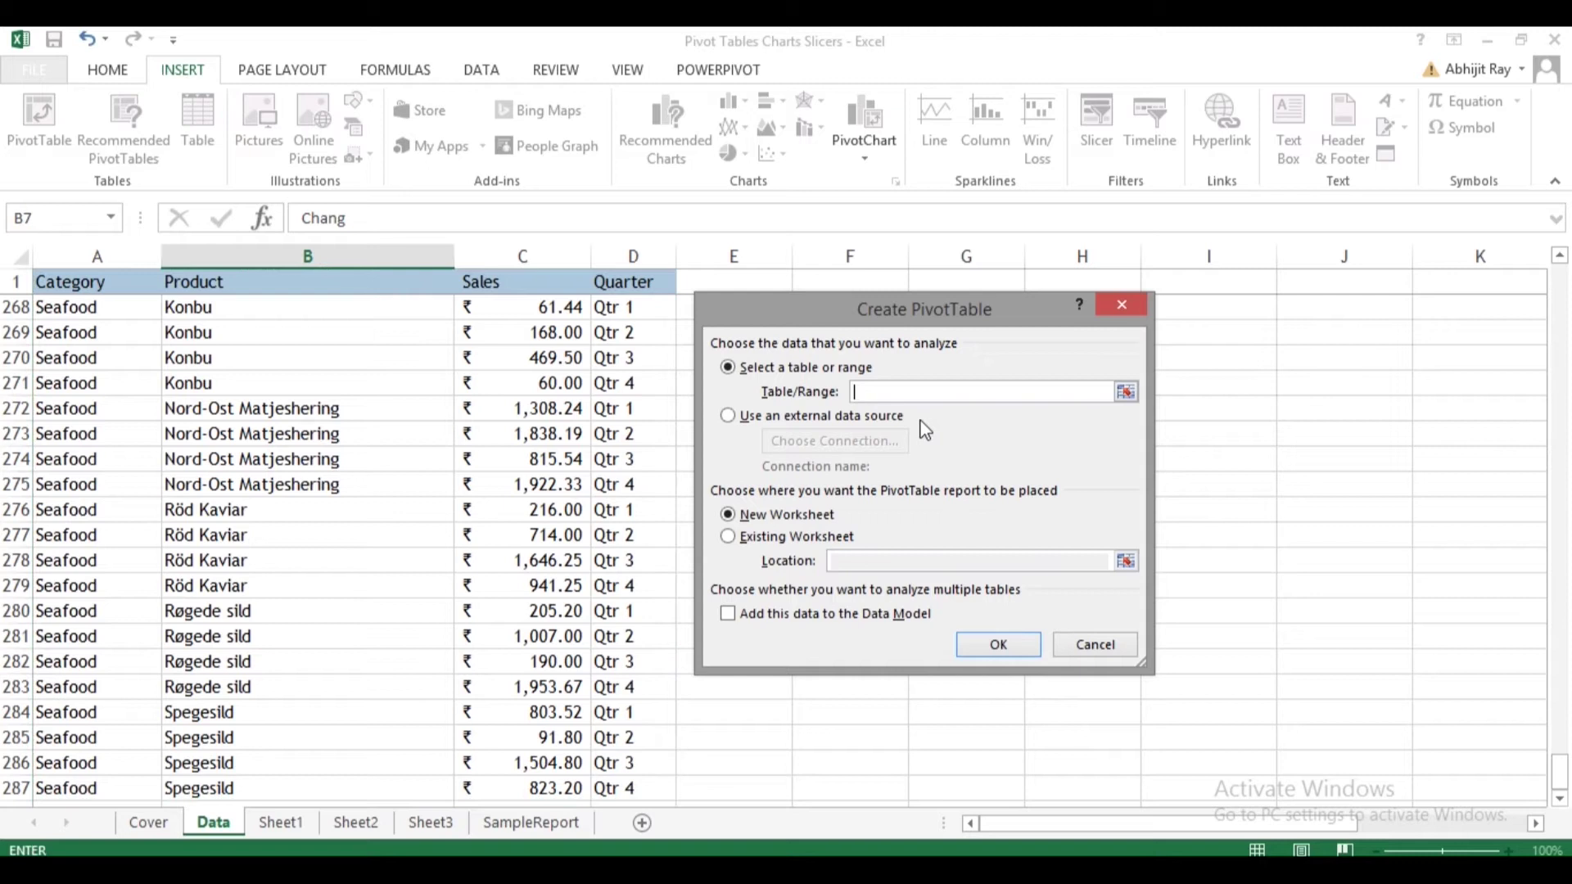
{"action": "left_click", "coordinate": [72, 282]}
{"action": "key", "text": "ctrl+a"}
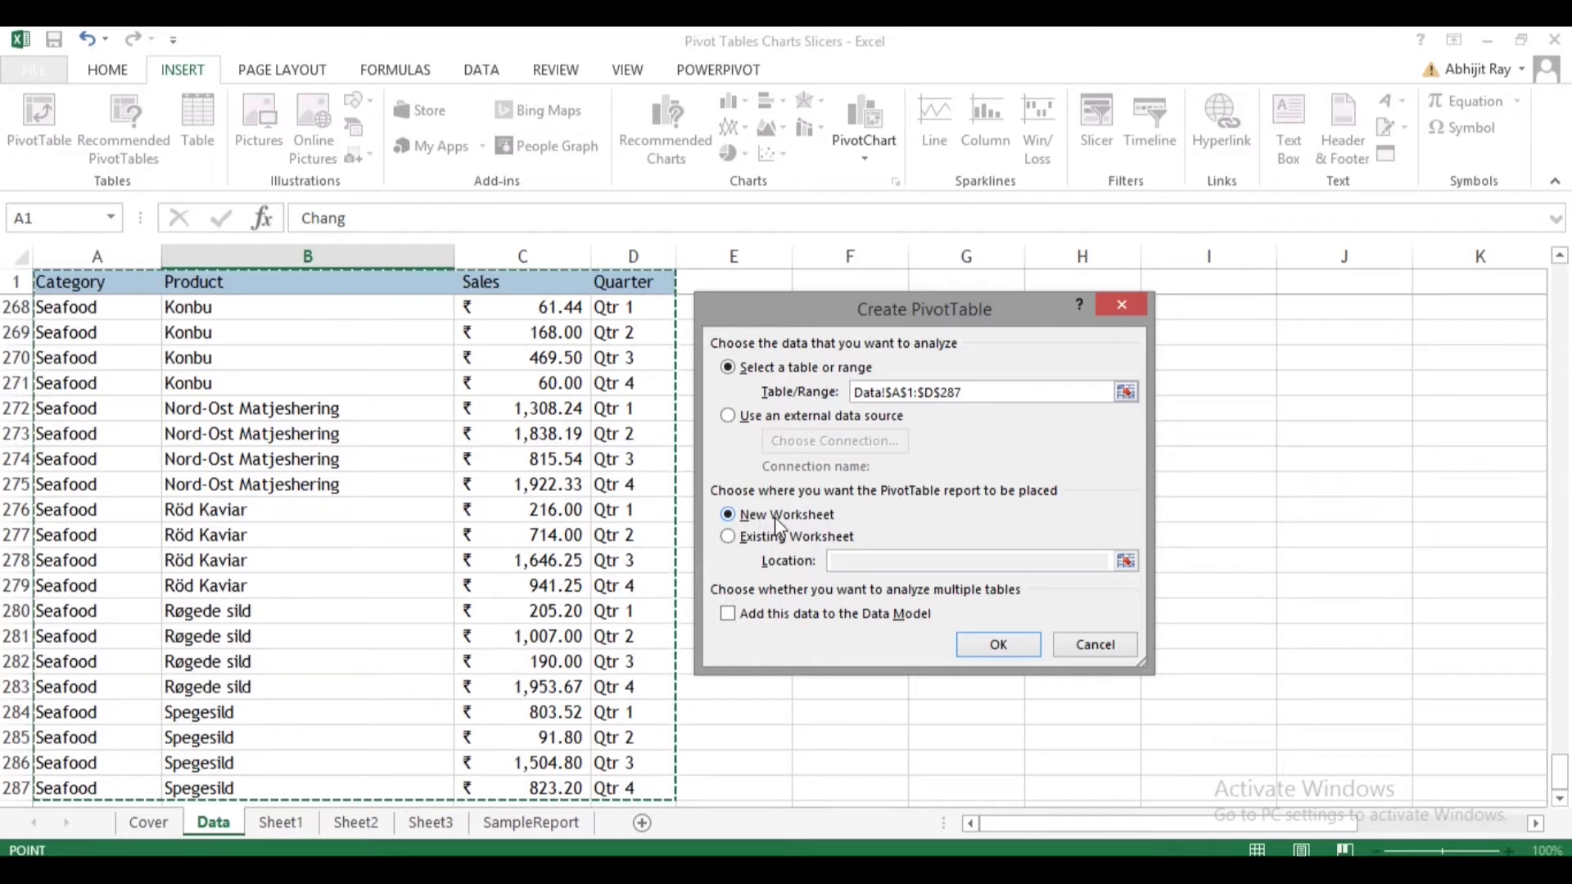
{"action": "left_click", "coordinate": [997, 643]}
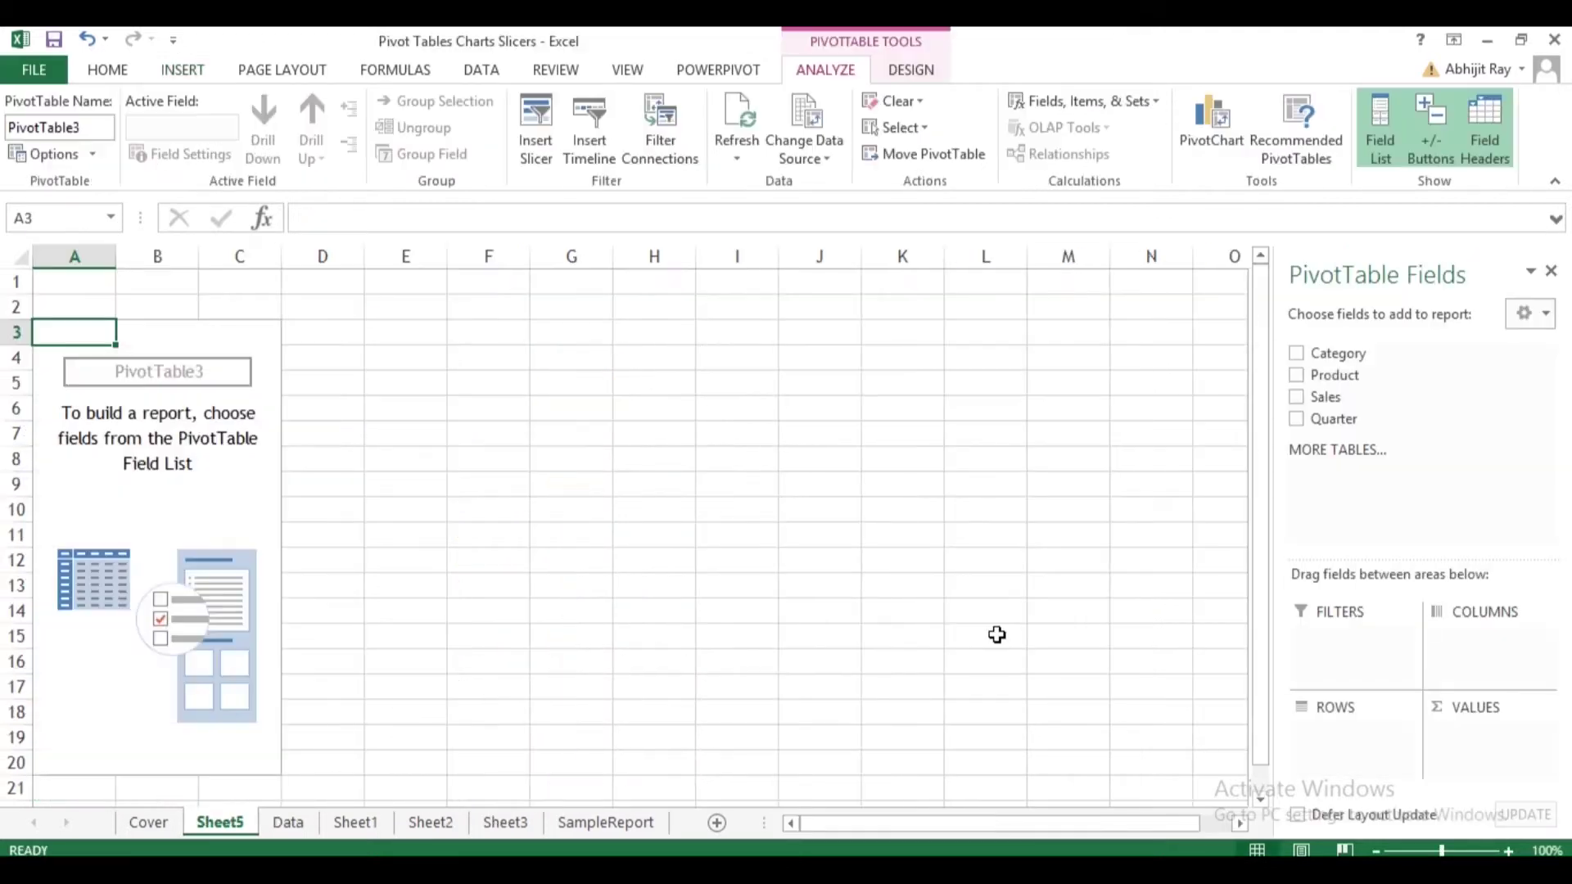
Add the Product field to the pivot table's rows and look through the resulting product list.
{"action": "left_click", "coordinate": [195, 384]}
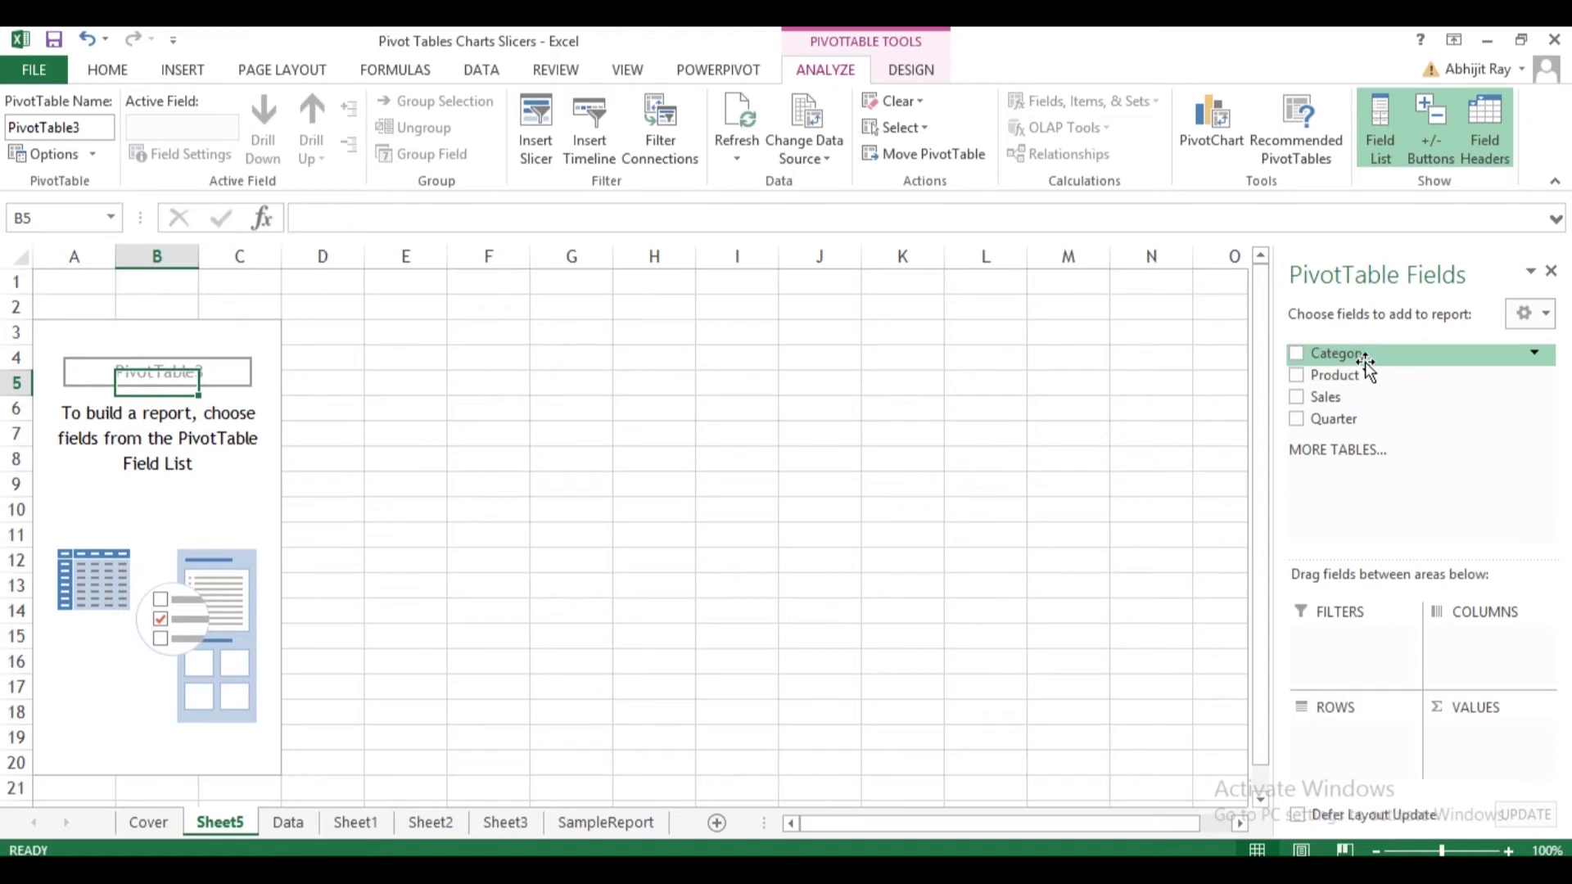
{"action": "left_click_drag", "start_coordinate": [1351, 373], "coordinate": [1346, 734]}
{"action": "scroll", "coordinate": [176, 421], "scroll_direction": "down", "scroll_amount": 16}
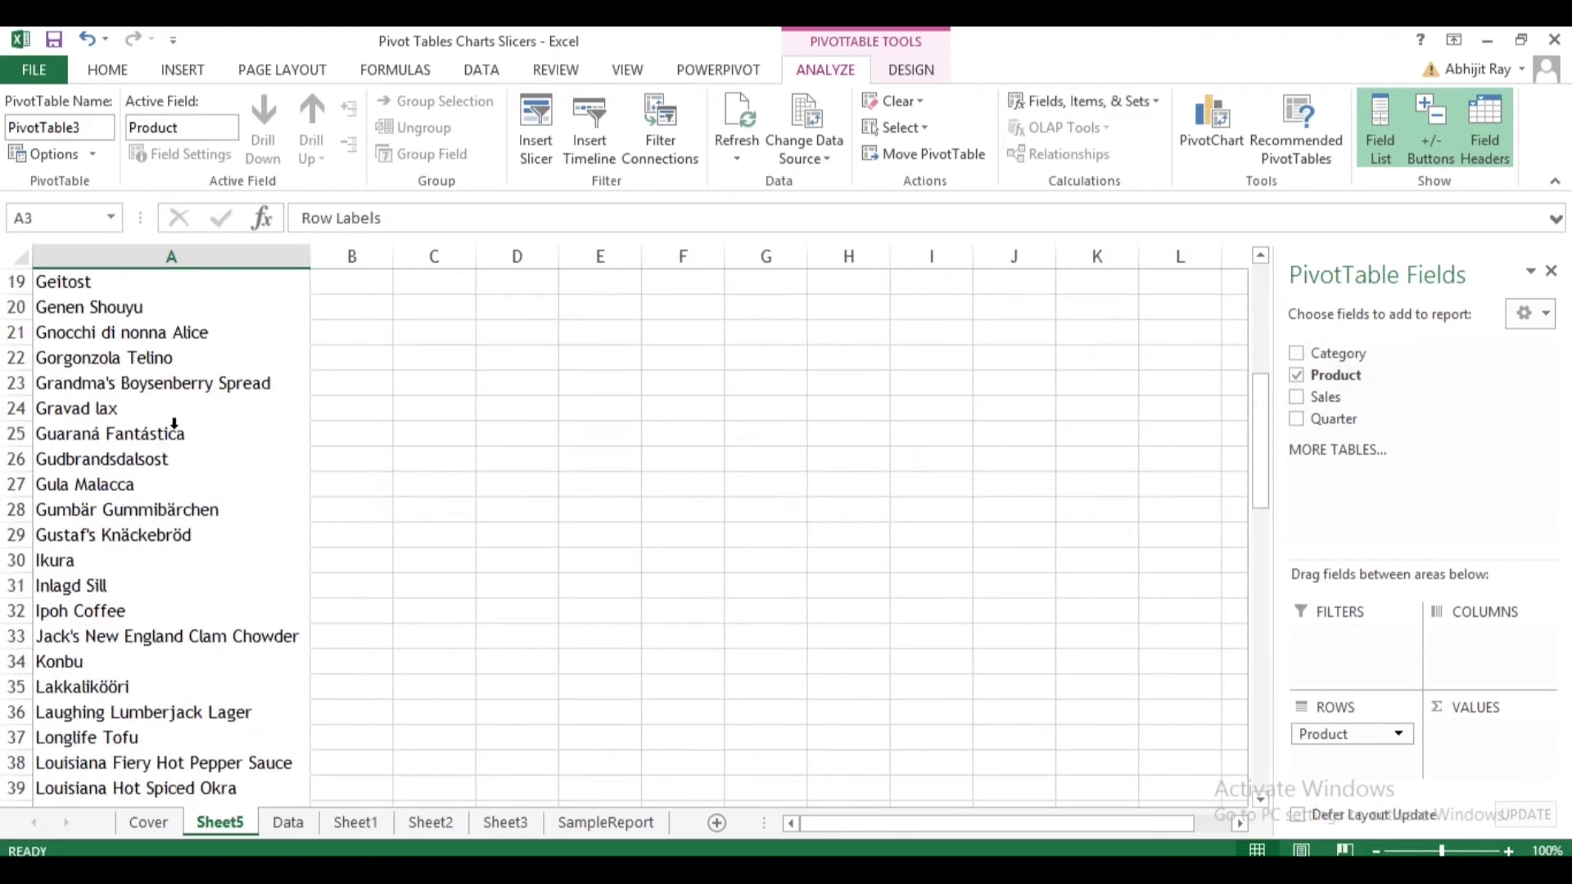
{"action": "scroll", "coordinate": [211, 460], "scroll_direction": "up", "scroll_amount": 7}
{"action": "scroll", "coordinate": [211, 460], "scroll_direction": "down", "scroll_amount": 17}
{"action": "scroll", "coordinate": [212, 457], "scroll_direction": "up", "scroll_amount": 4}
{"action": "scroll", "coordinate": [212, 457], "scroll_direction": "up", "scroll_amount": 20}
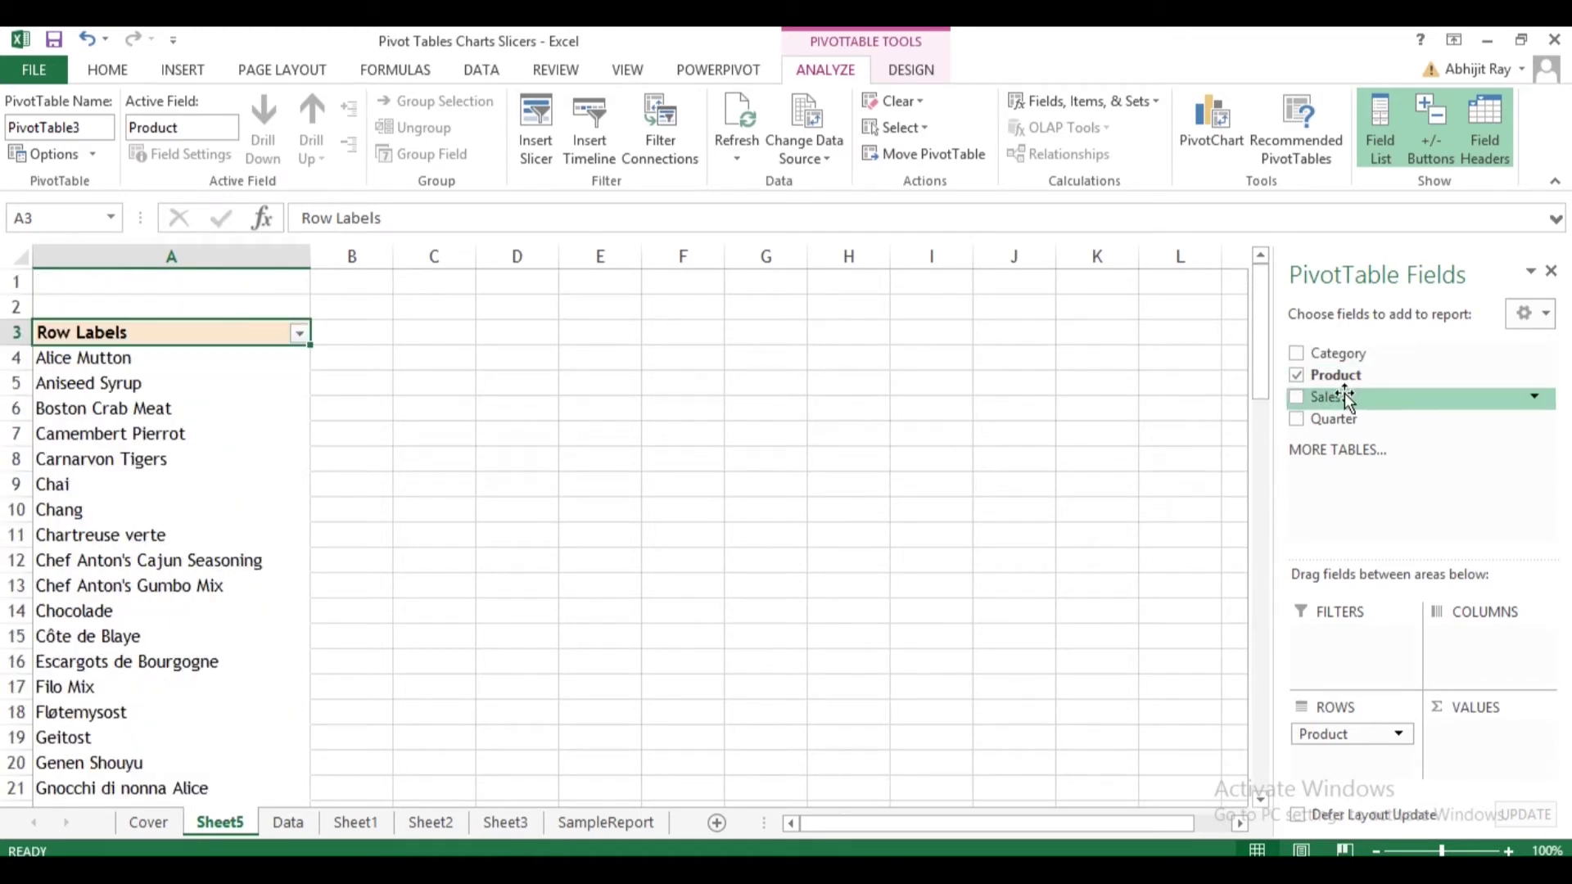
Add the Sales field to the pivot table's values as a sum and check the totals per product.
{"action": "left_click_drag", "start_coordinate": [1351, 399], "coordinate": [1481, 763]}
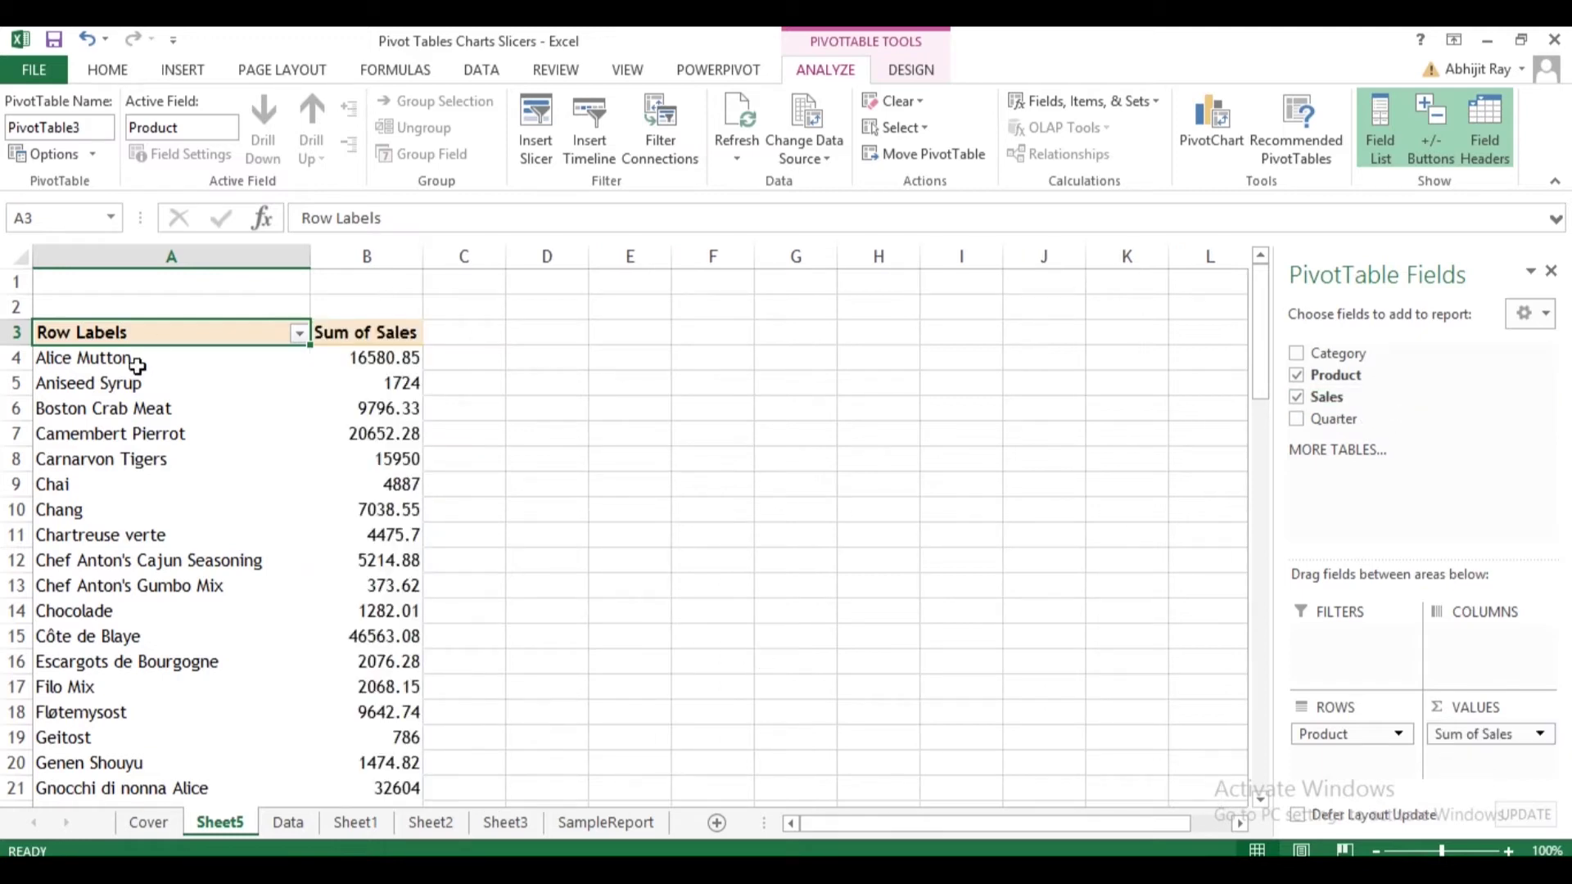
{"action": "left_click", "coordinate": [393, 361]}
{"action": "left_click", "coordinate": [396, 383]}
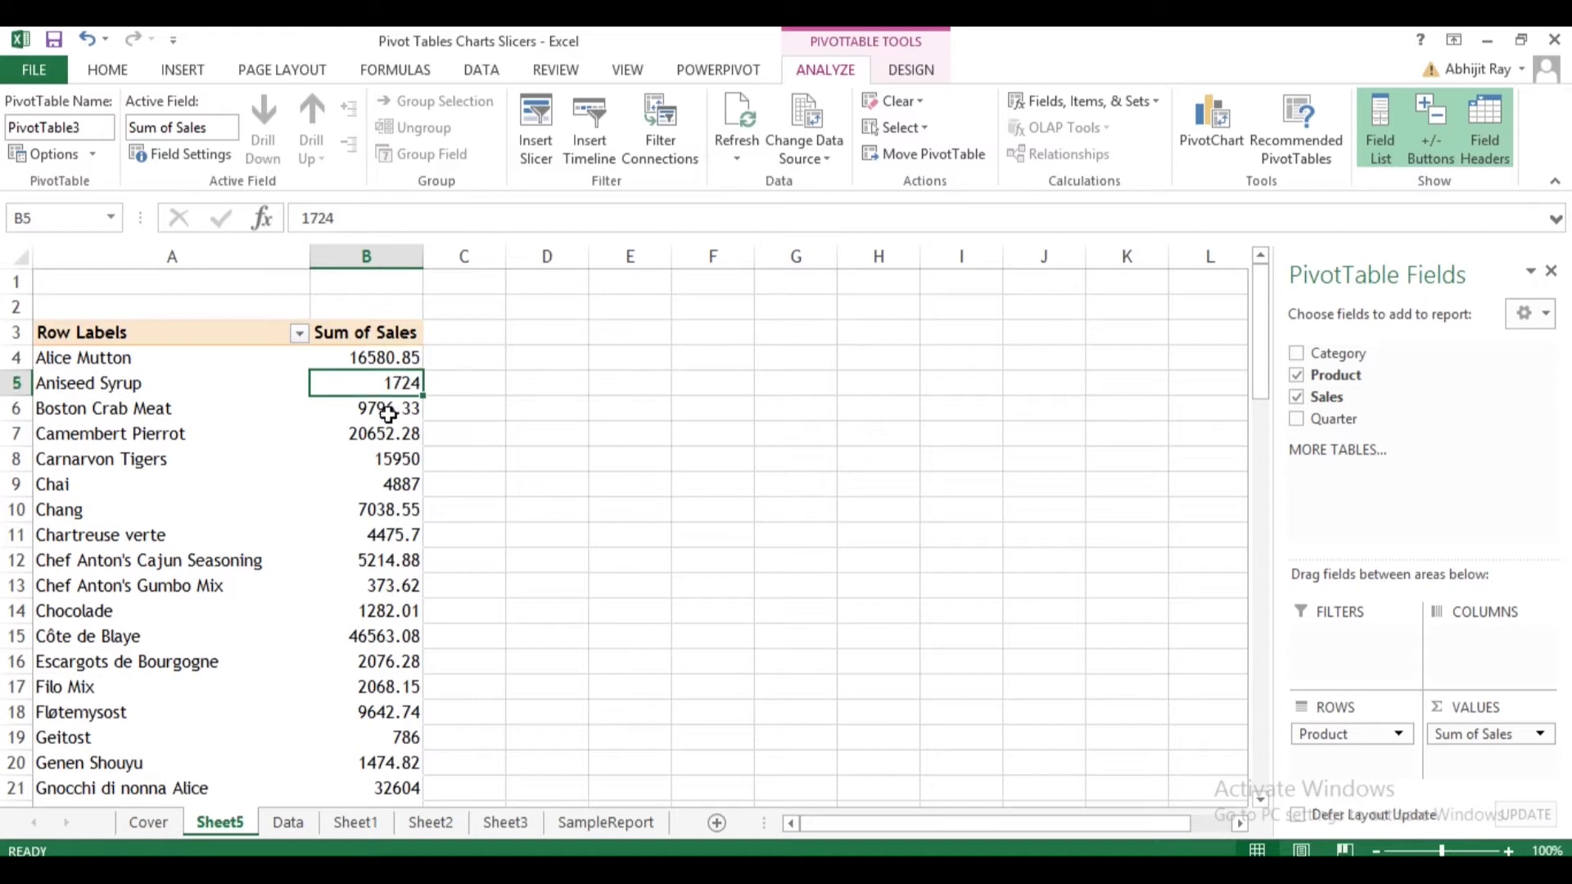
{"action": "left_click", "coordinate": [387, 409]}
{"action": "left_click", "coordinate": [385, 484]}
{"action": "scroll", "coordinate": [383, 557], "scroll_direction": "down", "scroll_amount": 3}
{"action": "scroll", "coordinate": [361, 594], "scroll_direction": "up", "scroll_amount": 3}
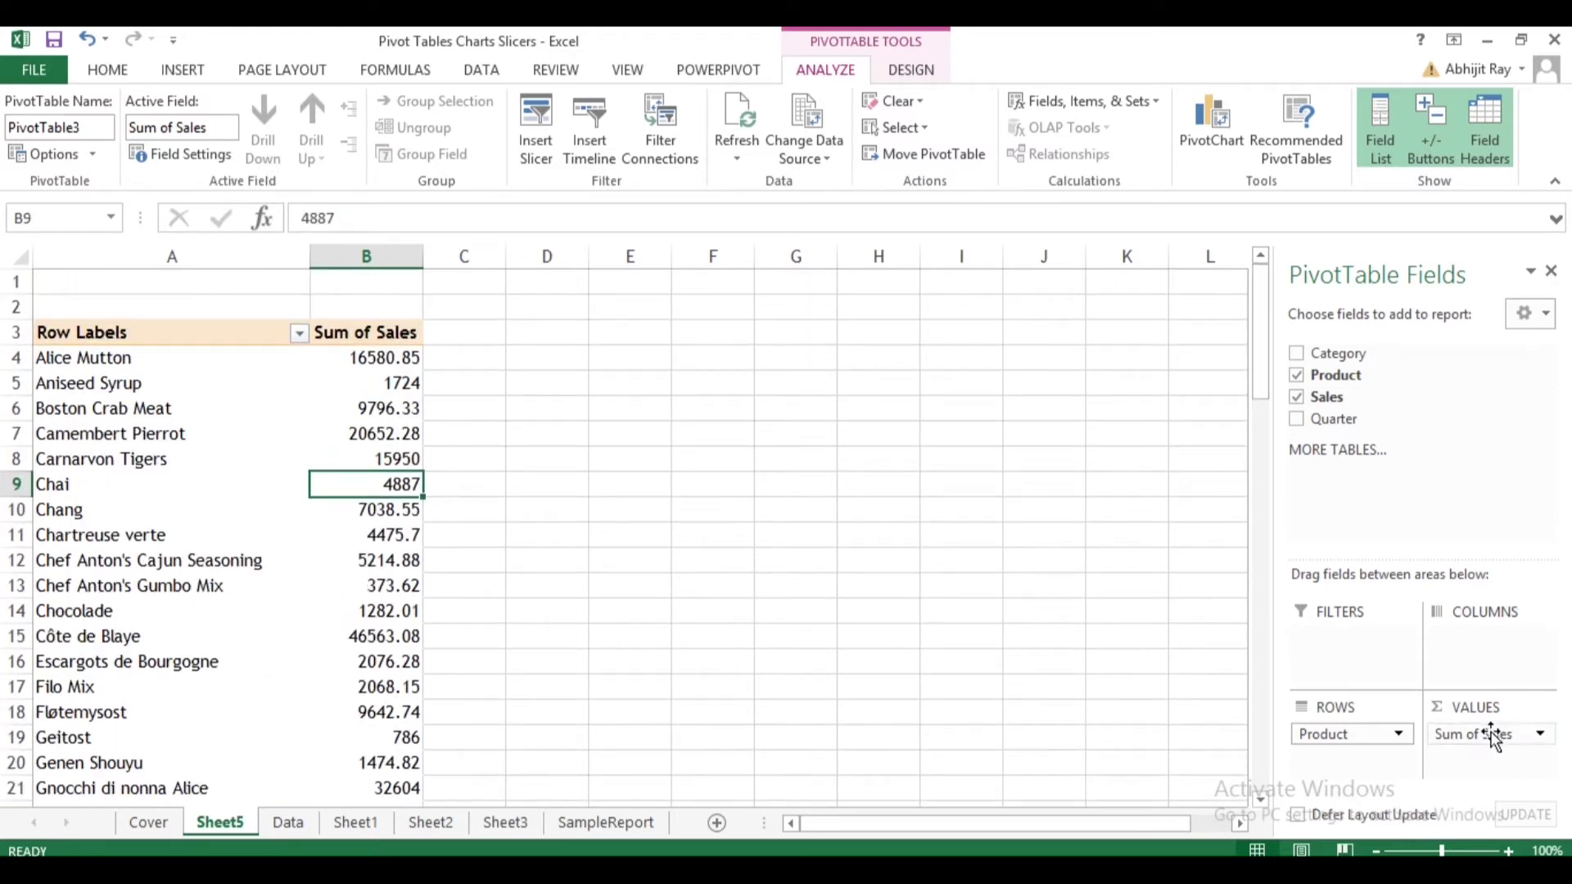
Return to the Data sheet and look across its columns near the last data rows for the question list.
{"action": "left_click", "coordinate": [288, 822]}
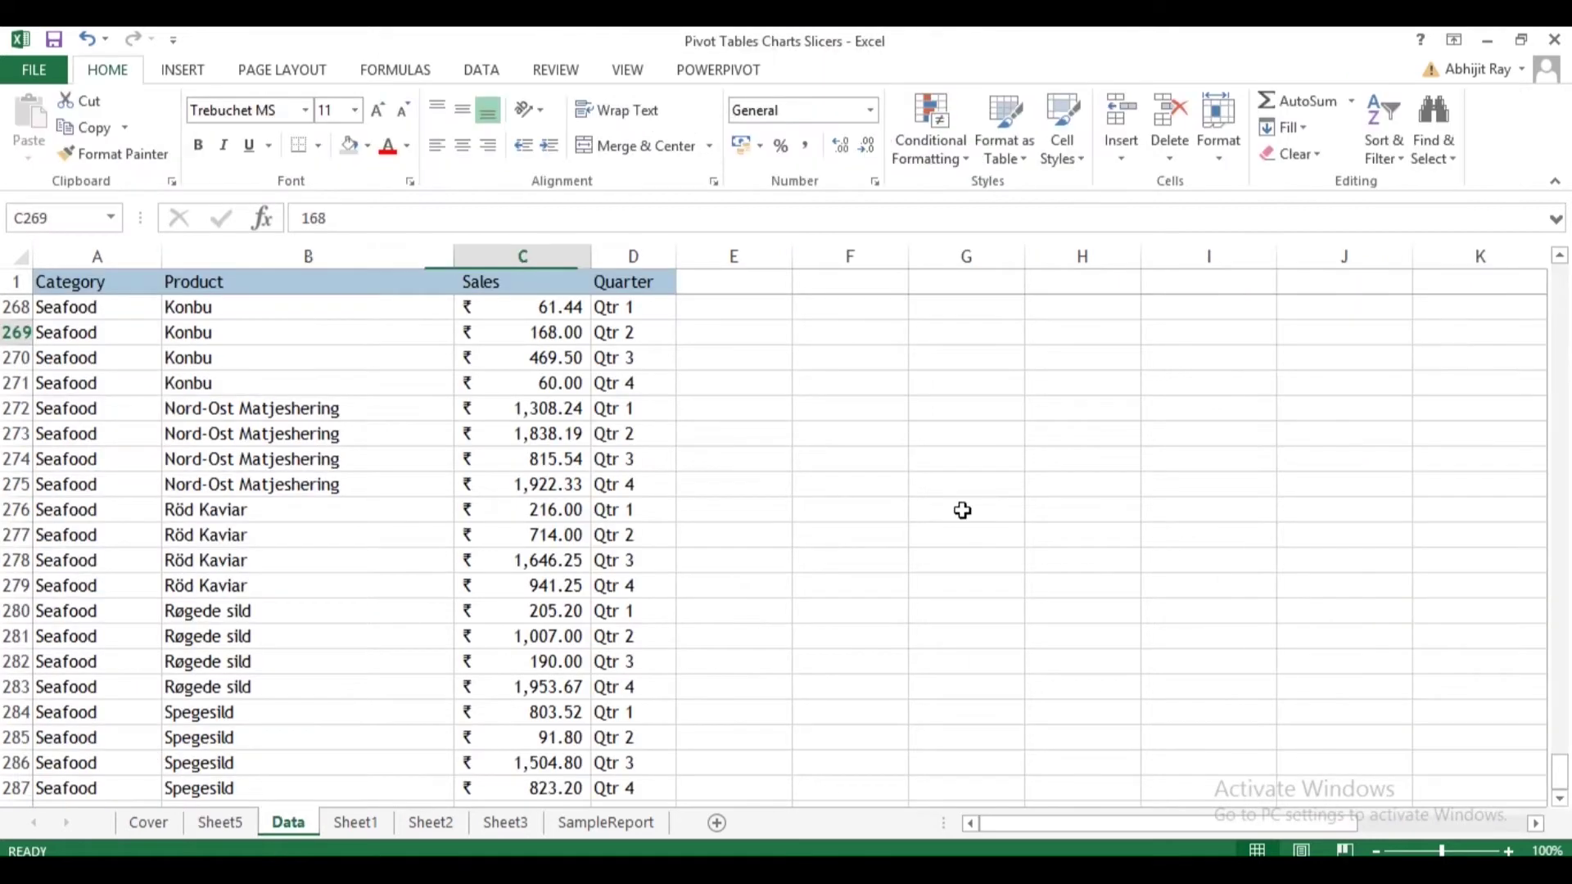
{"action": "left_click", "coordinate": [765, 337]}
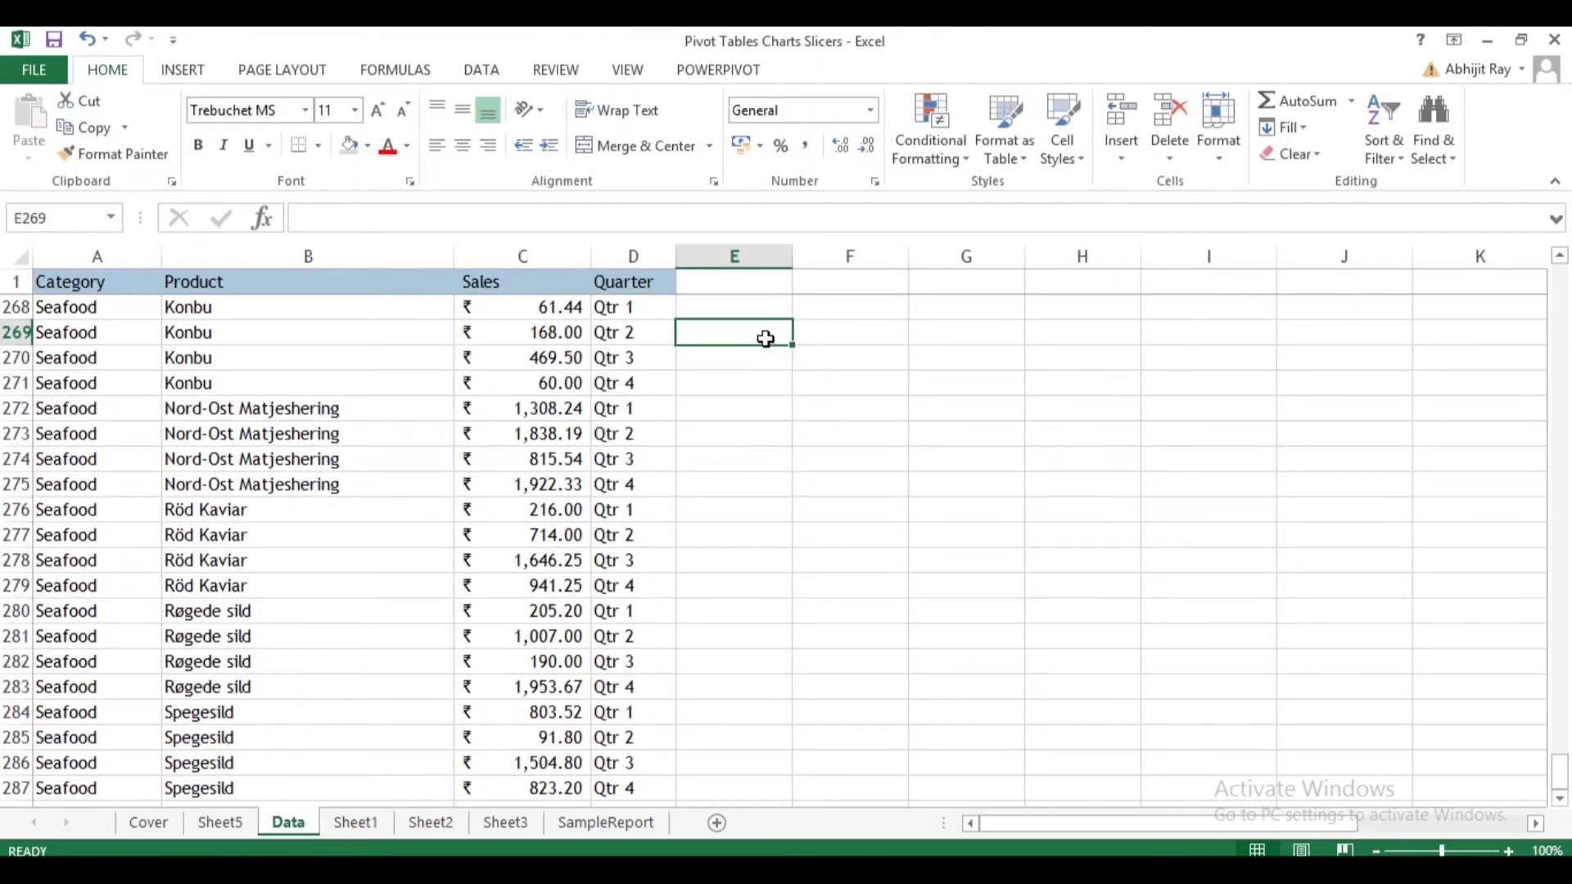
{"action": "key", "text": "Right"}
{"action": "key", "text": "Right"}
{"action": "key", "text": "Right"}
{"action": "key", "text": "Right"}
{"action": "key", "text": "Right"}
{"action": "key", "text": "Right"}
{"action": "key", "text": "Right"}
{"action": "key", "text": "Right"}
{"action": "key", "text": "Right"}
{"action": "key", "text": "Right"}
{"action": "key", "text": "Left"}
{"action": "key", "text": "Left"}
{"action": "key", "text": "Left"}
{"action": "key", "text": "Left"}
{"action": "key", "text": "Left"}
{"action": "key", "text": "Left"}
{"action": "key", "text": "Left"}
{"action": "key", "text": "Left"}
{"action": "key", "text": "Left"}
{"action": "key", "text": "Left"}
{"action": "left_click", "coordinate": [945, 381]}
{"action": "key", "text": "Right"}
{"action": "key", "text": "Right"}
{"action": "key", "text": "Right"}
{"action": "key", "text": "Right"}
{"action": "key", "text": "Right"}
{"action": "key", "text": "Right"}
{"action": "key", "text": "Right"}
{"action": "key", "text": "Right"}
{"action": "key", "text": "Right"}
{"action": "key", "text": "Right"}
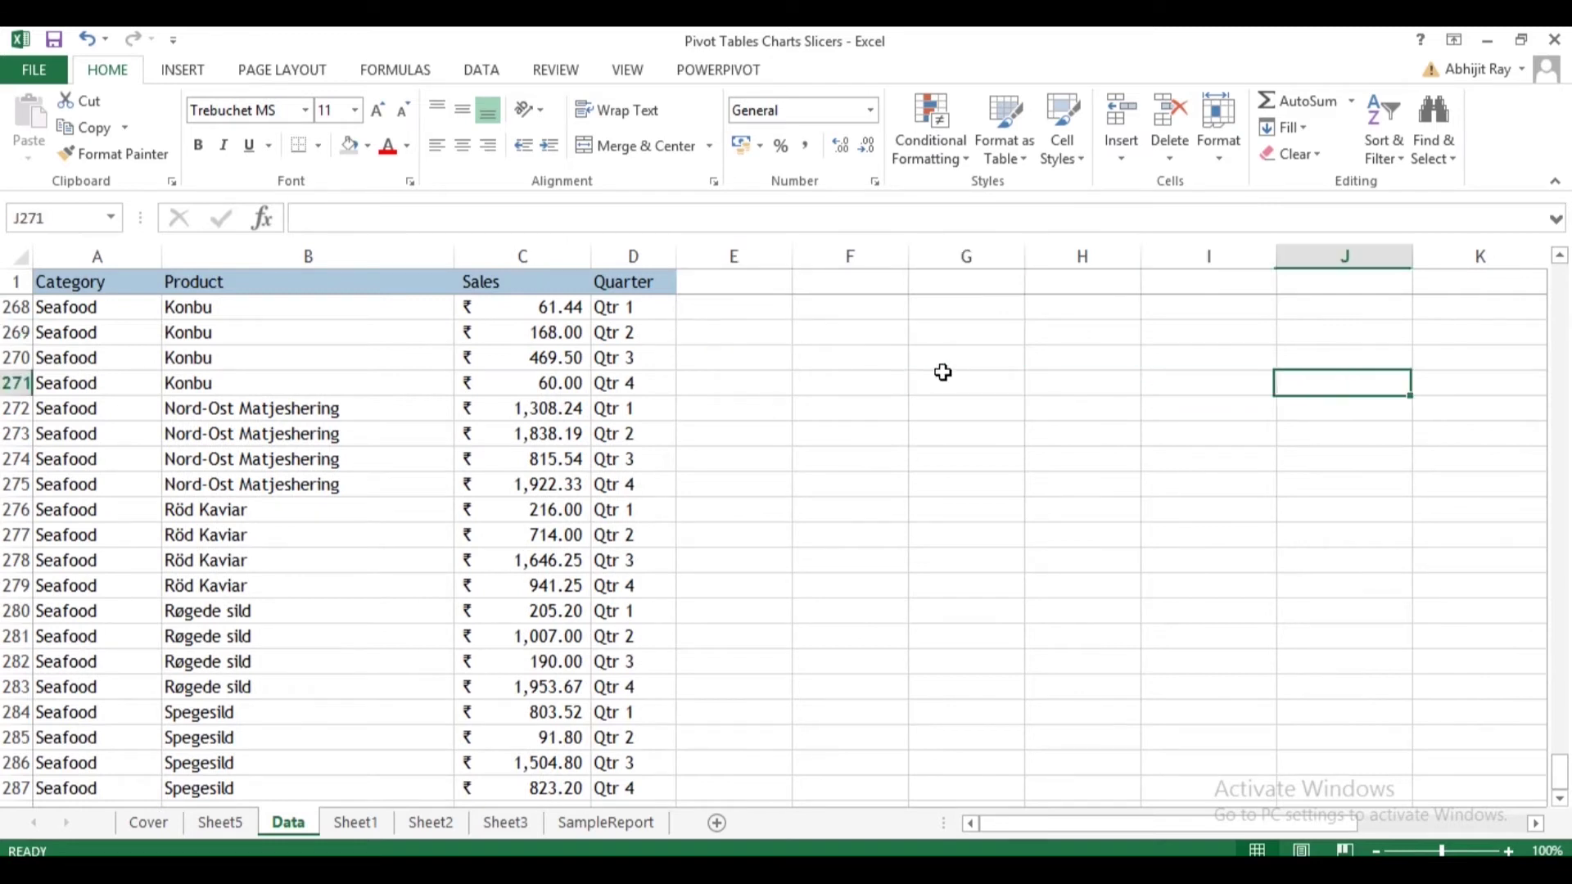
{"action": "key", "text": "Right"}
{"action": "key", "text": "Right"}
{"action": "key", "text": "Right"}
{"action": "key", "text": "Right"}
{"action": "key", "text": "Right"}
{"action": "key", "text": "Right"}
{"action": "key", "text": "Right"}
{"action": "key", "text": "Left"}
{"action": "key", "text": "Left"}
{"action": "key", "text": "Left"}
{"action": "key", "text": "Left"}
{"action": "key", "text": "Left"}
{"action": "key", "text": "Left"}
{"action": "key", "text": "Left"}
{"action": "key", "text": "Left"}
{"action": "key", "text": "Left"}
{"action": "key", "text": "Left"}
{"action": "key", "text": "Left"}
{"action": "key", "text": "Left"}
{"action": "key", "text": "Left"}
{"action": "key", "text": "Left"}
{"action": "key", "text": "Left"}
{"action": "key", "text": "Left"}
{"action": "key", "text": "Left"}
{"action": "key", "text": "Left"}
{"action": "key", "text": "Left"}
{"action": "key", "text": "Left"}
{"action": "scroll", "coordinate": [944, 373], "scroll_direction": "down", "scroll_amount": 1}
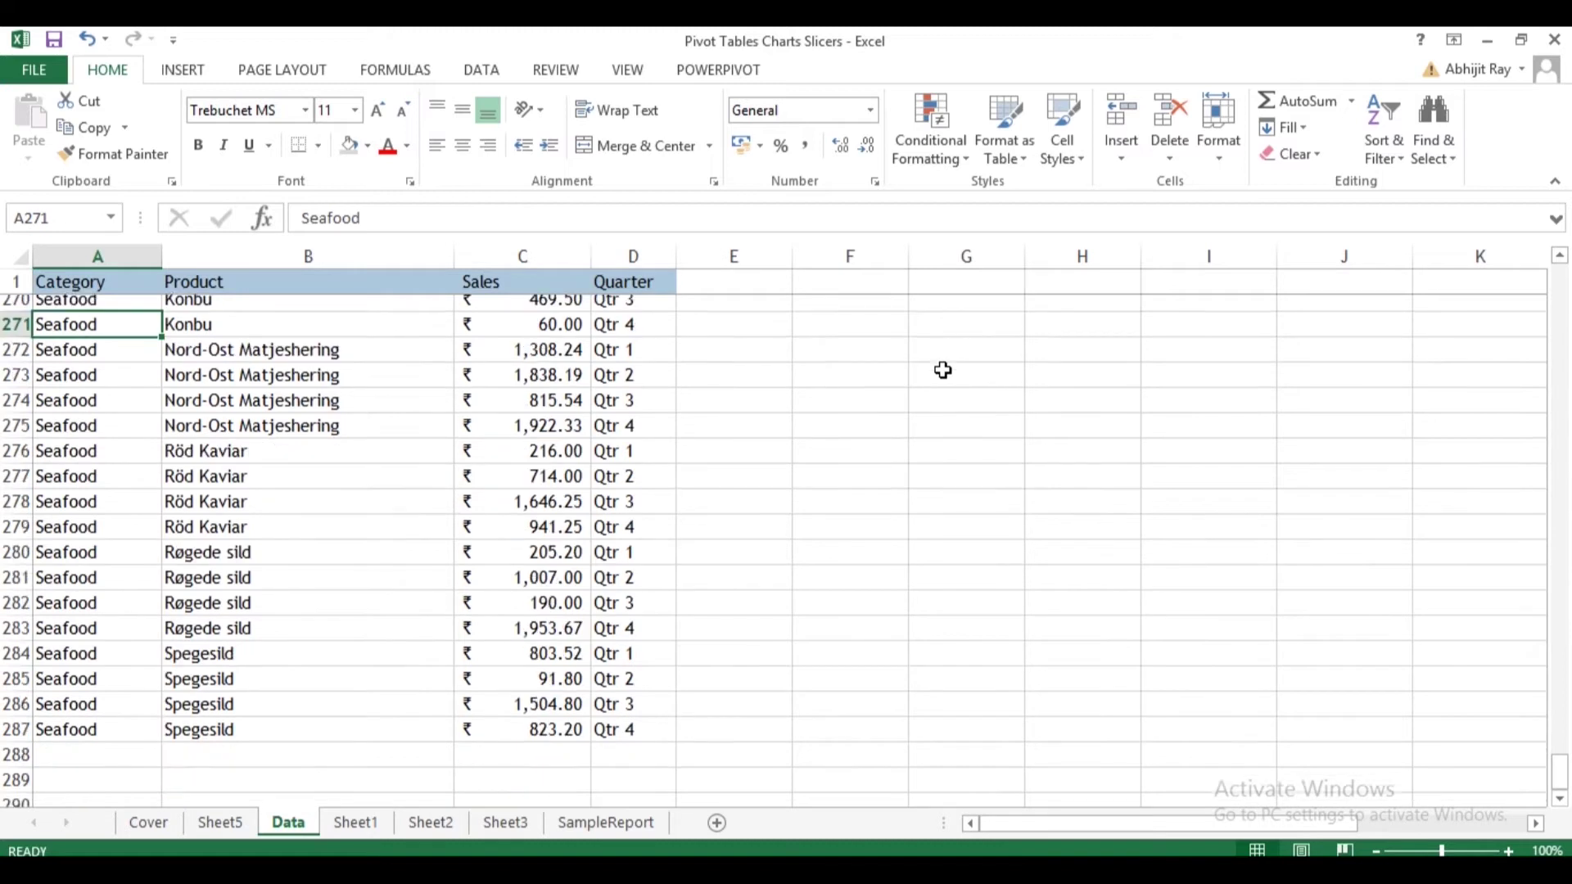
{"action": "scroll", "coordinate": [943, 371], "scroll_direction": "up", "scroll_amount": 4}
Go to the top of the Data sheet and read the question about which category holds the most products.
{"action": "key", "text": "ctrl+Up"}
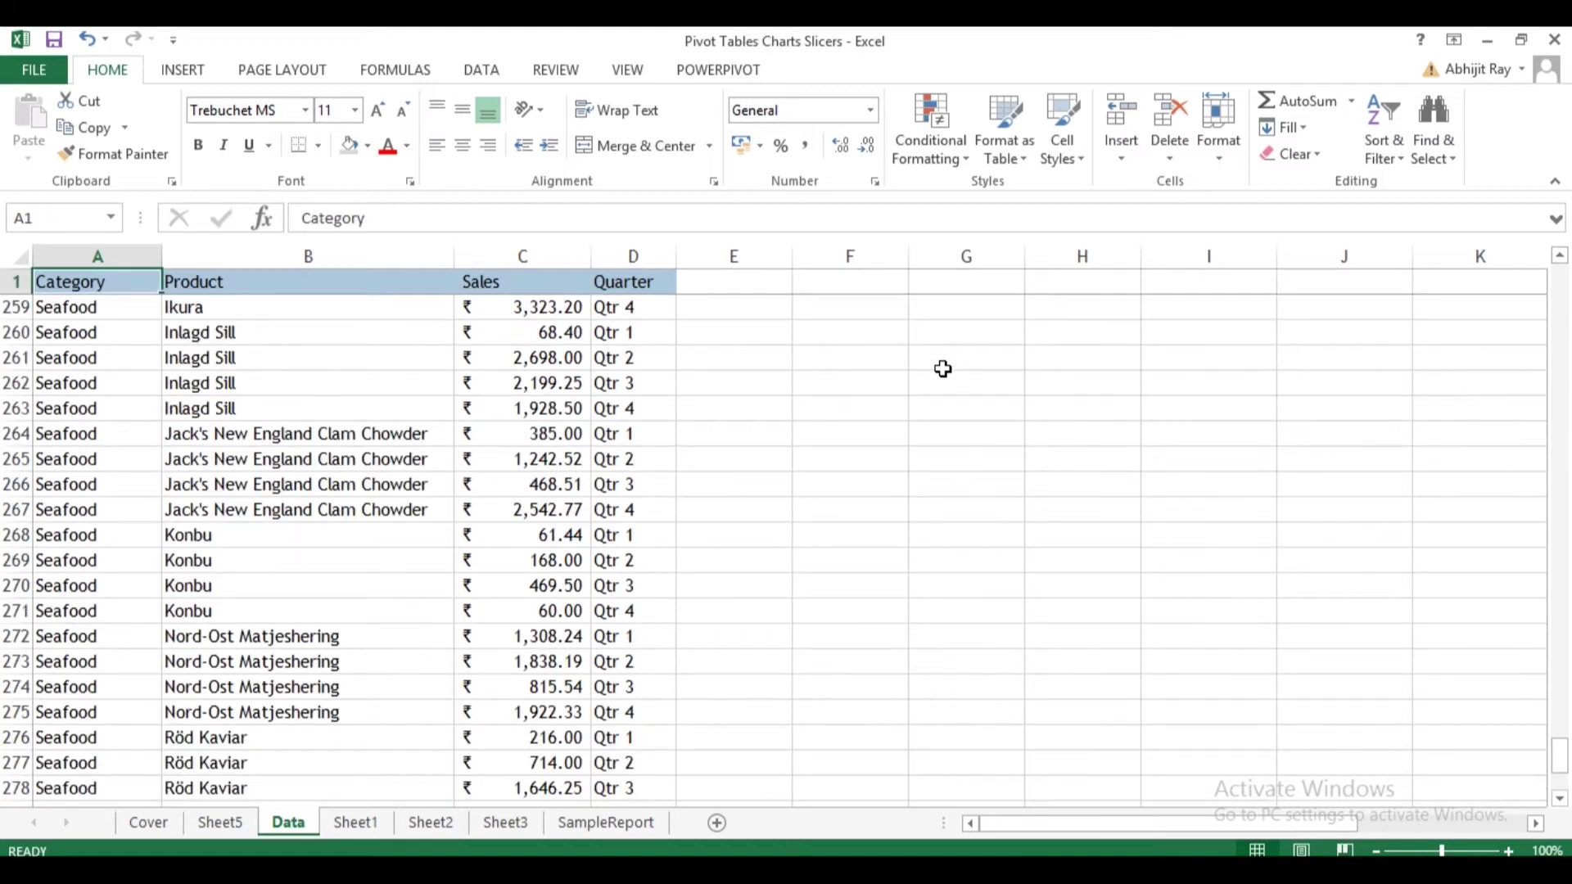
{"action": "key", "text": "Down"}
{"action": "key", "text": "Right"}
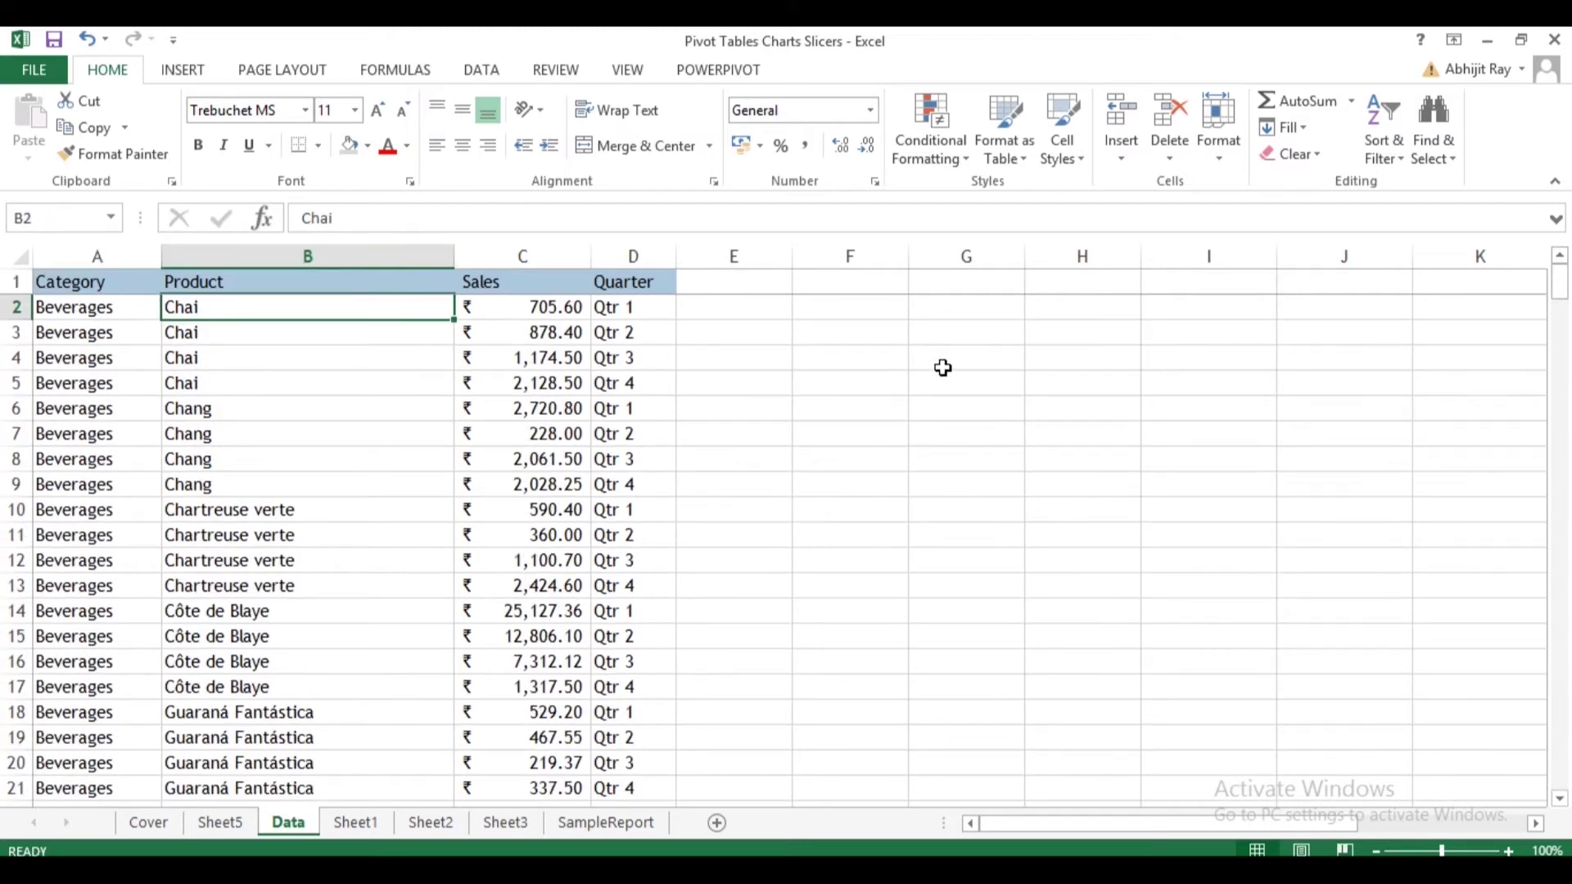
{"action": "key", "text": "alt+Page_Down"}
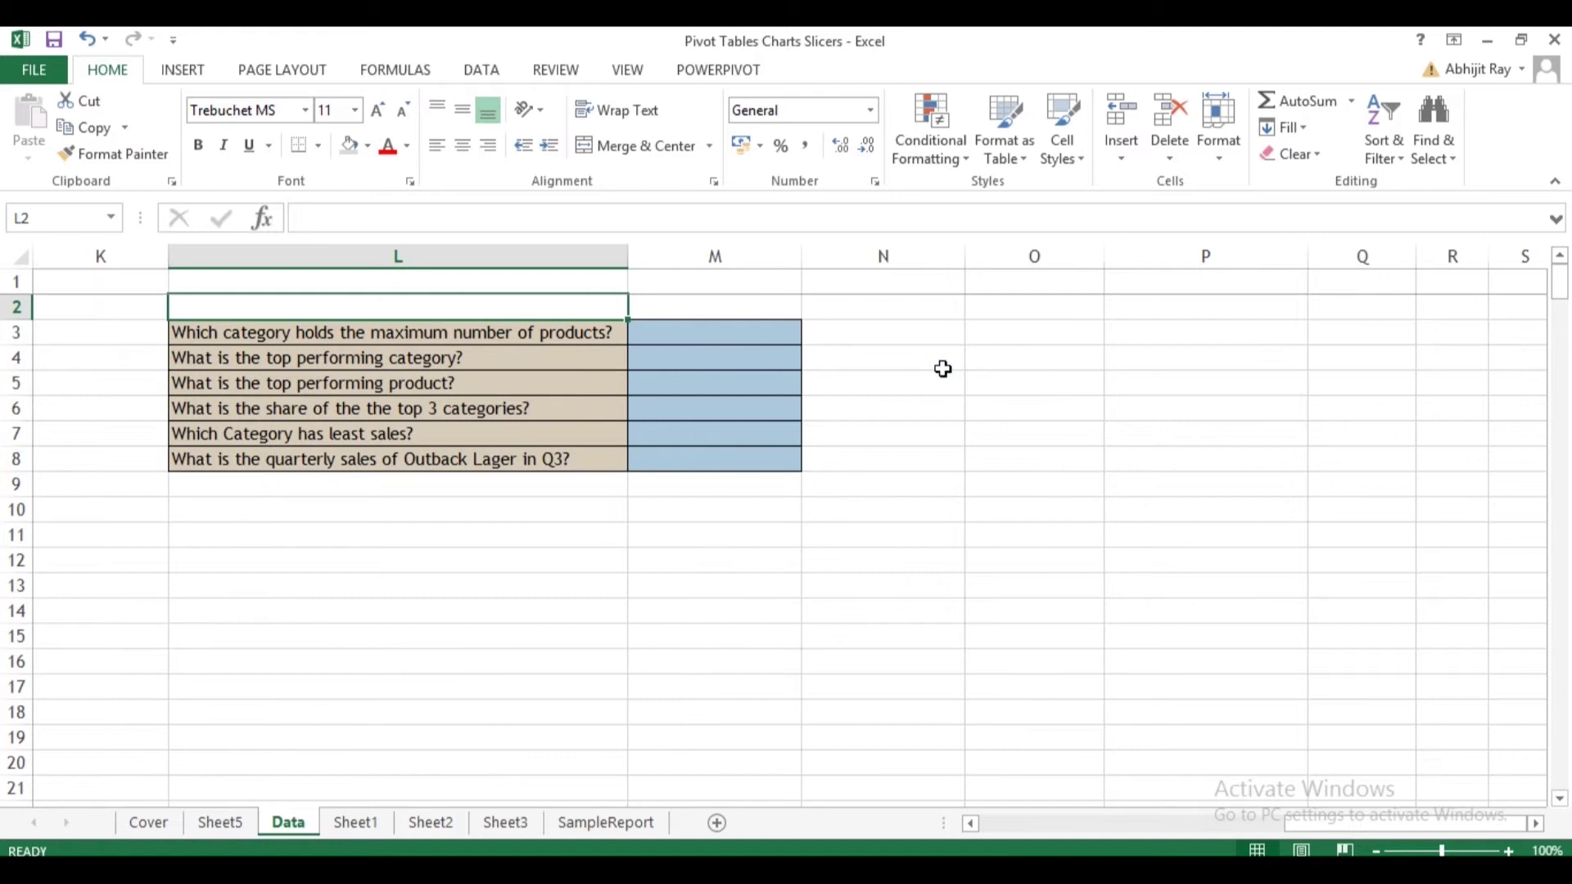
{"action": "left_click", "coordinate": [413, 339]}
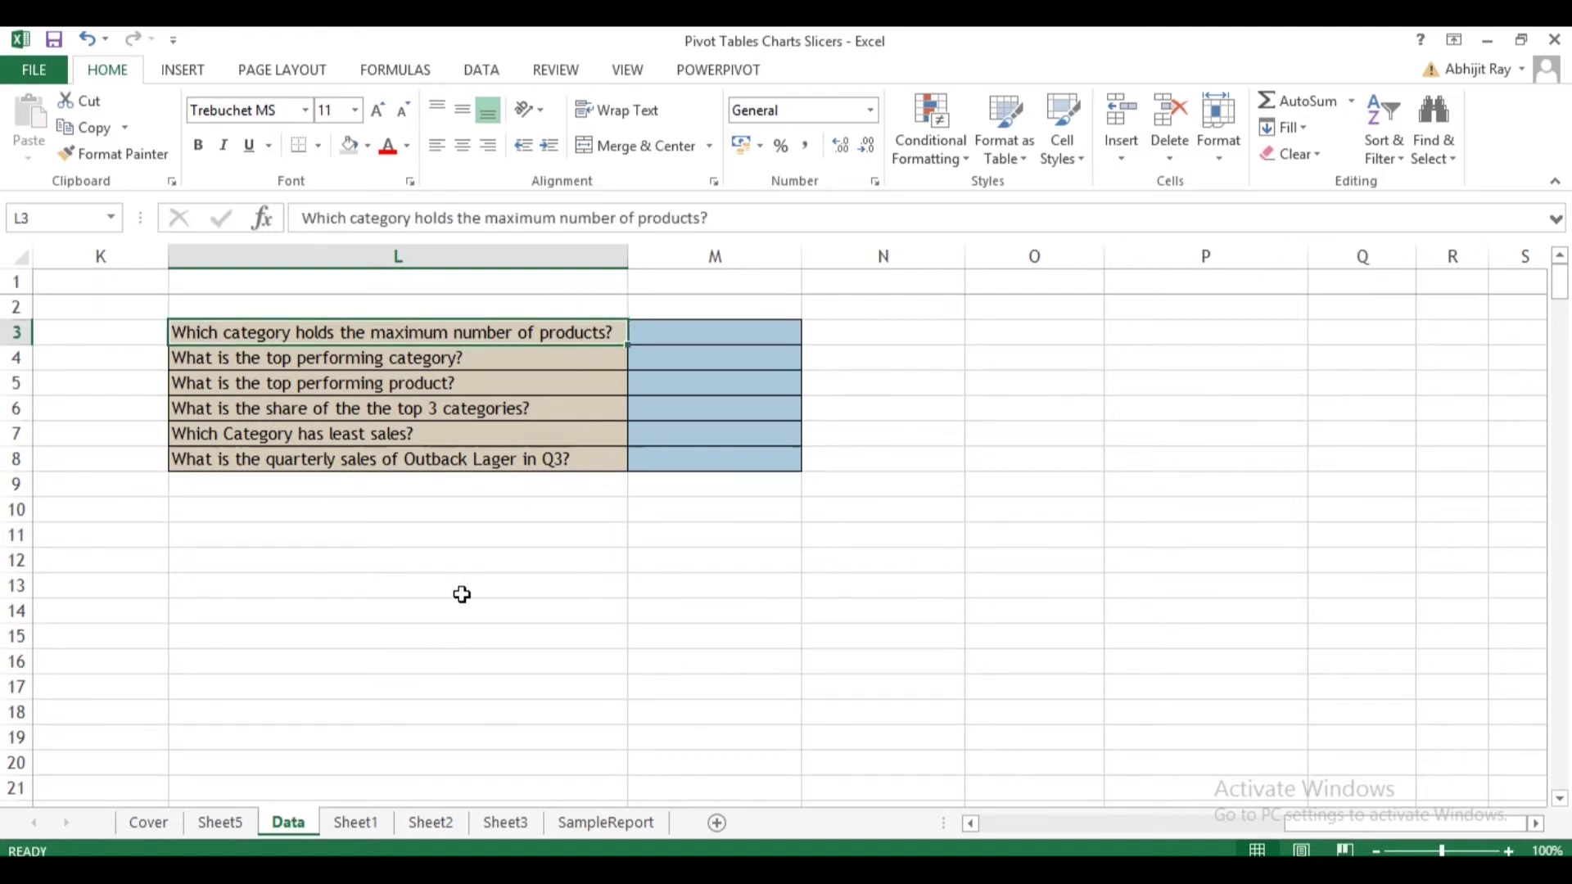
Return to the pivot table on Sheet5 and remove the Sales and Product fields from it.
{"action": "left_click", "coordinate": [238, 821]}
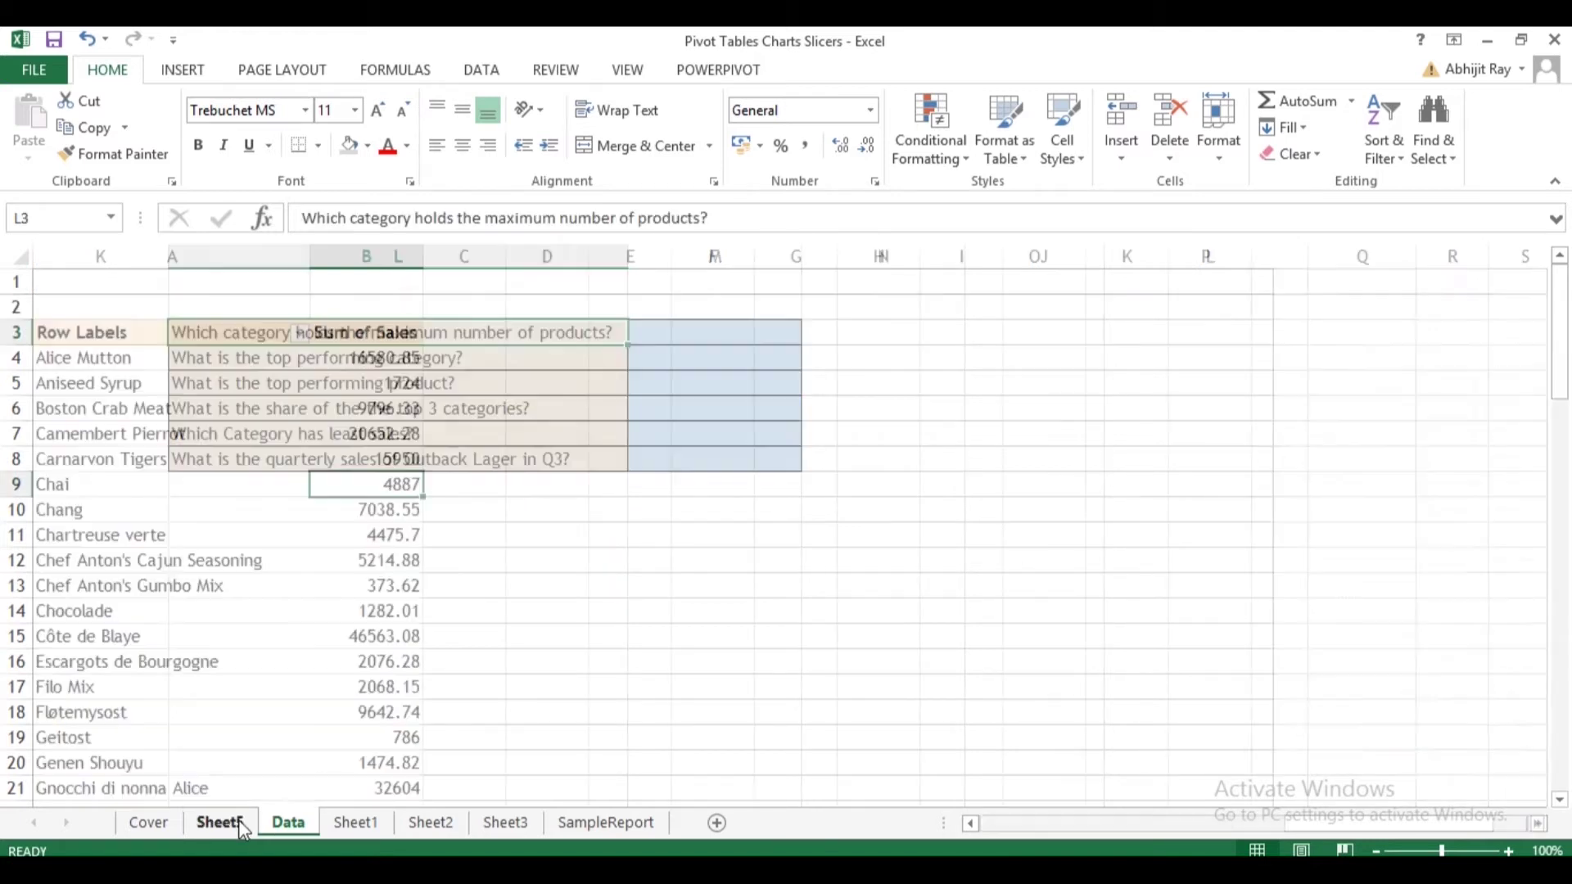
{"action": "mouse_move", "coordinate": [1334, 732]}
{"action": "left_mouse_down"}
{"action": "mouse_move", "coordinate": [1341, 667]}
{"action": "mouse_move", "coordinate": [1353, 740]}
{"action": "left_mouse_up"}
{"action": "left_click_drag", "start_coordinate": [1473, 737], "coordinate": [1383, 416]}
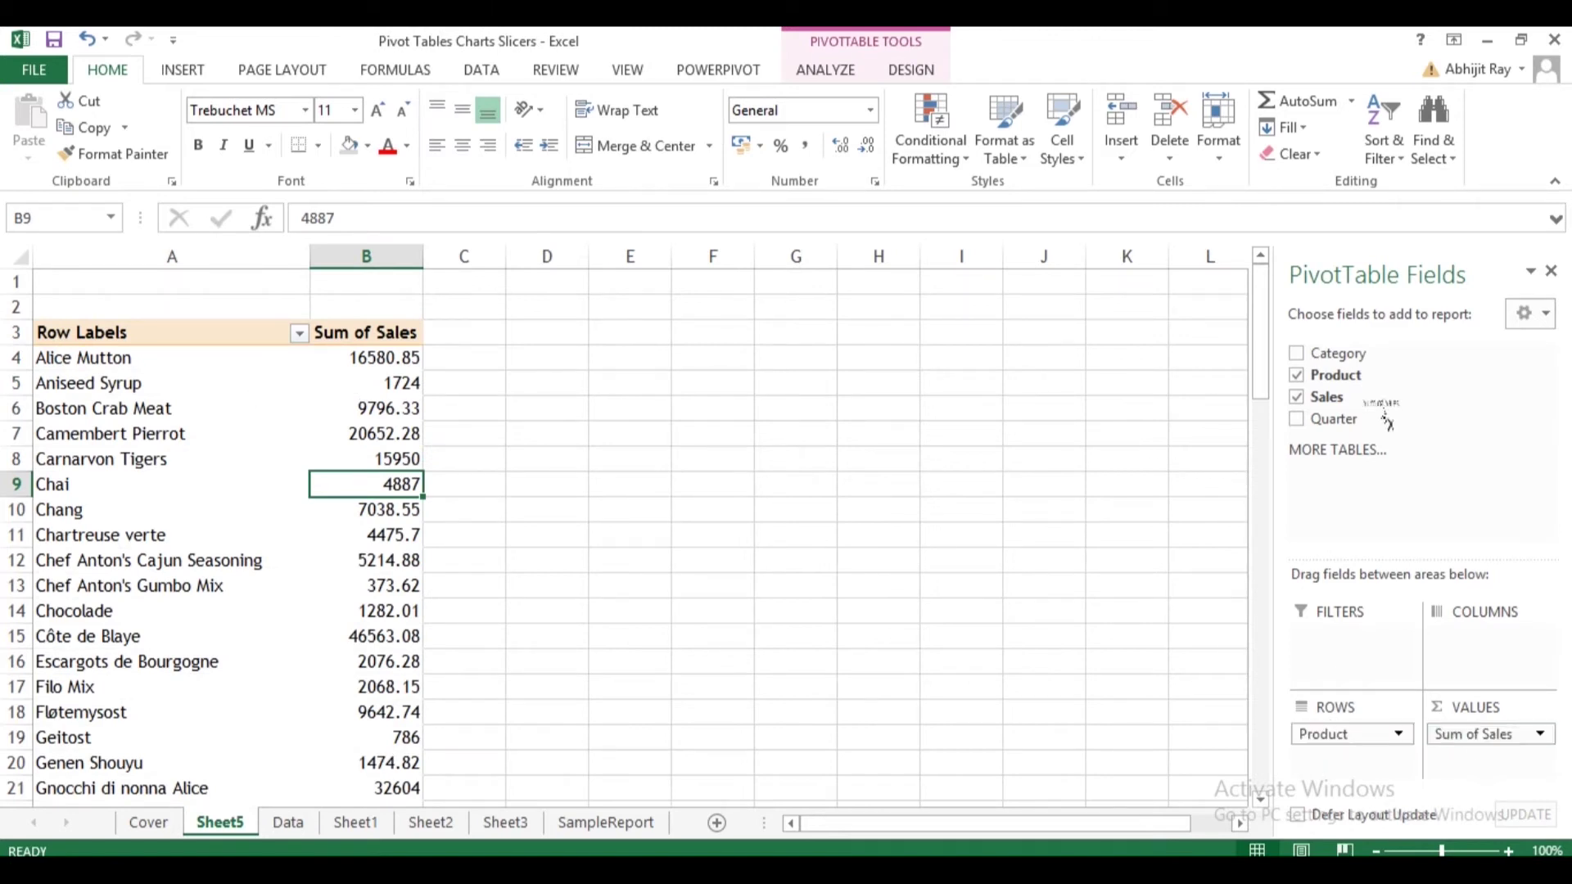
{"action": "left_click_drag", "start_coordinate": [1362, 737], "coordinate": [1366, 491]}
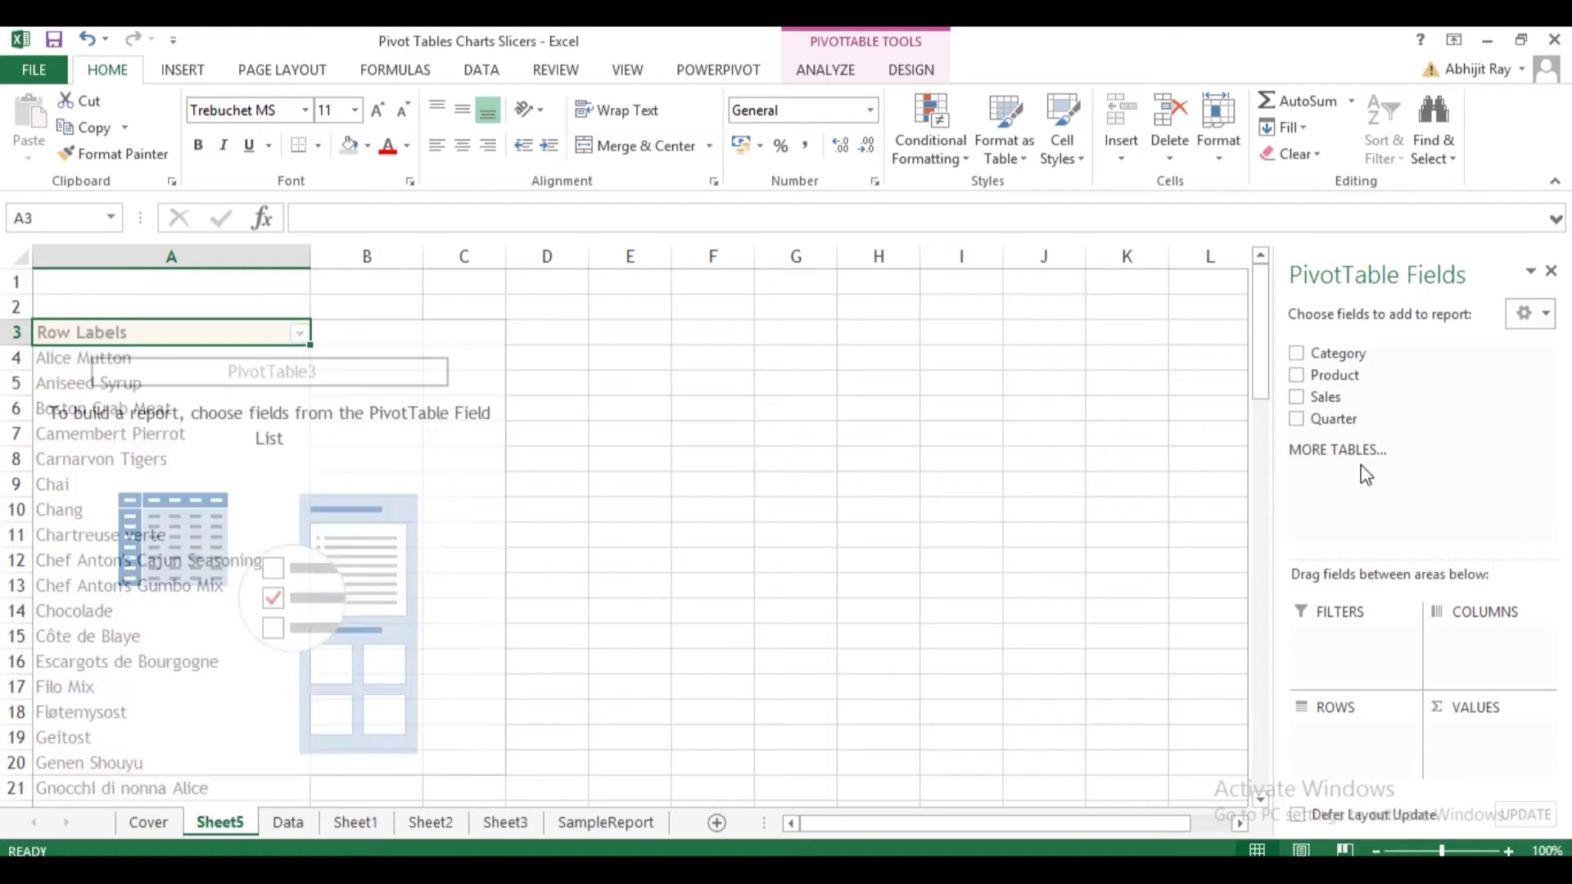
Add the Category field to the pivot table's rows and look over the category list.
{"action": "left_click", "coordinate": [221, 416]}
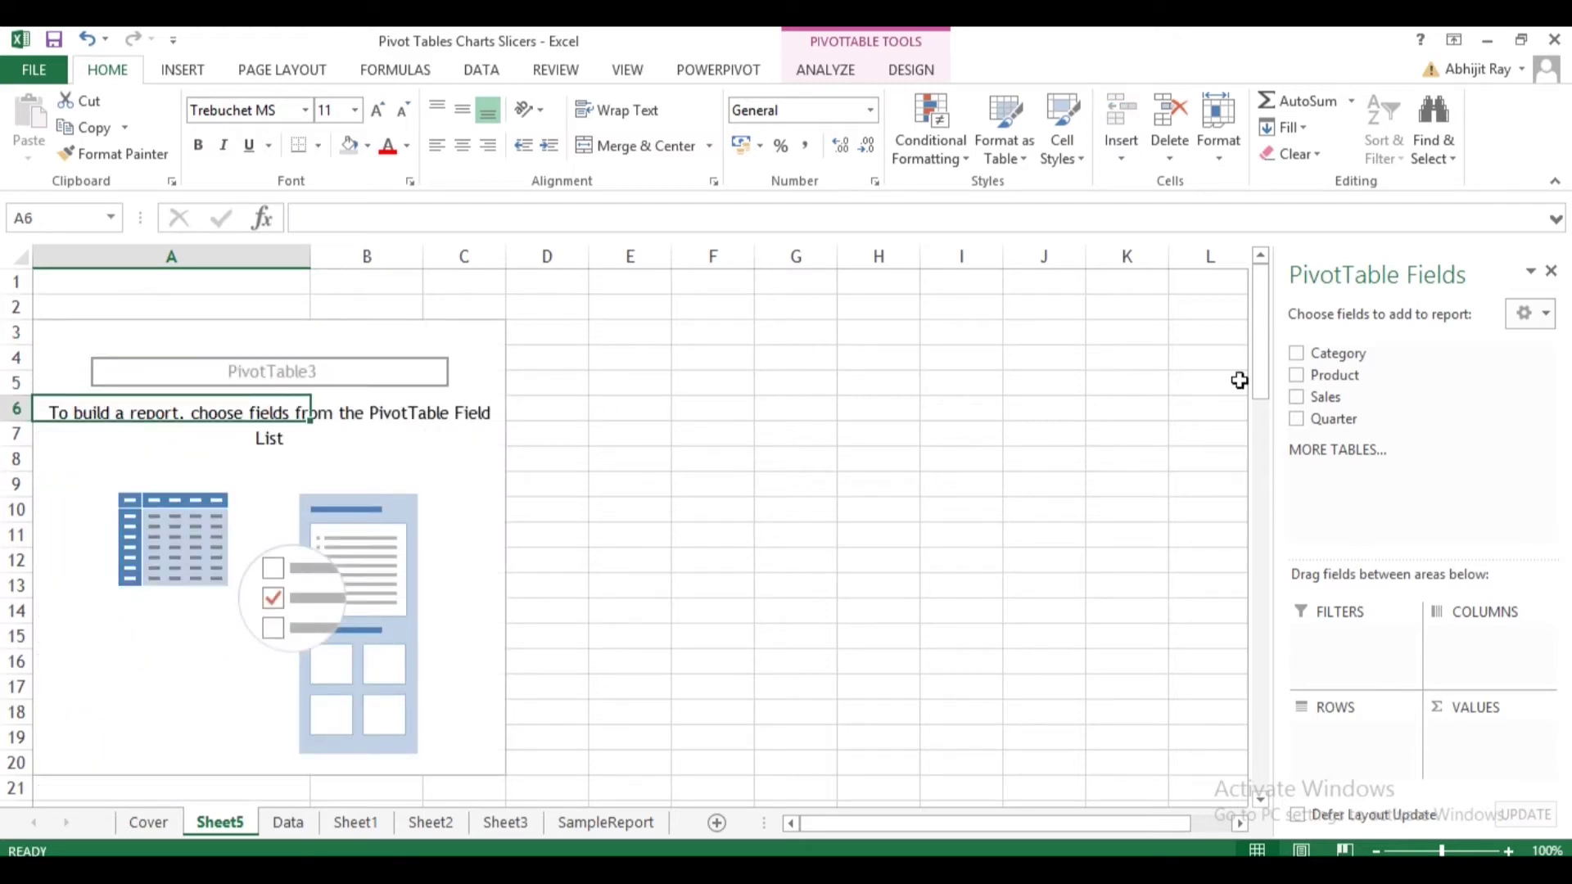
{"action": "left_click_drag", "start_coordinate": [1382, 360], "coordinate": [1369, 729]}
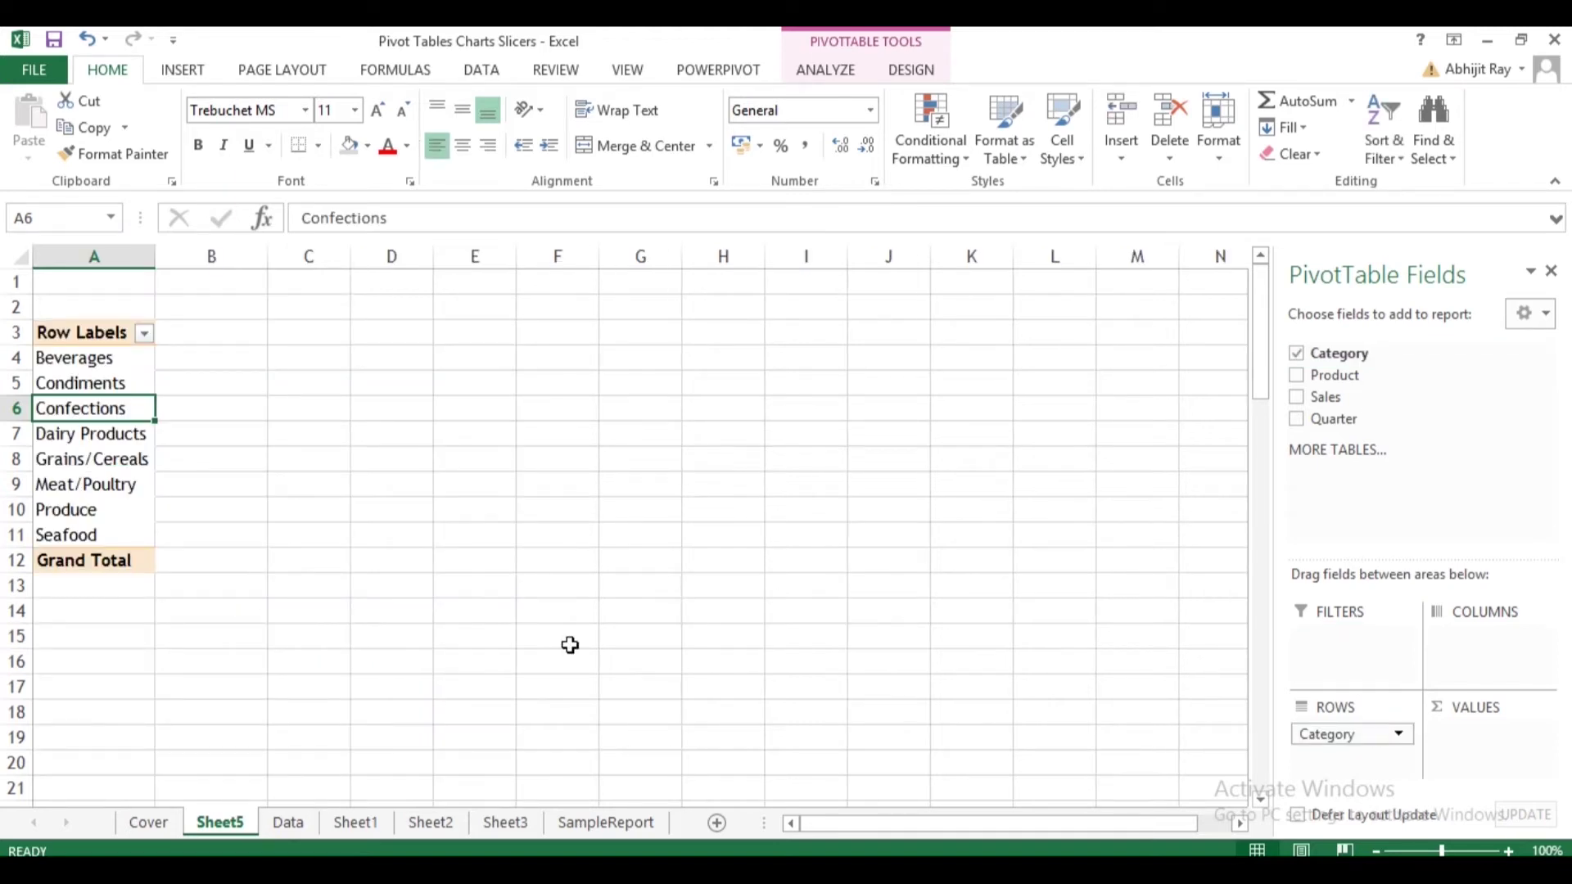
{"action": "left_click_drag", "start_coordinate": [75, 369], "coordinate": [88, 537]}
{"action": "left_click", "coordinate": [340, 606]}
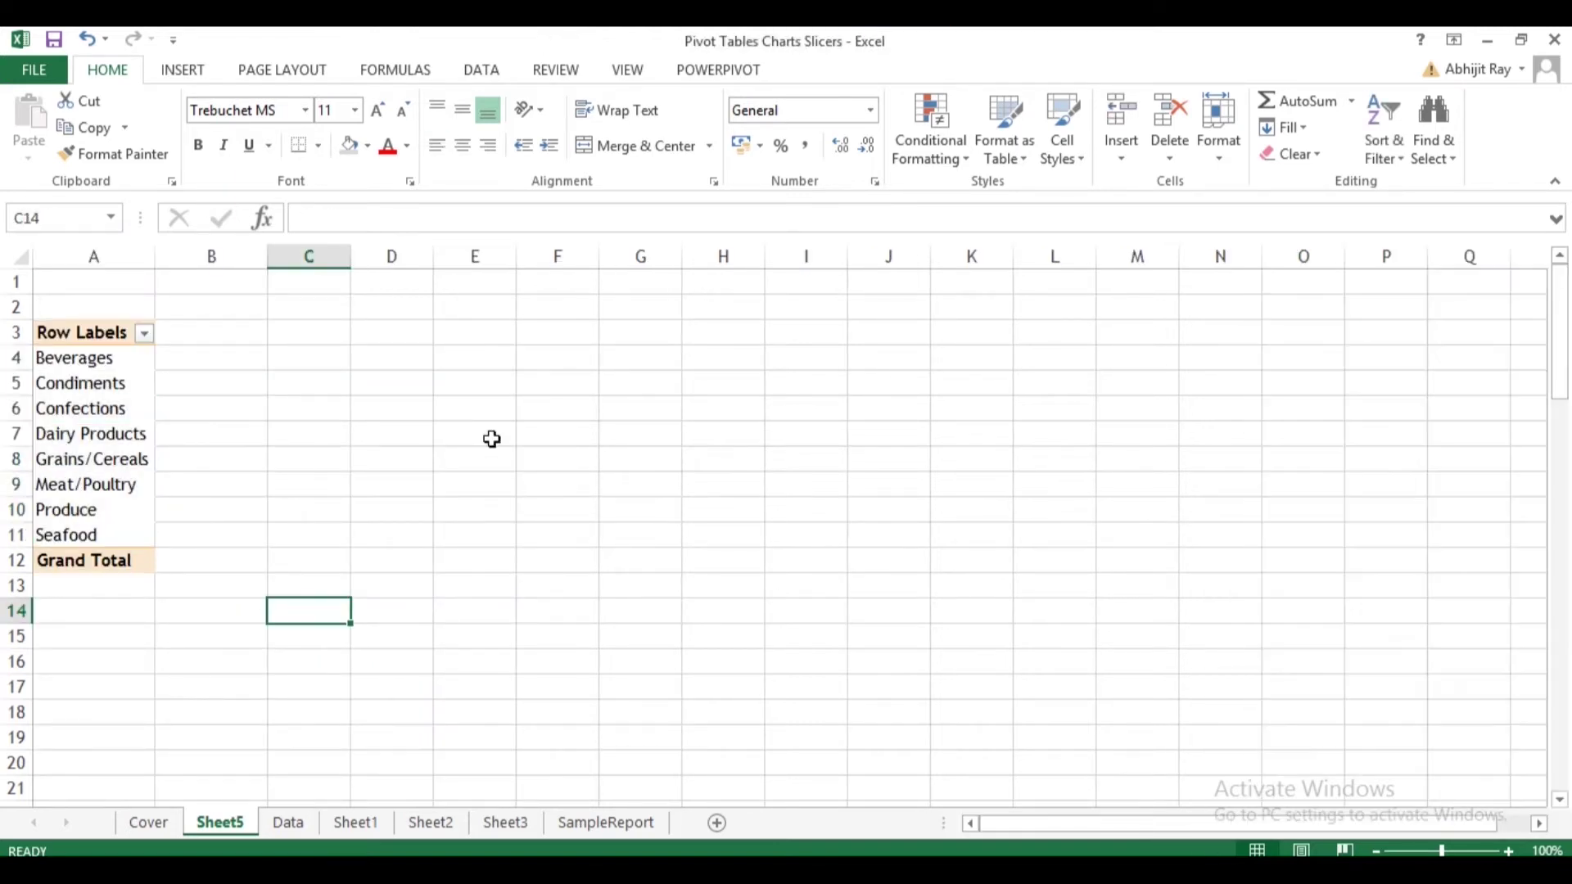
Add the Product field to the pivot table's values as a count and review the counts per category.
{"action": "left_click", "coordinate": [90, 409]}
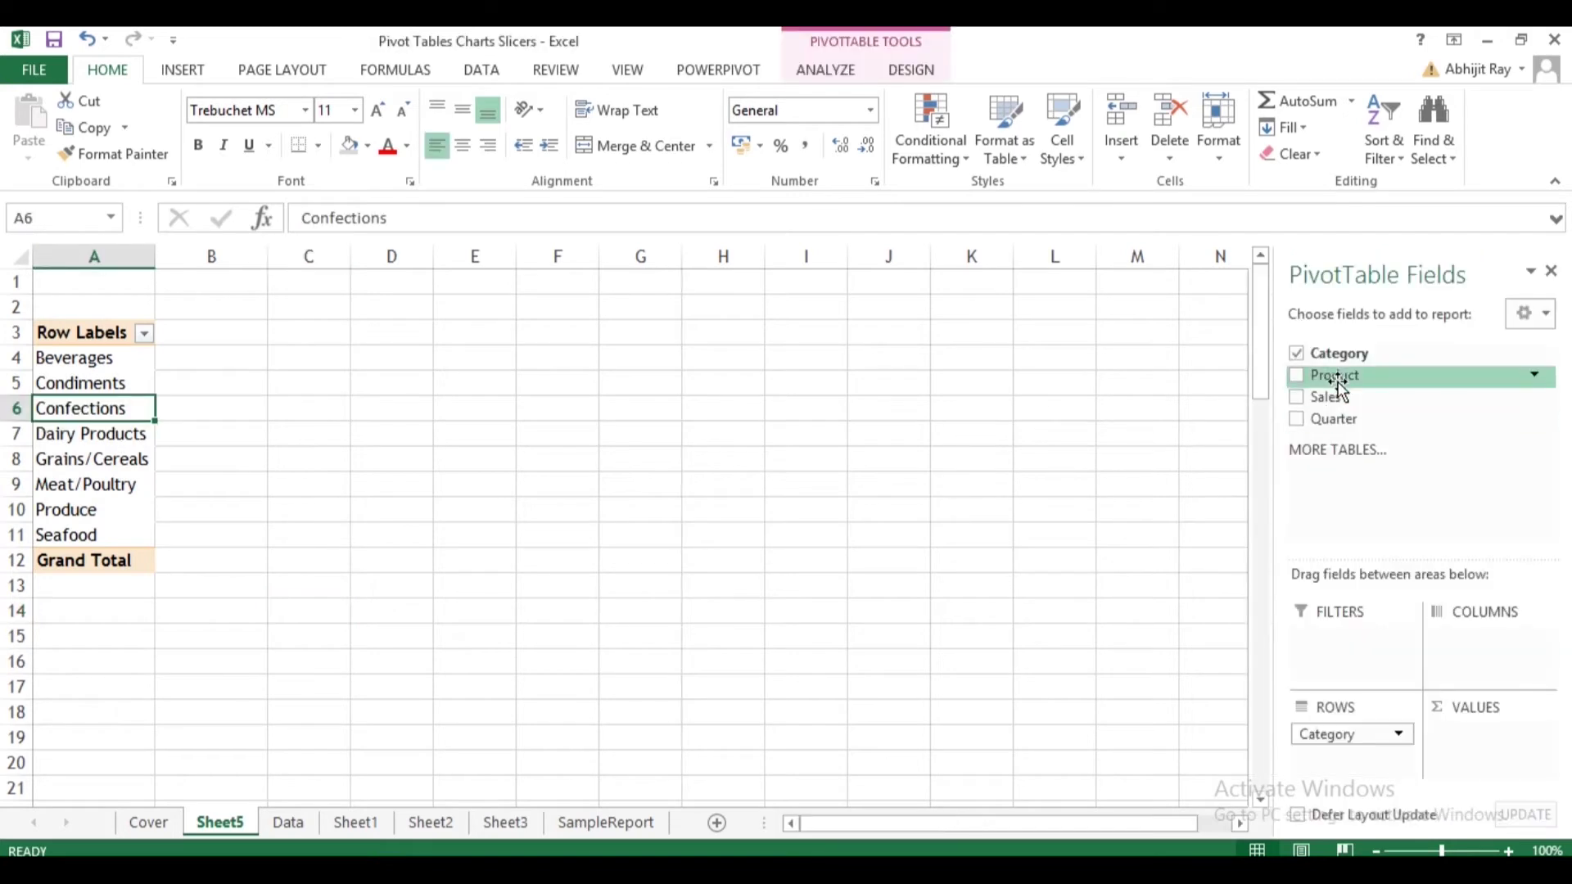
{"action": "left_click_drag", "start_coordinate": [1335, 372], "coordinate": [1486, 736]}
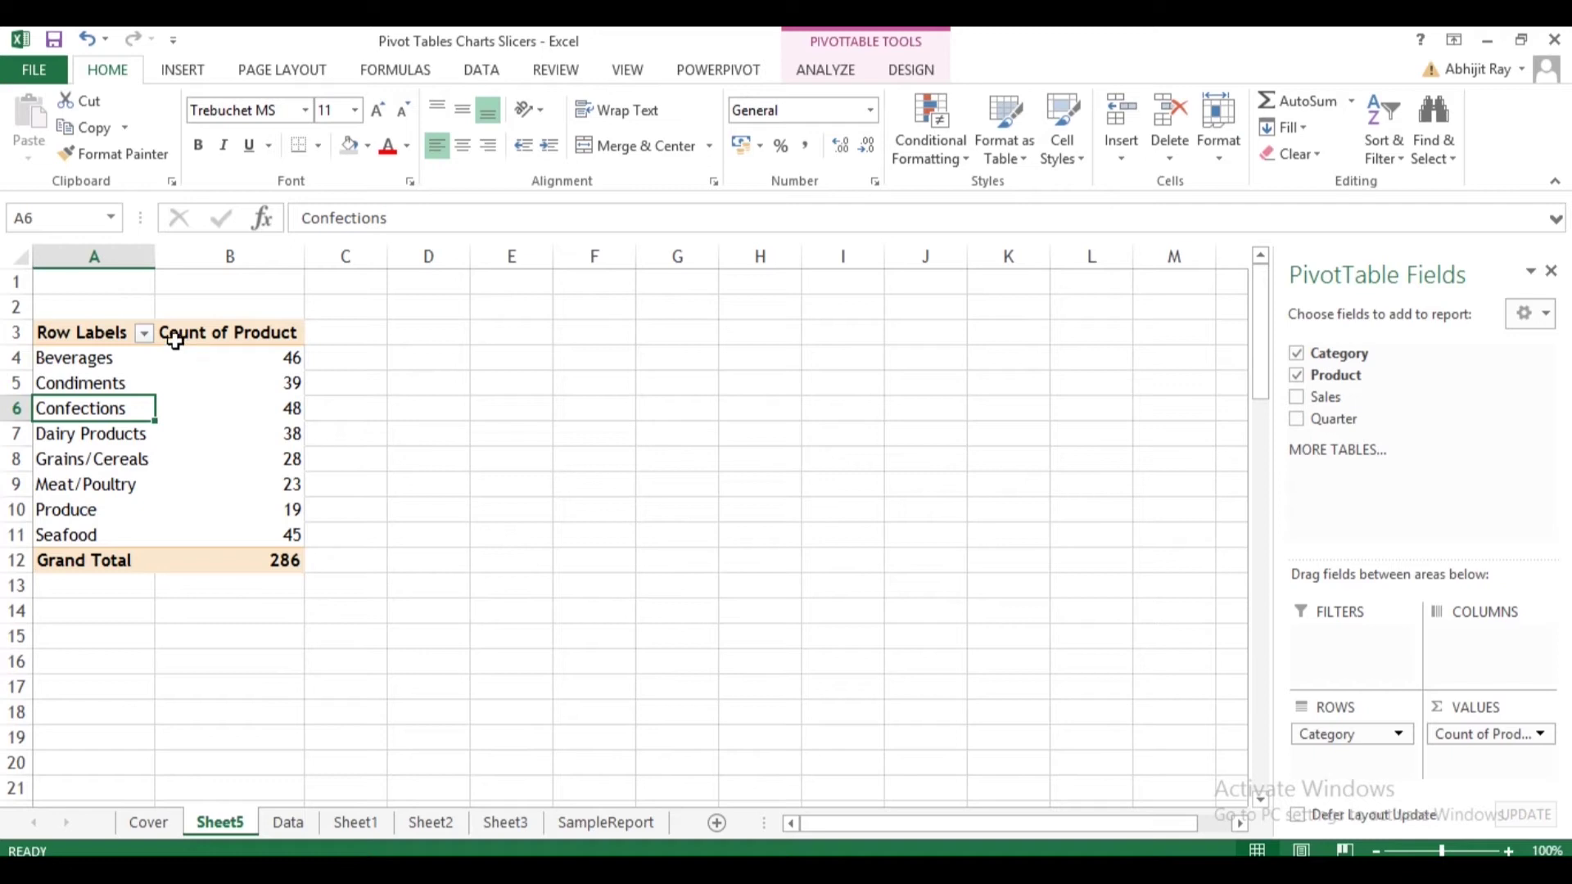
{"action": "left_click", "coordinate": [1539, 734]}
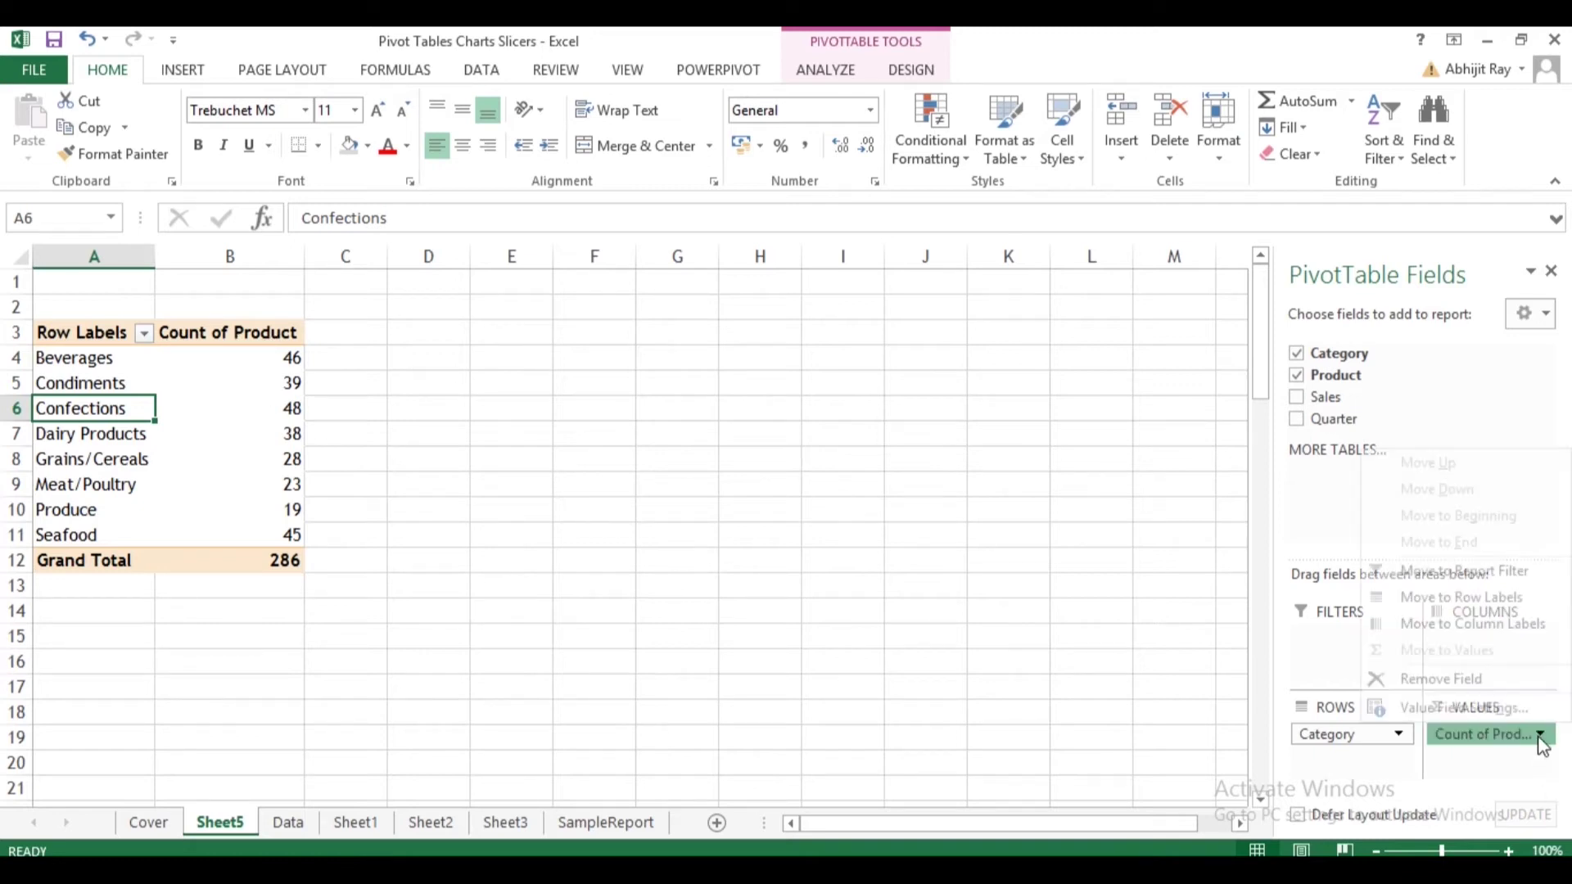
{"action": "left_click", "coordinate": [1540, 738]}
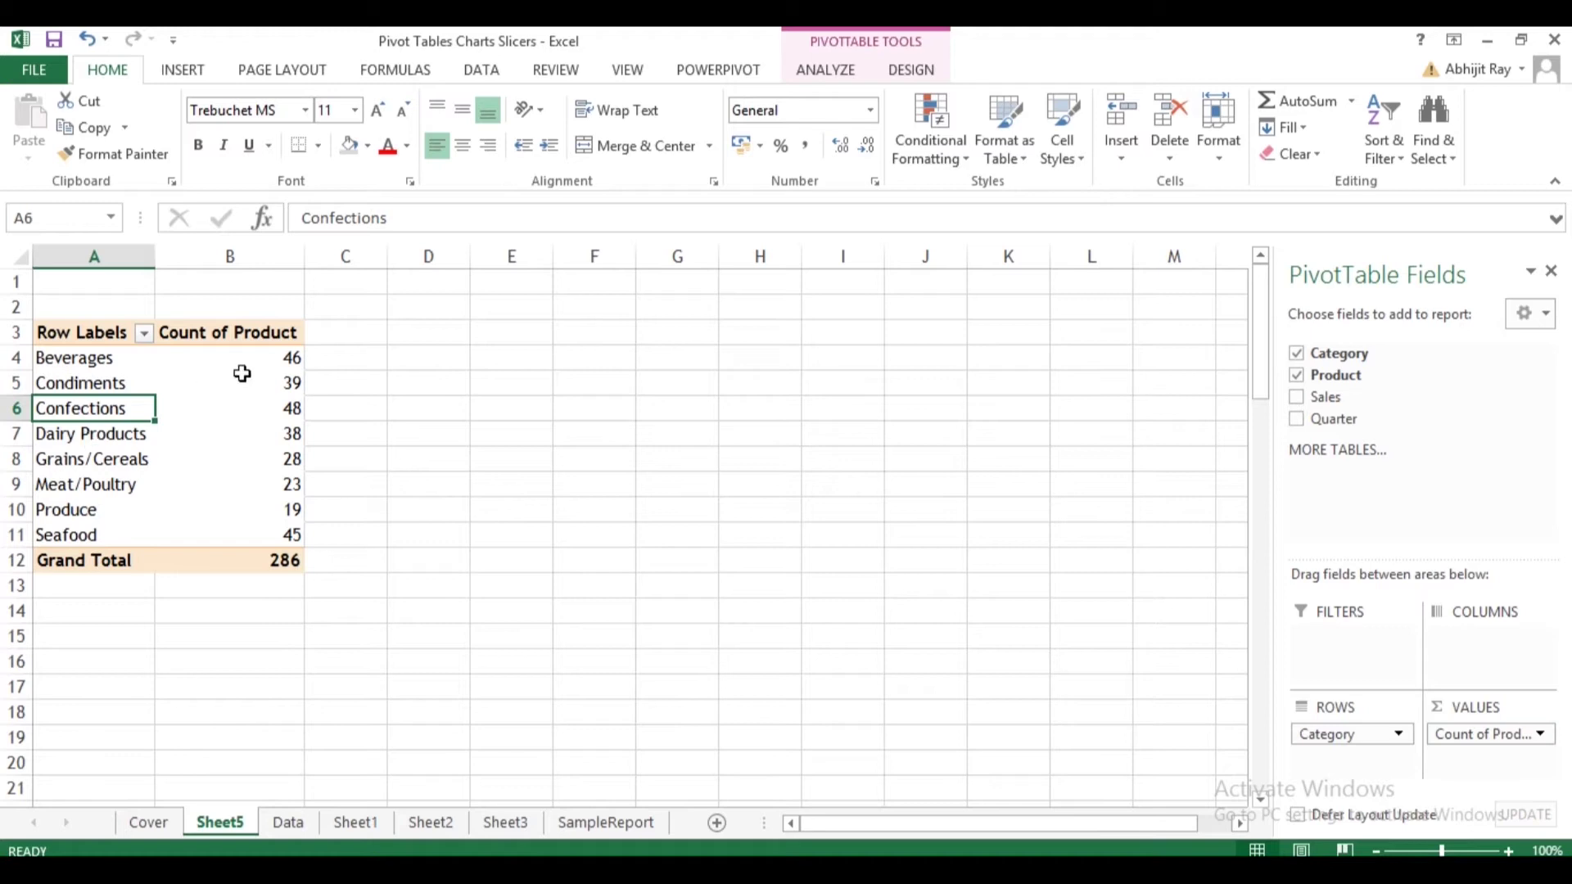
{"action": "left_click_drag", "start_coordinate": [151, 358], "coordinate": [249, 537]}
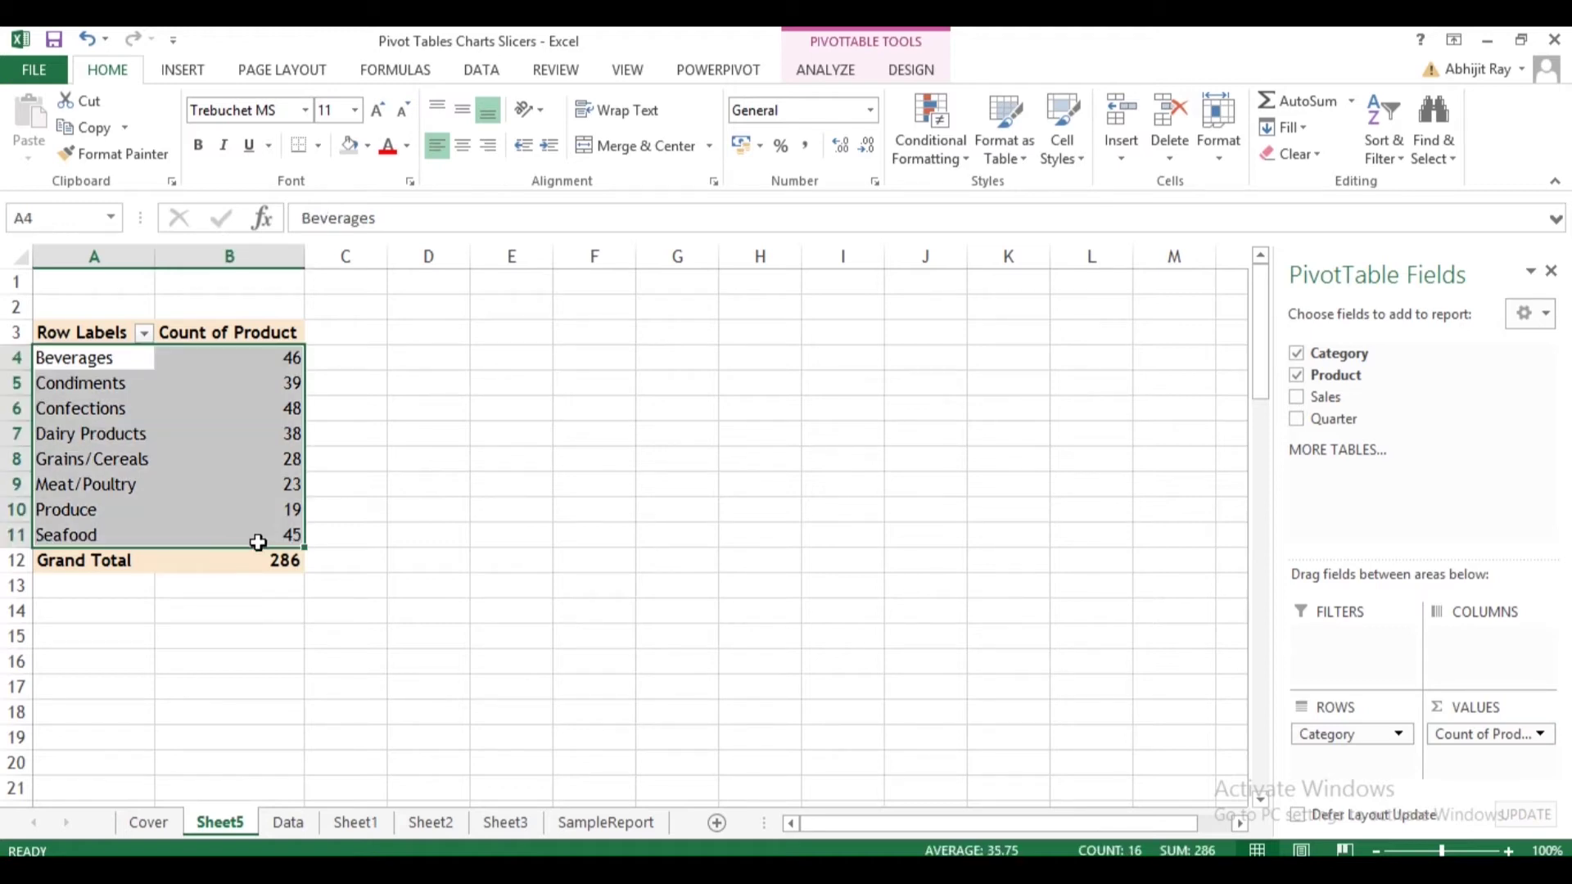
{"action": "left_click", "coordinate": [379, 556]}
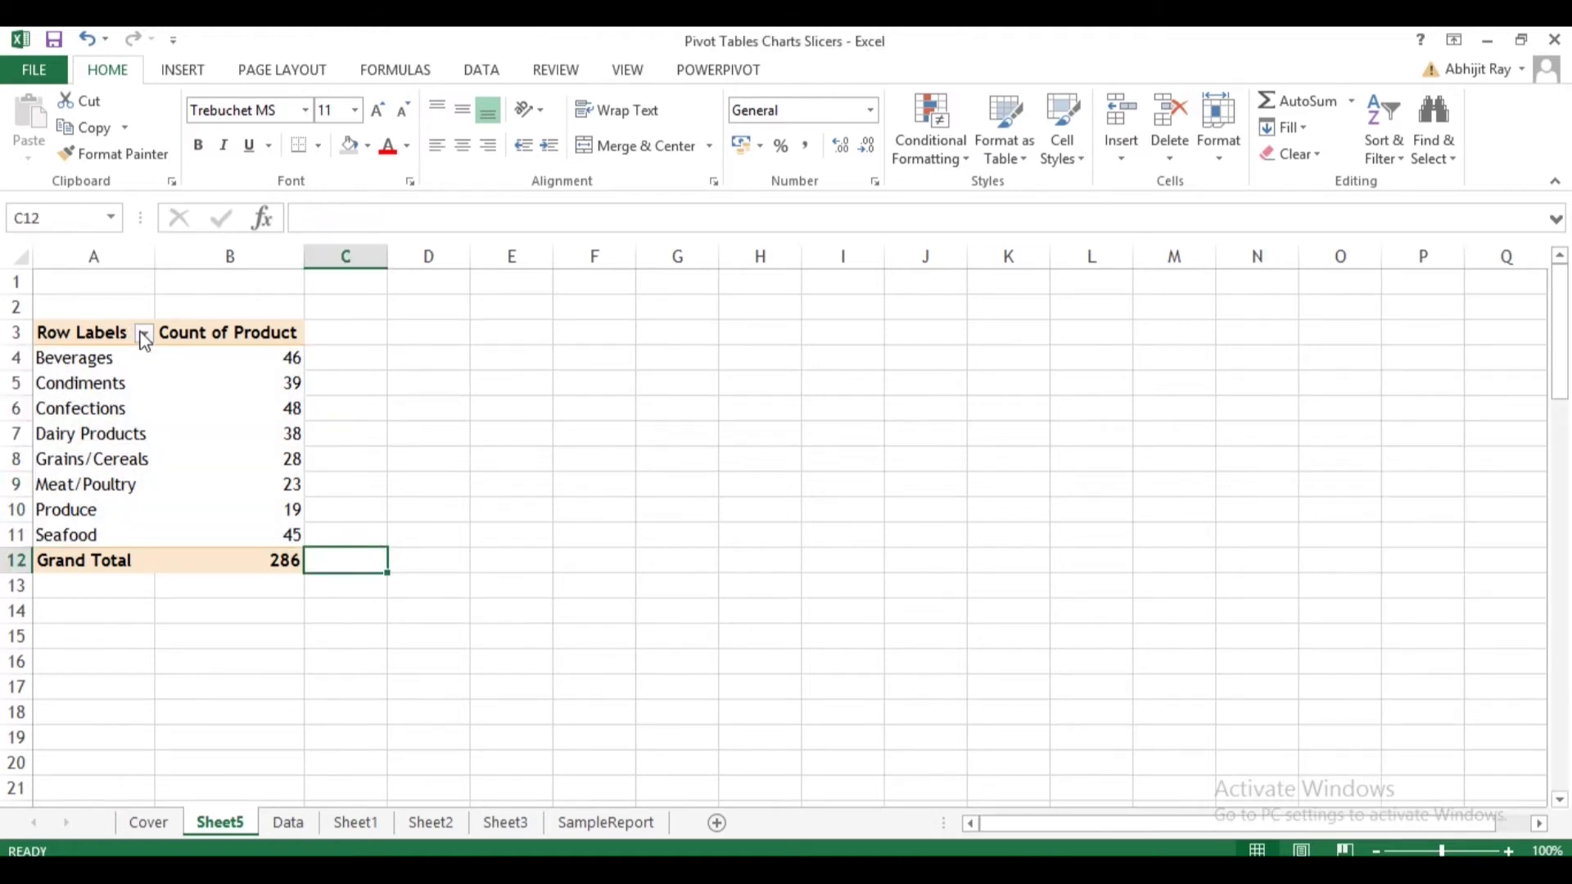
Sort the pivot table's categories in descending order by Count of Product and review the ranking.
{"action": "left_click_drag", "start_coordinate": [123, 358], "coordinate": [264, 534]}
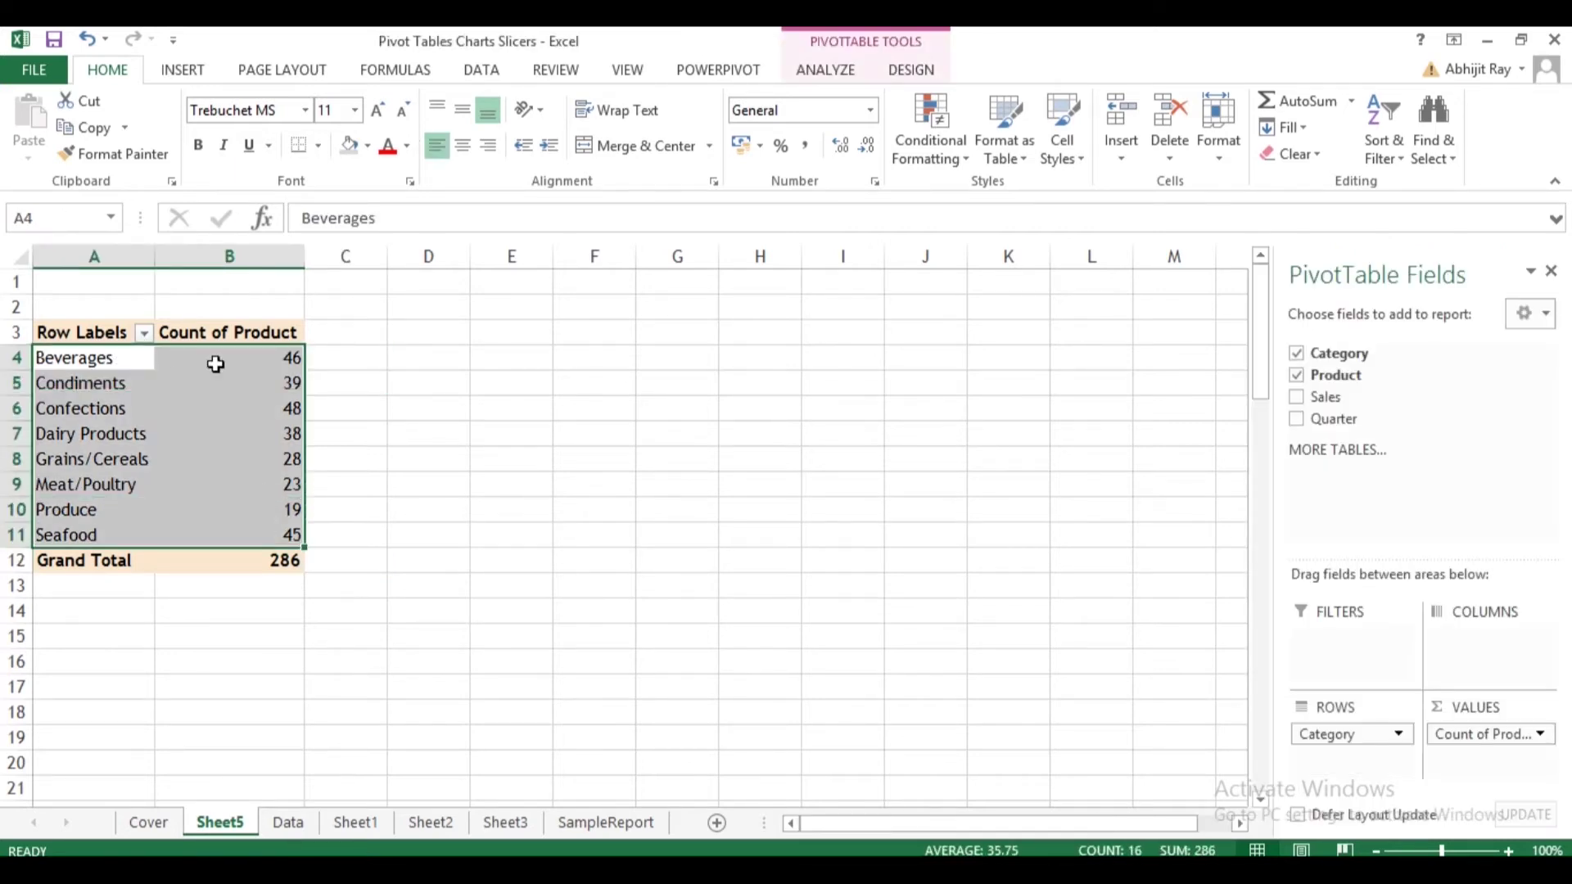
{"action": "left_click", "coordinate": [145, 336]}
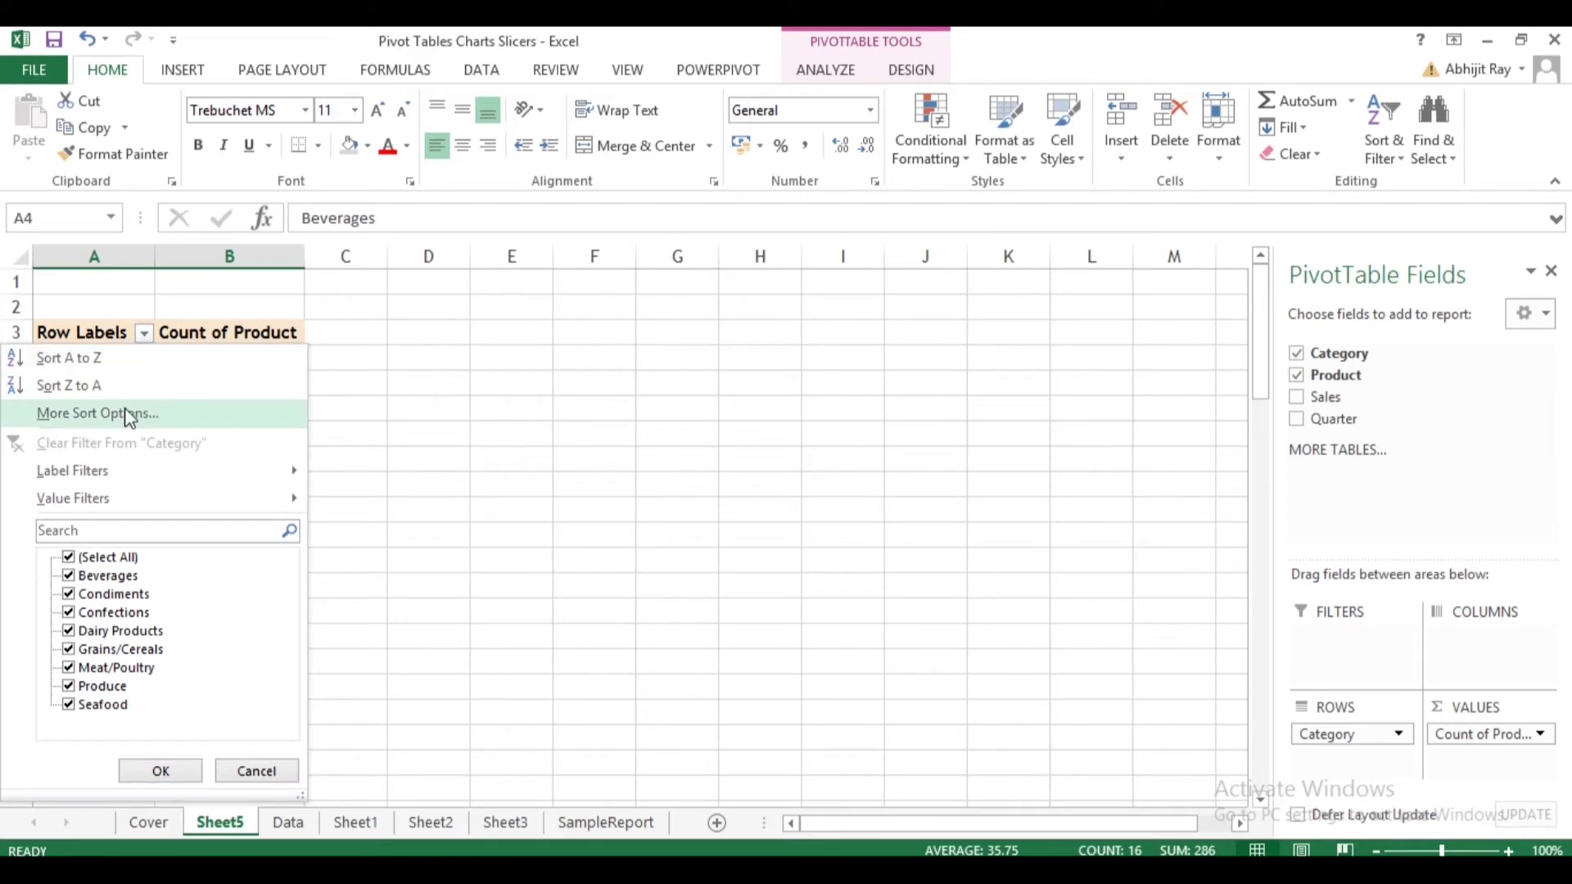
{"action": "left_click", "coordinate": [164, 412]}
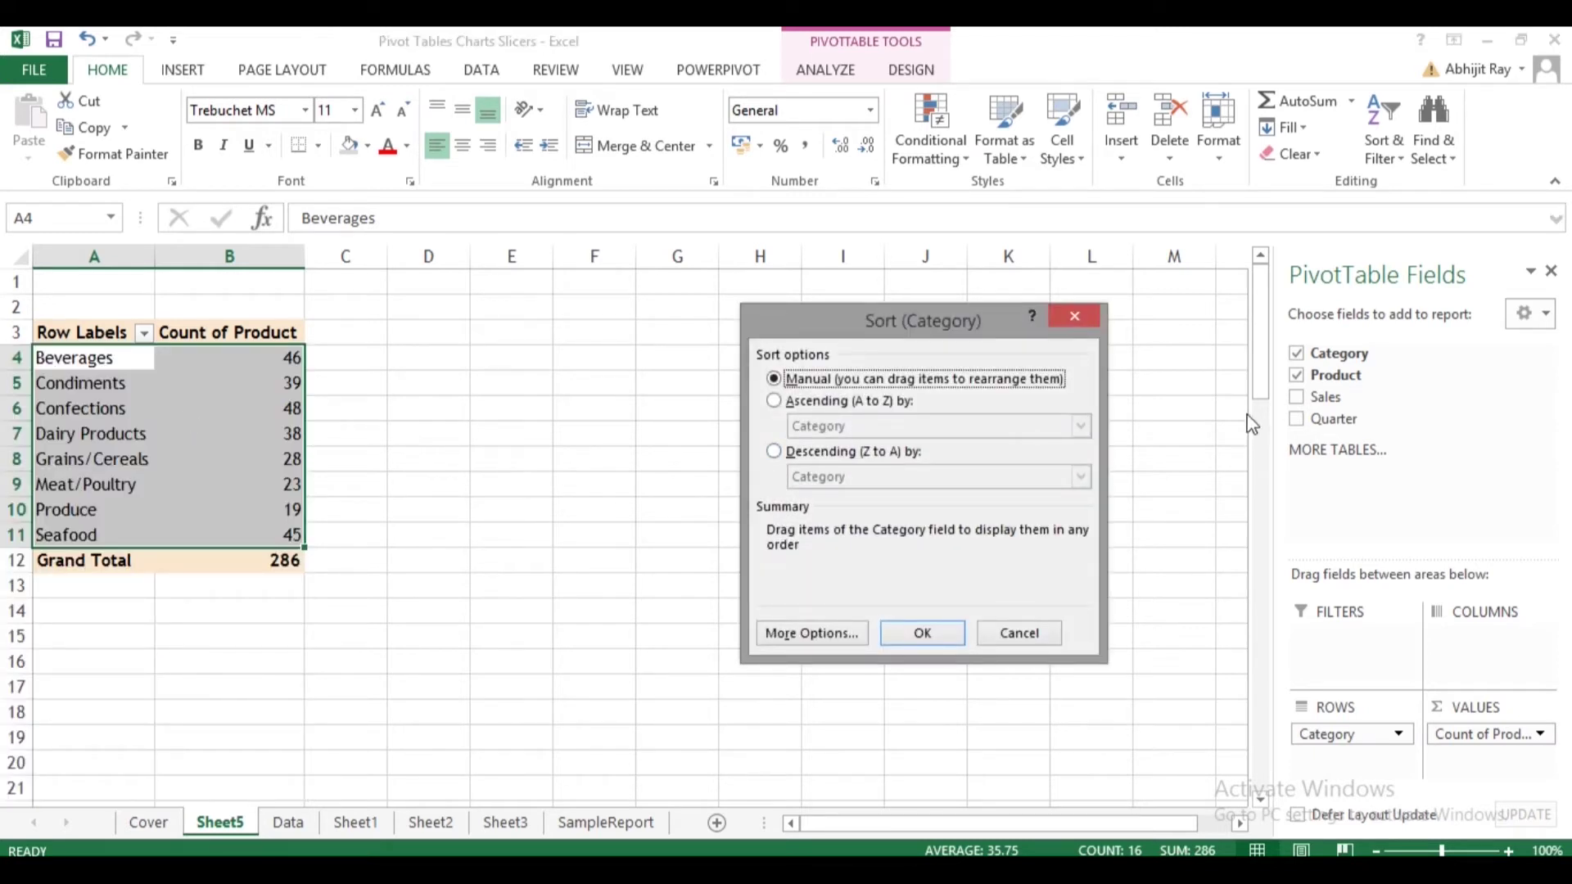
{"action": "left_click", "coordinate": [773, 453]}
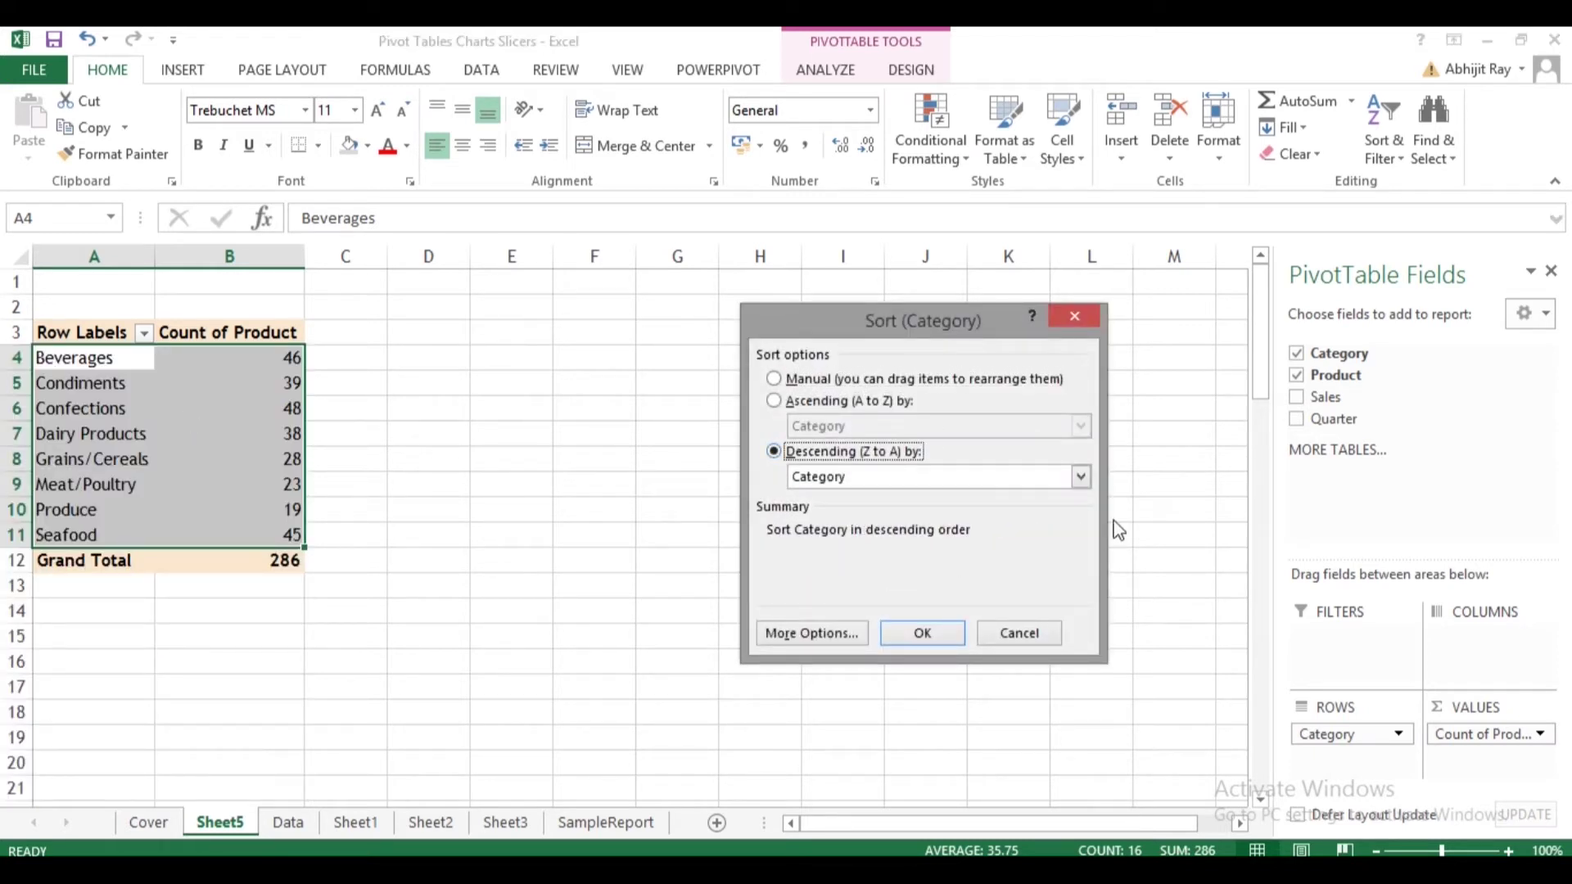
{"action": "left_click", "coordinate": [1079, 477]}
{"action": "left_click", "coordinate": [857, 514]}
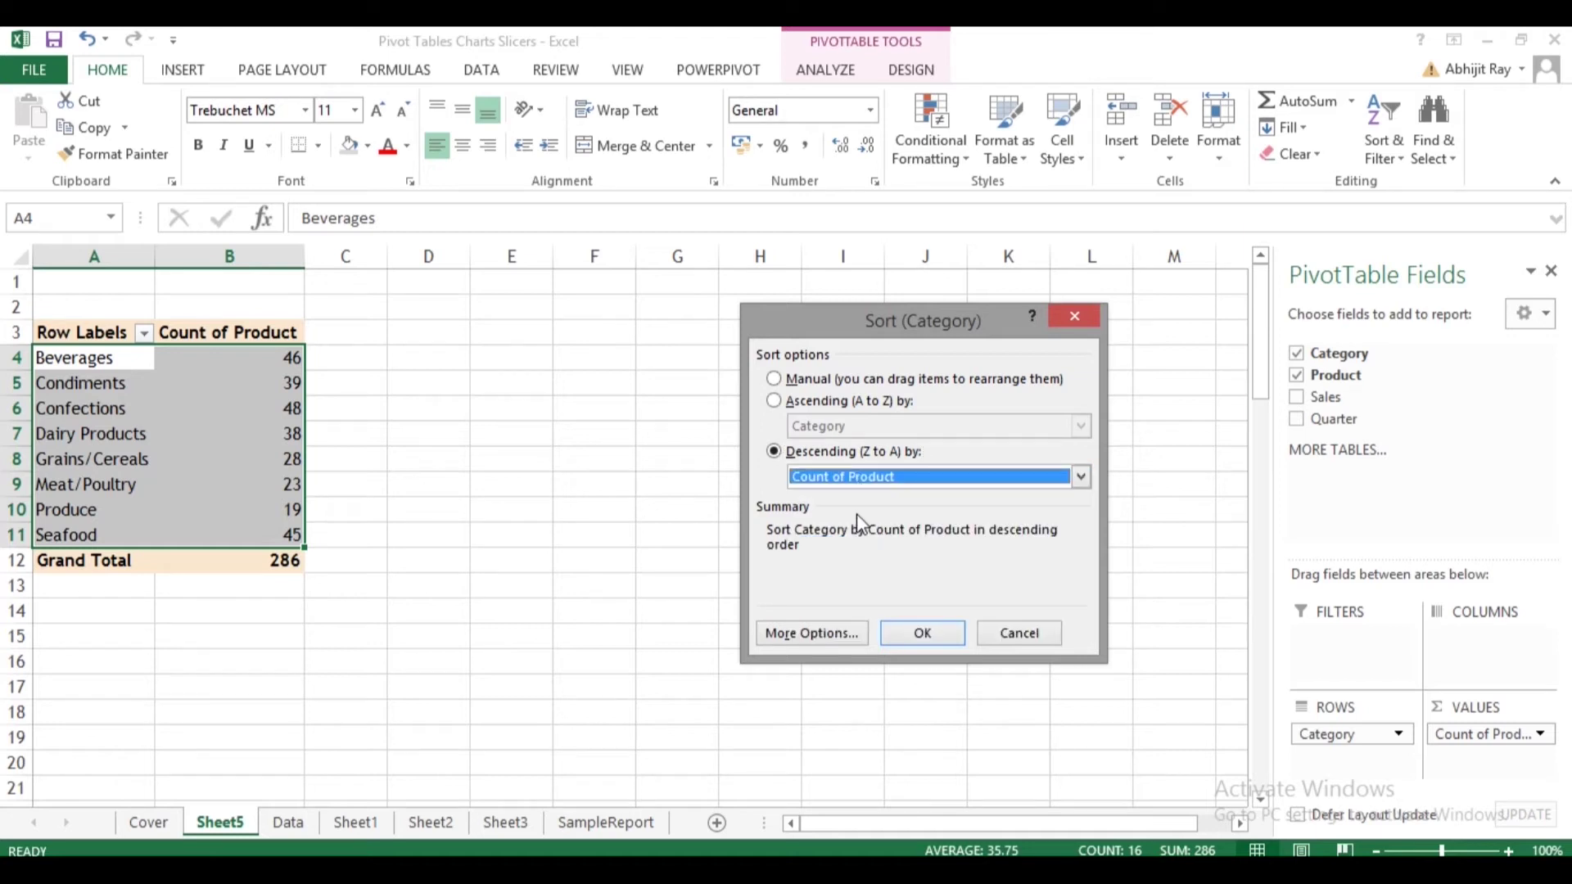
{"action": "left_click", "coordinate": [925, 636]}
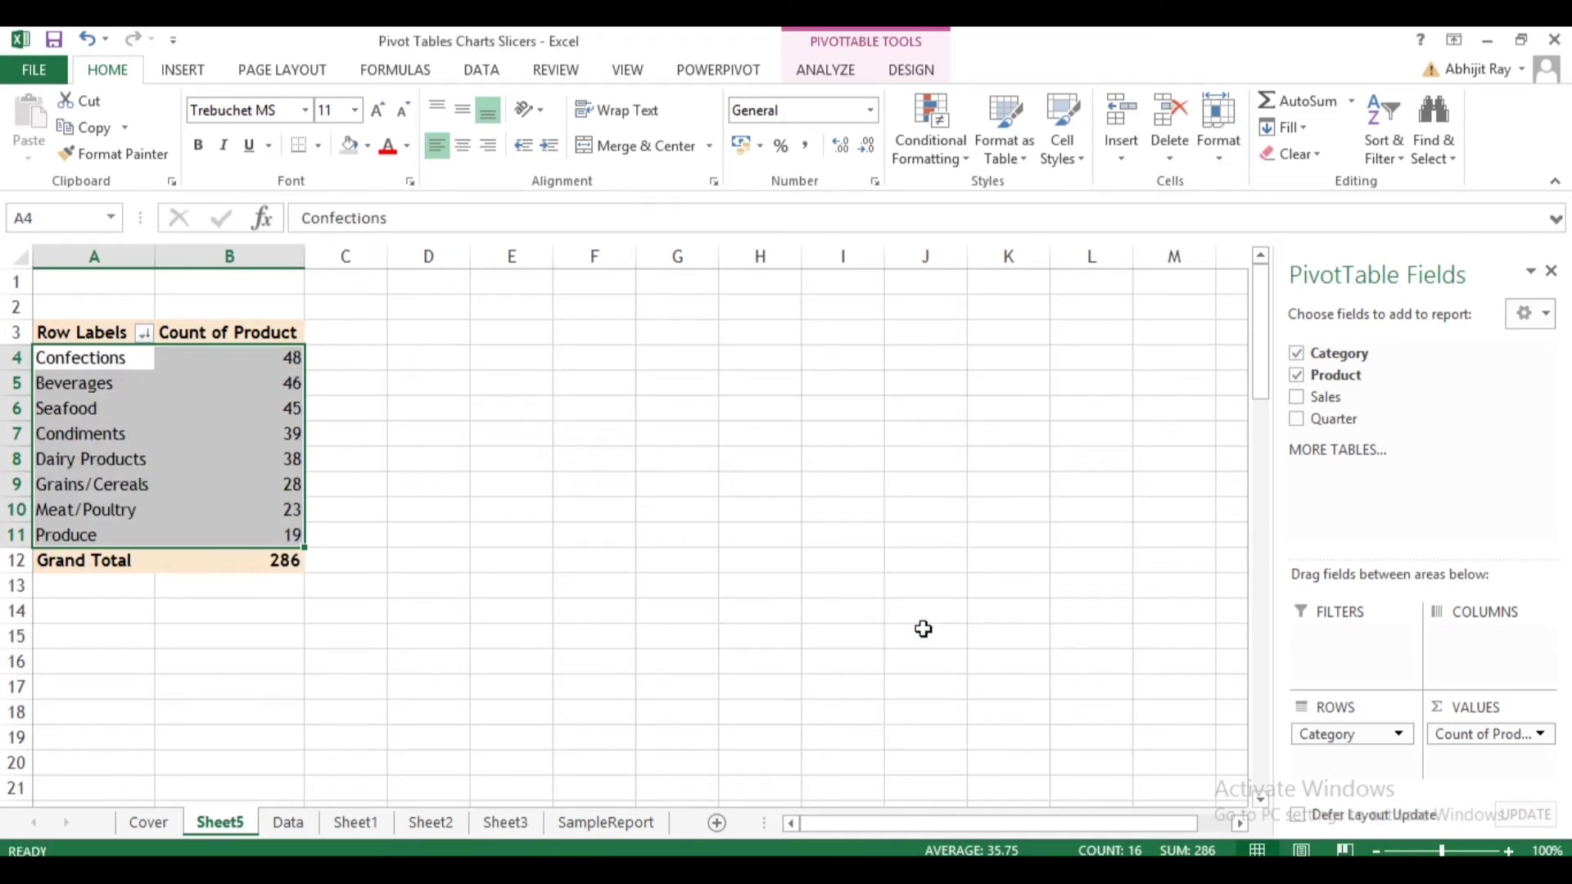
{"action": "left_click", "coordinate": [214, 388]}
{"action": "left_click", "coordinate": [415, 363]}
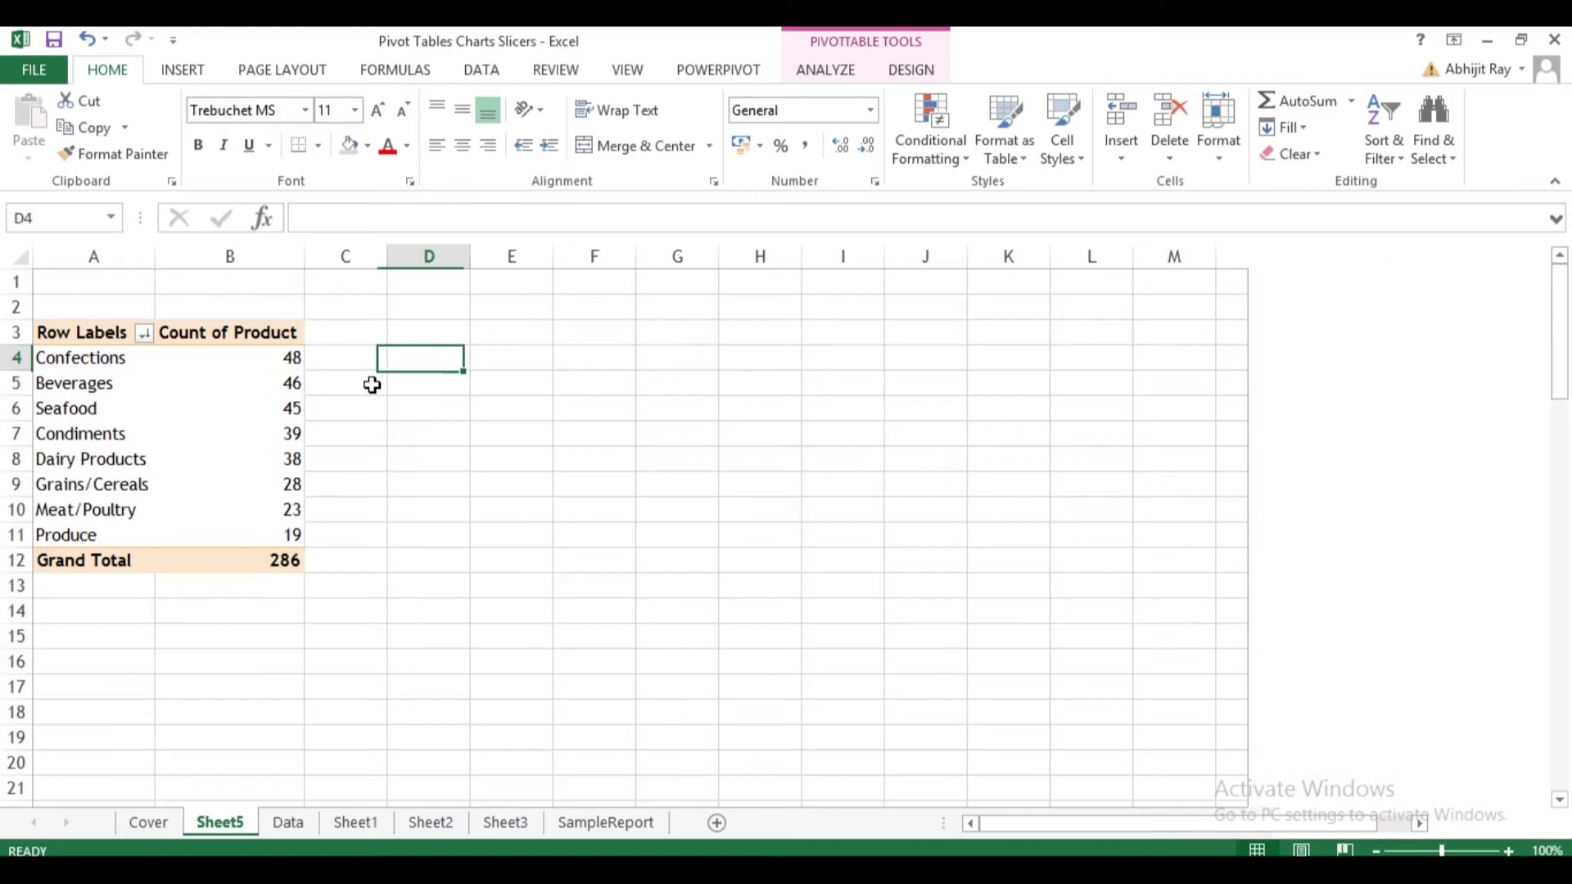
{"action": "left_click_drag", "start_coordinate": [229, 357], "coordinate": [217, 531]}
Copy Confections from the pivot table and paste it without its formatting into M3 on the Data sheet.
{"action": "left_click", "coordinate": [93, 359]}
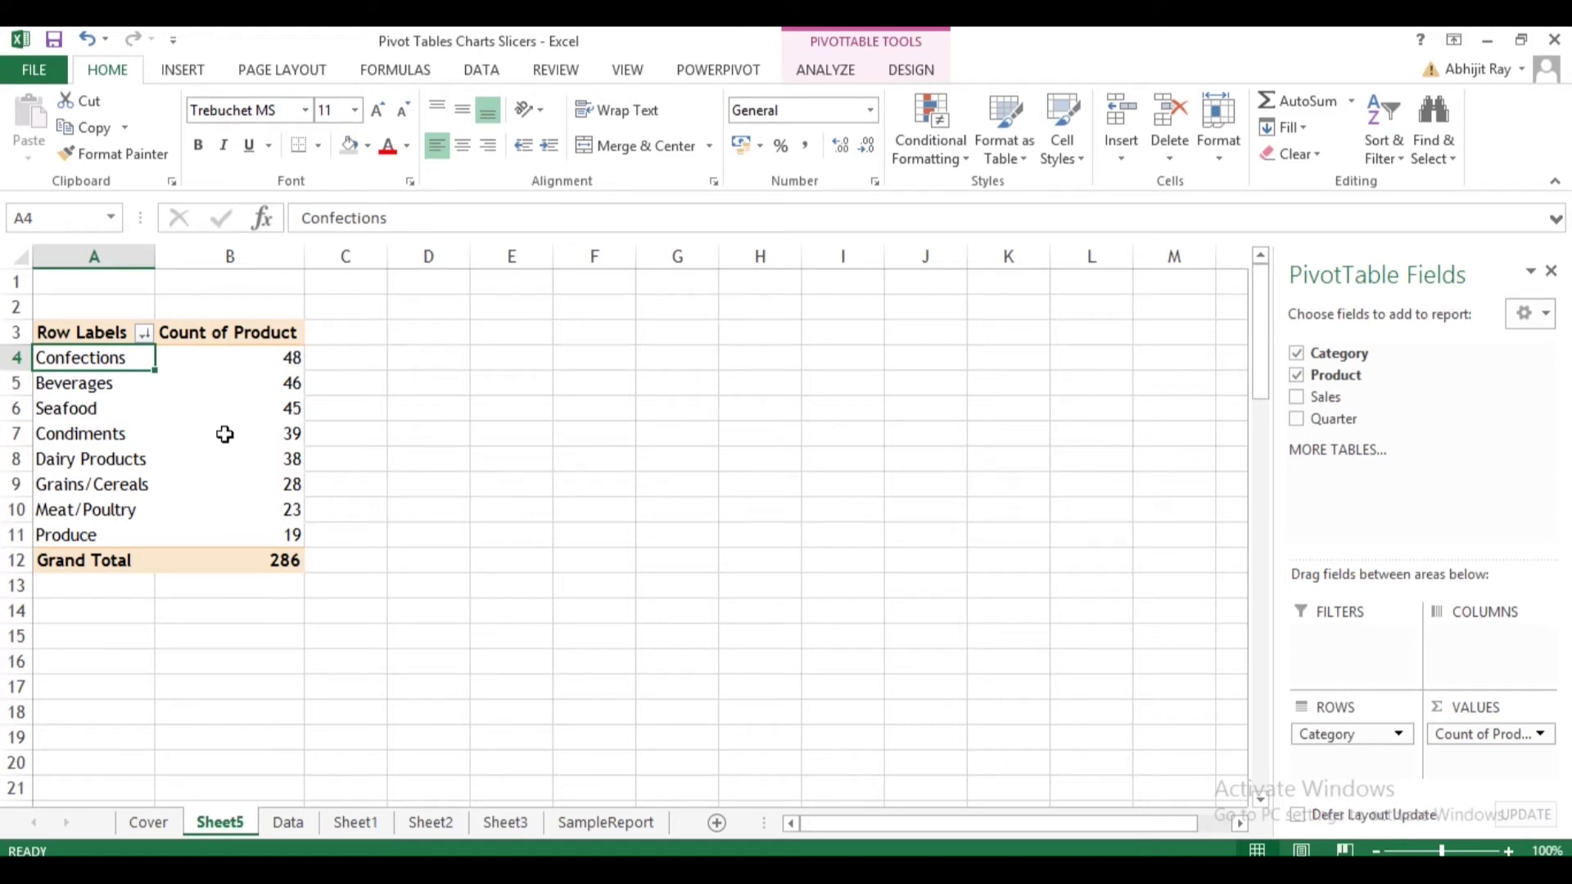
{"action": "mouse_move", "coordinate": [230, 429]}
{"action": "key", "text": "ctrl+c"}
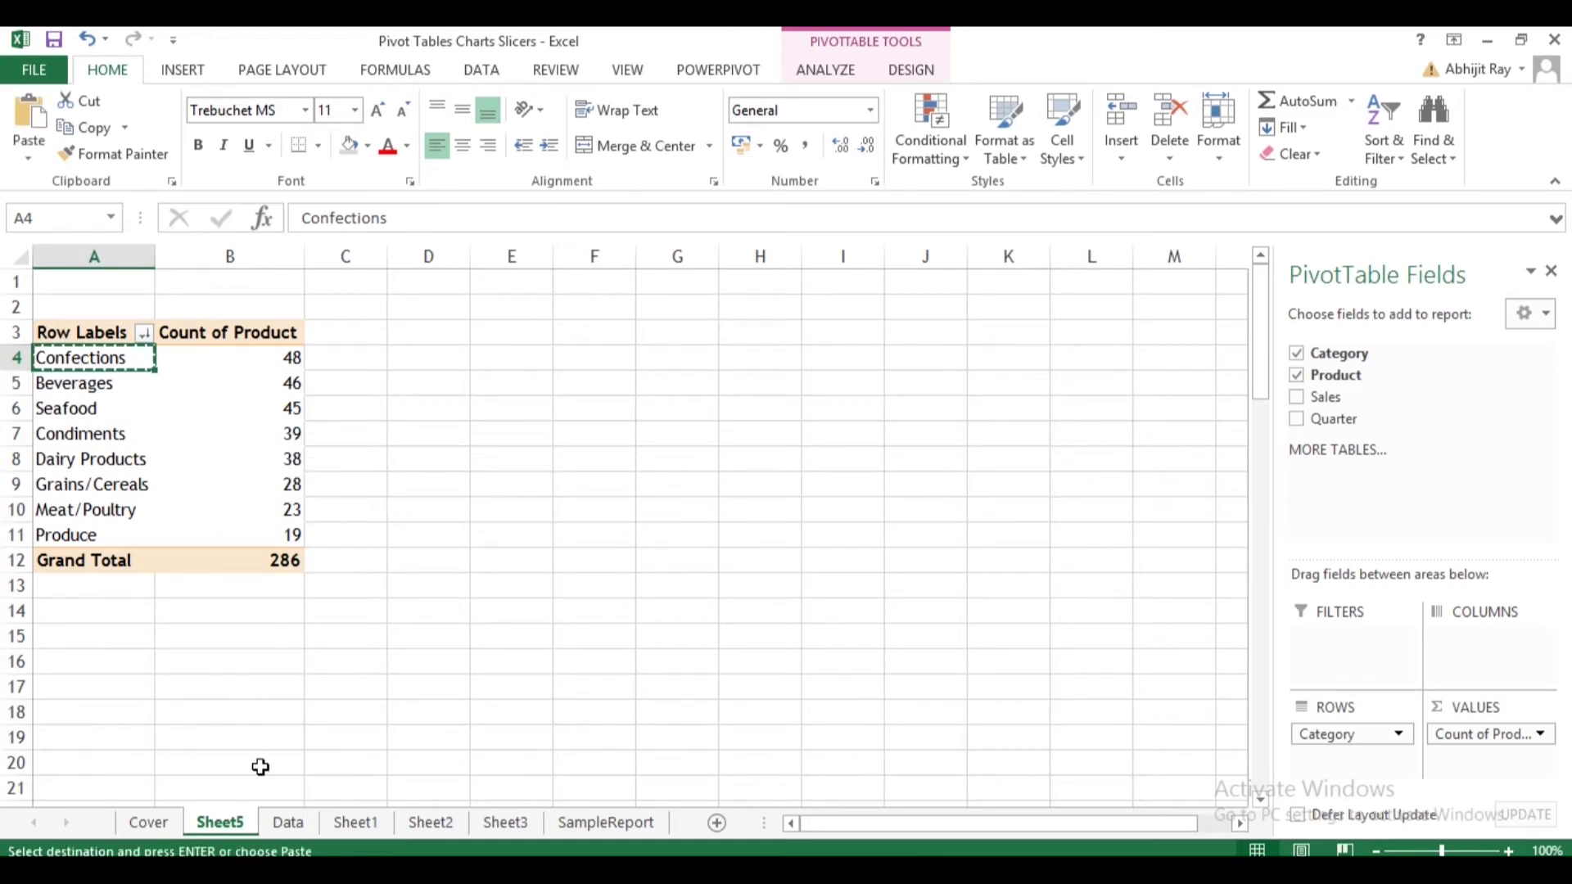
{"action": "left_click", "coordinate": [288, 822]}
{"action": "left_click", "coordinate": [776, 329]}
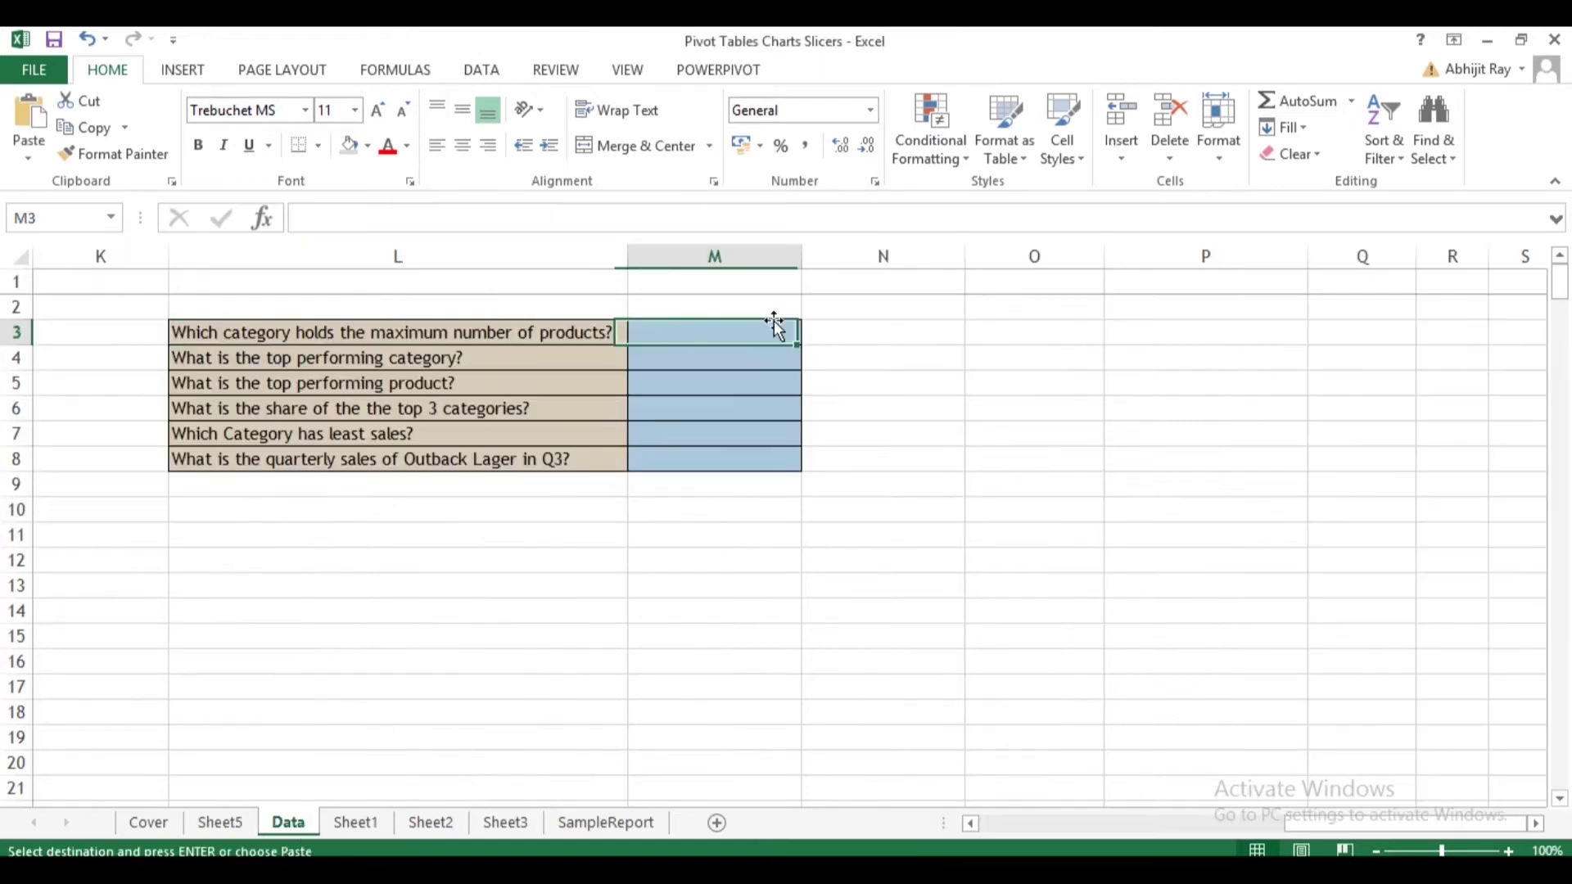
{"action": "right_click", "coordinate": [769, 333]}
{"action": "left_click", "coordinate": [887, 437]}
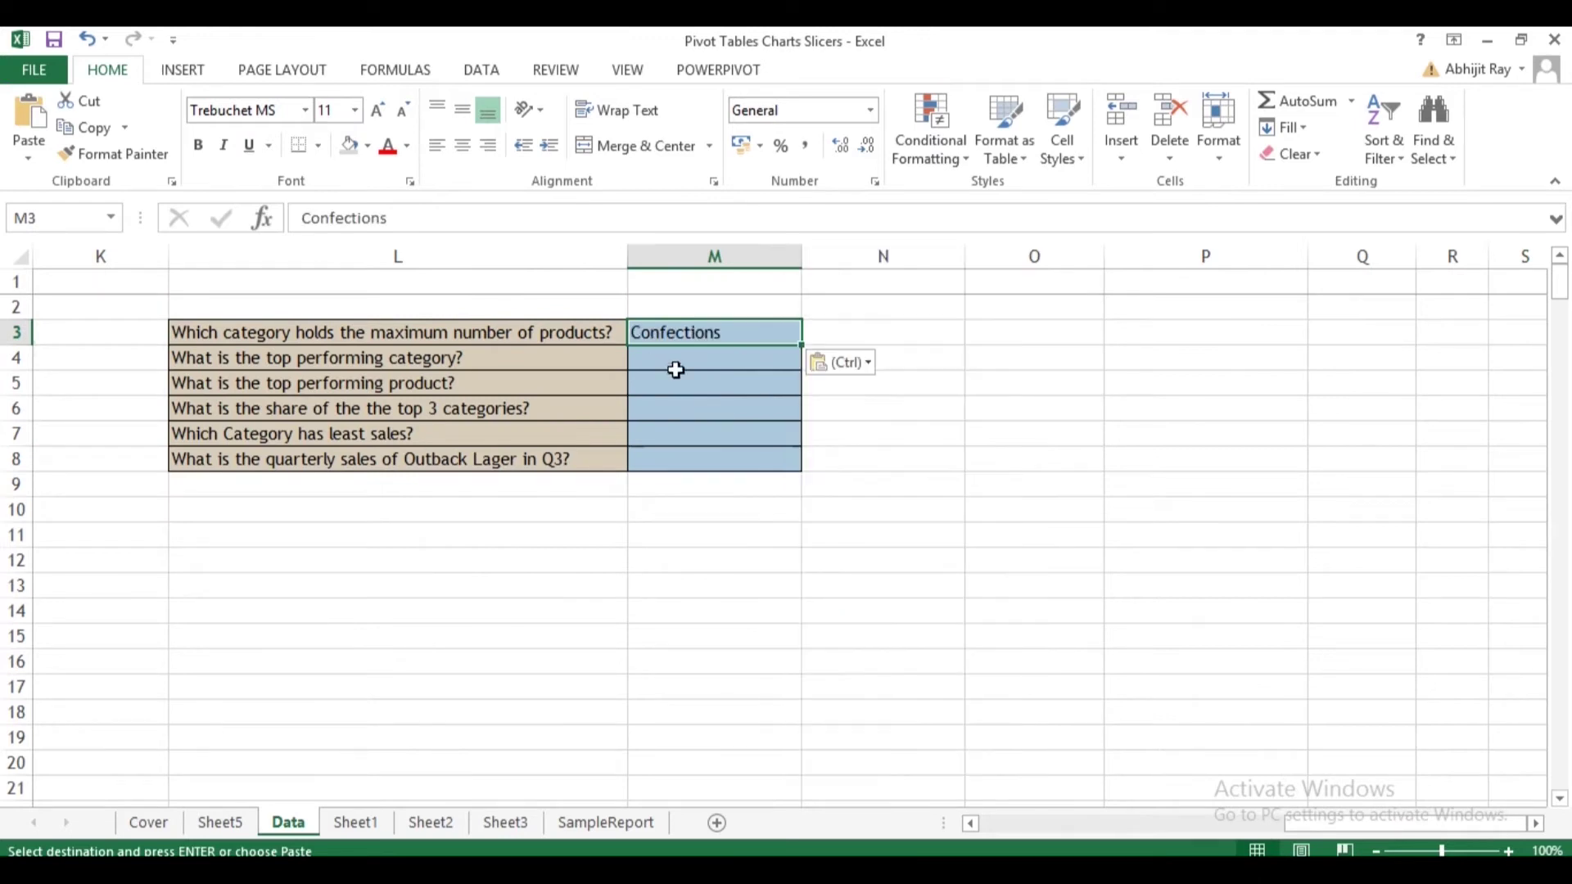
Read the top performing category question, then replace Count of Product with Sum of Sales in the Sheet5 pivot table's values.
{"action": "left_click", "coordinate": [657, 357]}
{"action": "left_click", "coordinate": [440, 354]}
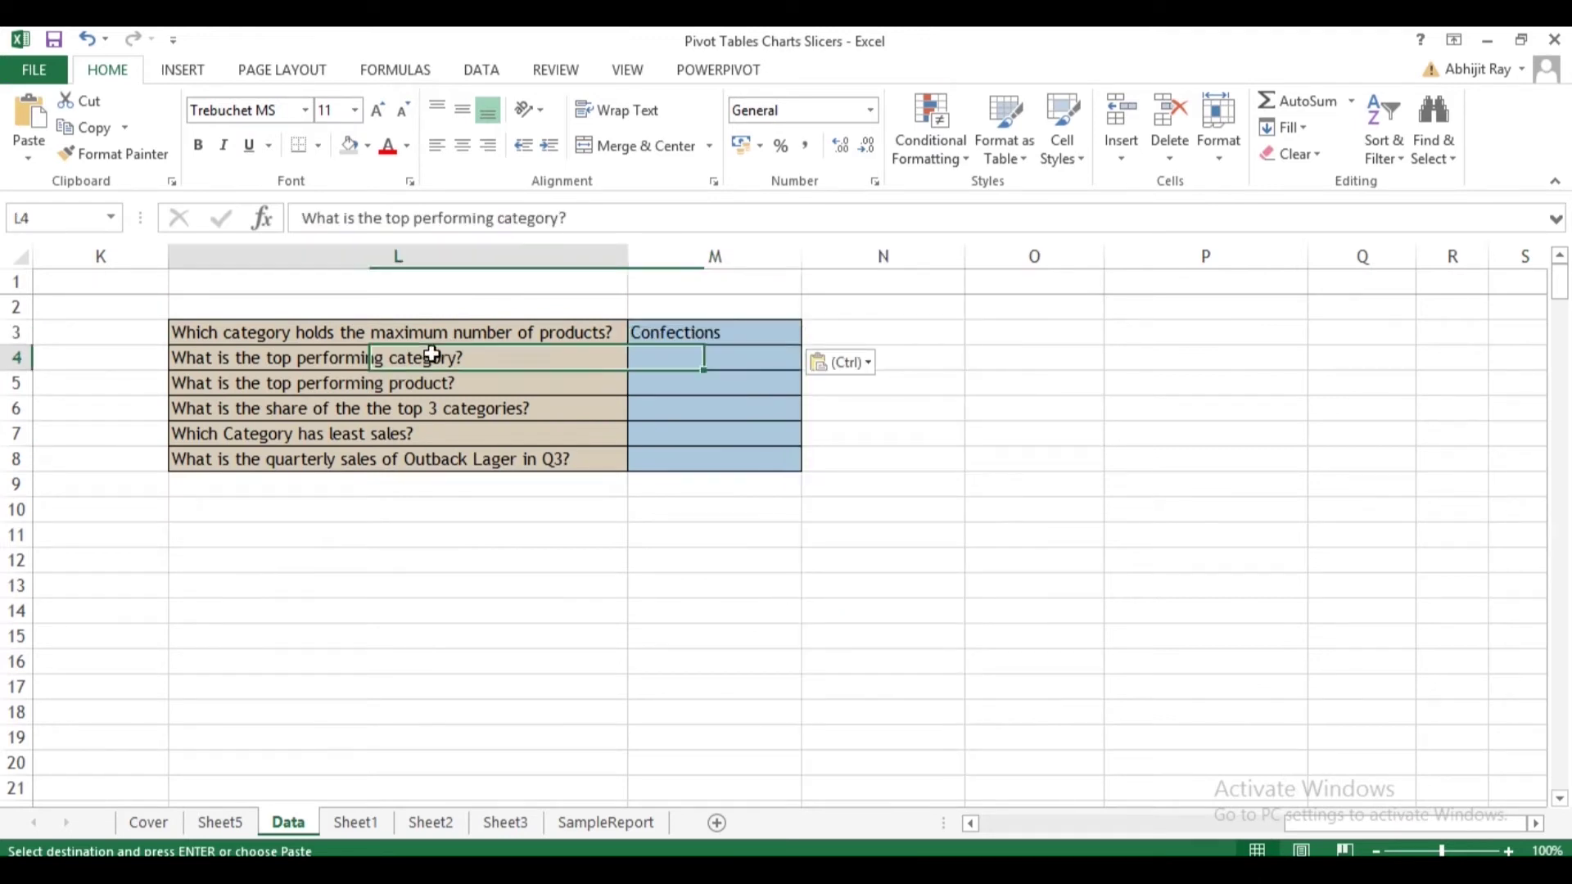
{"action": "left_click", "coordinate": [229, 827]}
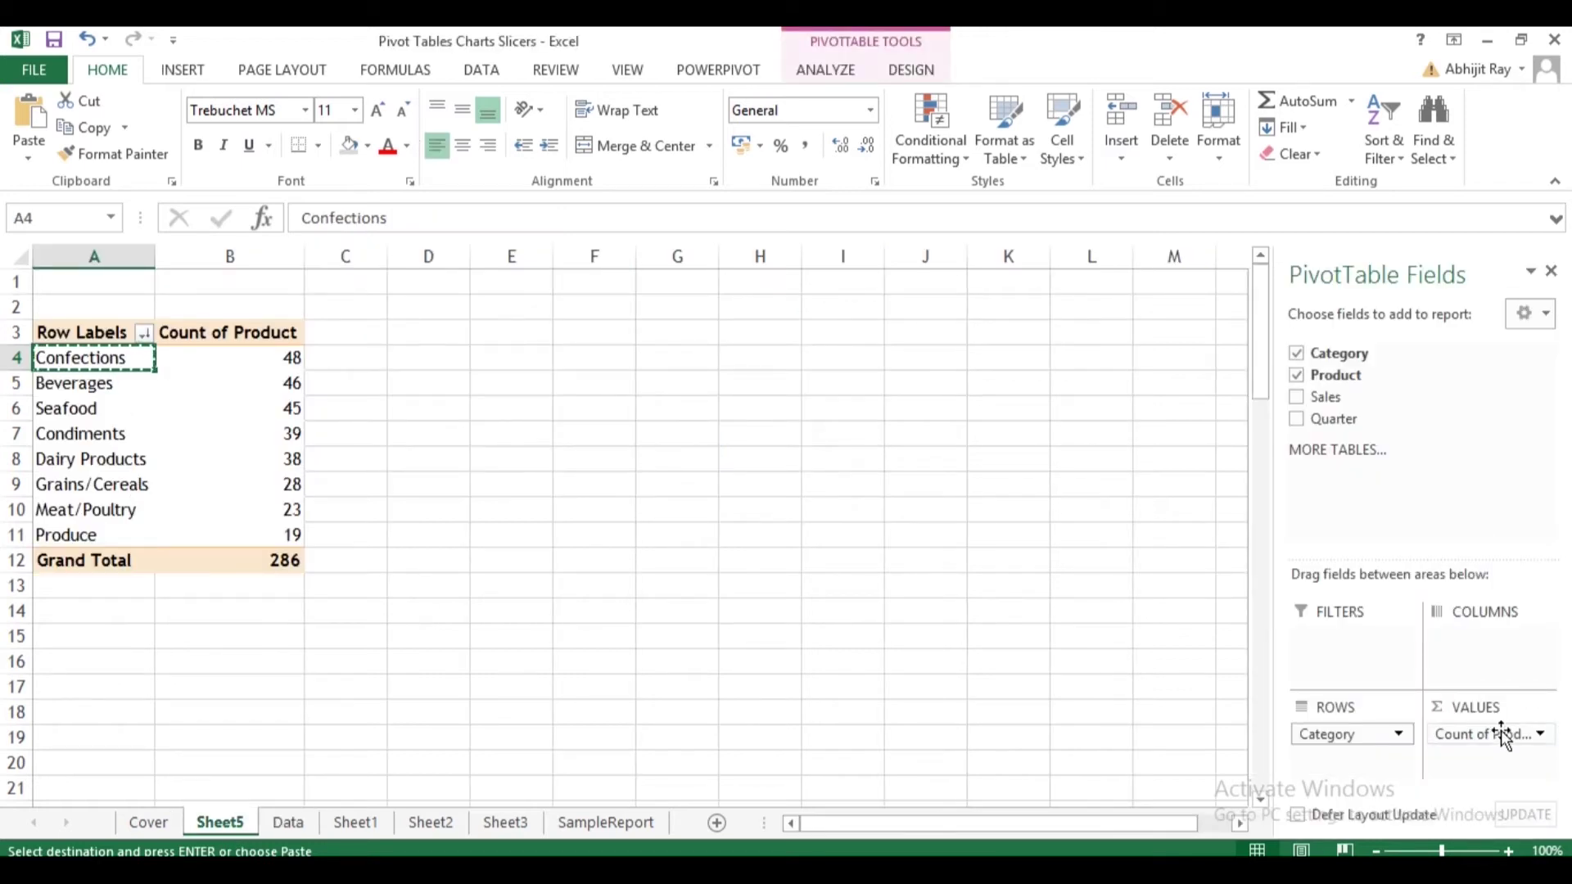
{"action": "mouse_move", "coordinate": [1498, 730]}
{"action": "left_mouse_down"}
{"action": "mouse_move", "coordinate": [1296, 424]}
{"action": "mouse_move", "coordinate": [1464, 473]}
{"action": "mouse_move", "coordinate": [1476, 740]}
{"action": "left_mouse_up"}
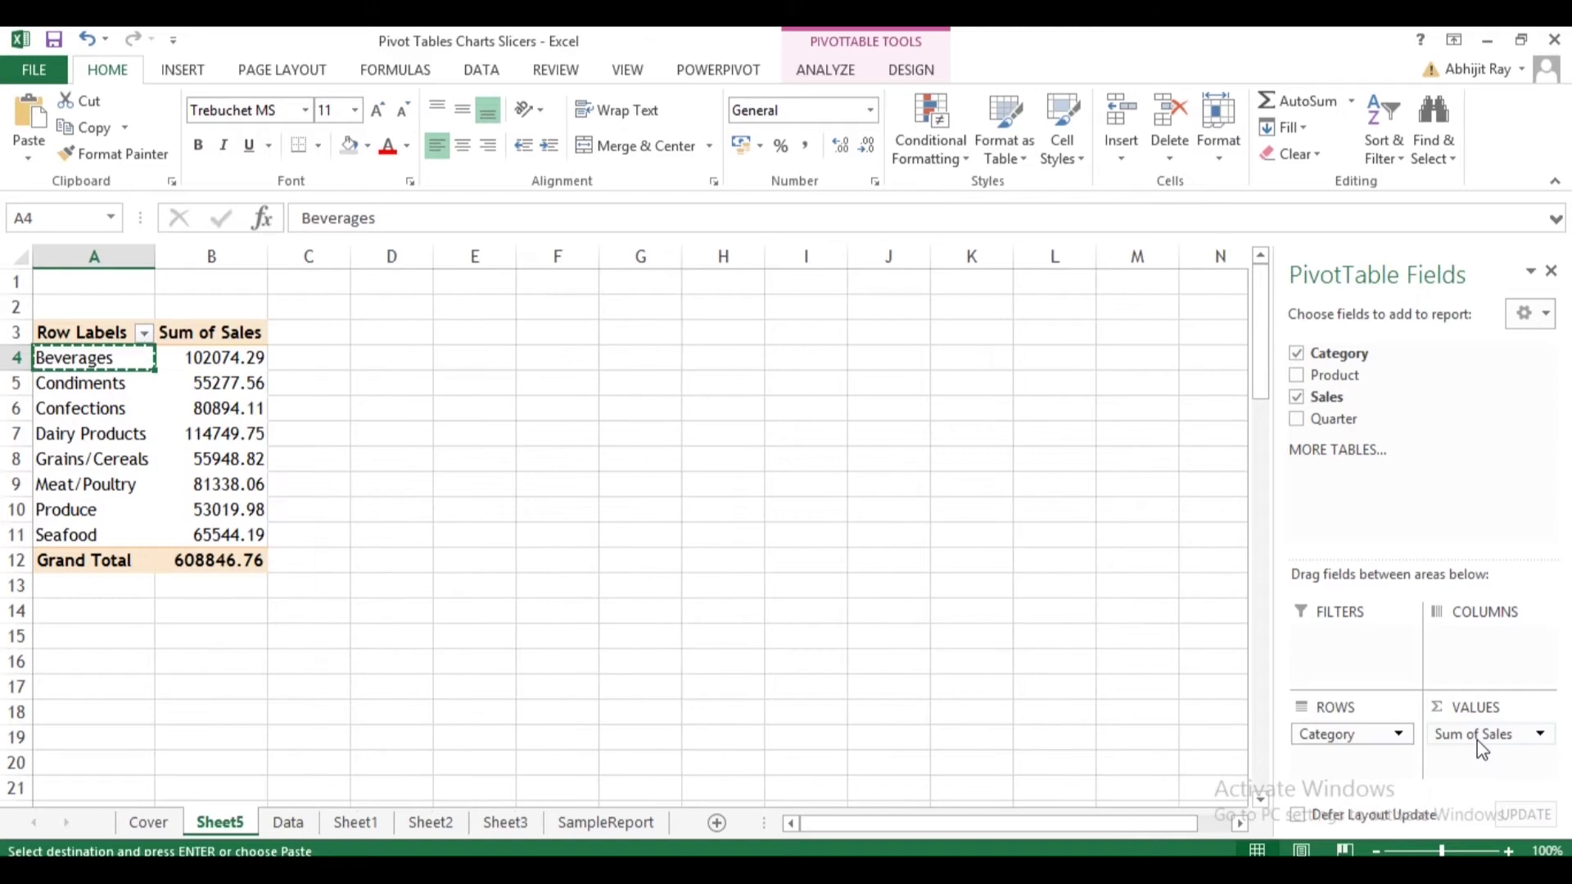
Sort the pivot table's categories in descending order by Sum of Sales.
{"action": "left_click", "coordinate": [145, 335]}
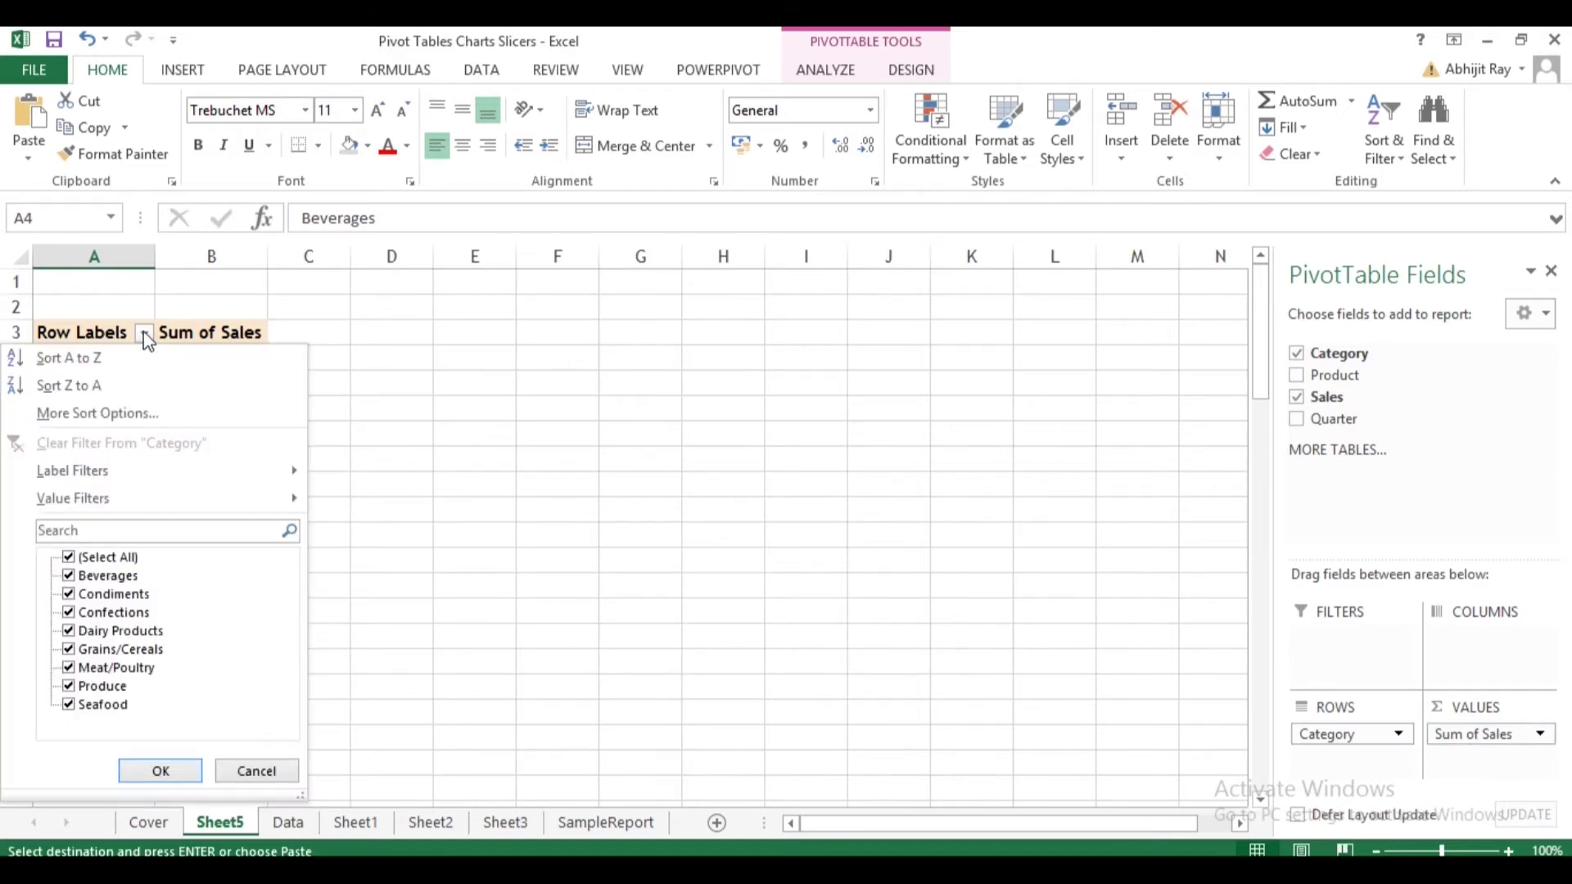
{"action": "left_click", "coordinate": [105, 420]}
{"action": "left_click", "coordinate": [776, 451]}
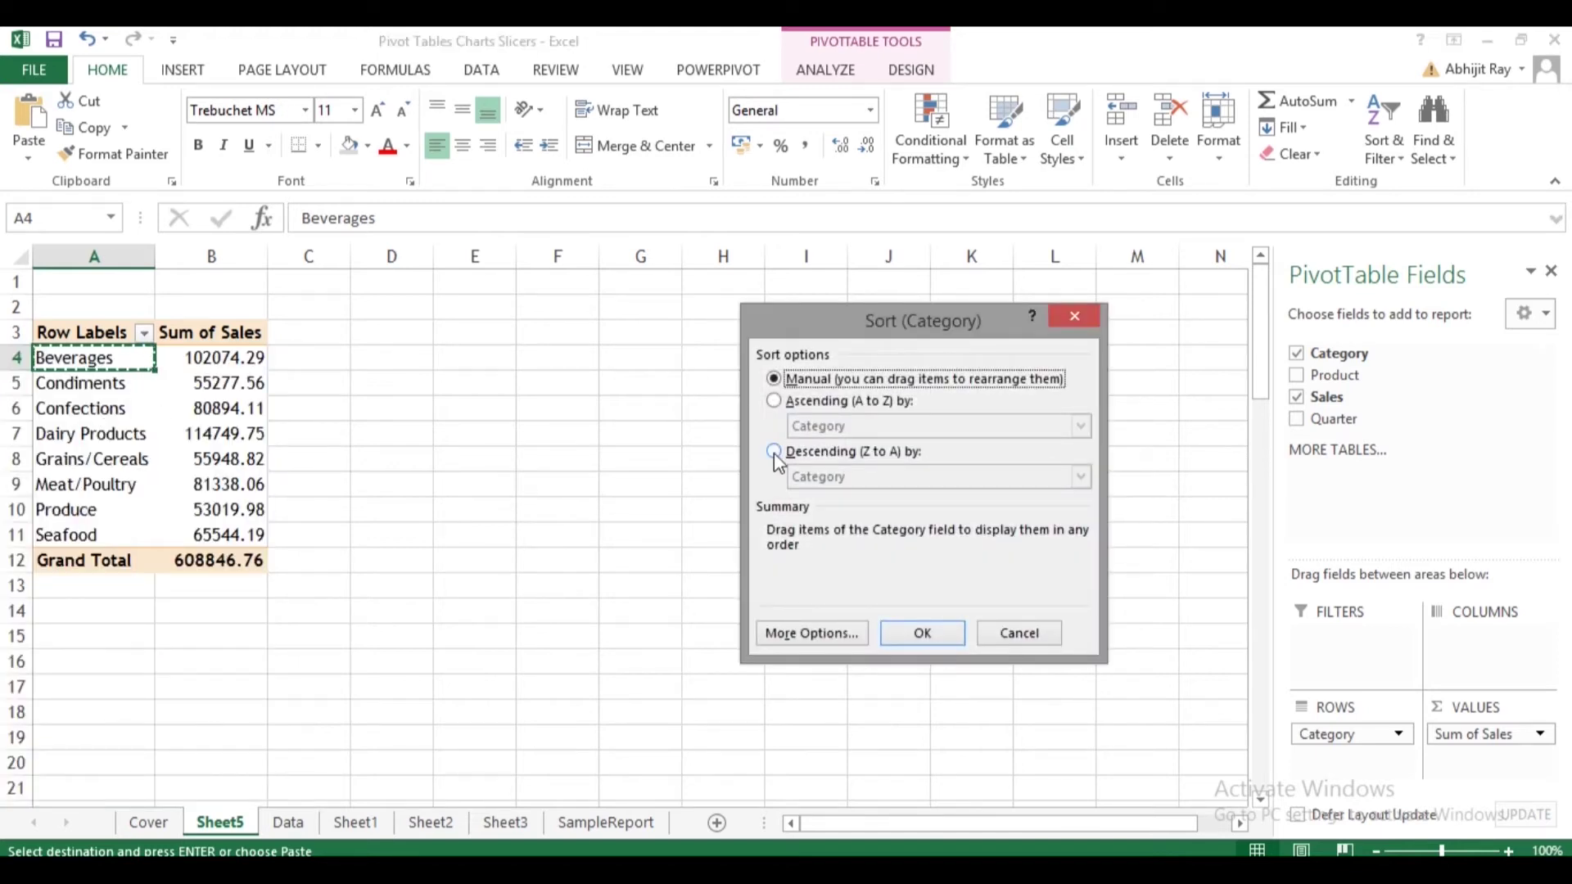
{"action": "left_click", "coordinate": [916, 481]}
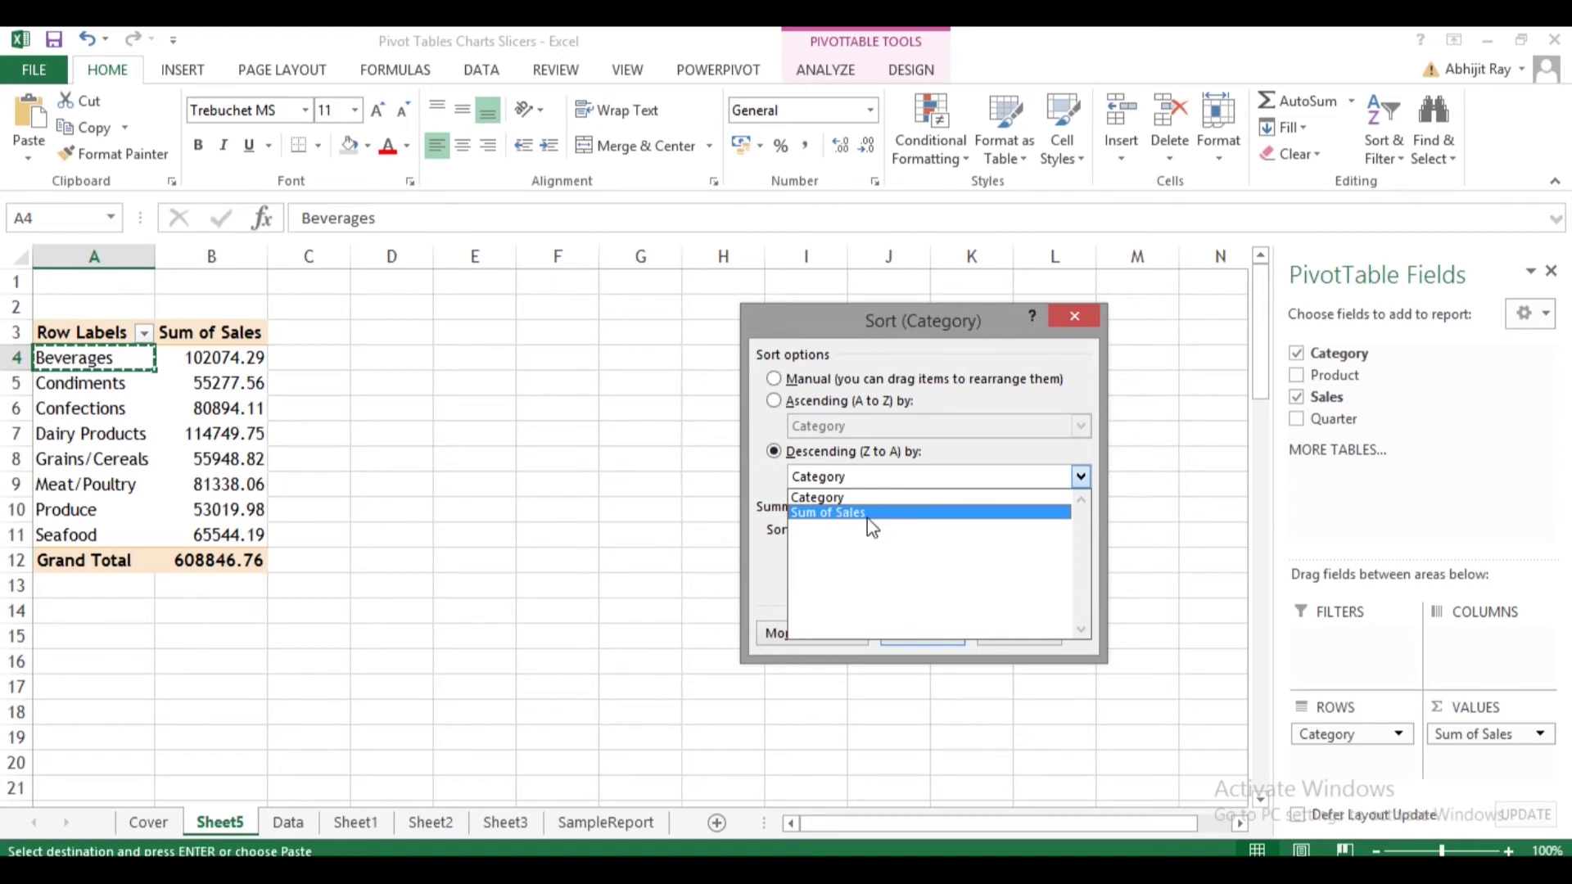
{"action": "left_click", "coordinate": [871, 528]}
{"action": "left_click", "coordinate": [922, 634]}
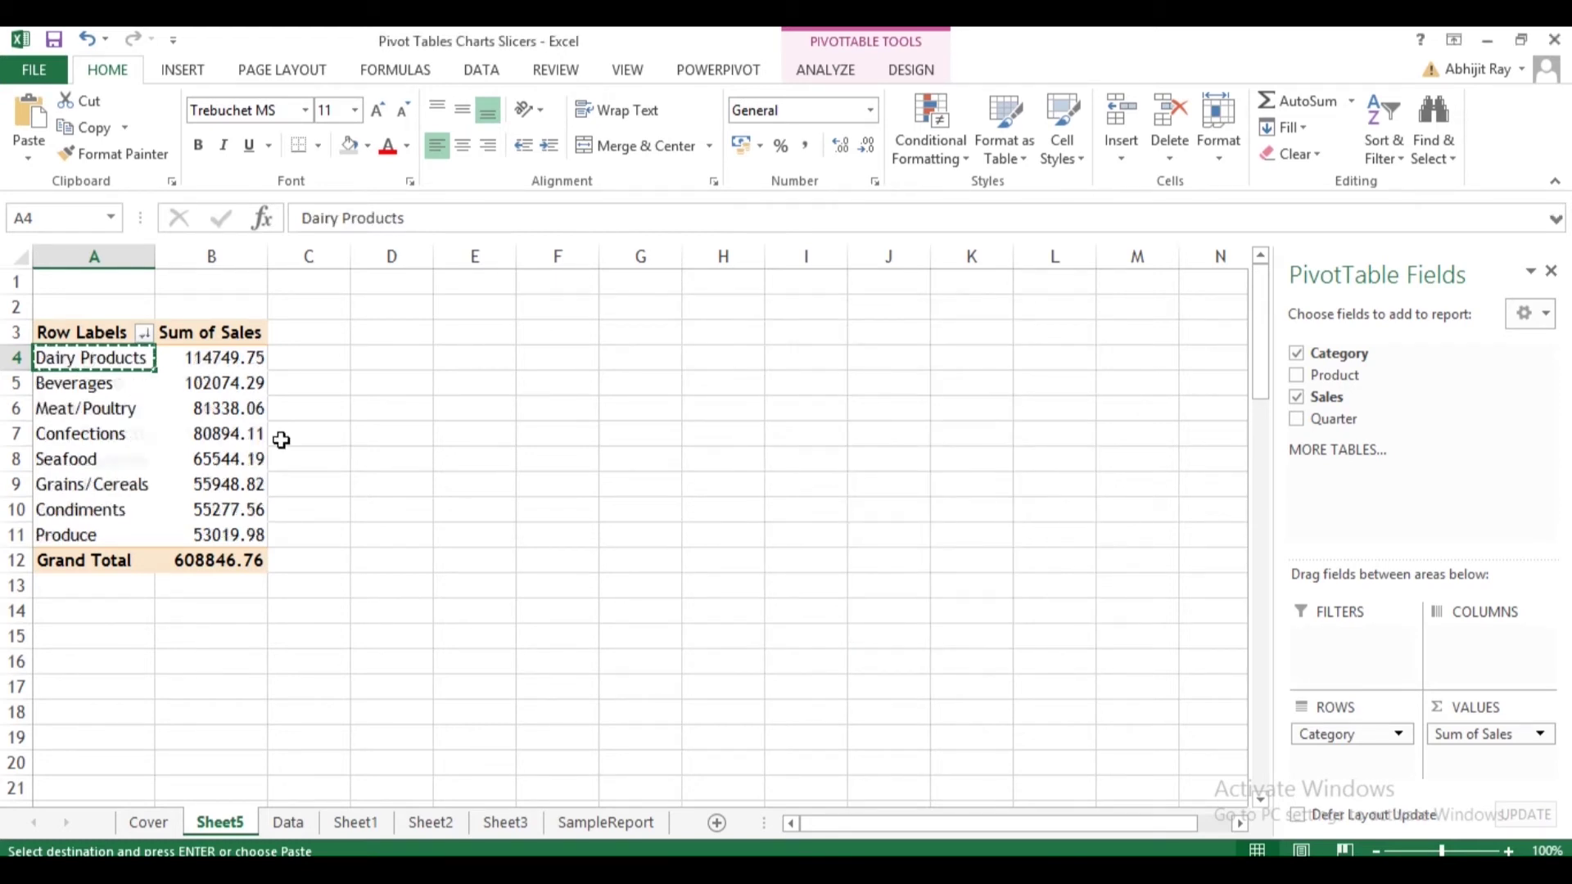
{"action": "left_click", "coordinate": [393, 378]}
Copy Dairy Products from the pivot table into M4 on the Data sheet, keeping the answer cell's blue formatting.
{"action": "left_click", "coordinate": [121, 359]}
{"action": "left_click", "coordinate": [290, 822]}
{"action": "left_click", "coordinate": [749, 358]}
{"action": "key", "text": "ctrl+v"}
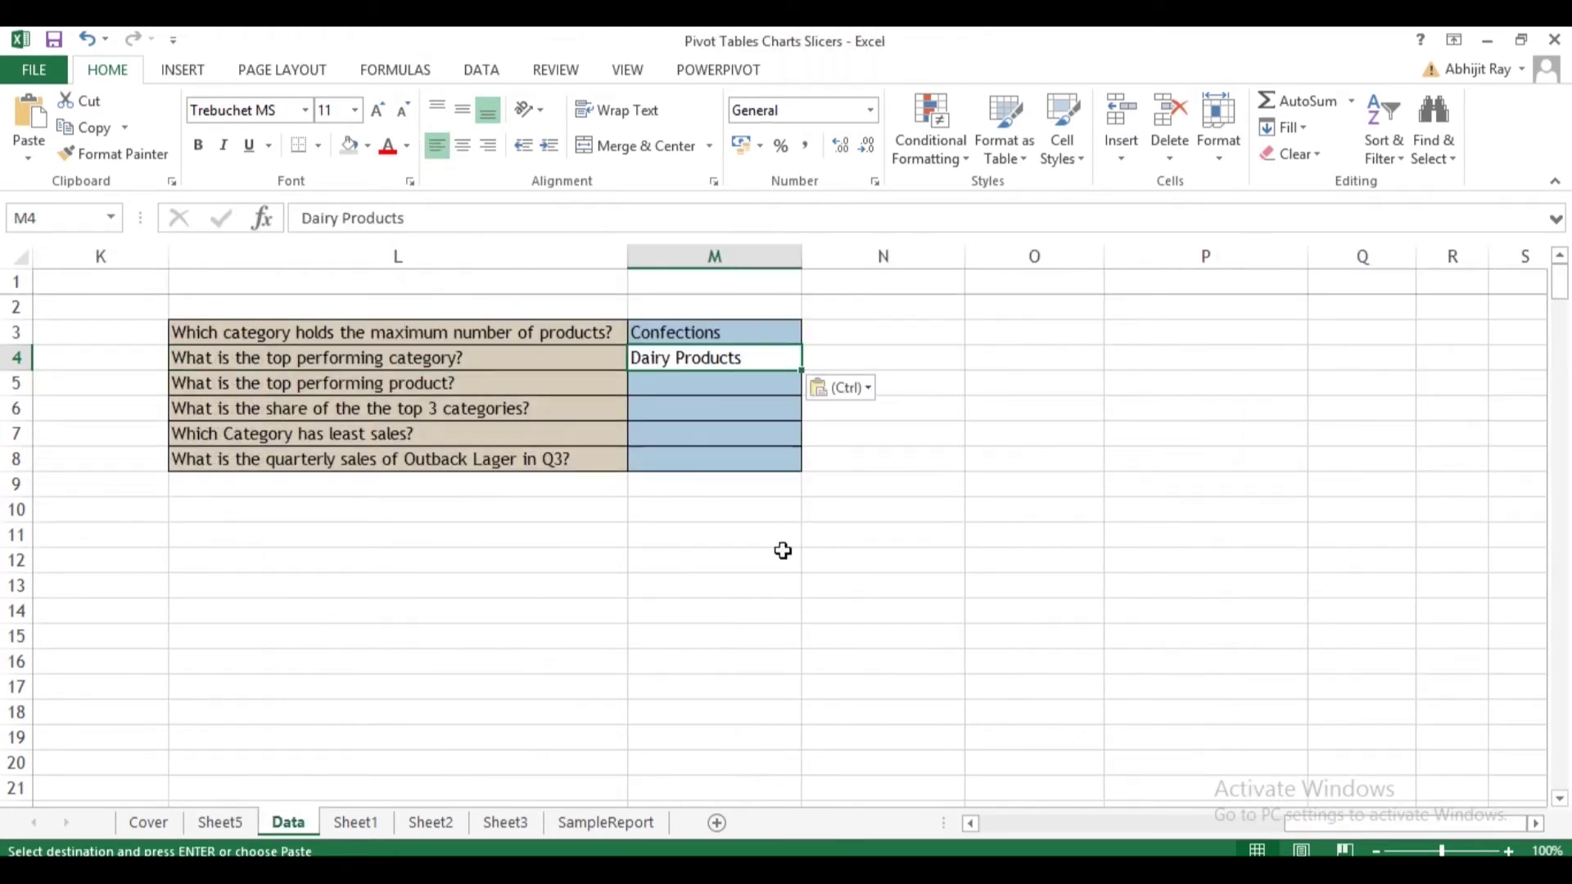
{"action": "key", "text": "ctrl+z"}
{"action": "right_click", "coordinate": [737, 353]}
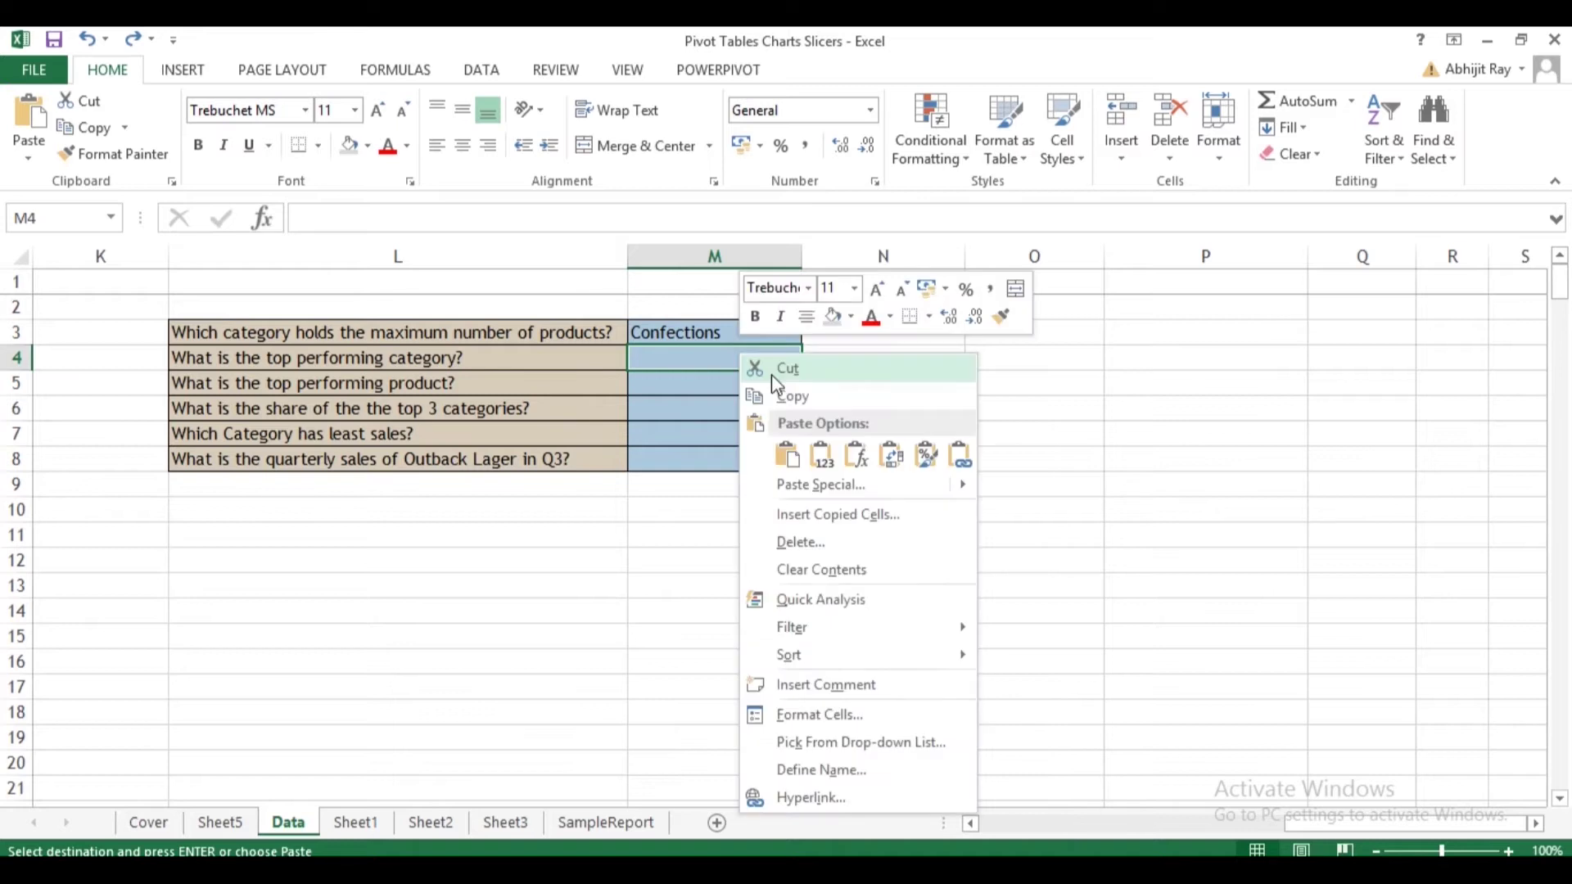
{"action": "left_click", "coordinate": [851, 448]}
Go to the top performing product question, then replace Category with Product in the Sheet5 pivot table's rows.
{"action": "left_click", "coordinate": [710, 392]}
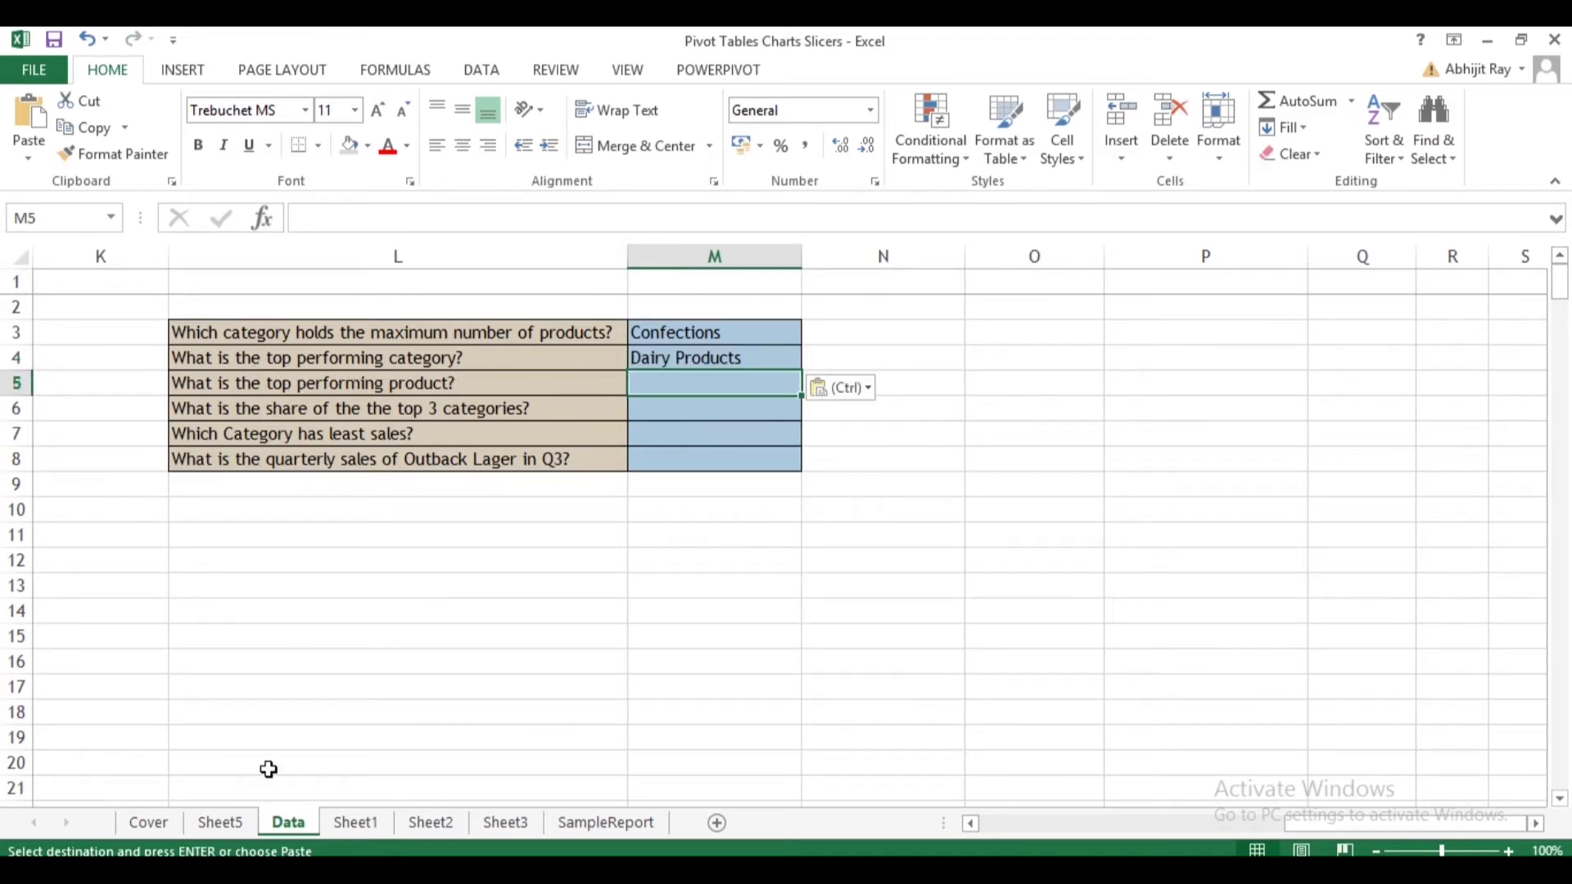
{"action": "left_click", "coordinate": [223, 823]}
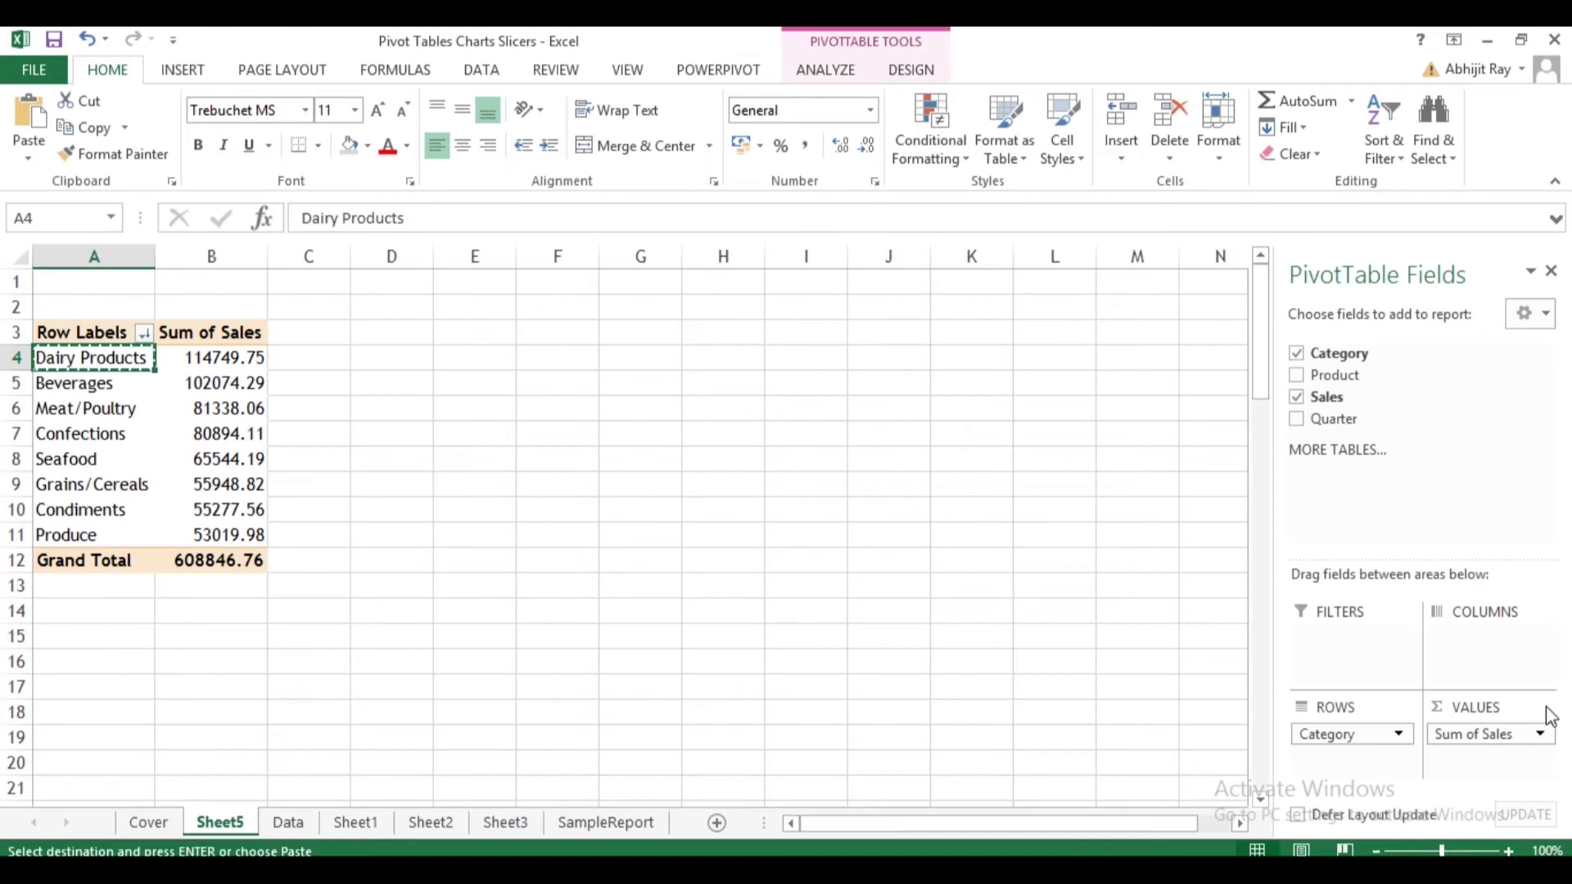
{"action": "left_click_drag", "start_coordinate": [1368, 737], "coordinate": [1359, 769]}
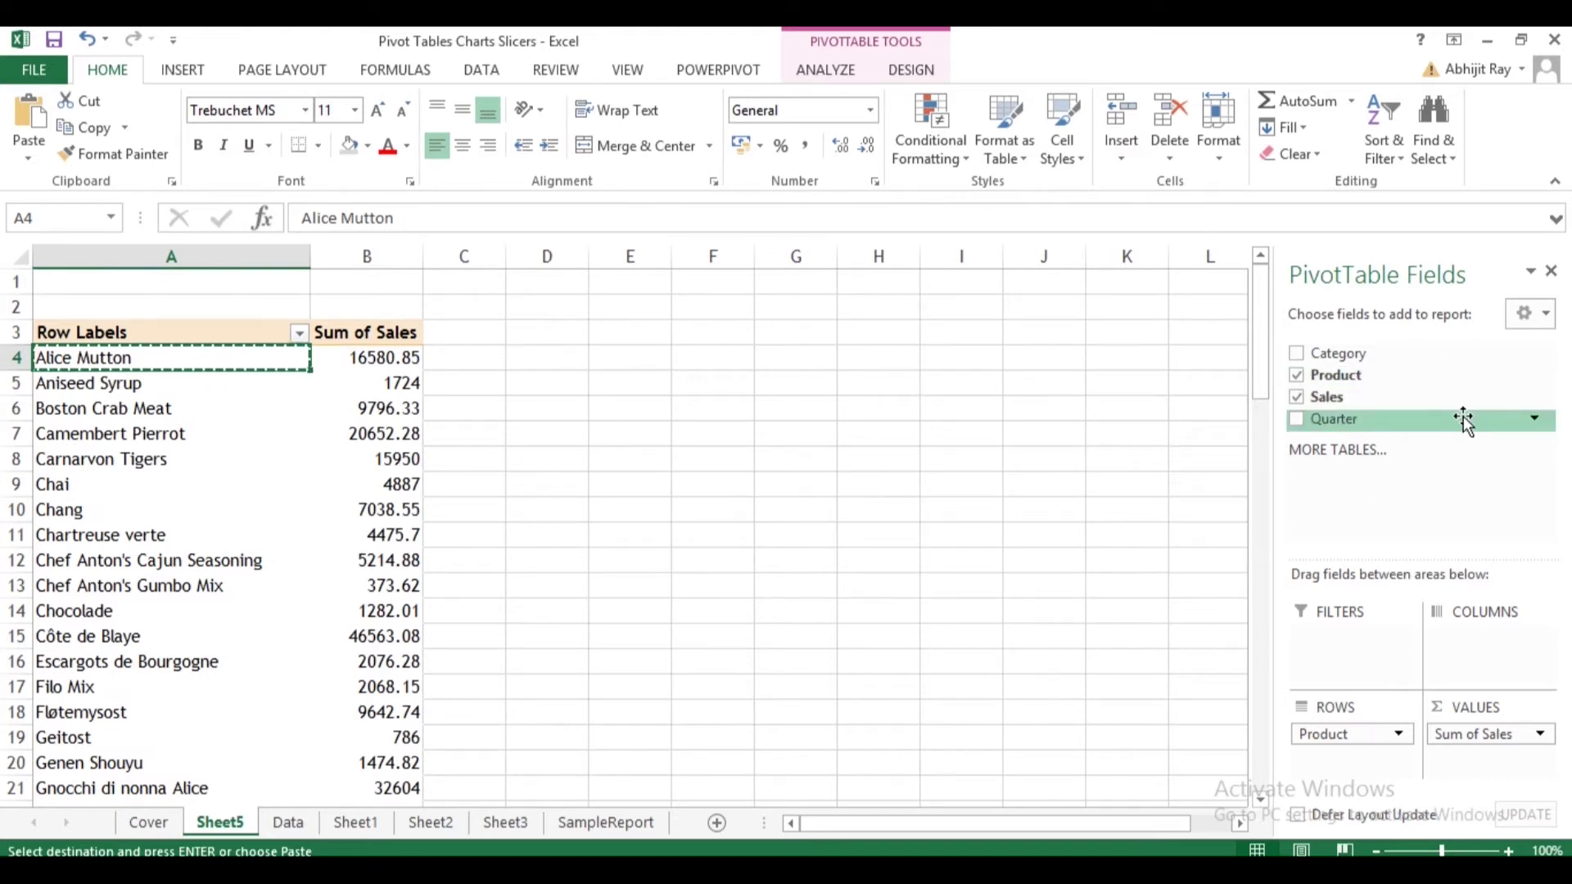
Sort the pivot table's products in descending order by Sum of Sales.
{"action": "left_click_drag", "start_coordinate": [1464, 419], "coordinate": [963, 461]}
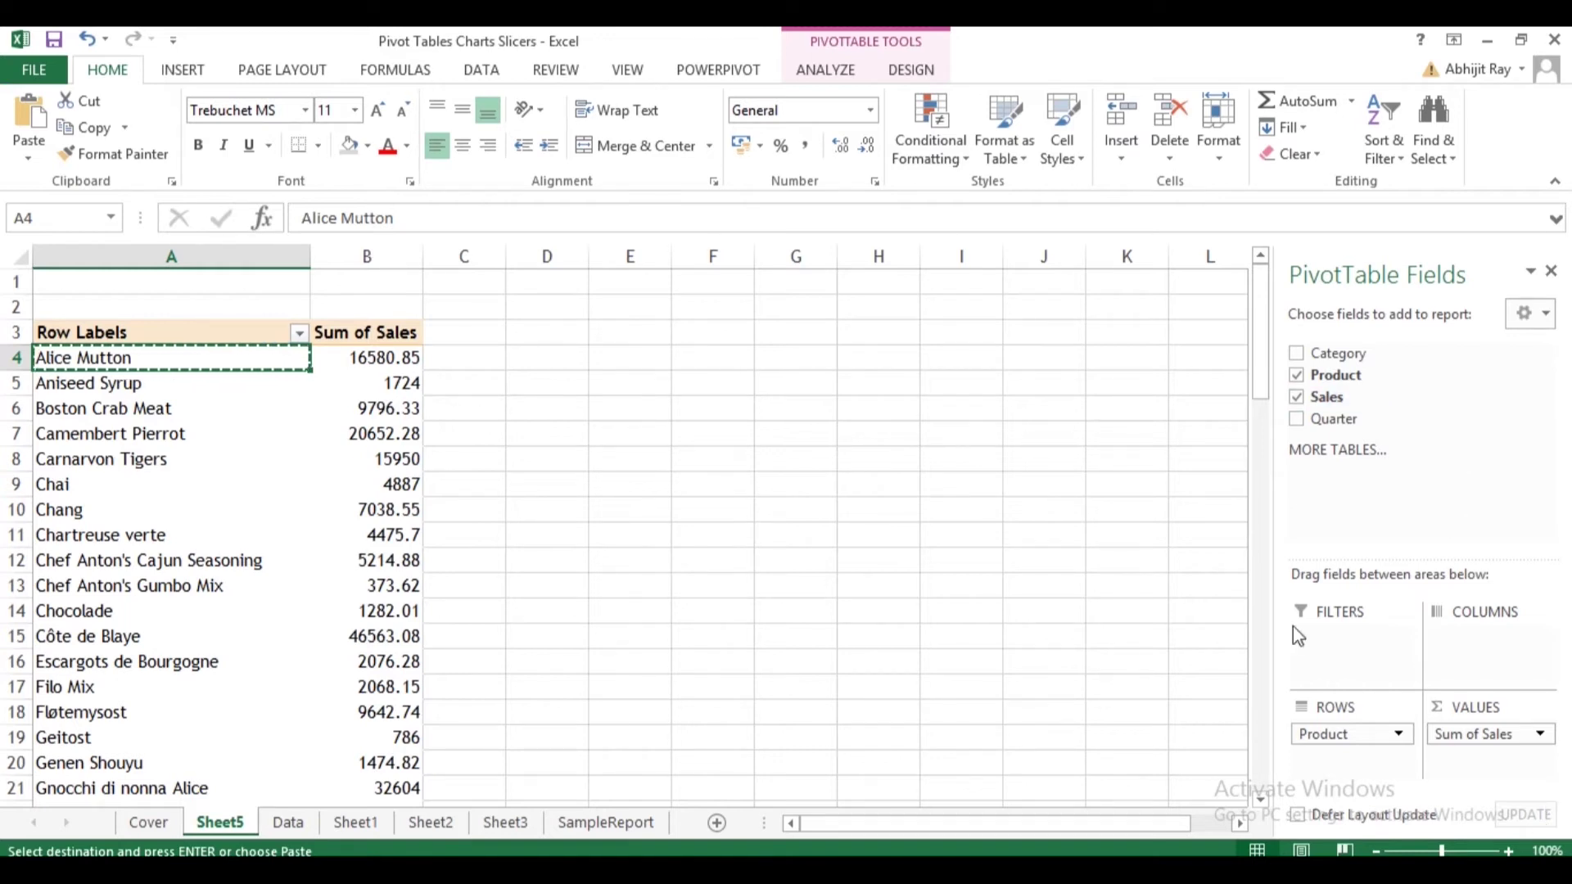
{"action": "left_click", "coordinate": [300, 333]}
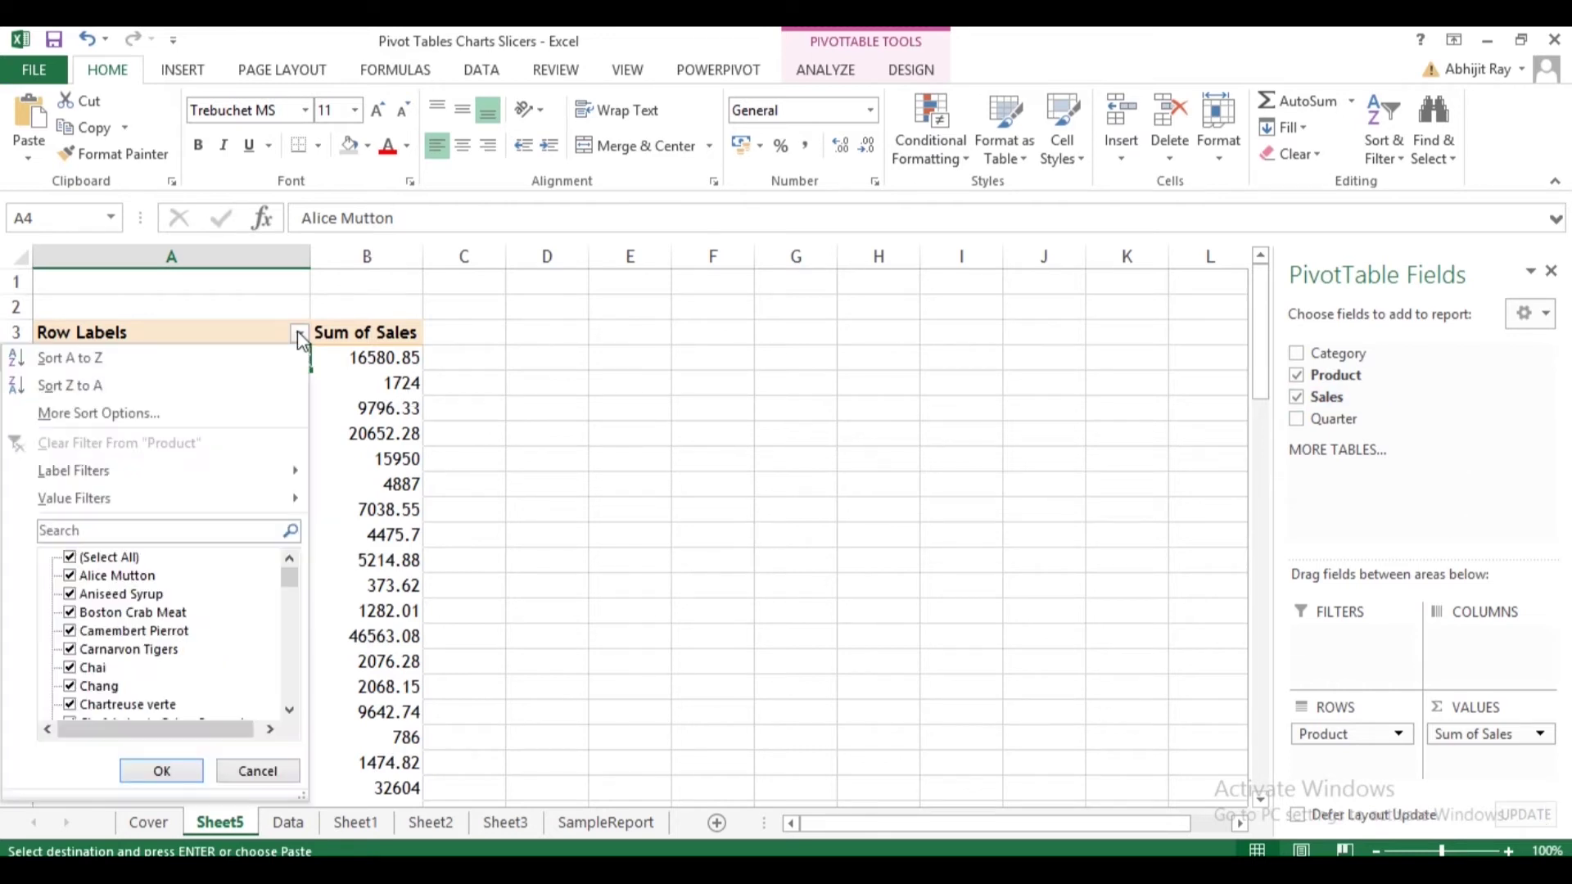
{"action": "left_click", "coordinate": [95, 412]}
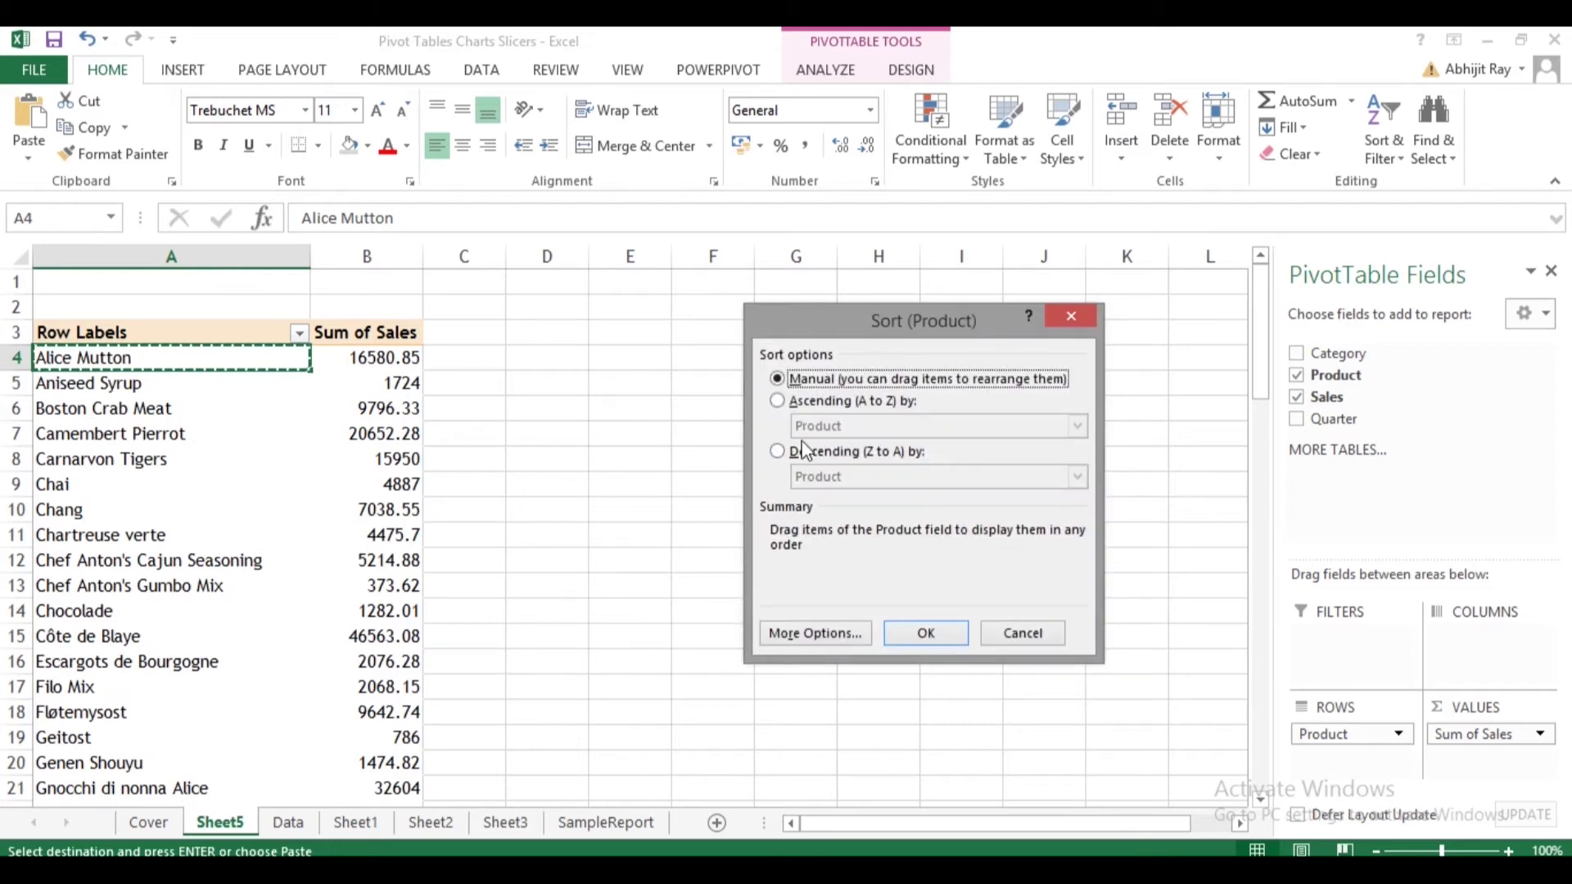
{"action": "left_click", "coordinate": [774, 451]}
{"action": "left_click", "coordinate": [832, 481]}
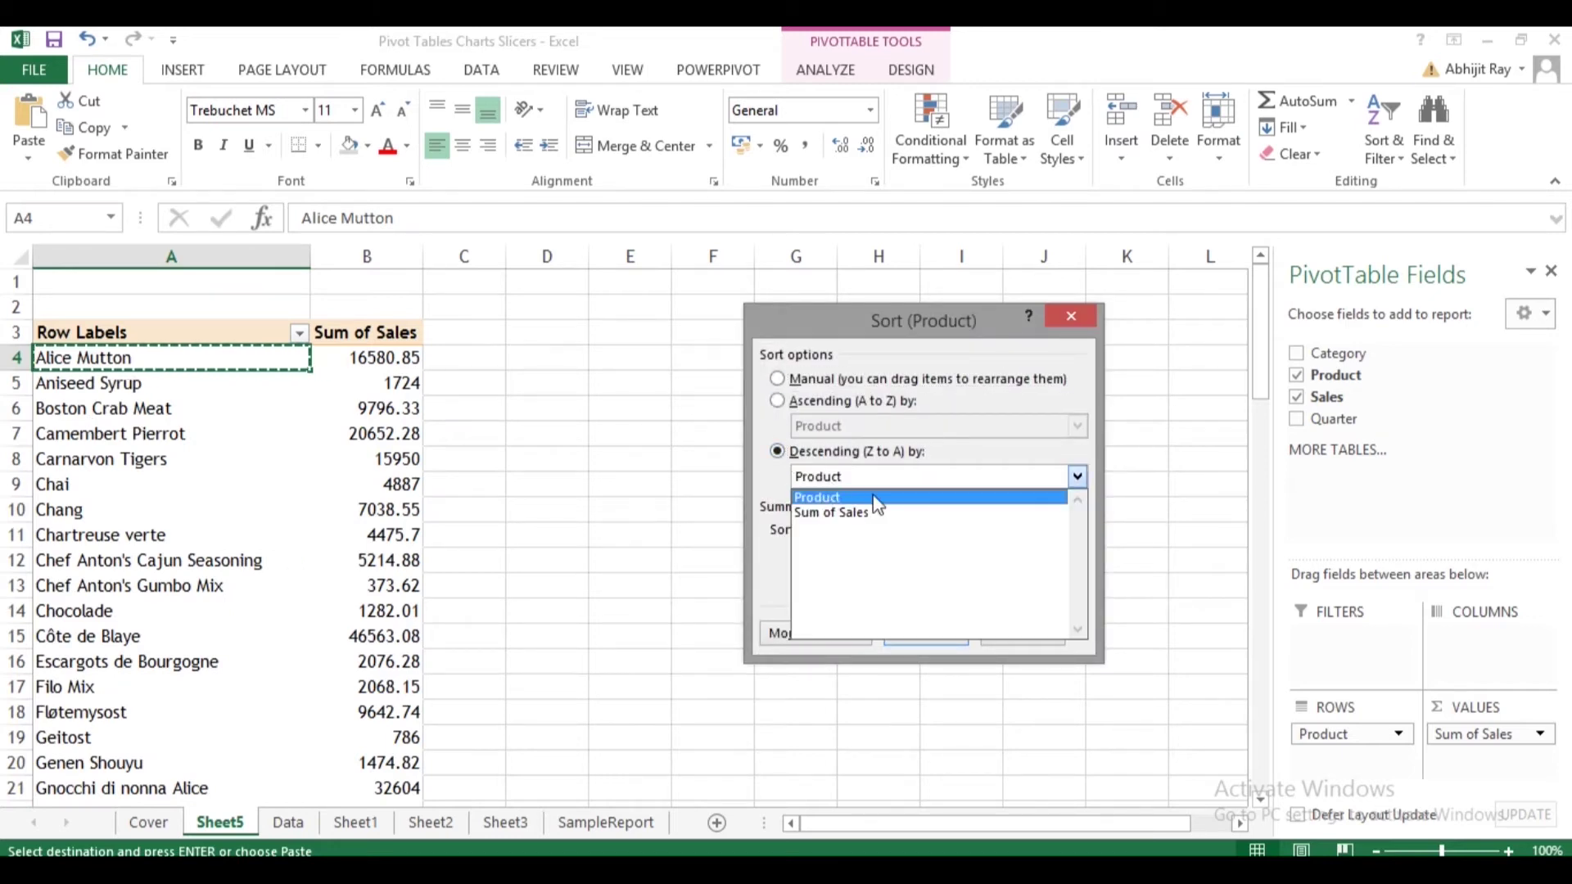
{"action": "left_click", "coordinate": [869, 515]}
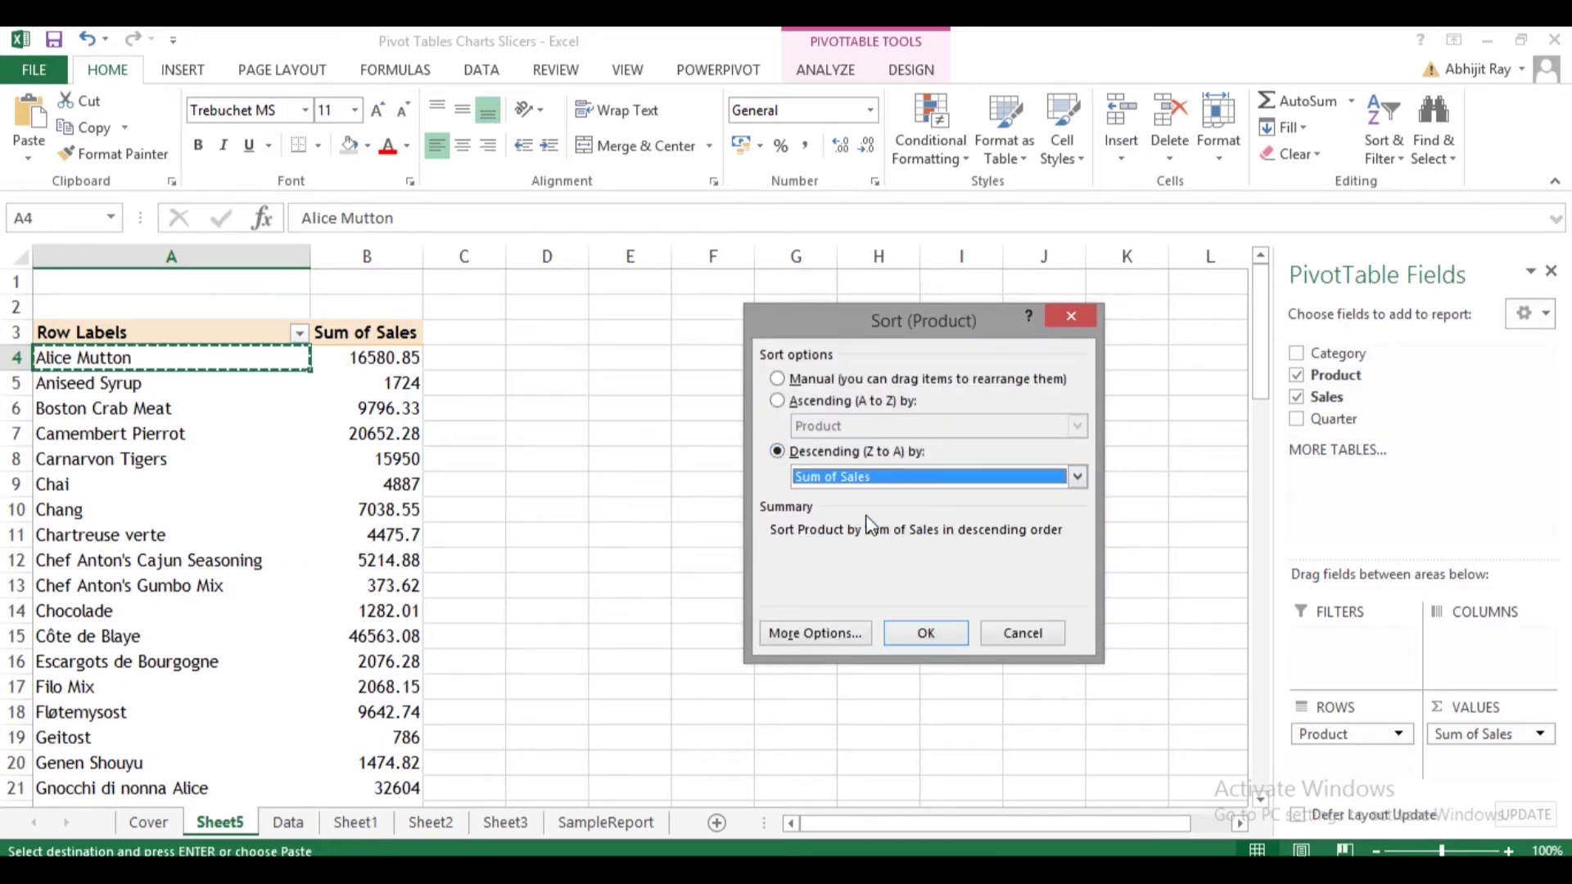
{"action": "left_click", "coordinate": [927, 635]}
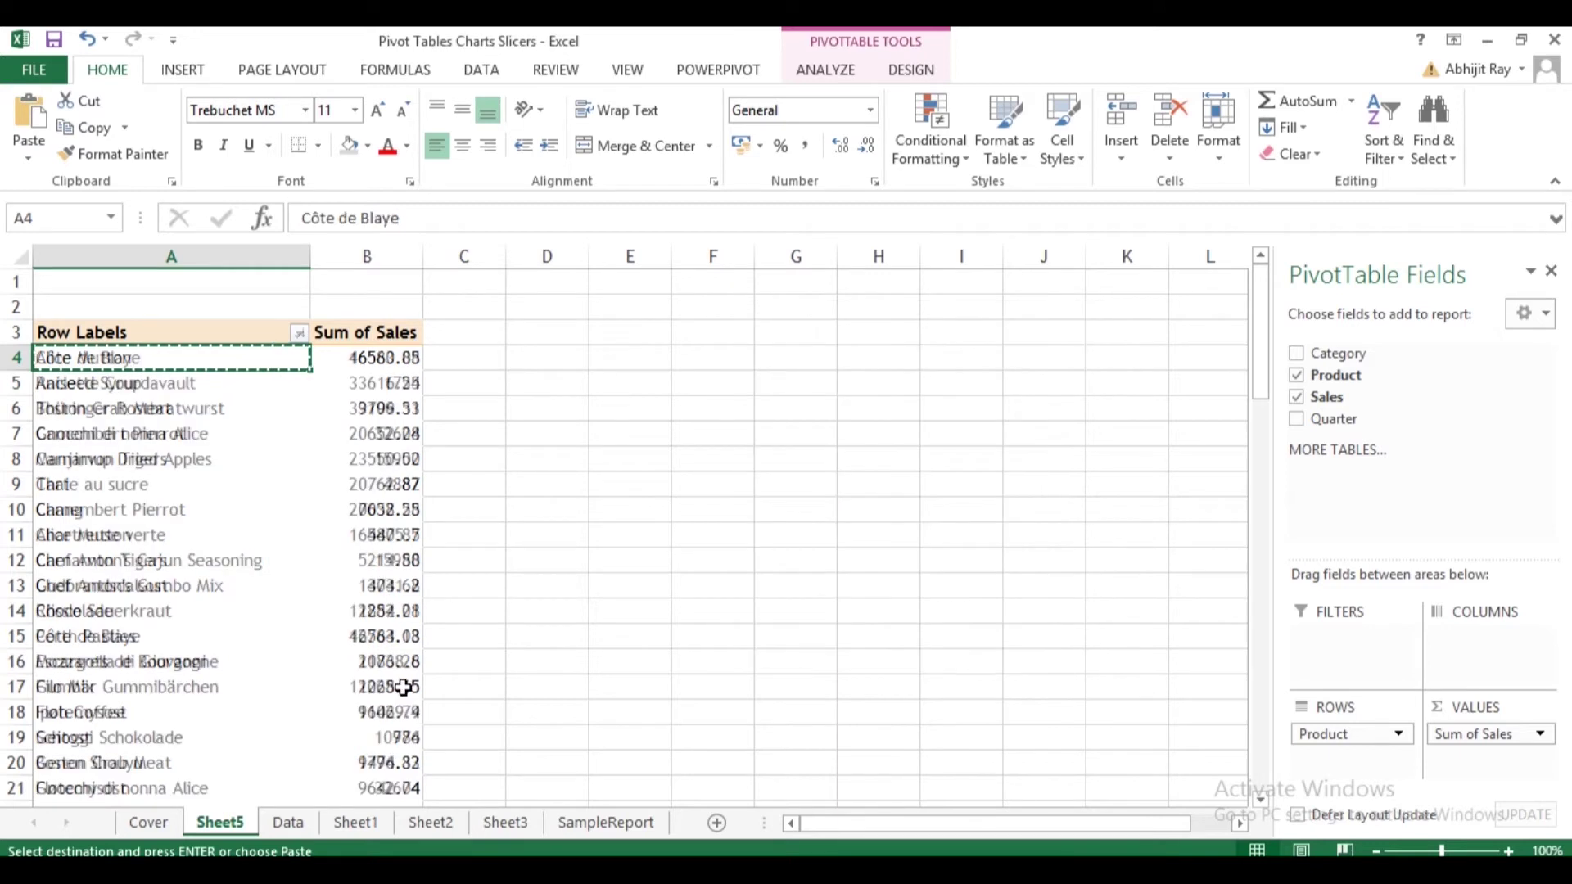
Copy Côte de Blaye from the pivot table into M5 on the Data sheet, pasting only the value to keep the cell's formatting.
{"action": "left_click", "coordinate": [335, 463]}
{"action": "key", "text": "Escape"}
{"action": "left_click", "coordinate": [127, 360]}
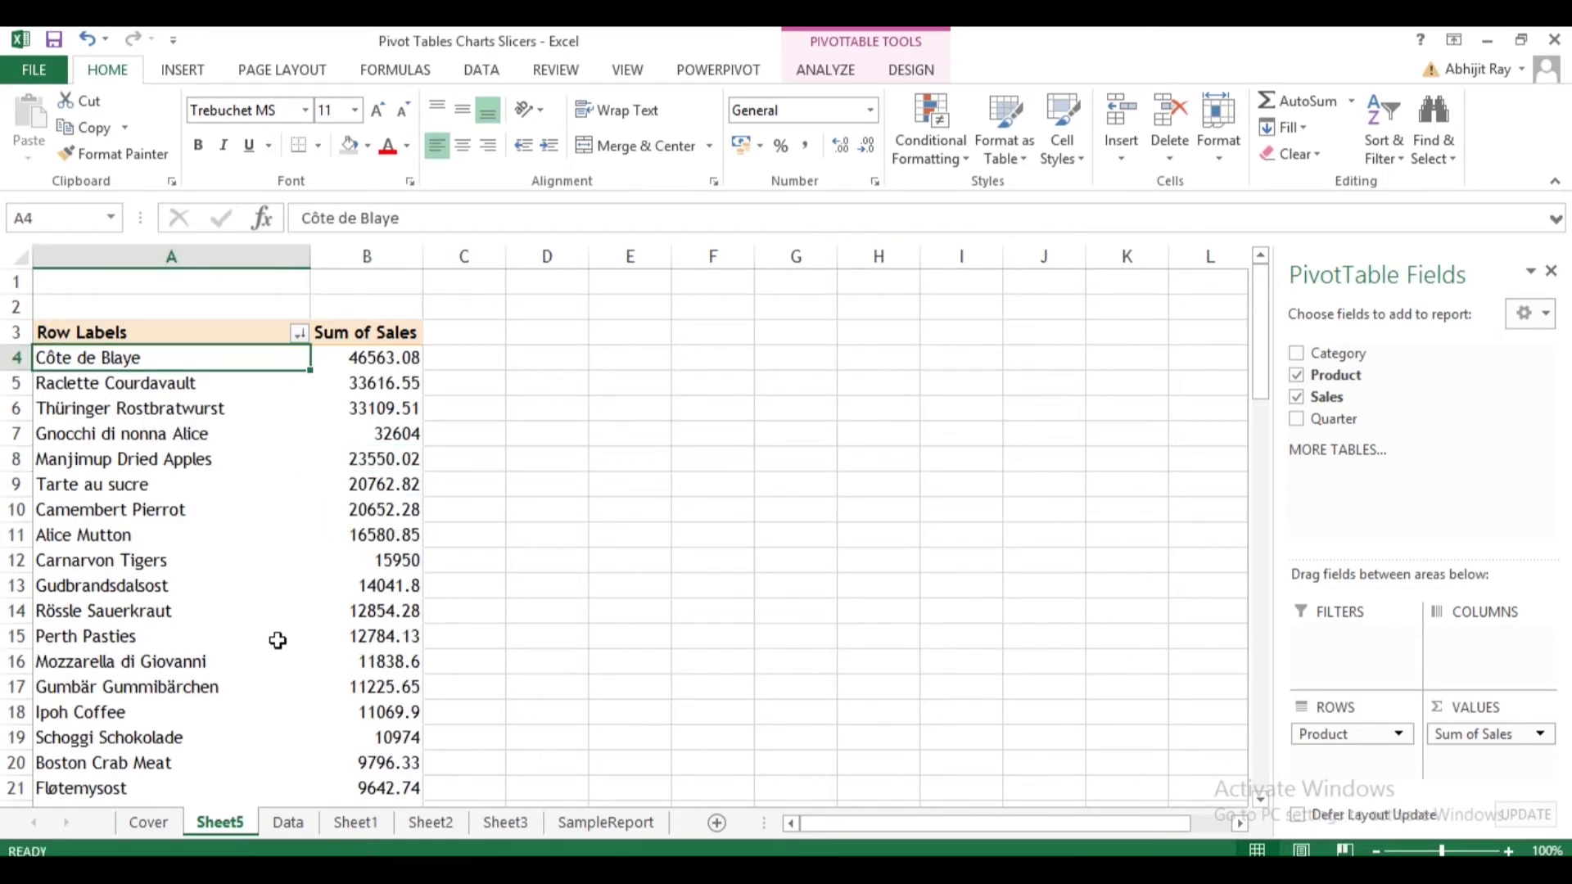
{"action": "key", "text": "ctrl+c"}
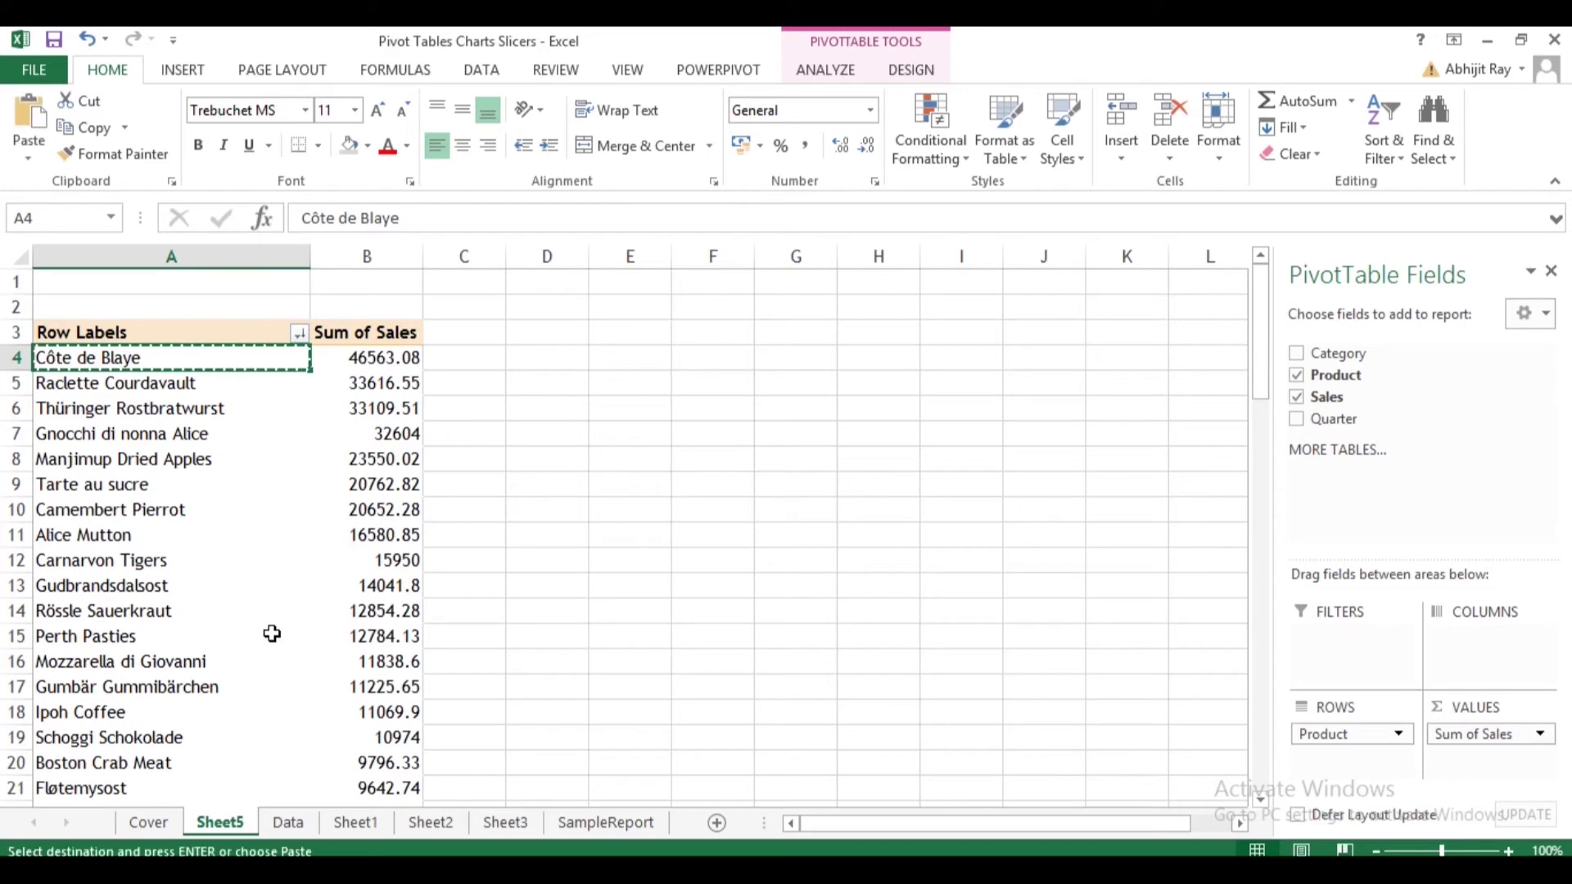
{"action": "left_click", "coordinate": [288, 822]}
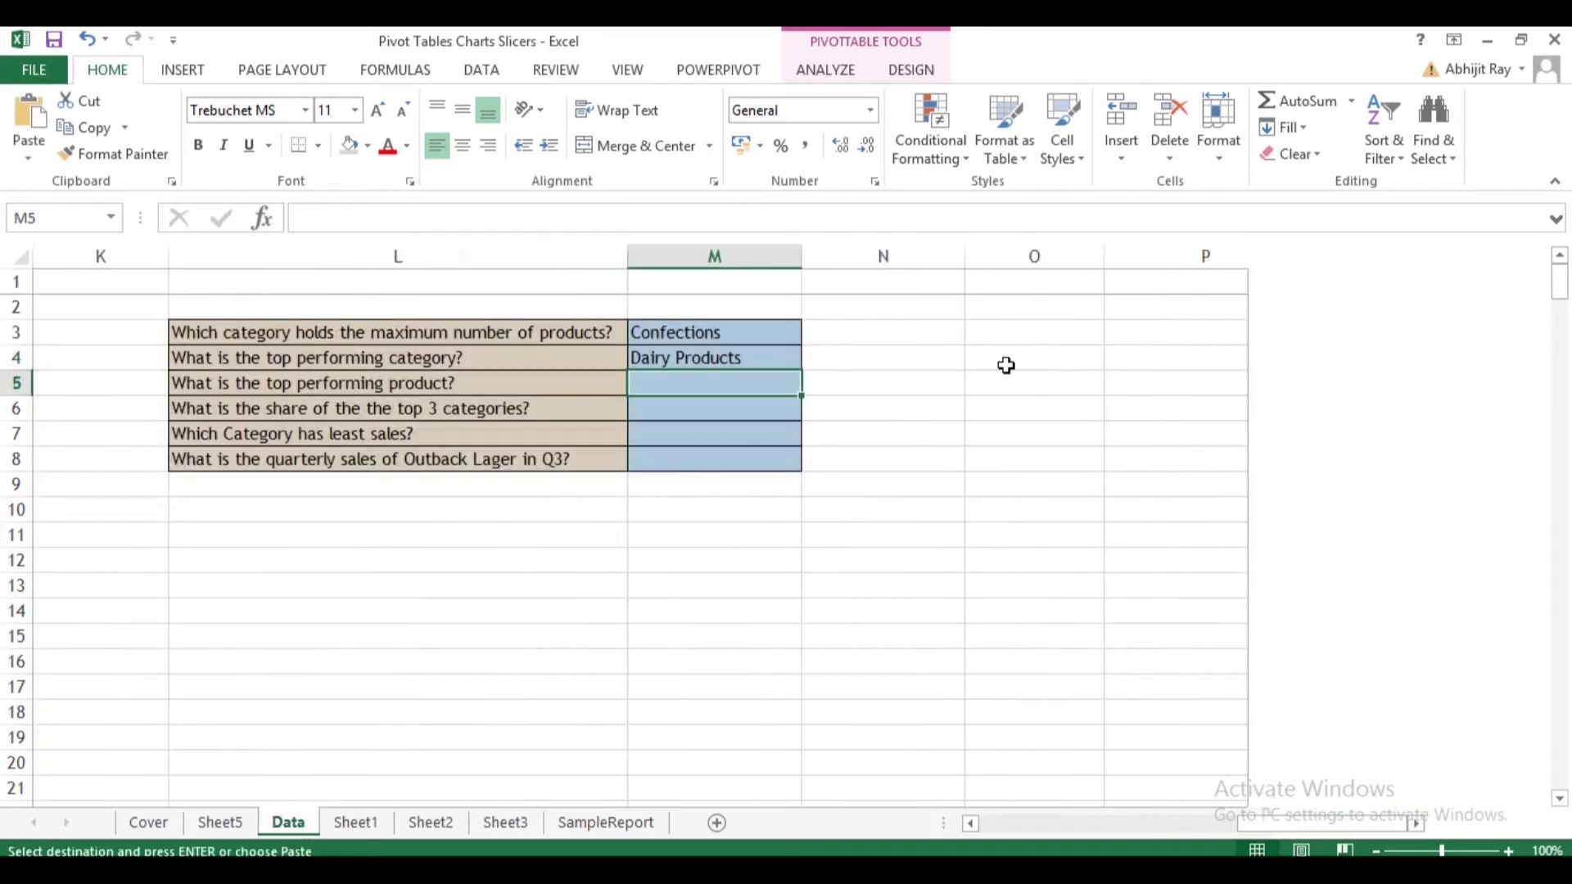
{"action": "right_click", "coordinate": [686, 383]}
{"action": "left_click", "coordinate": [802, 484]}
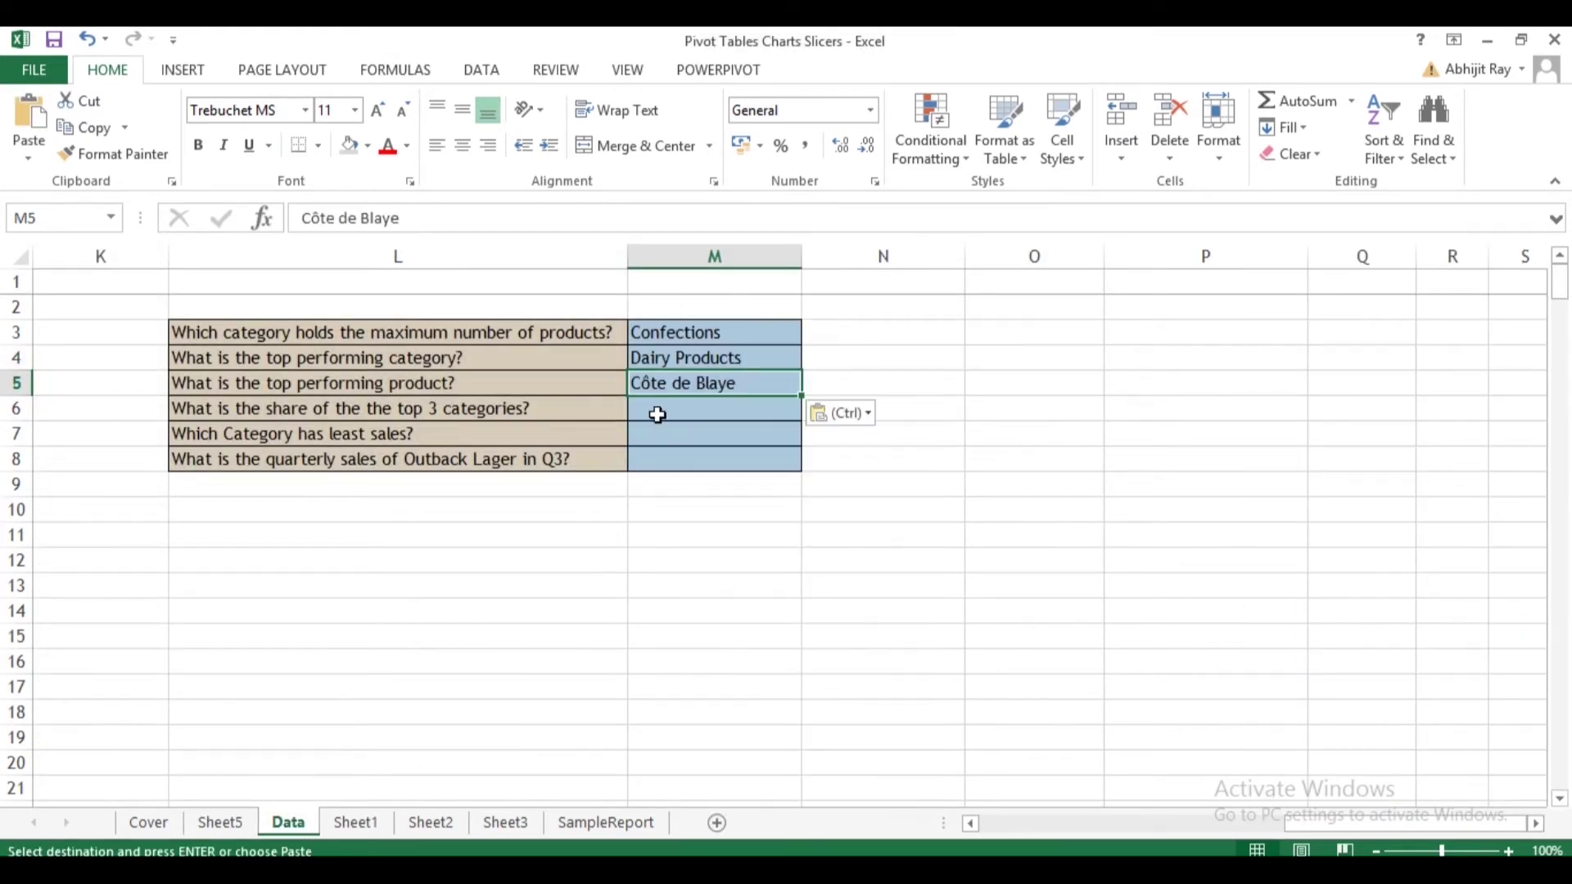
{"action": "left_click", "coordinate": [653, 415]}
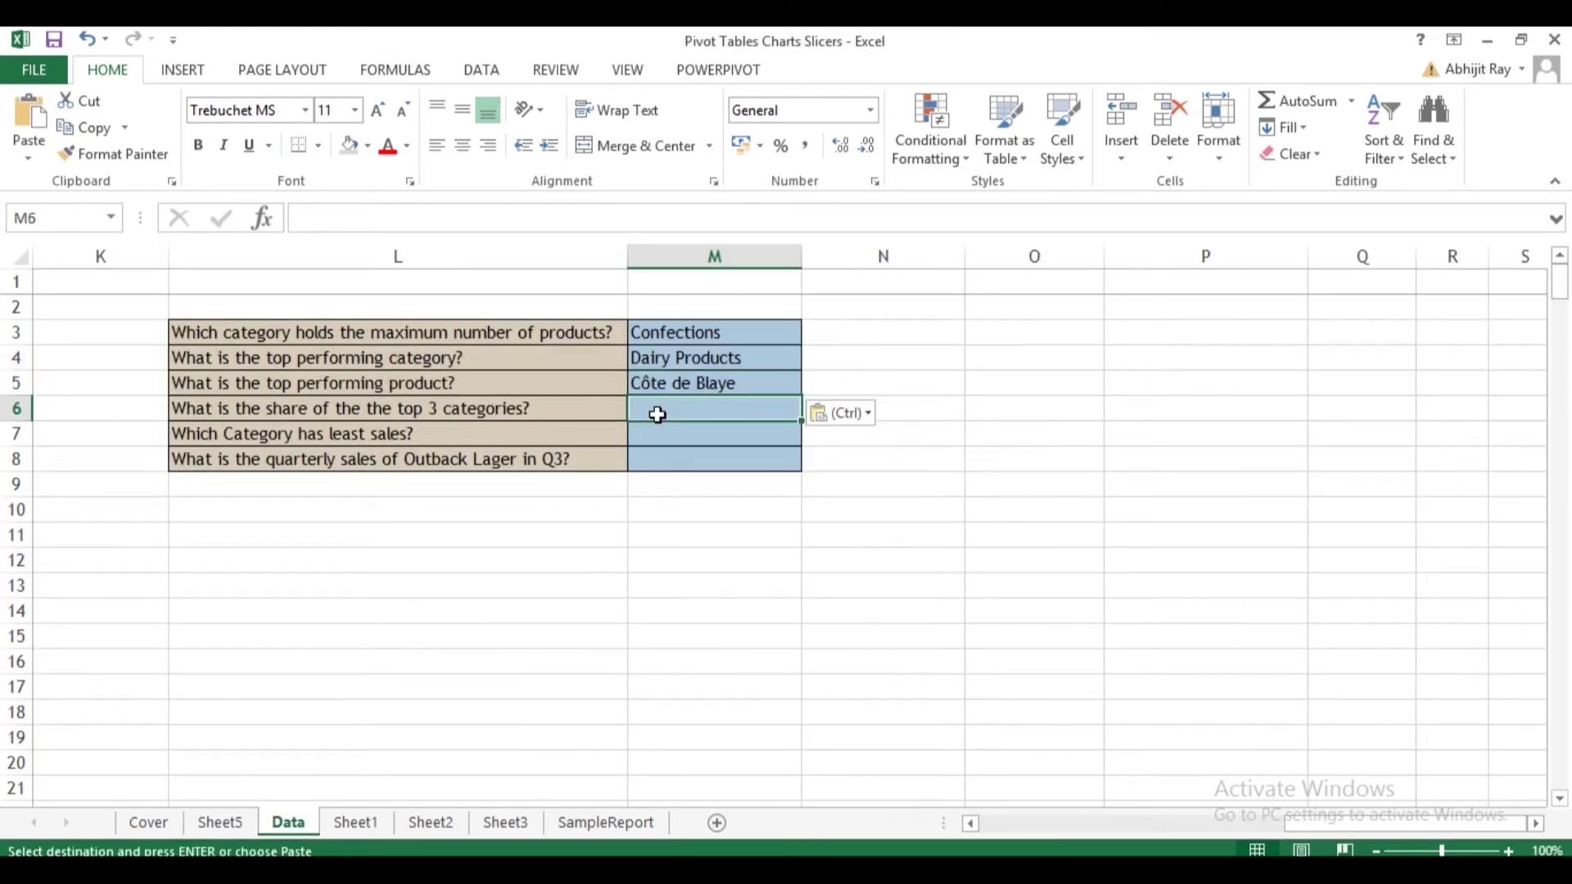
{"action": "left_click", "coordinate": [711, 387]}
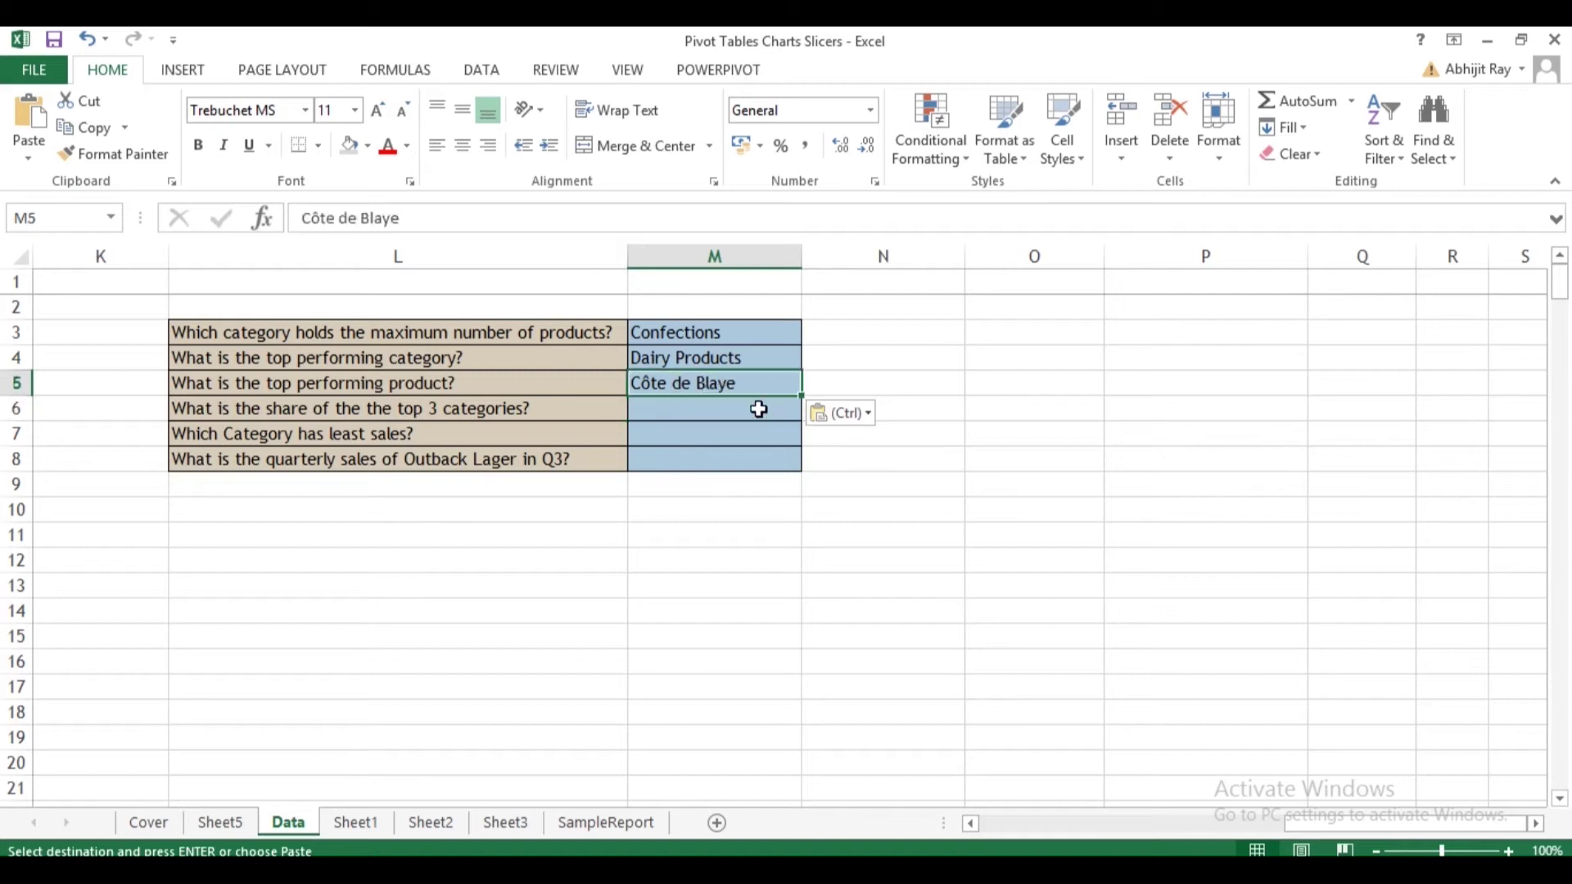
Copy Côte de Blaye's Sum of Sales from the Sheet5 pivot table as a plain value into N5 on the Data sheet.
{"action": "left_click", "coordinate": [238, 830]}
{"action": "left_click", "coordinate": [361, 360]}
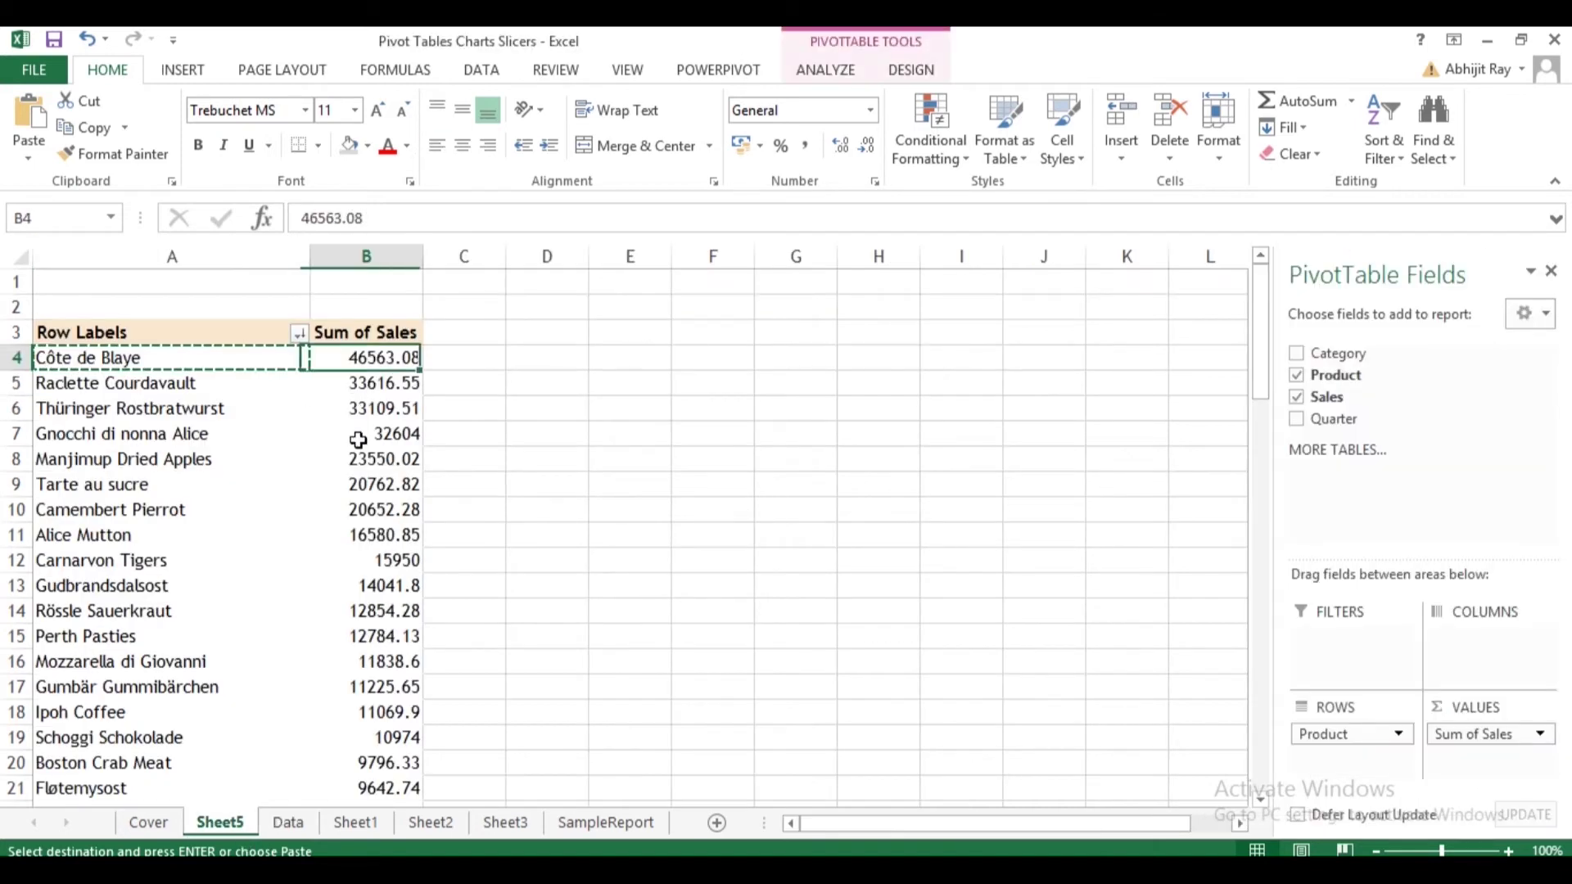
{"action": "left_click", "coordinate": [288, 822]}
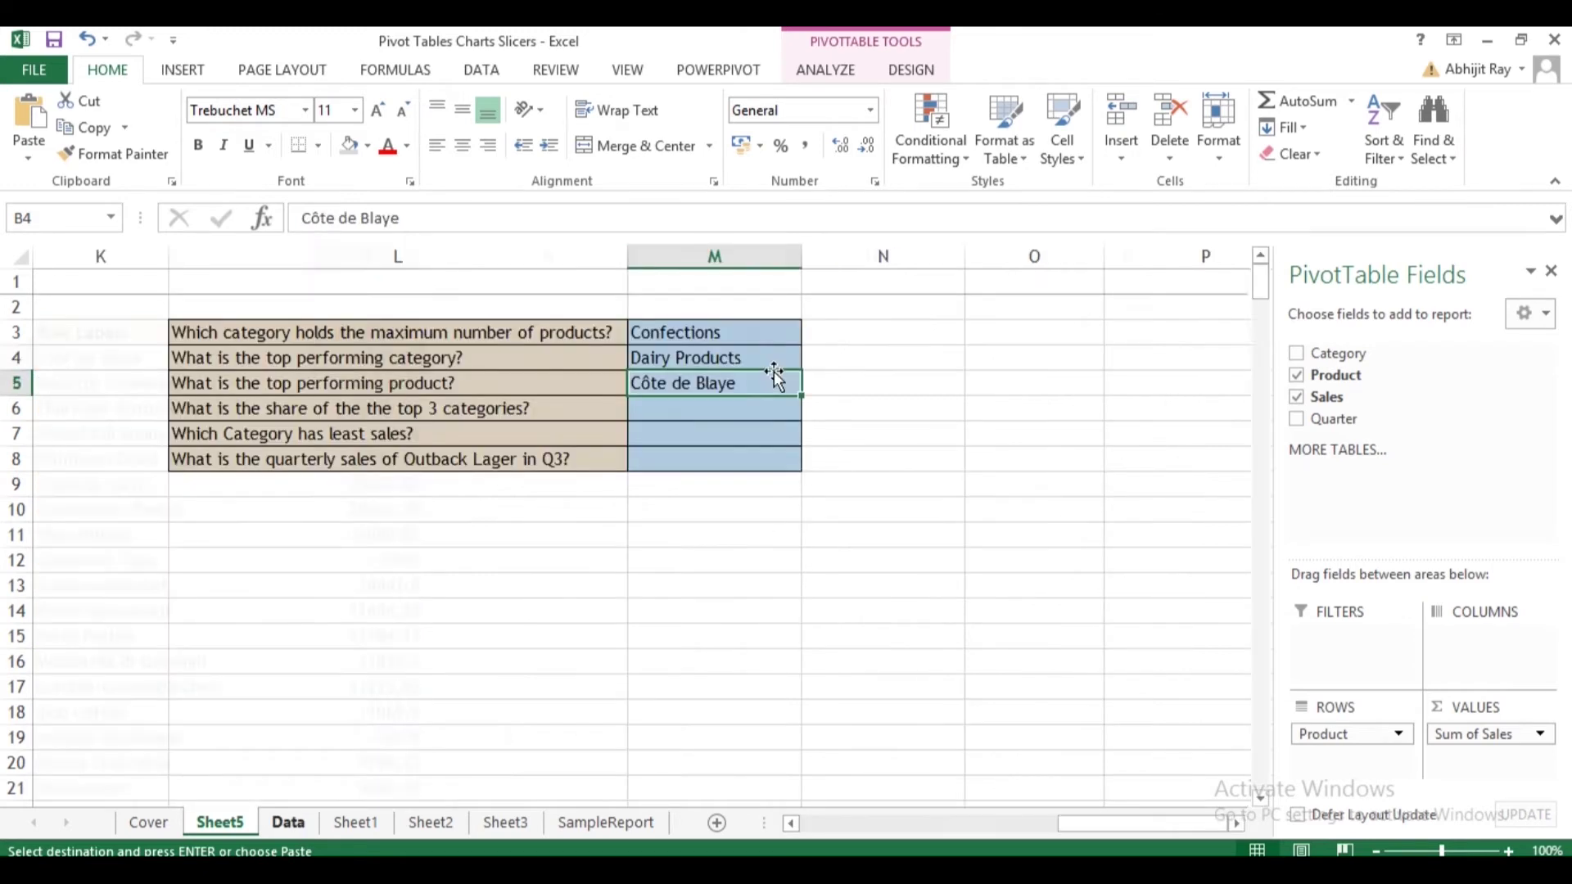
{"action": "left_click", "coordinate": [830, 381]}
{"action": "right_click", "coordinate": [829, 383]}
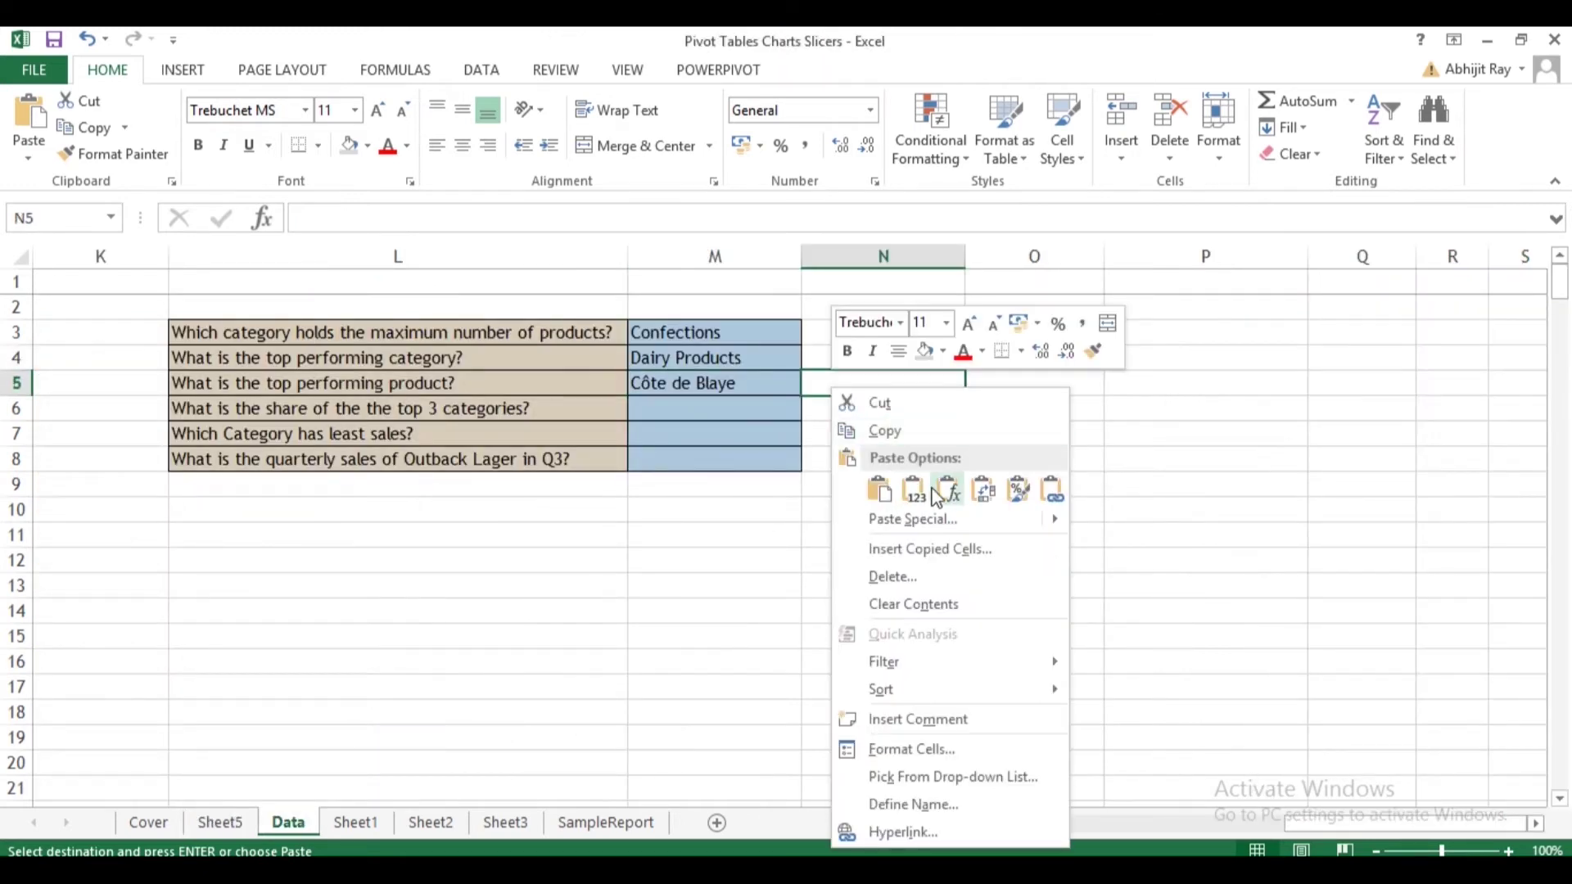
{"action": "left_click", "coordinate": [934, 492]}
{"action": "left_click", "coordinate": [927, 511]}
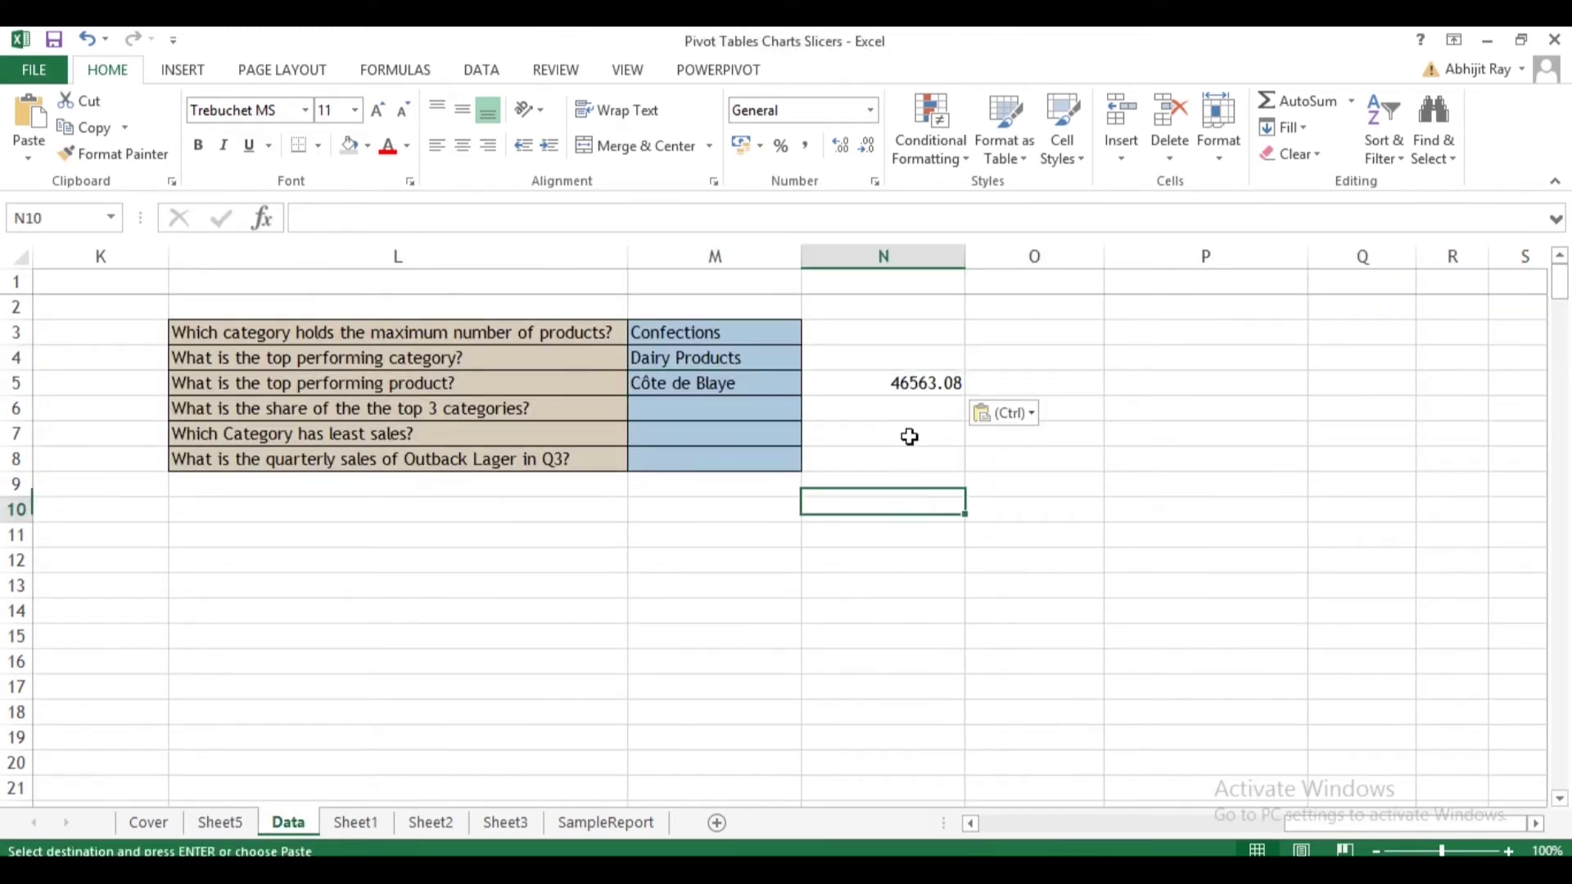
{"action": "left_click", "coordinate": [785, 378]}
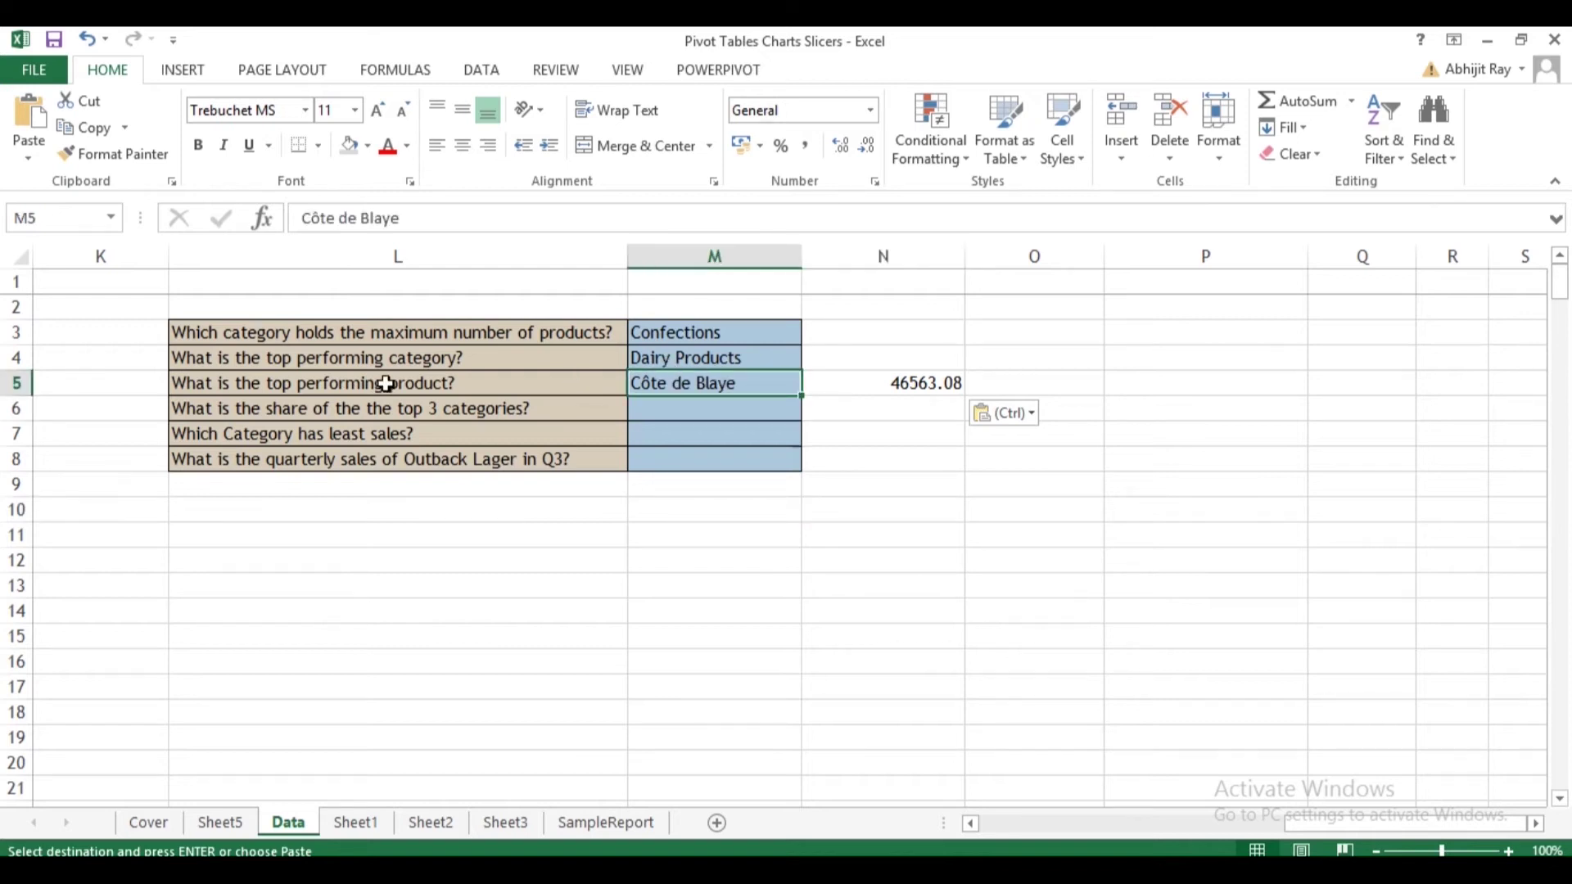
{"action": "left_click", "coordinate": [868, 360]}
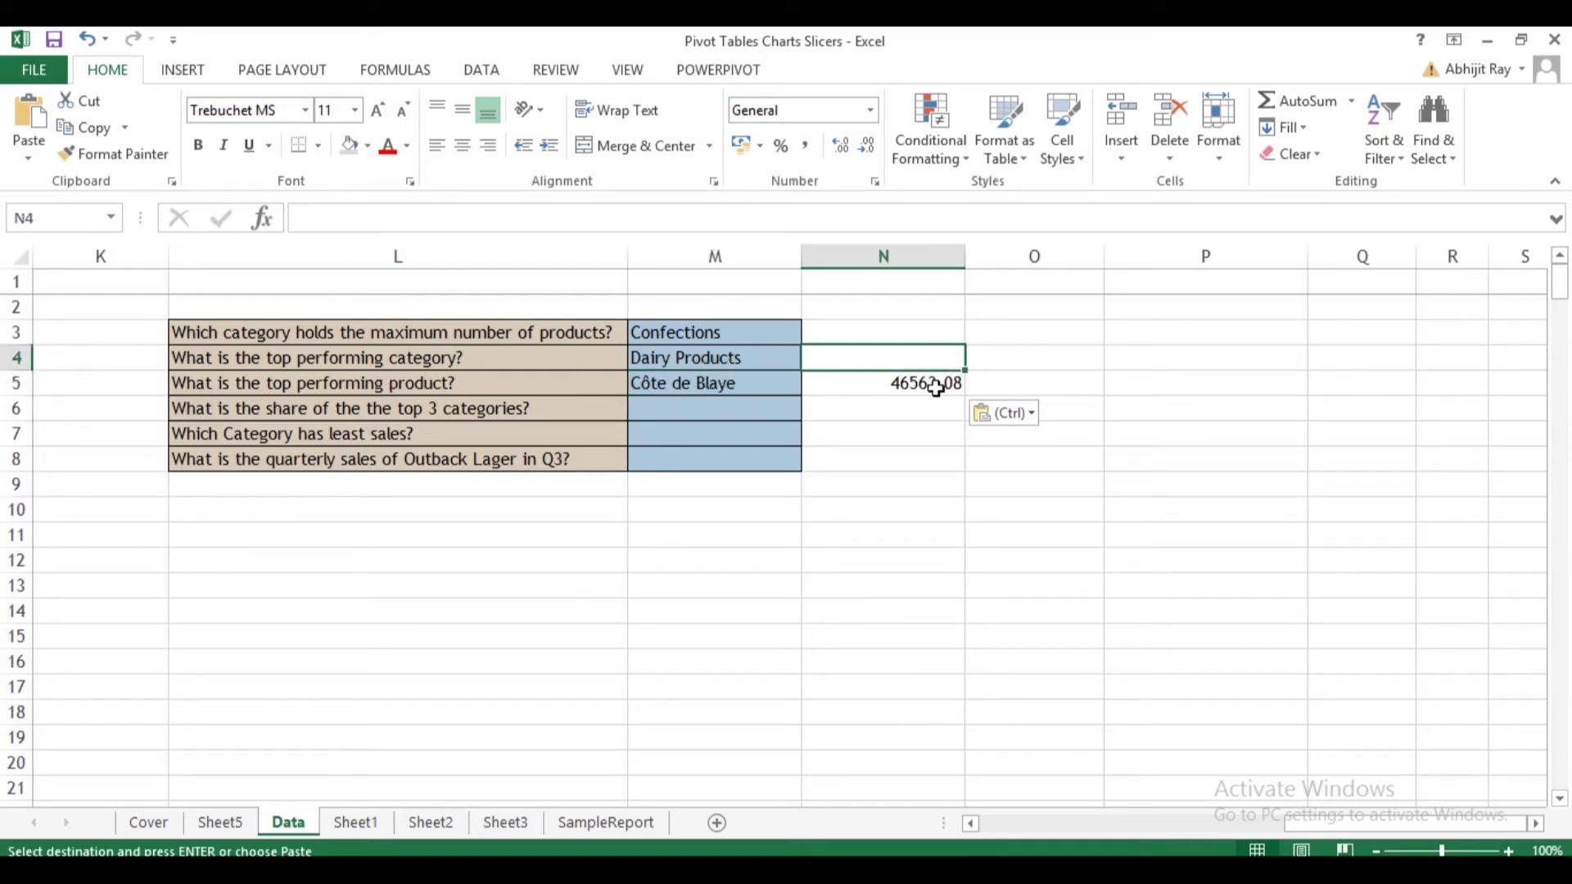
{"action": "left_click", "coordinate": [906, 383]}
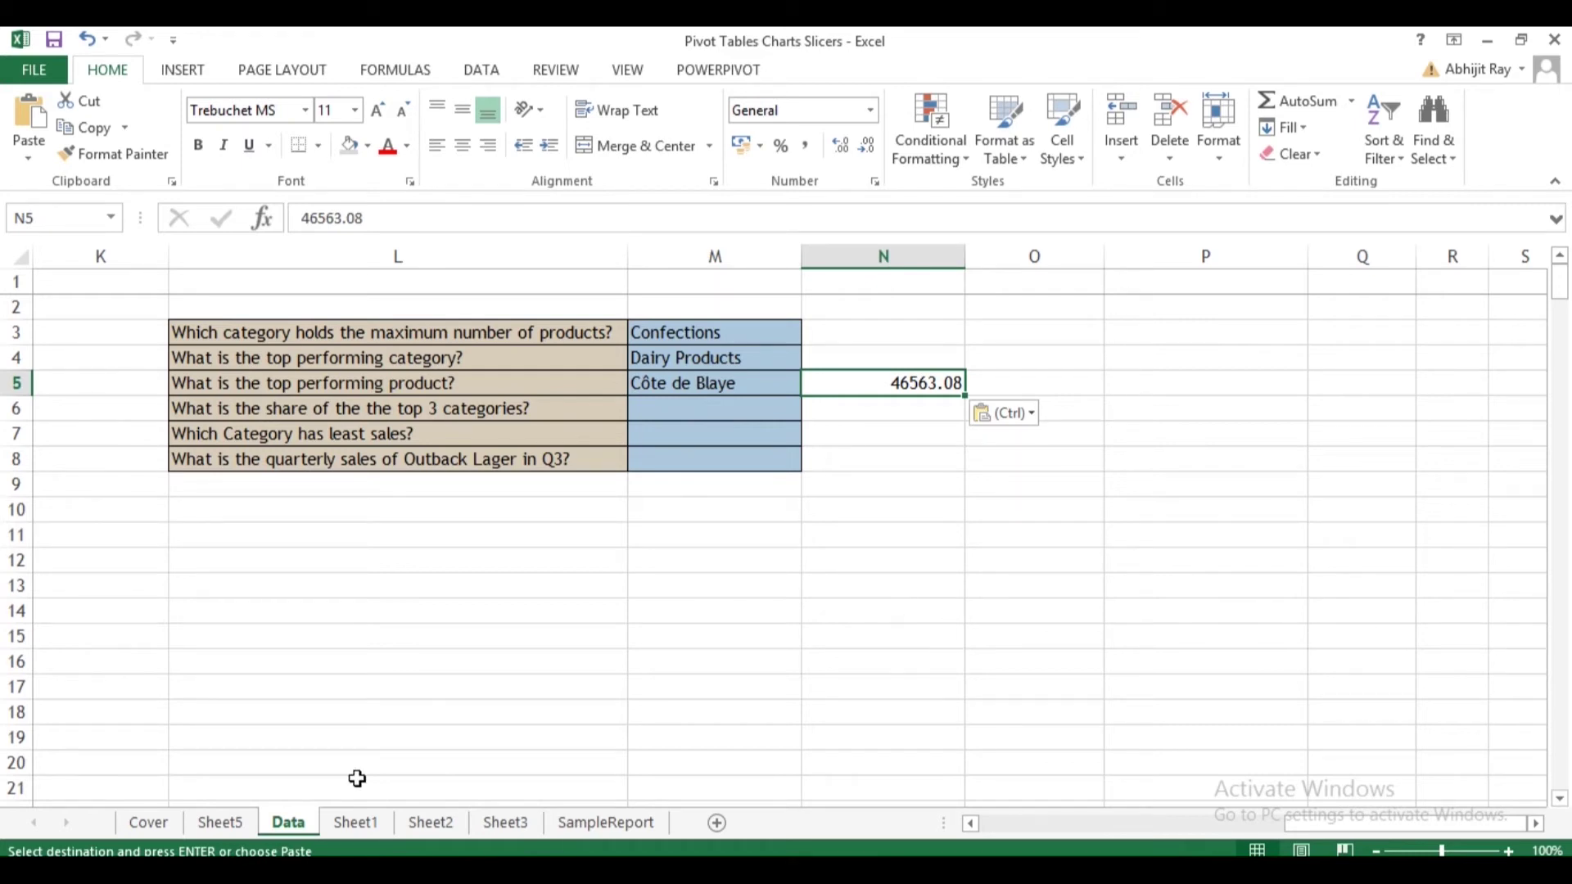
Go to the top 3 categories' share question, then replace Product with Category in the Sheet5 pivot table's rows.
{"action": "left_click", "coordinate": [401, 469]}
{"action": "left_click", "coordinate": [308, 411]}
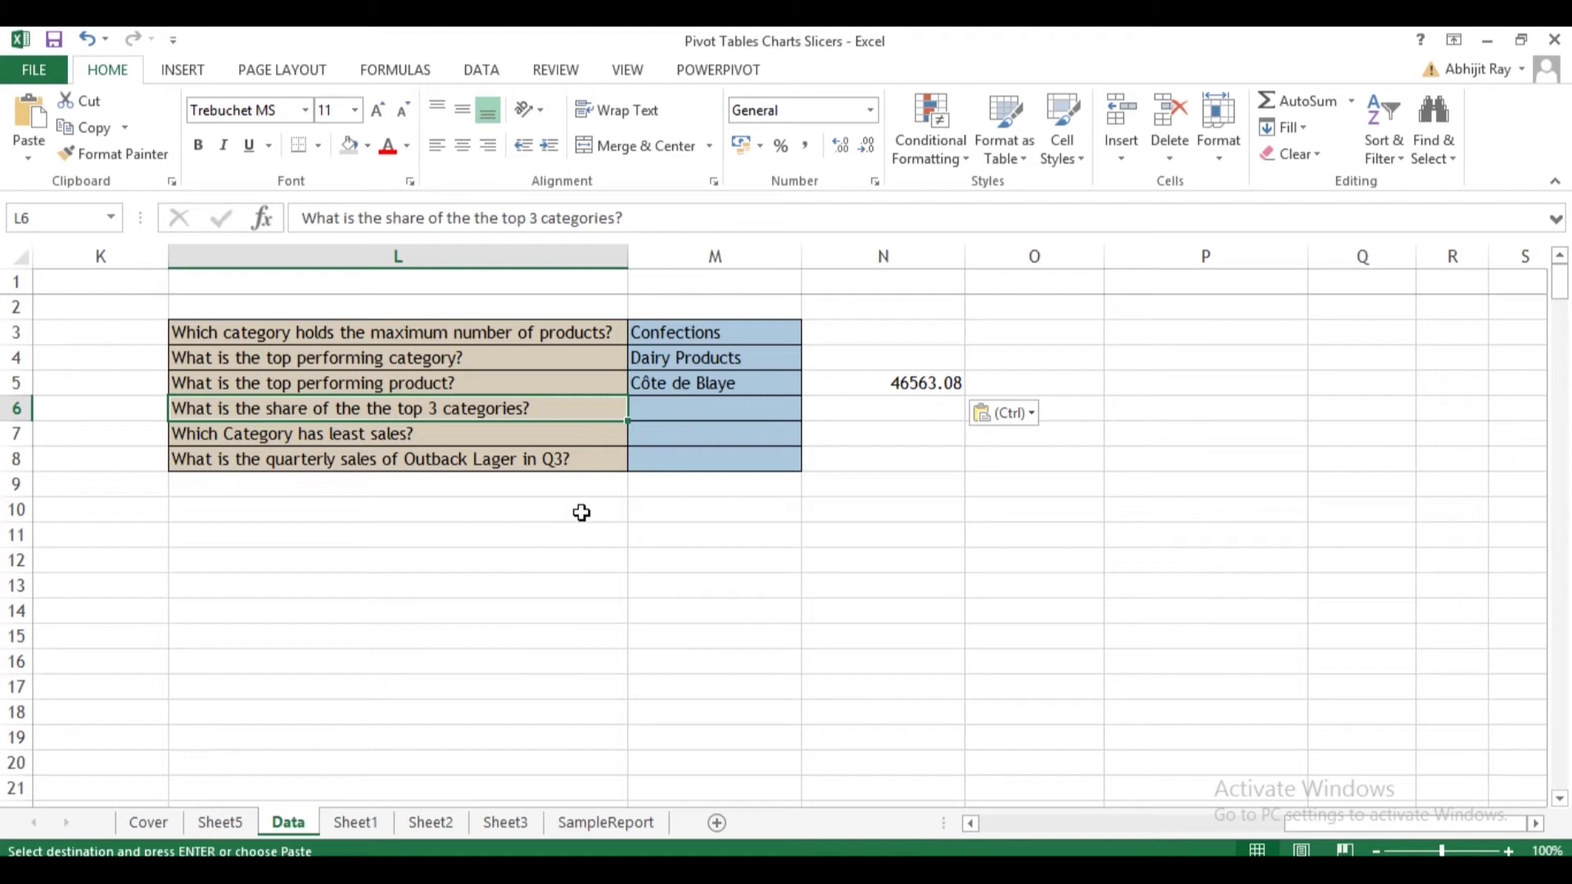
{"action": "left_click", "coordinate": [233, 830]}
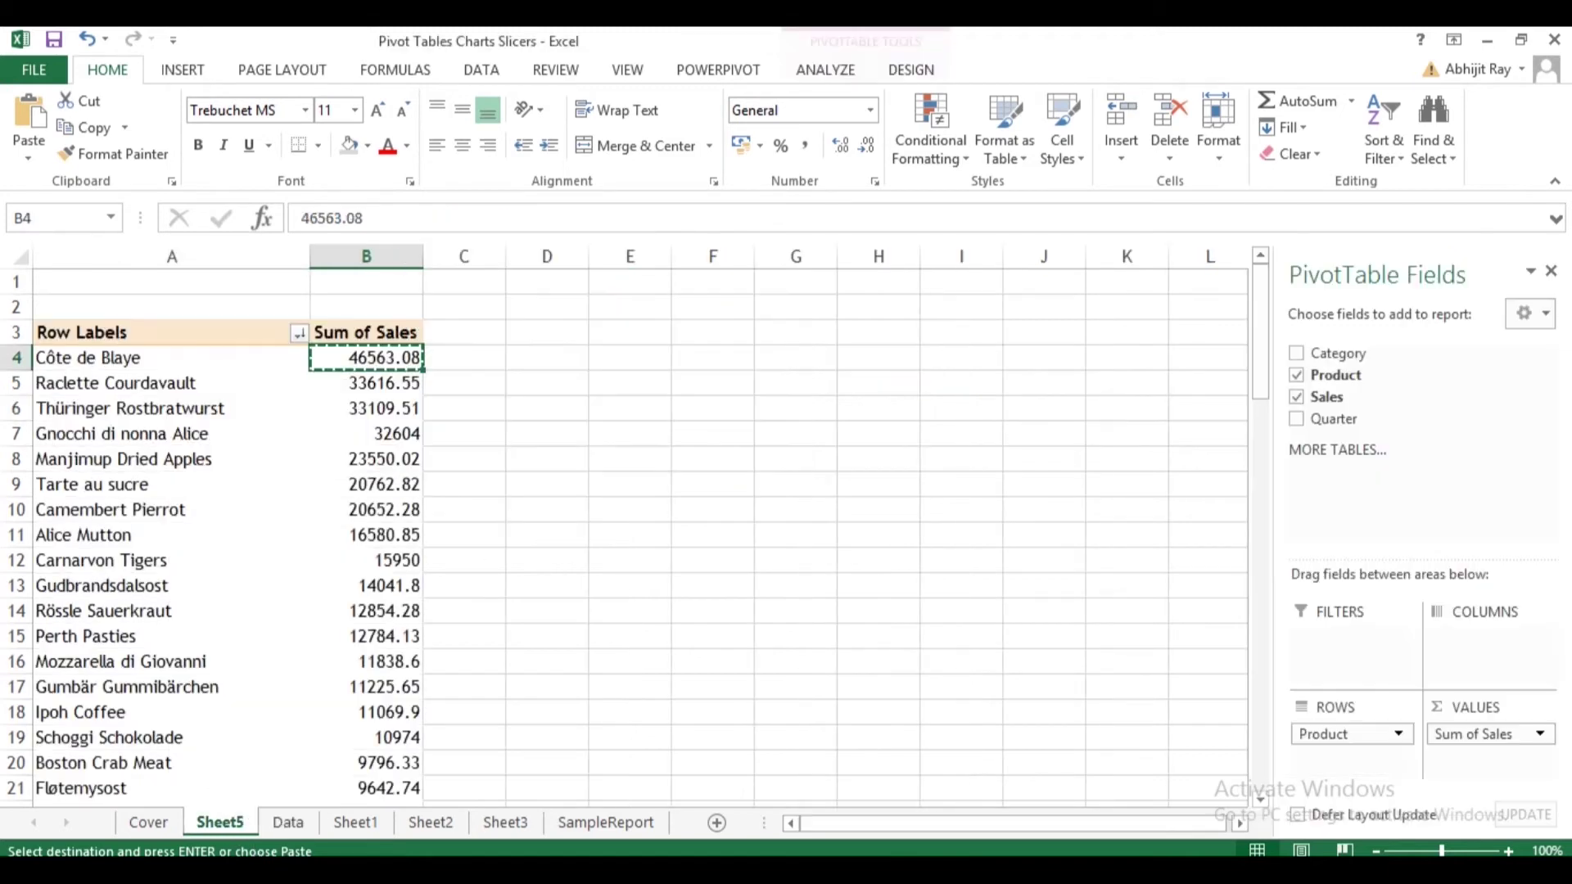
{"action": "left_click_drag", "start_coordinate": [1339, 745], "coordinate": [1376, 449]}
{"action": "left_click_drag", "start_coordinate": [1341, 347], "coordinate": [1349, 813]}
{"action": "left_click_drag", "start_coordinate": [1353, 352], "coordinate": [1328, 728]}
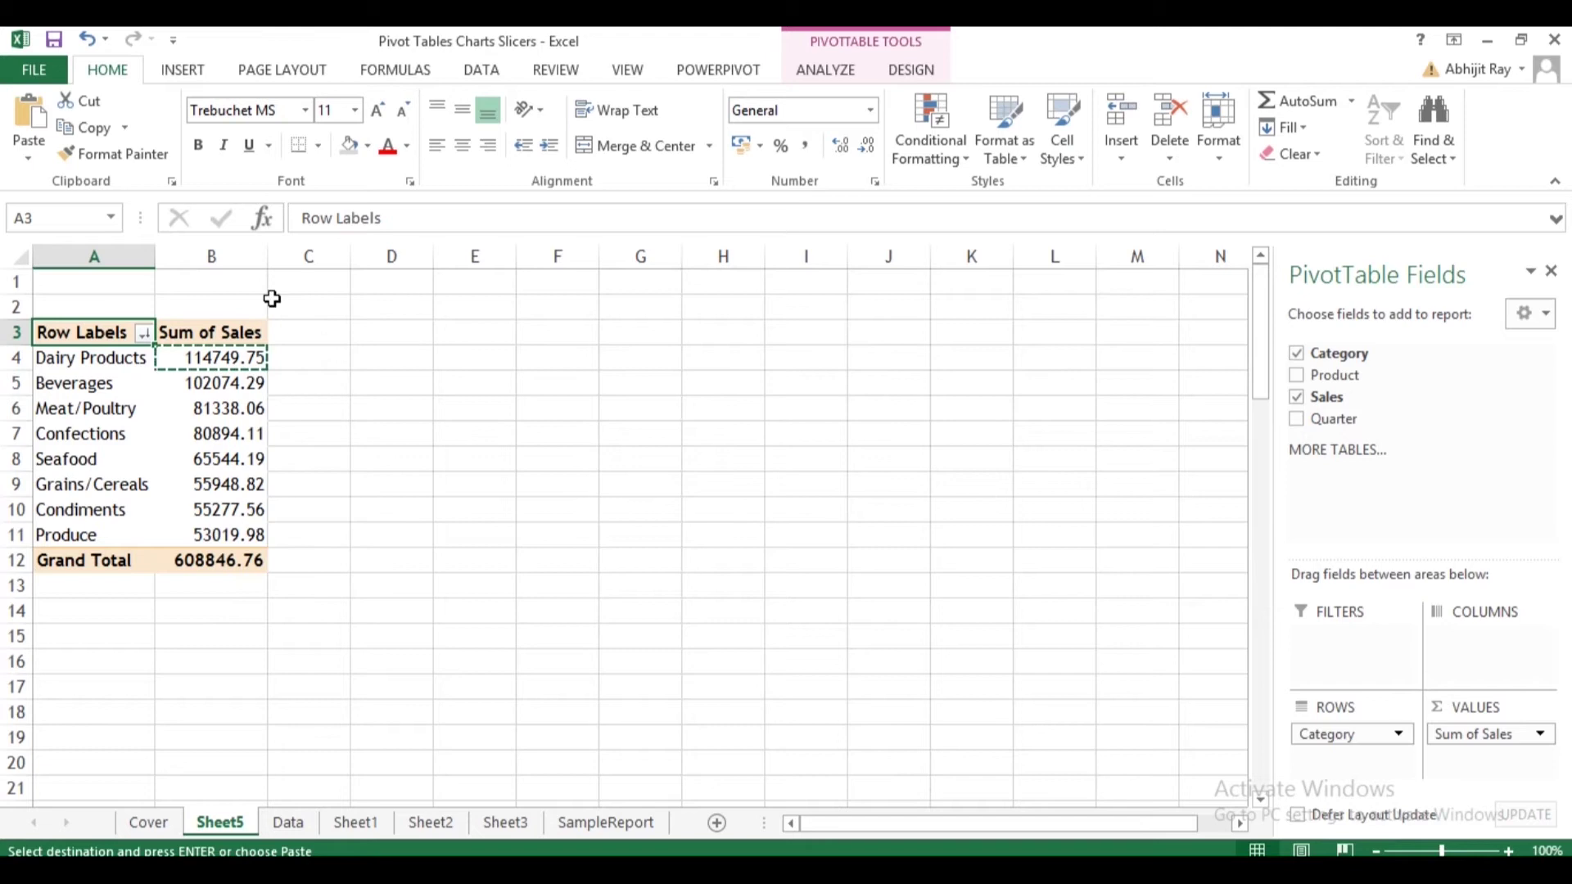
{"action": "left_click", "coordinate": [145, 333]}
{"action": "left_click", "coordinate": [411, 385]}
{"action": "left_click", "coordinate": [218, 388]}
{"action": "key", "text": "Escape"}
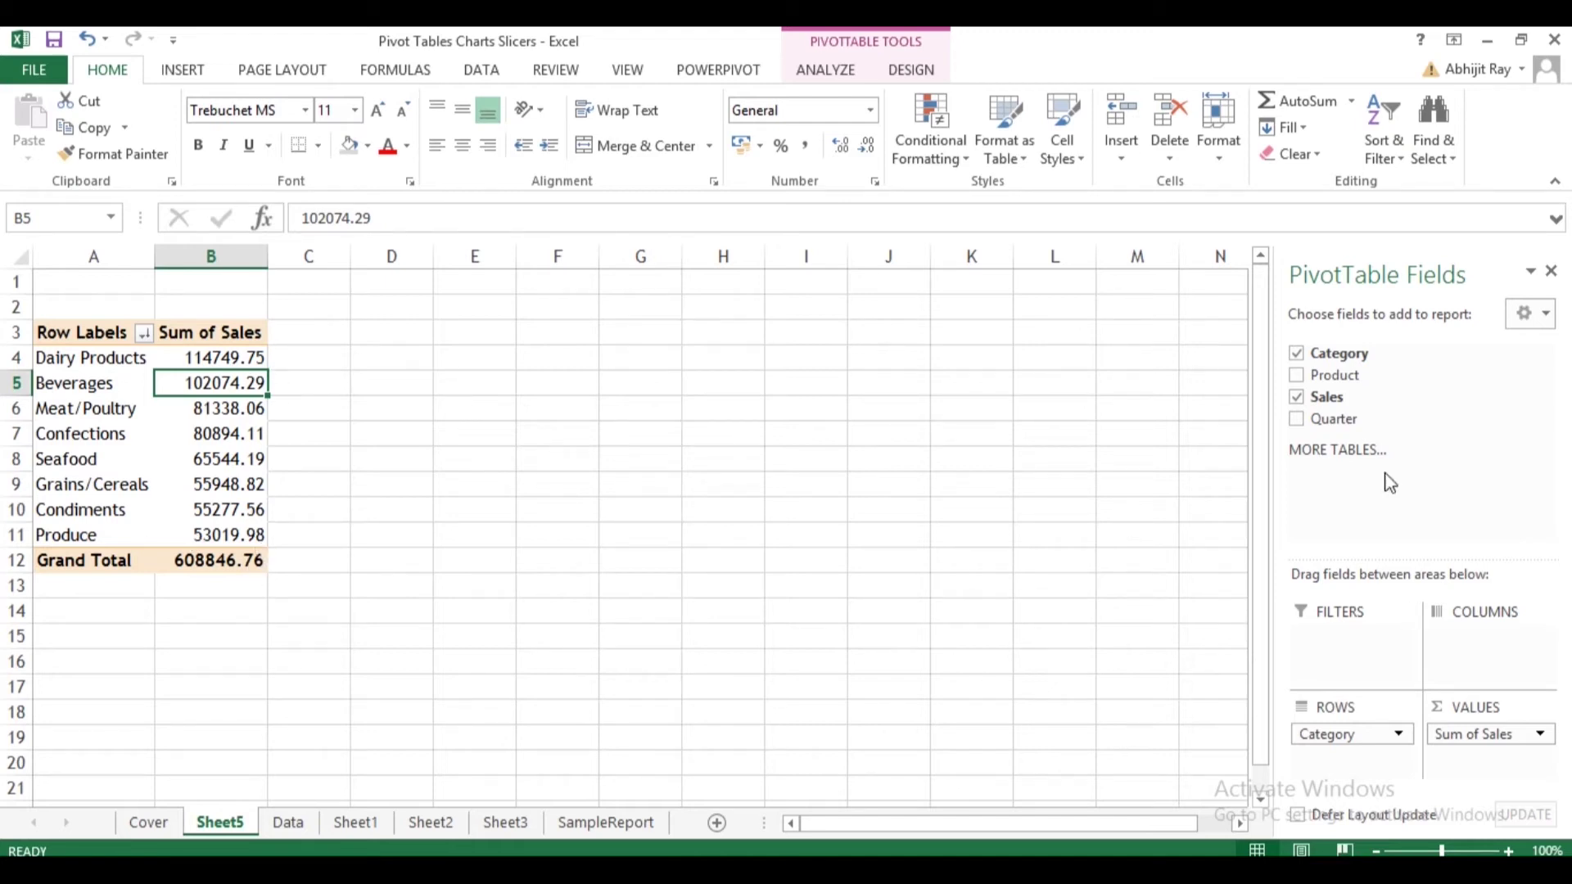
Add Sales a second time to the pivot table's values, shown as % of Grand Total in Percentage format with 2 decimal places.
{"action": "left_click_drag", "start_coordinate": [1335, 397], "coordinate": [1488, 761]}
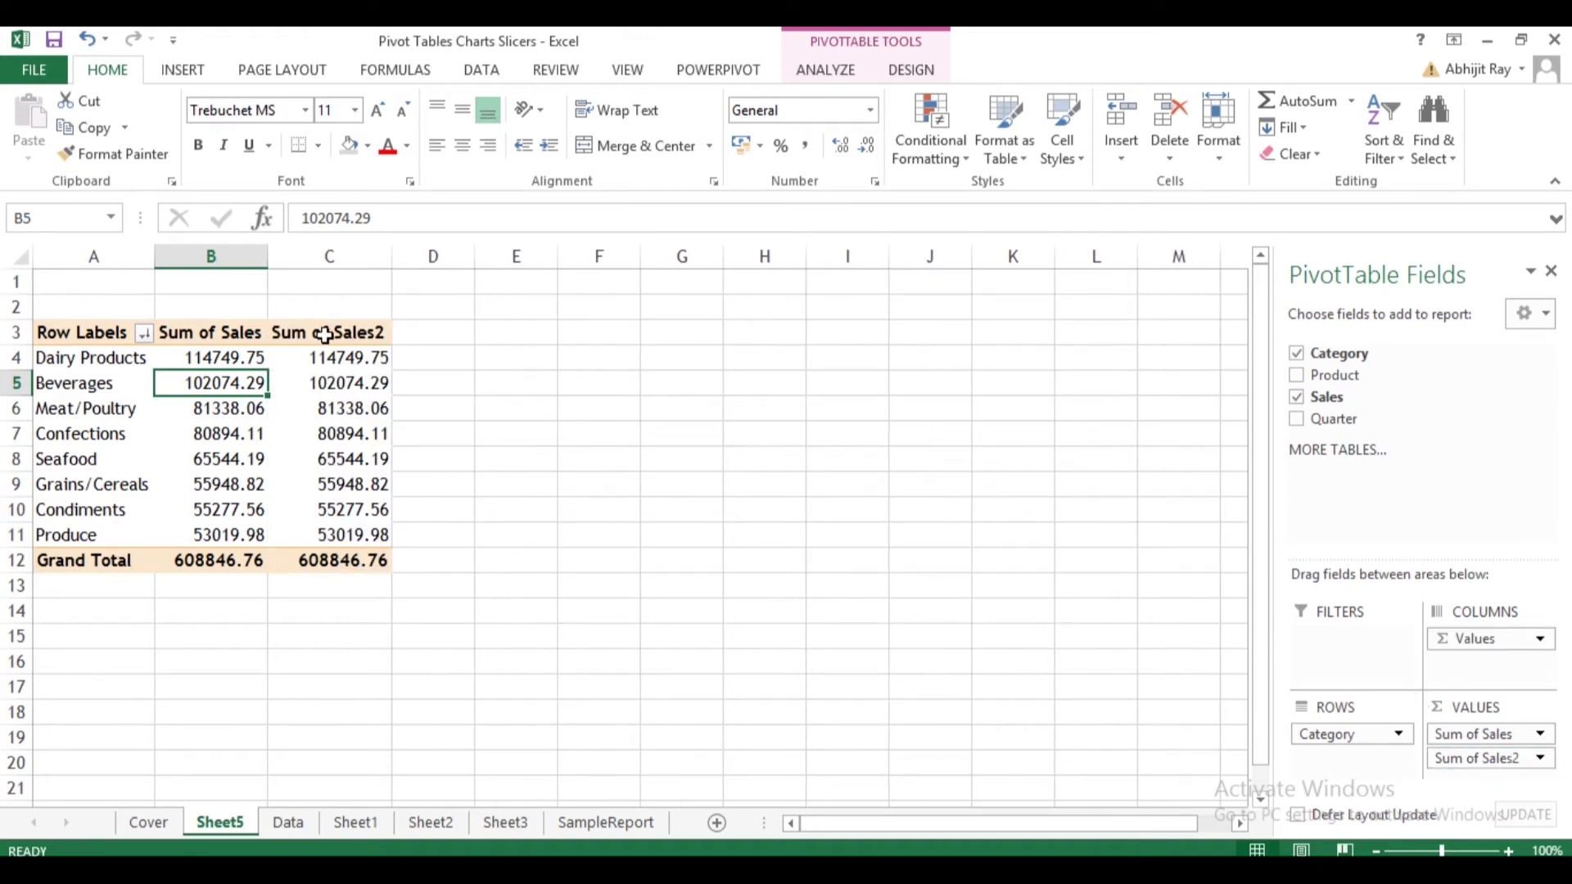
{"action": "left_click", "coordinate": [1540, 759]}
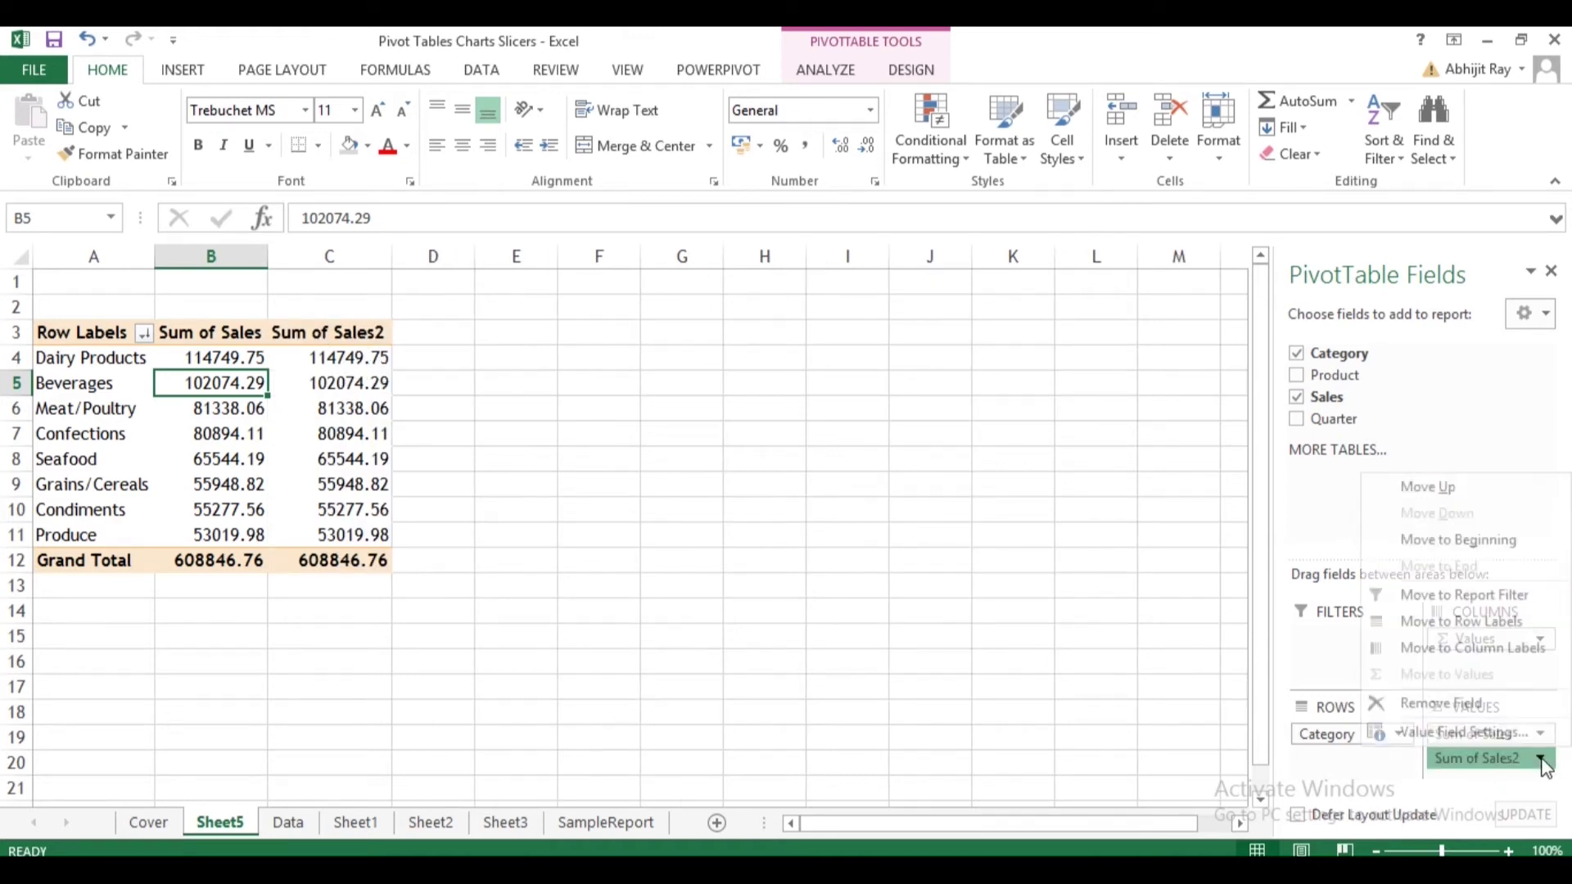
{"action": "left_click", "coordinate": [1500, 733]}
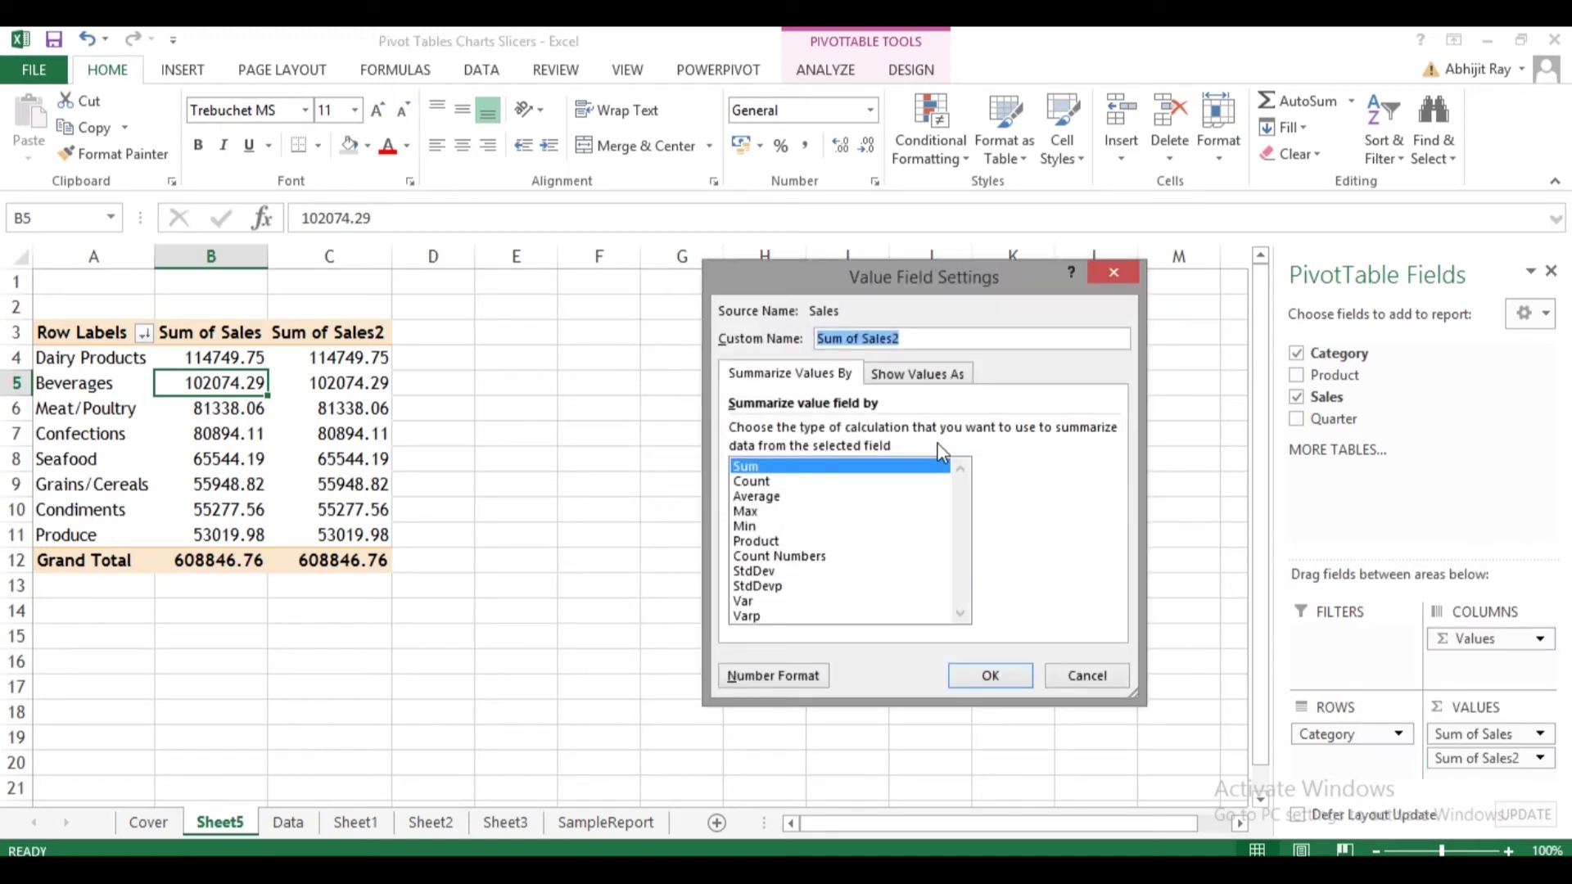
{"action": "left_click", "coordinate": [934, 378]}
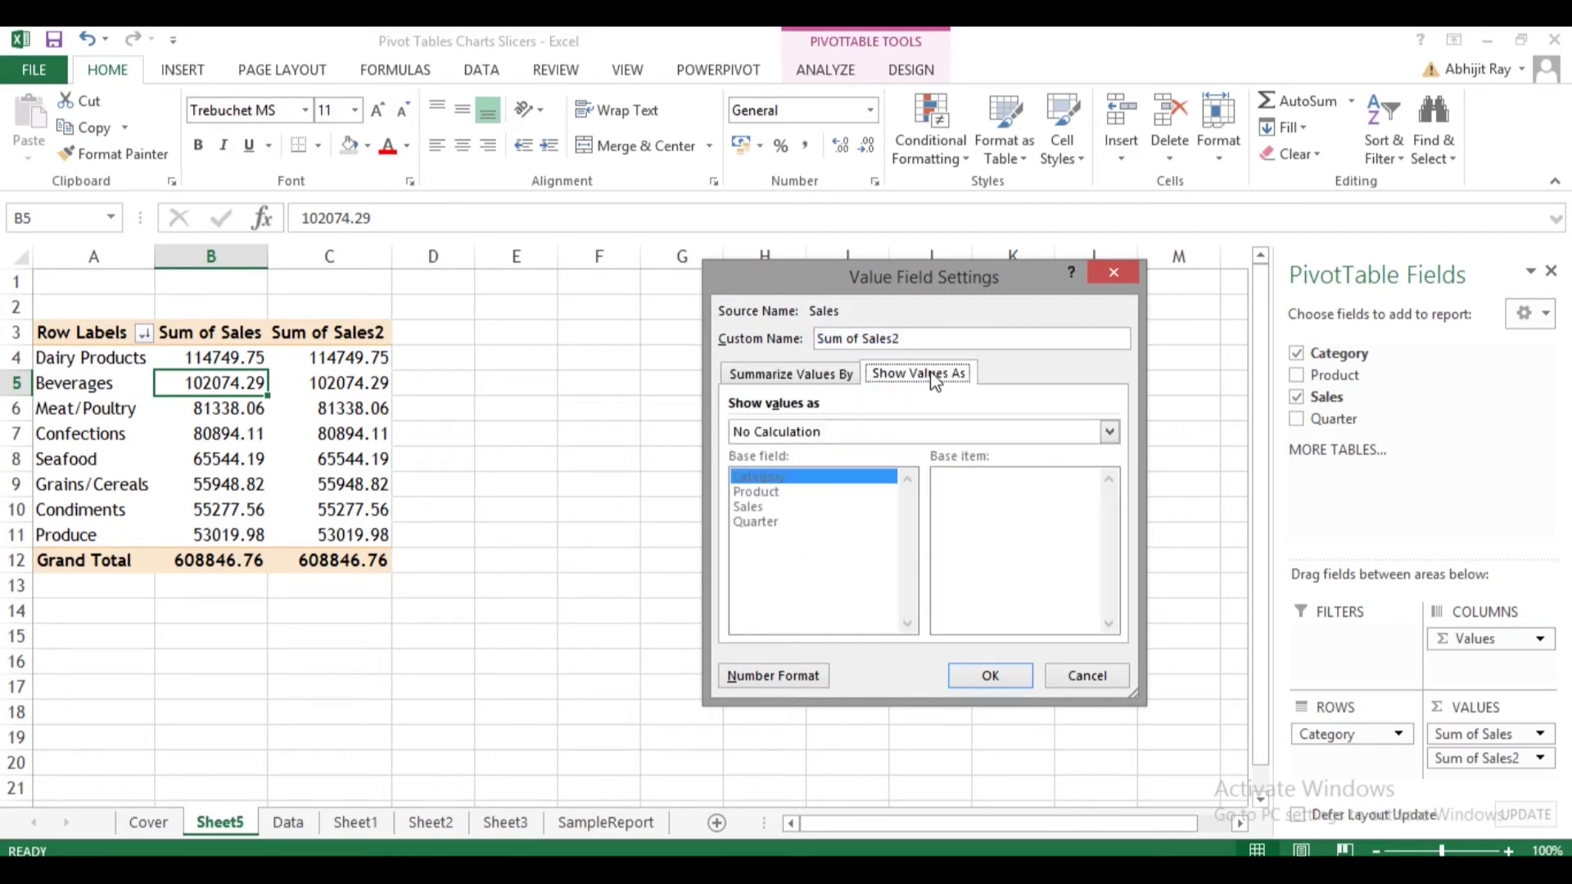
{"action": "left_click", "coordinate": [1110, 432]}
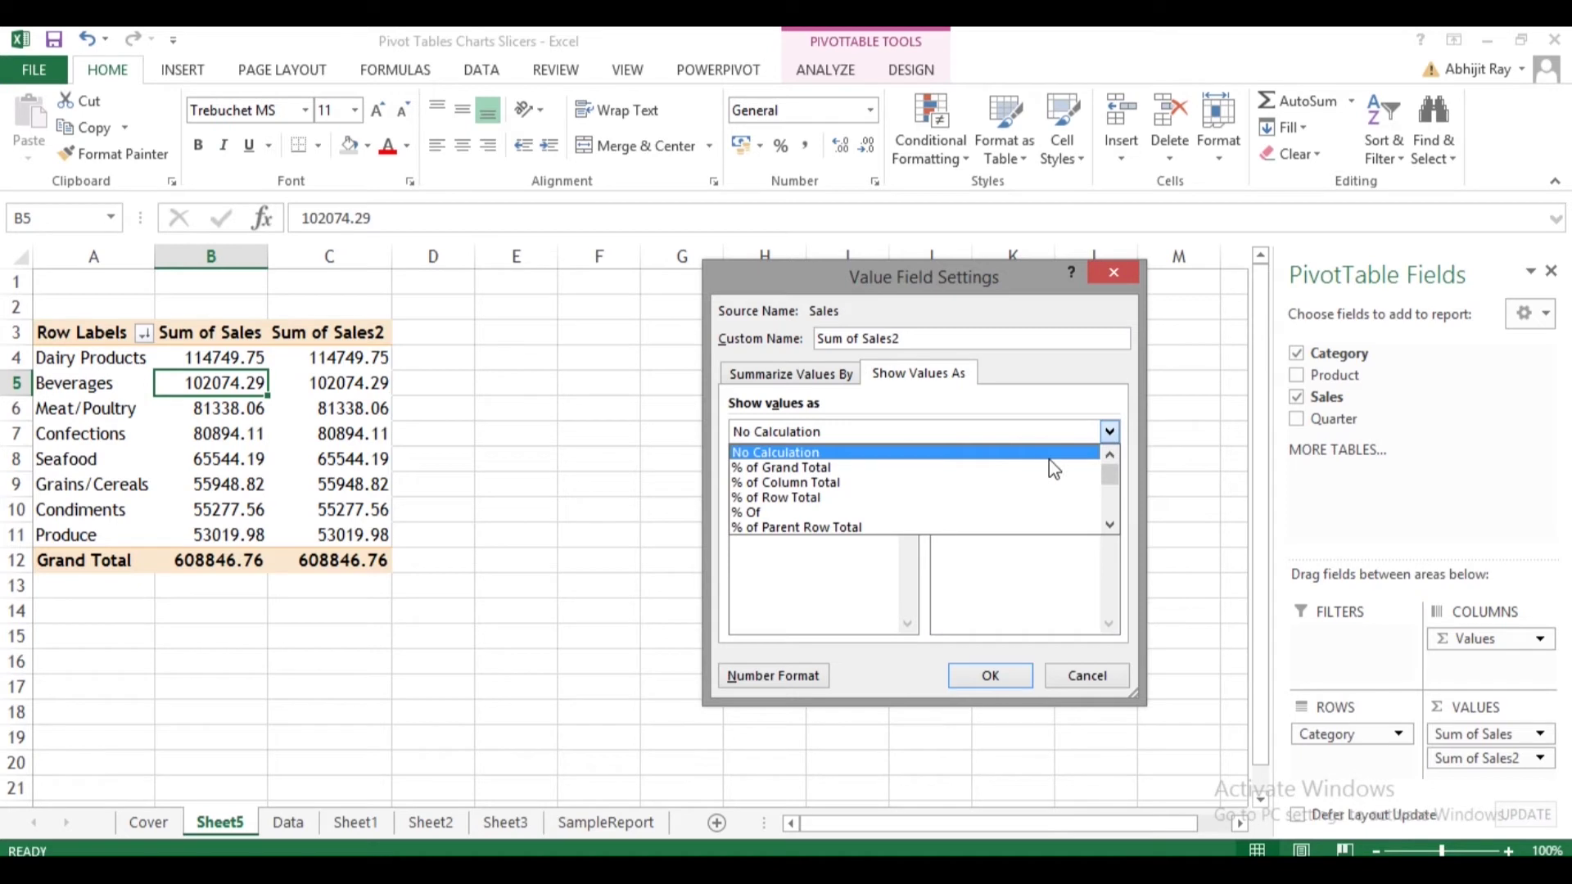
{"action": "left_click", "coordinate": [786, 469]}
{"action": "left_click", "coordinate": [807, 676]}
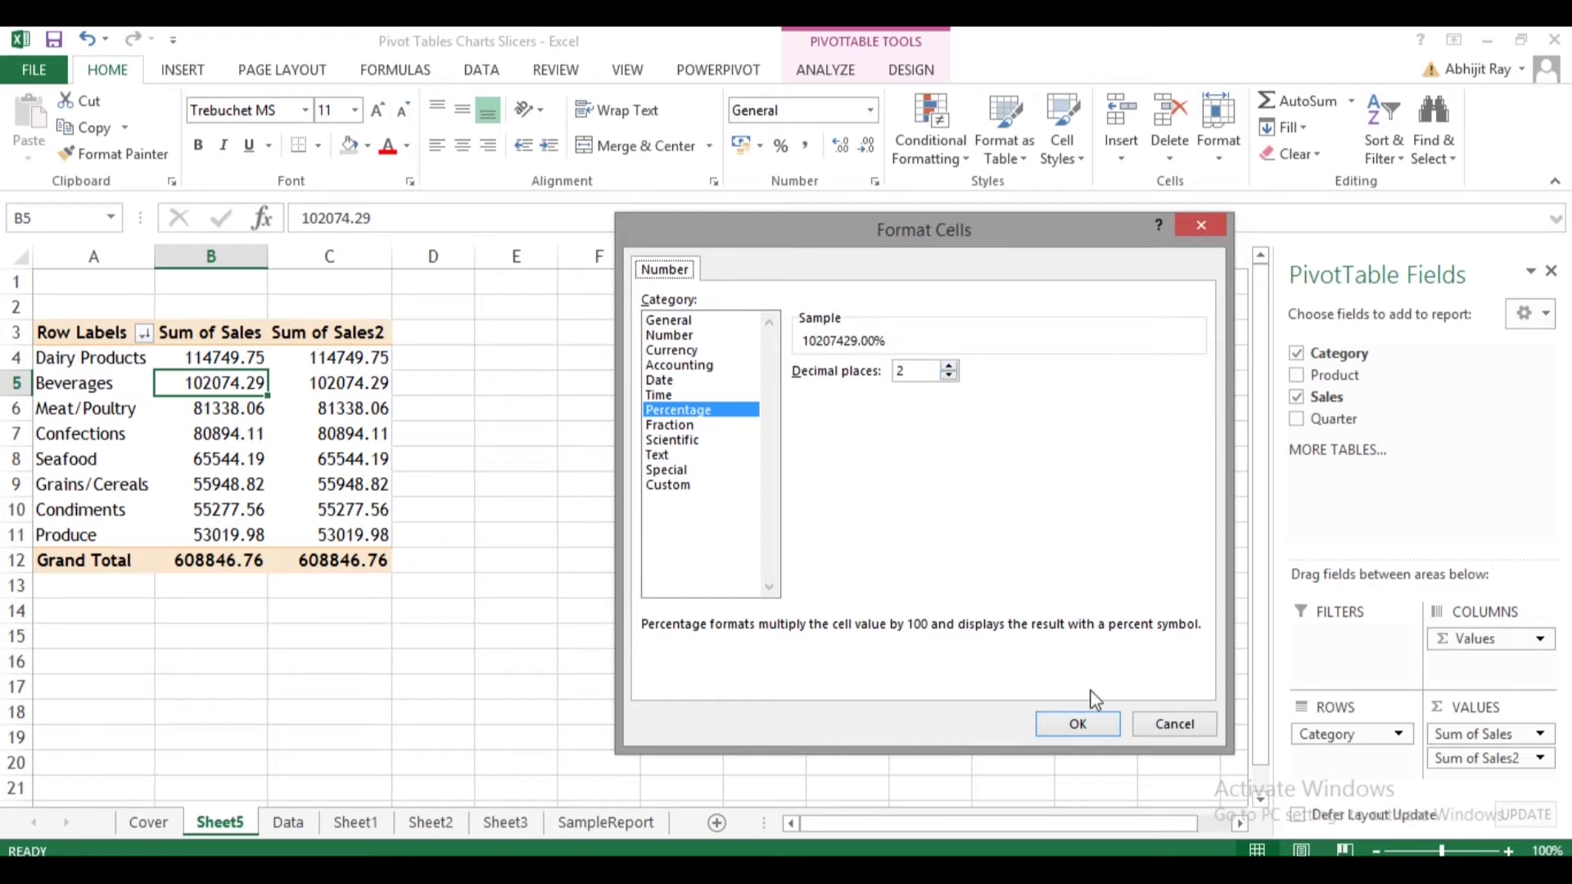
{"action": "left_click", "coordinate": [1079, 725]}
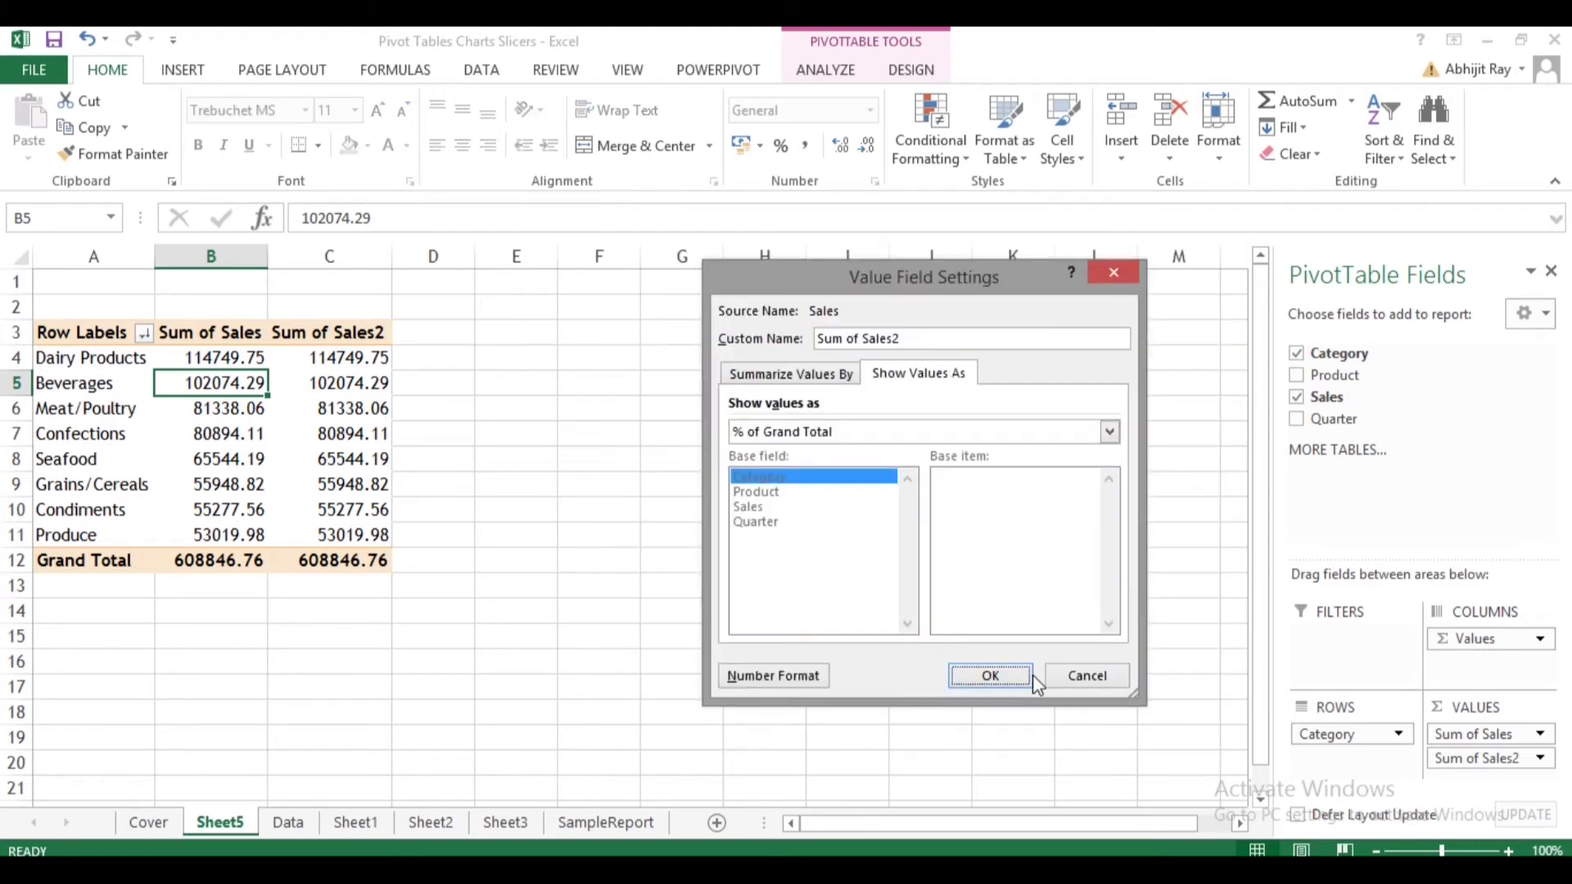
{"action": "left_click", "coordinate": [1019, 684]}
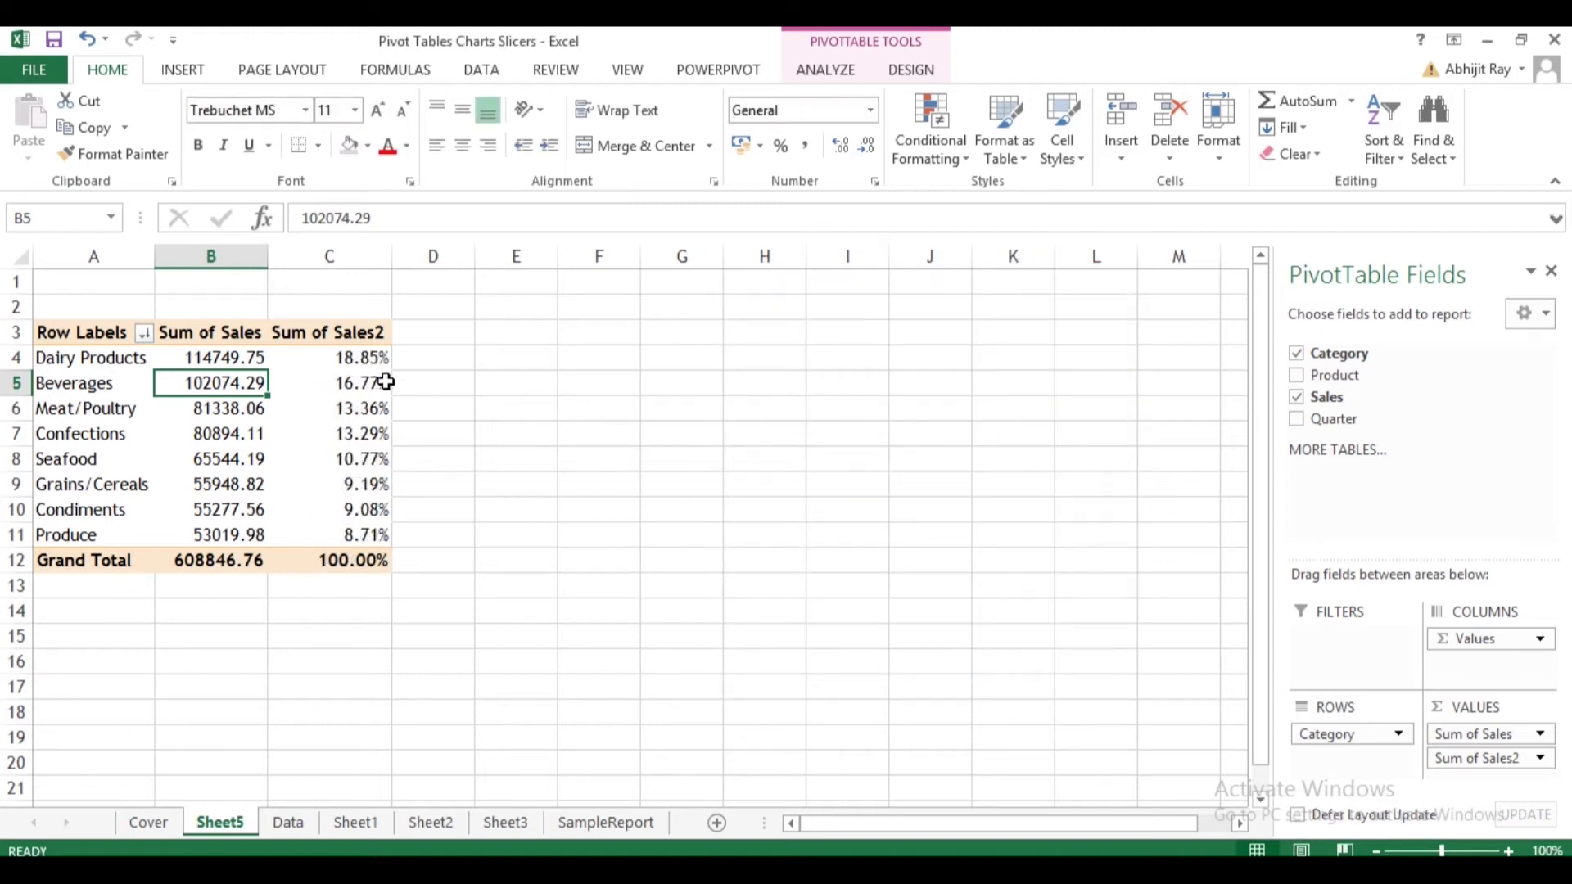
Rename the second Sales value field in the Sheet5 pivot table to % share.
{"action": "left_click_drag", "start_coordinate": [356, 354], "coordinate": [365, 533]}
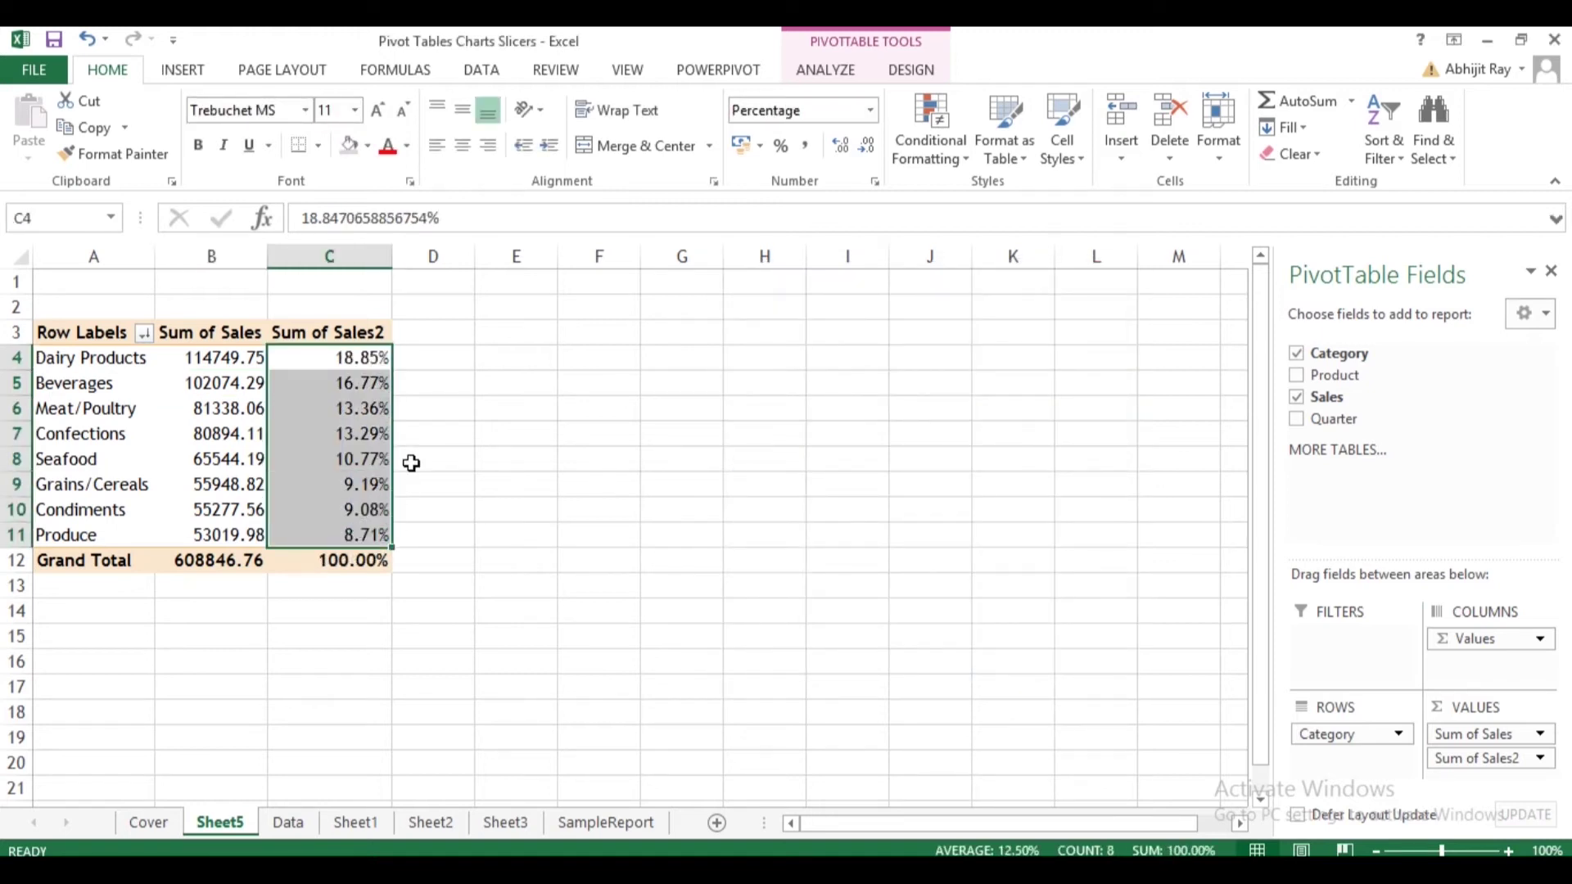
{"action": "left_click", "coordinate": [295, 357]}
{"action": "left_click", "coordinate": [95, 364]}
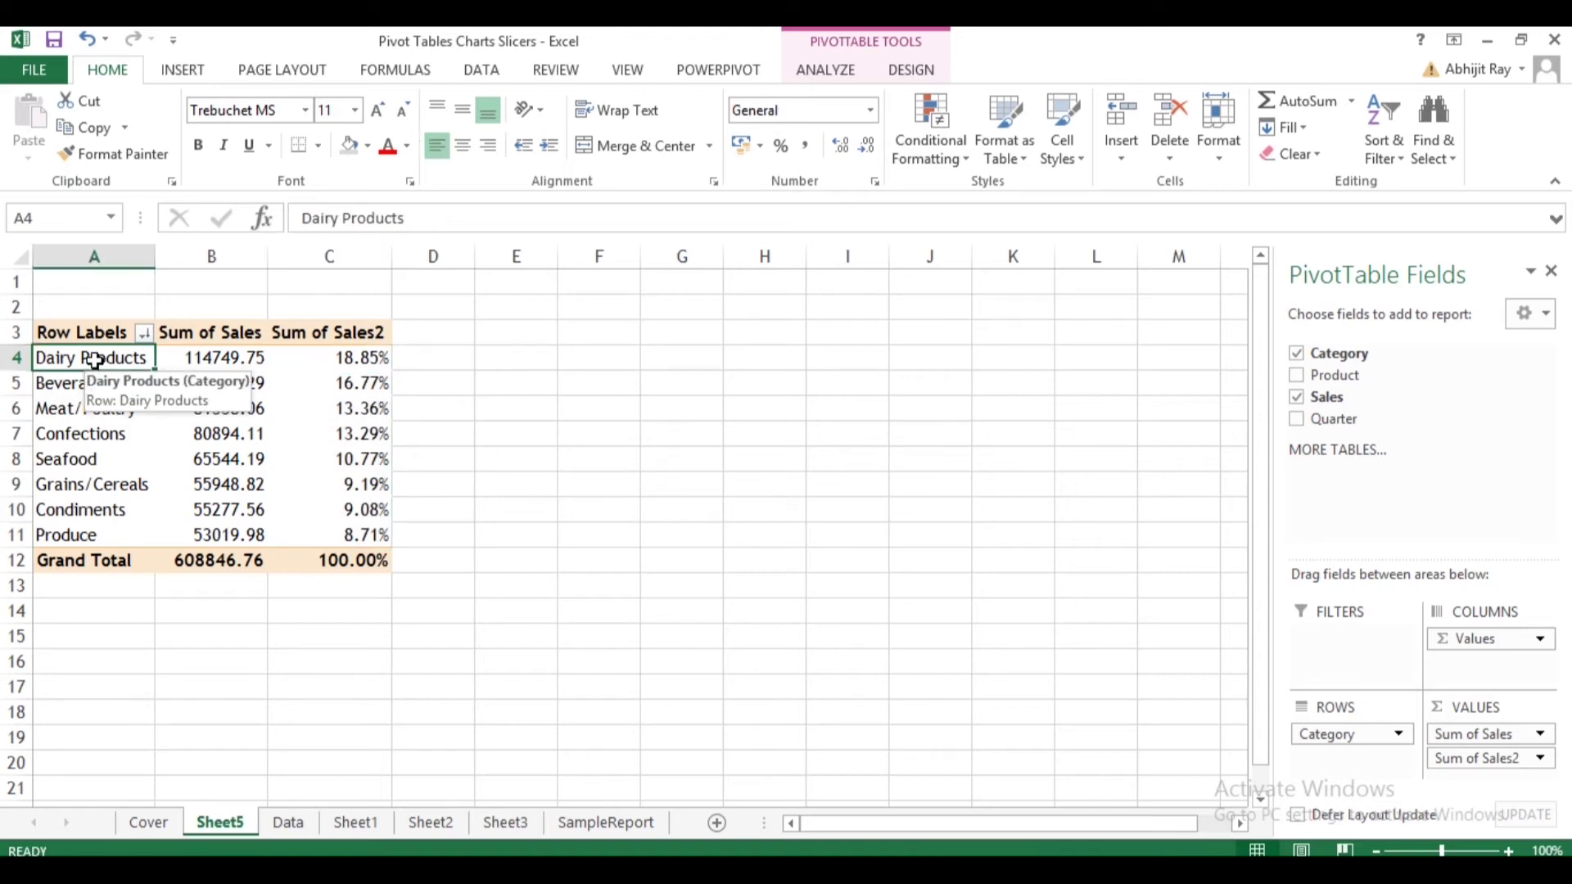
{"action": "left_click", "coordinate": [1475, 756]}
{"action": "left_click", "coordinate": [1465, 733]}
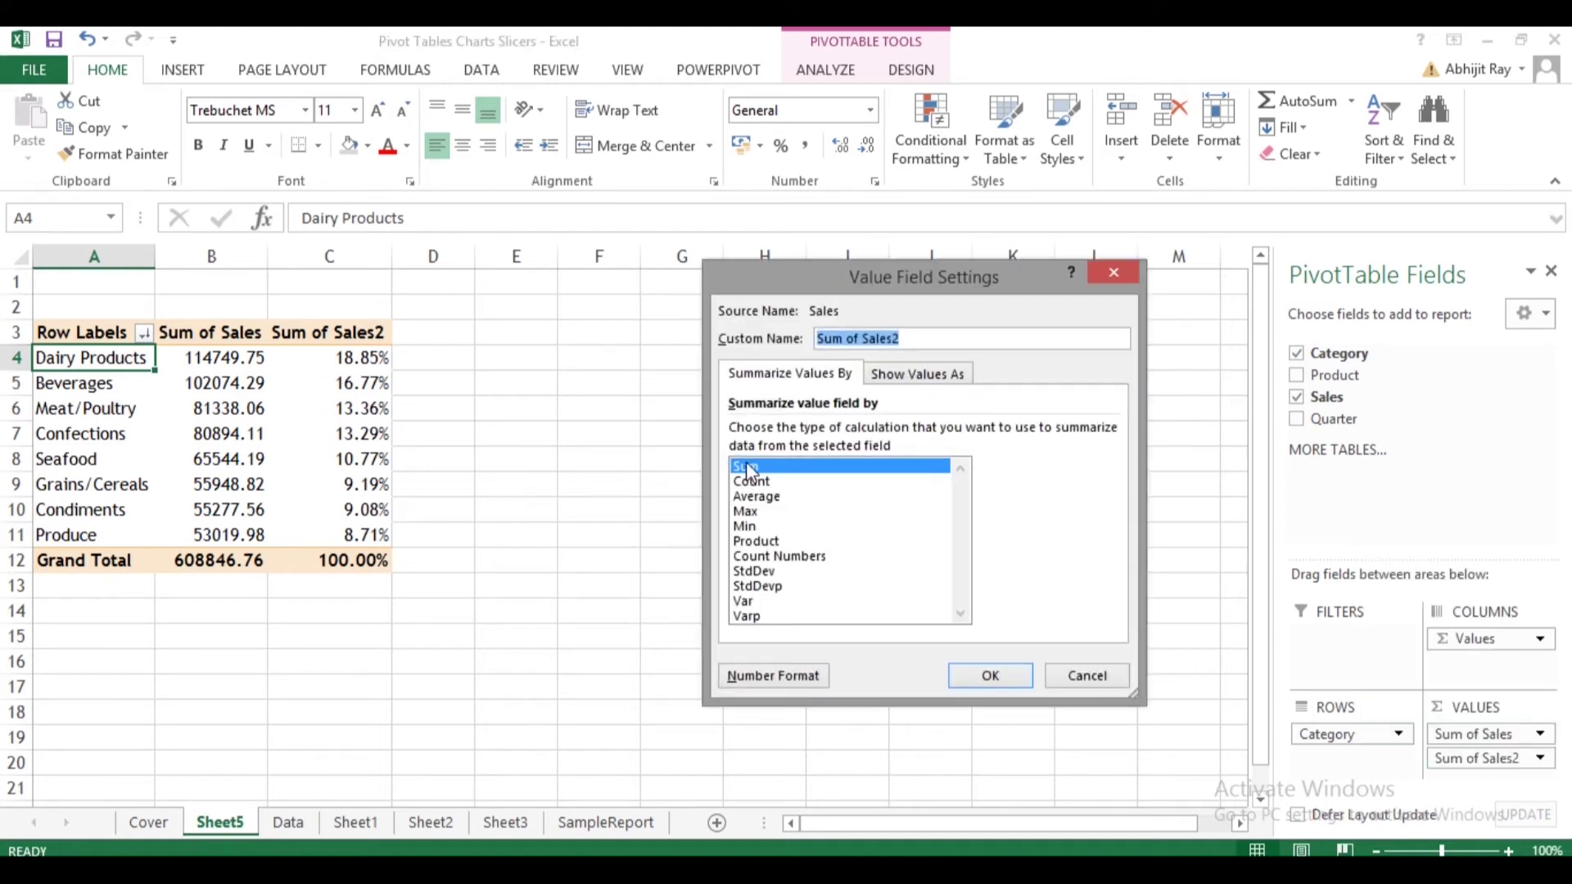
{"action": "type", "text": "% share"}
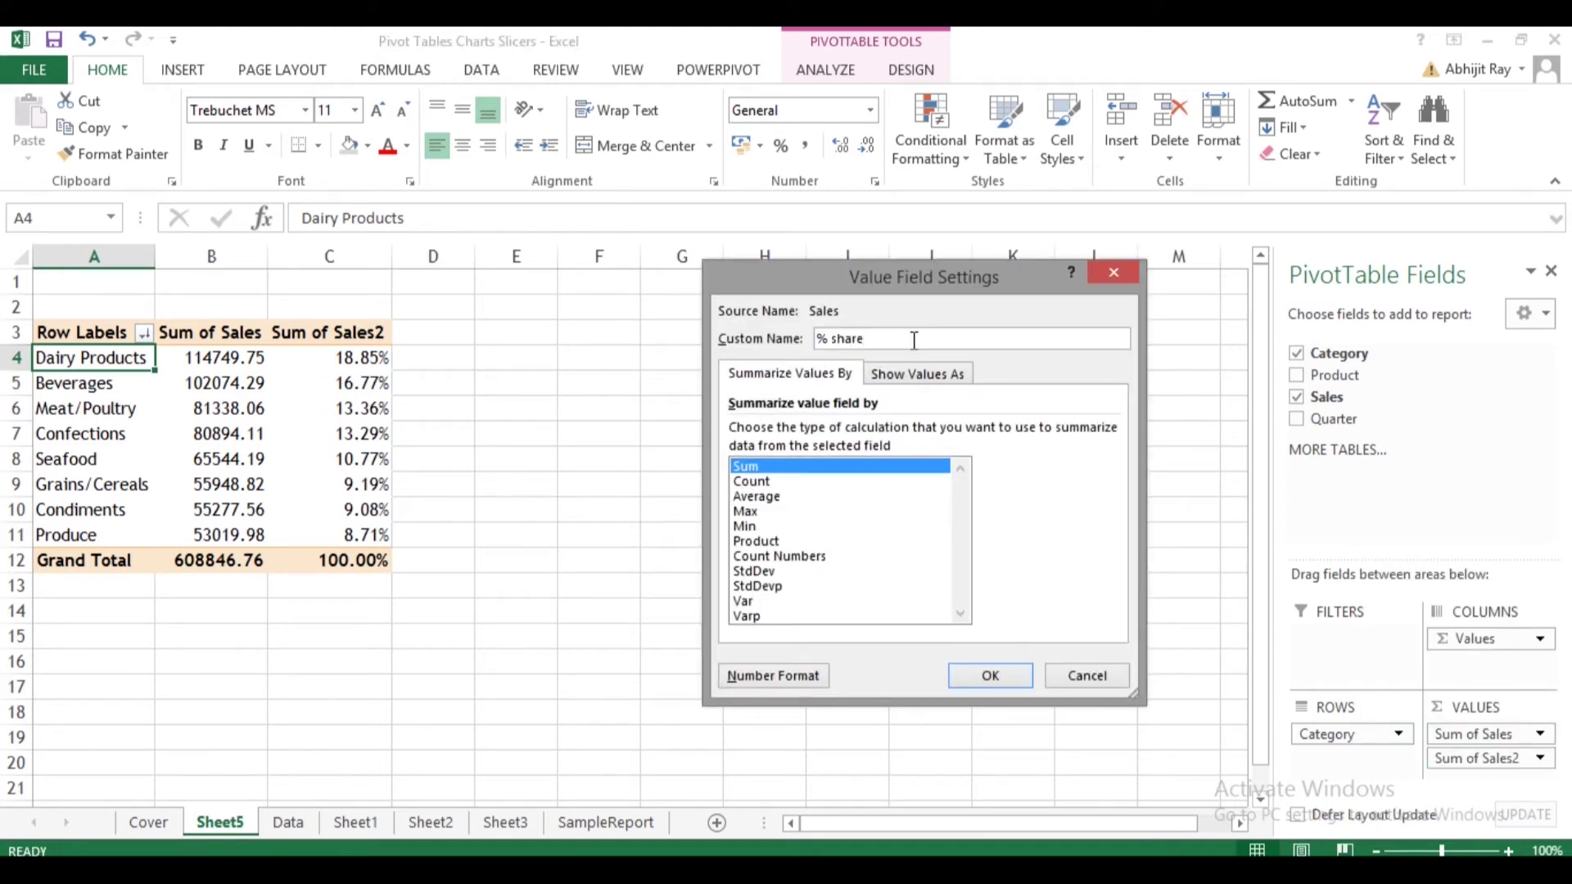
{"action": "key", "text": "Return"}
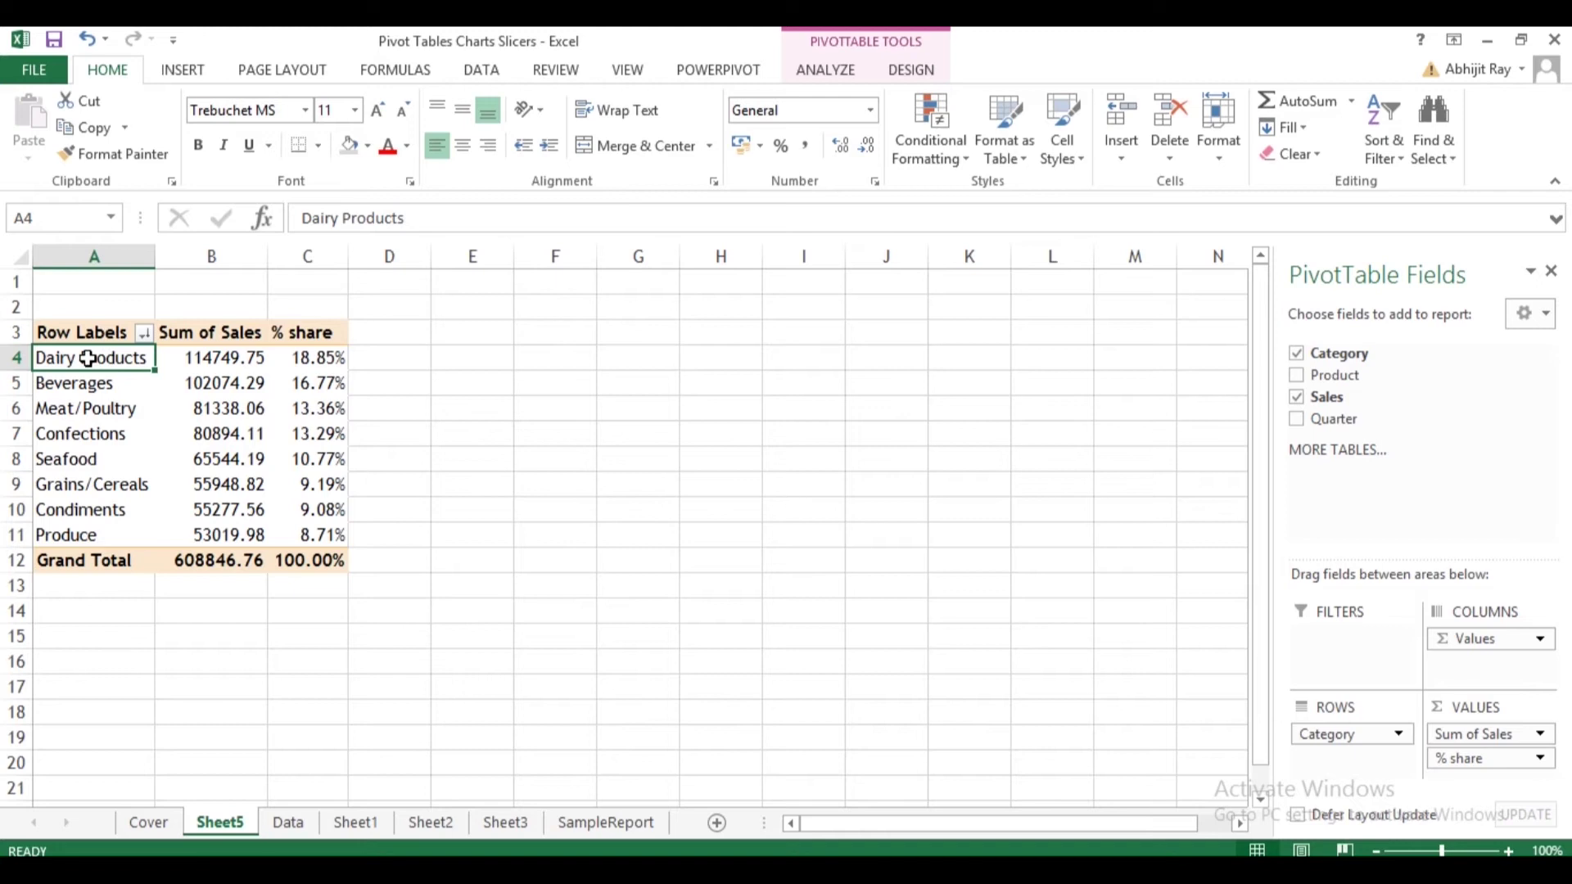
Enter =SUM(C4:C6) in E4 beside the pivot table to total the % share of the top 3 categories.
{"action": "left_click_drag", "start_coordinate": [88, 358], "coordinate": [312, 409]}
{"action": "left_click", "coordinate": [427, 487]}
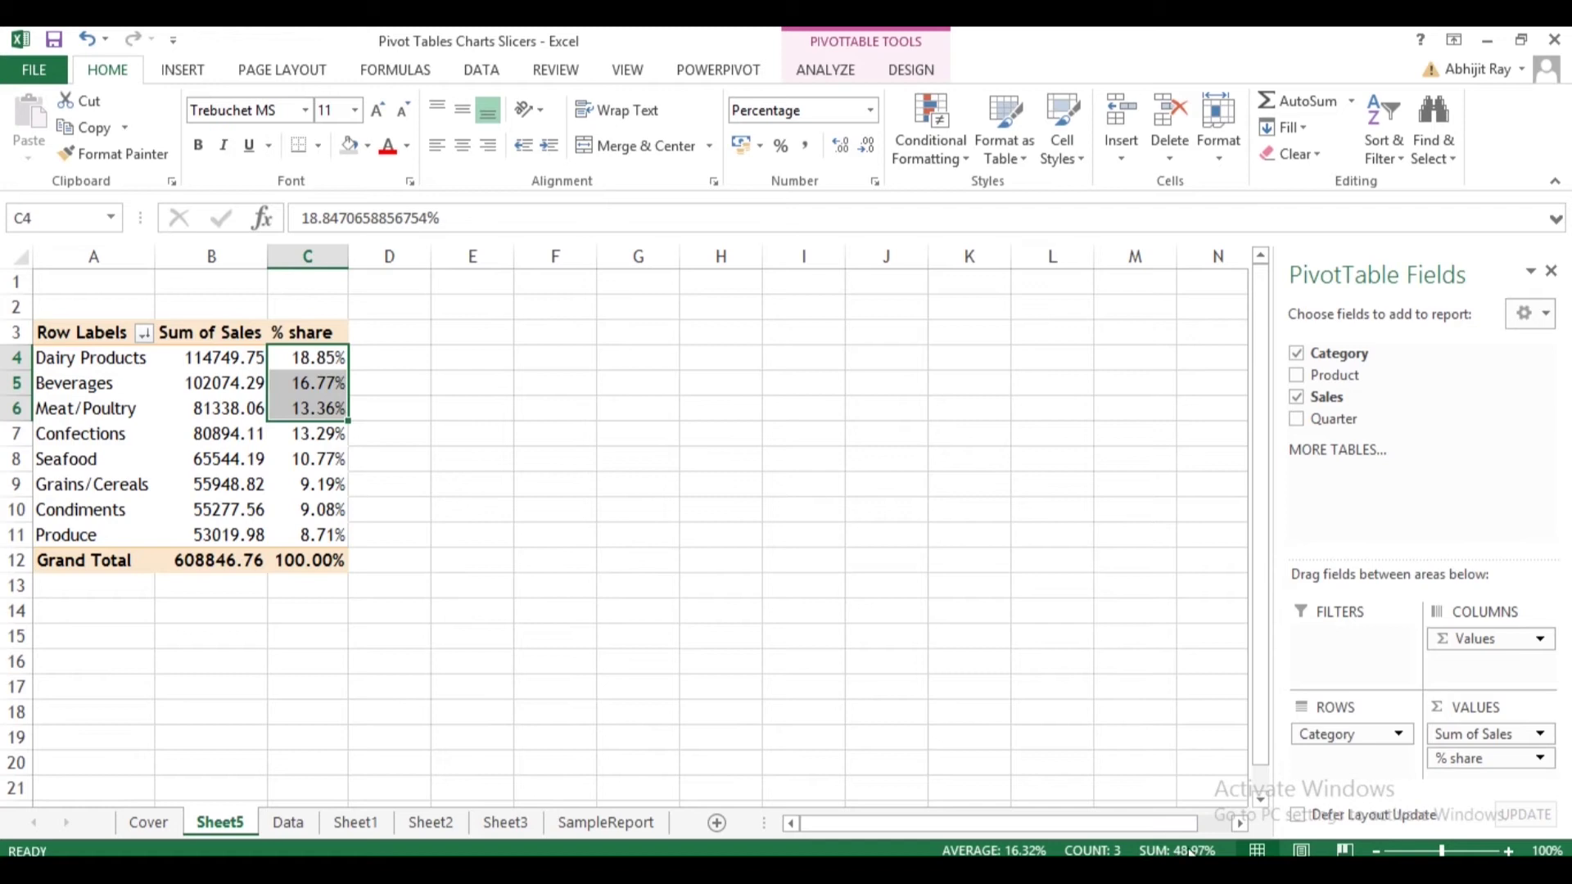
{"action": "left_click", "coordinate": [462, 362]}
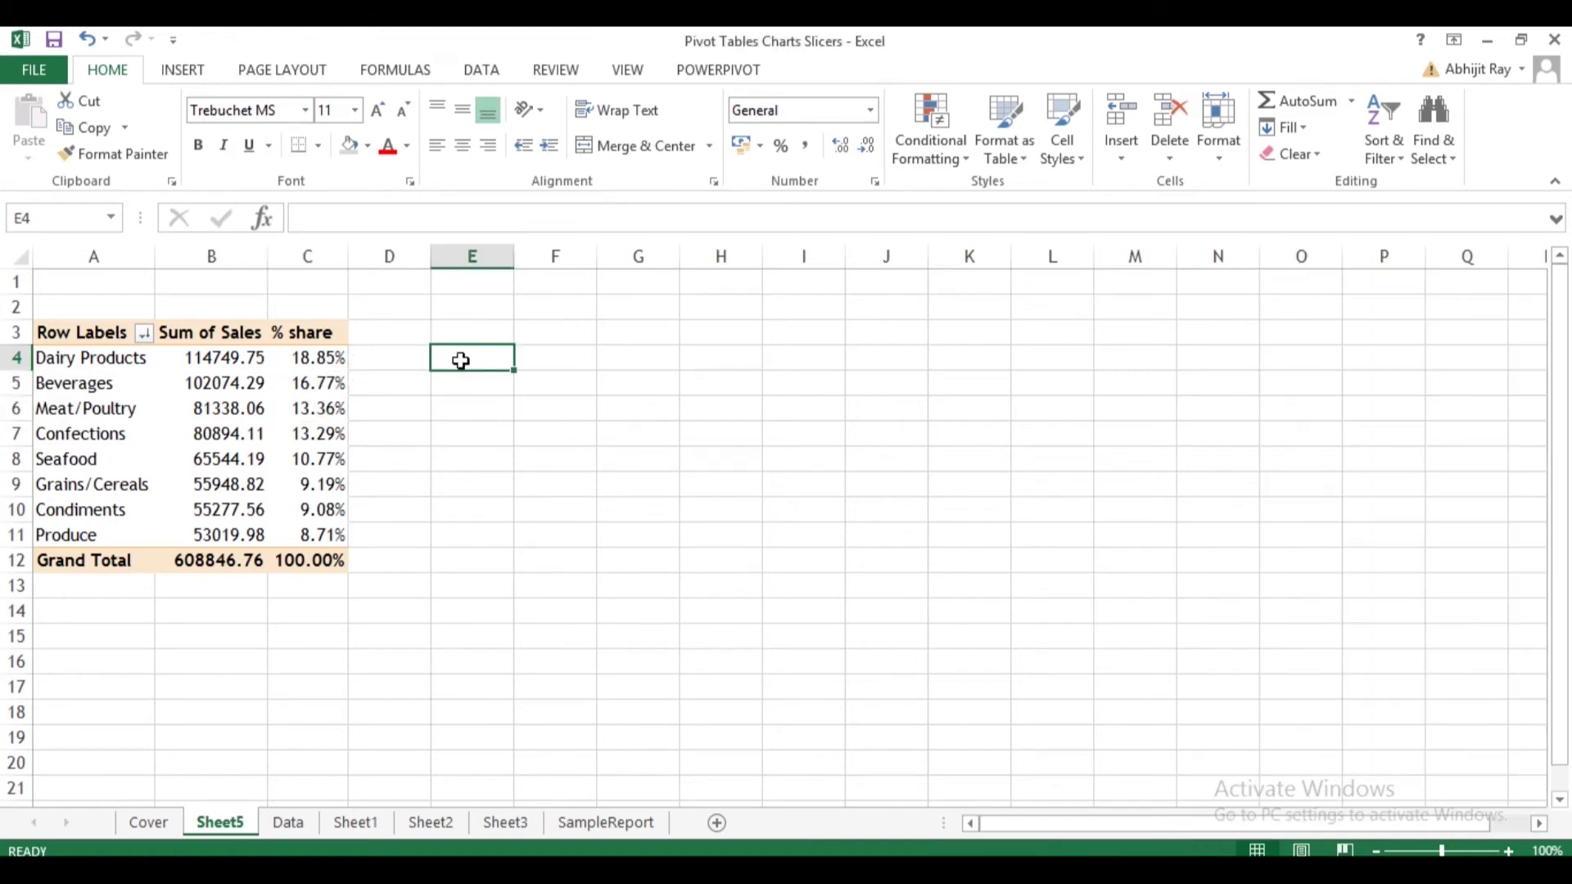
{"action": "type", "text": "=s"}
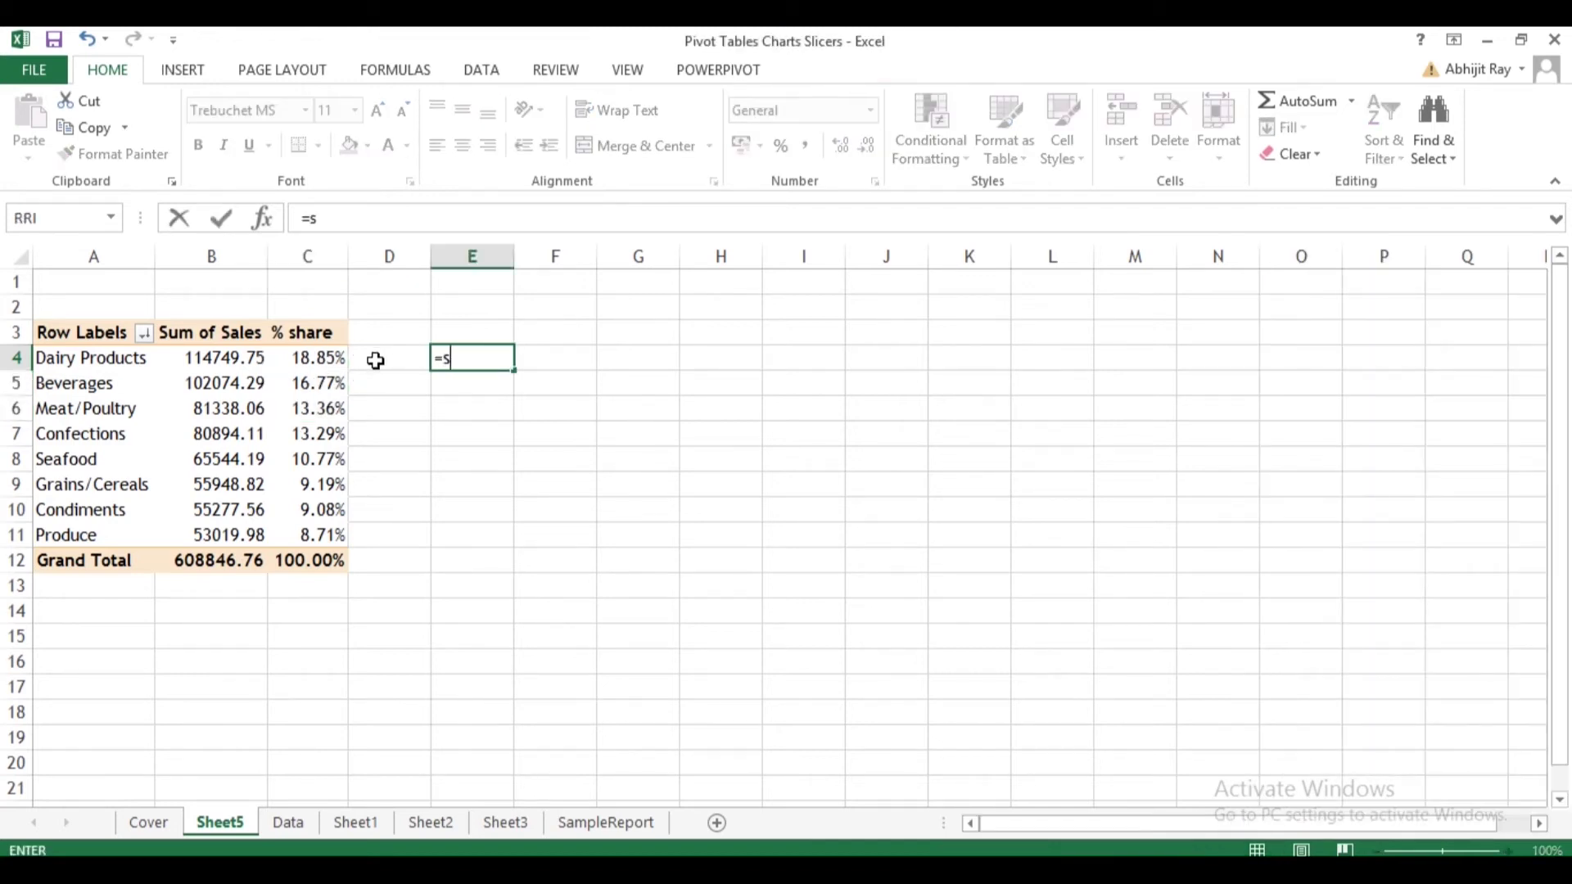
{"action": "type", "text": "um("}
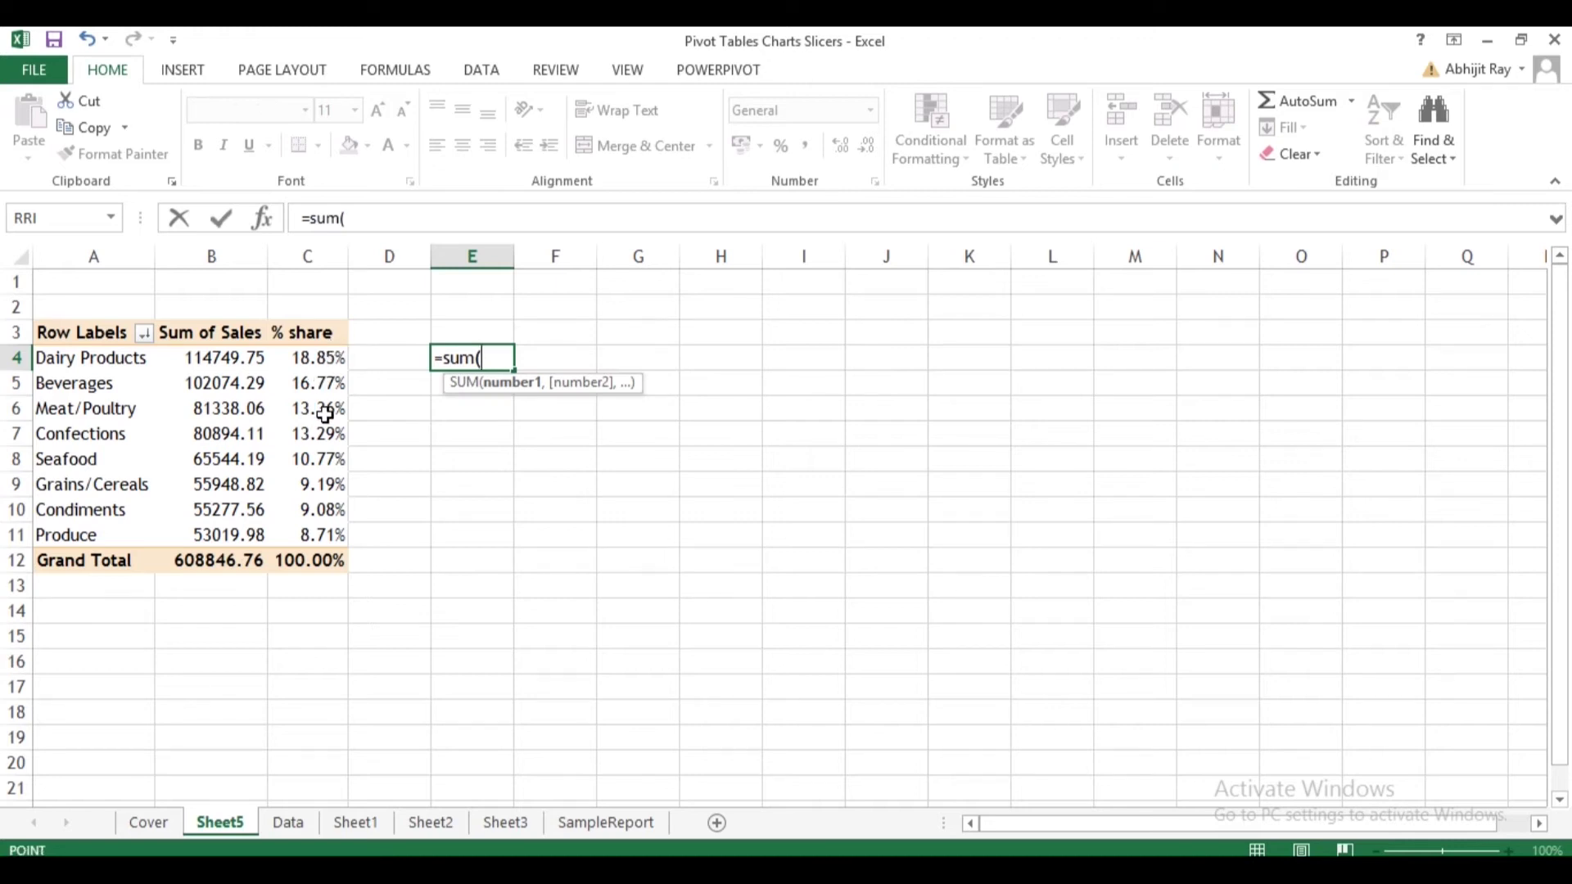
{"action": "left_click_drag", "start_coordinate": [315, 358], "coordinate": [320, 400]}
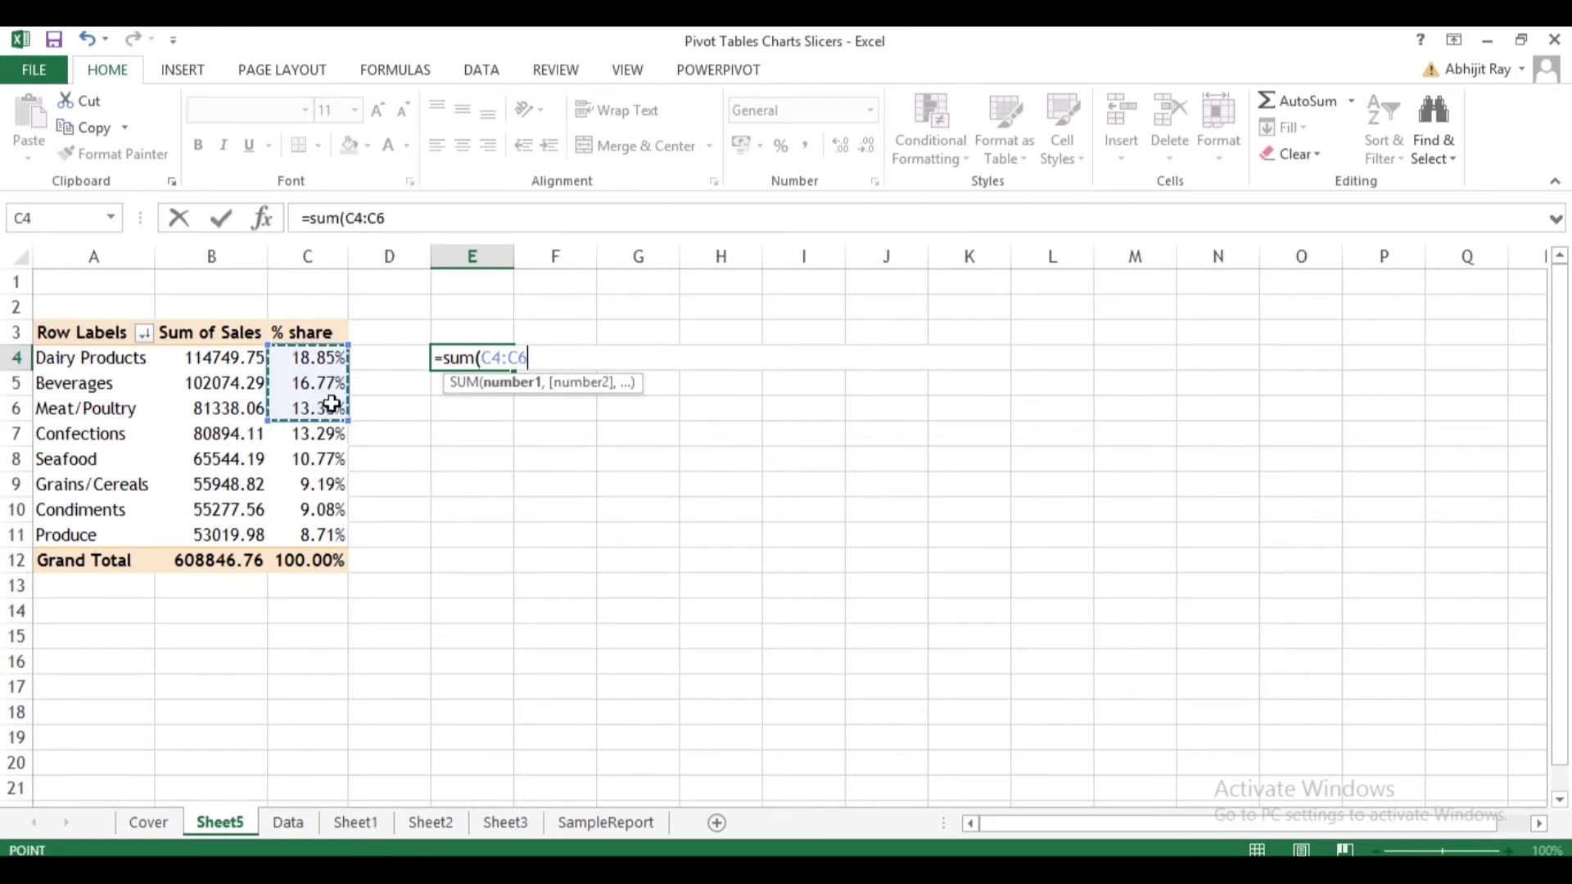
{"action": "key", "text": "Return"}
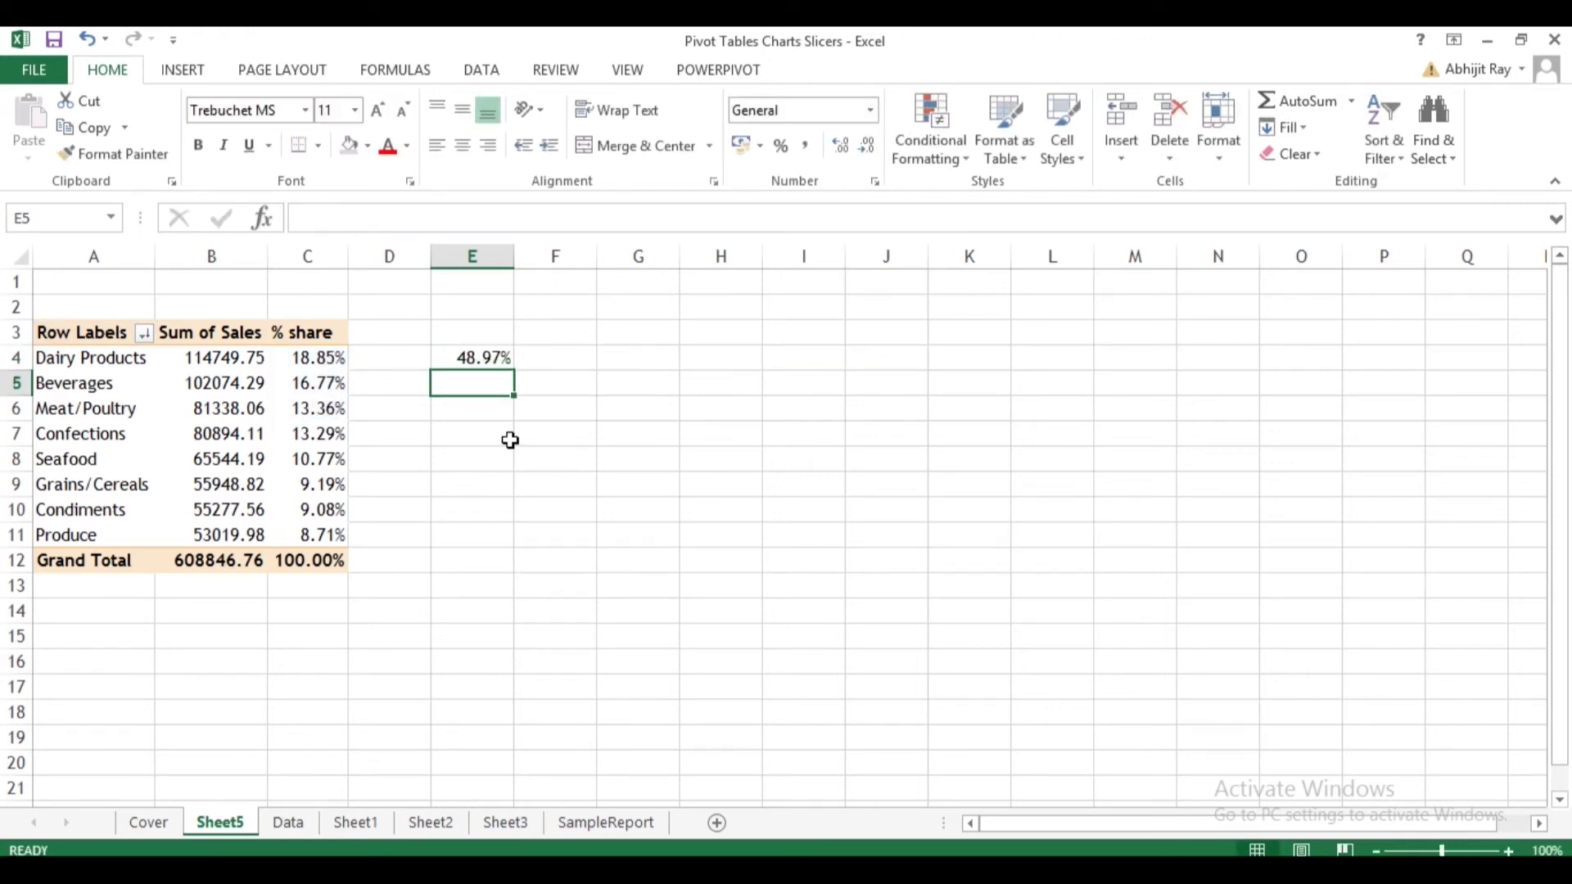
Copy the top 3 categories' total share from E4 into M6 on the Data sheet as a fixed value shown as a percentage.
{"action": "left_click", "coordinate": [498, 364]}
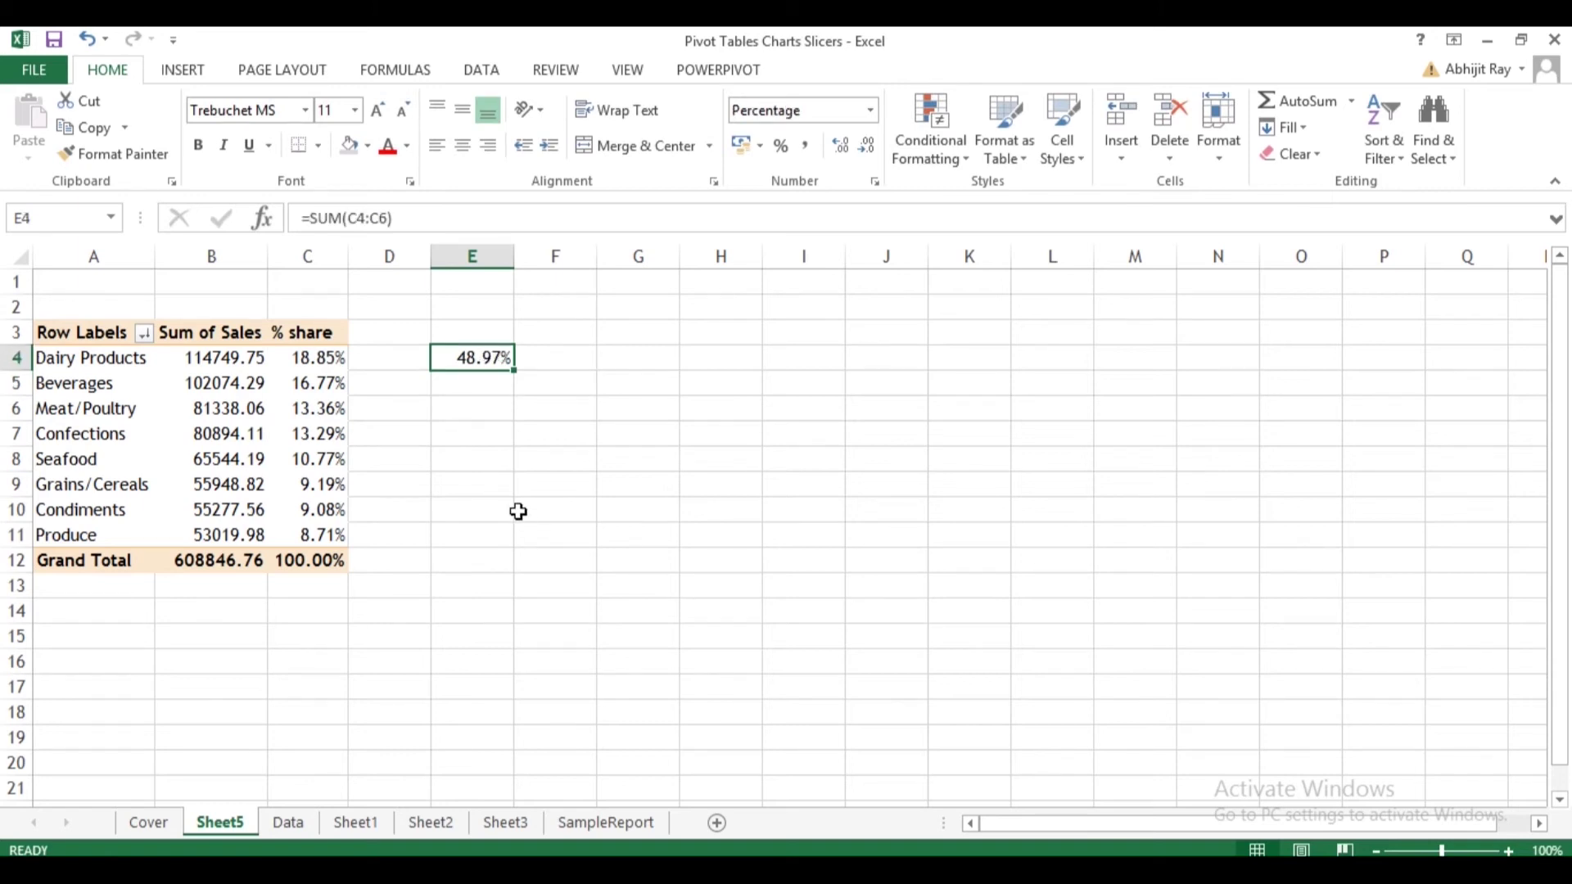
{"action": "key", "text": "ctrl+c"}
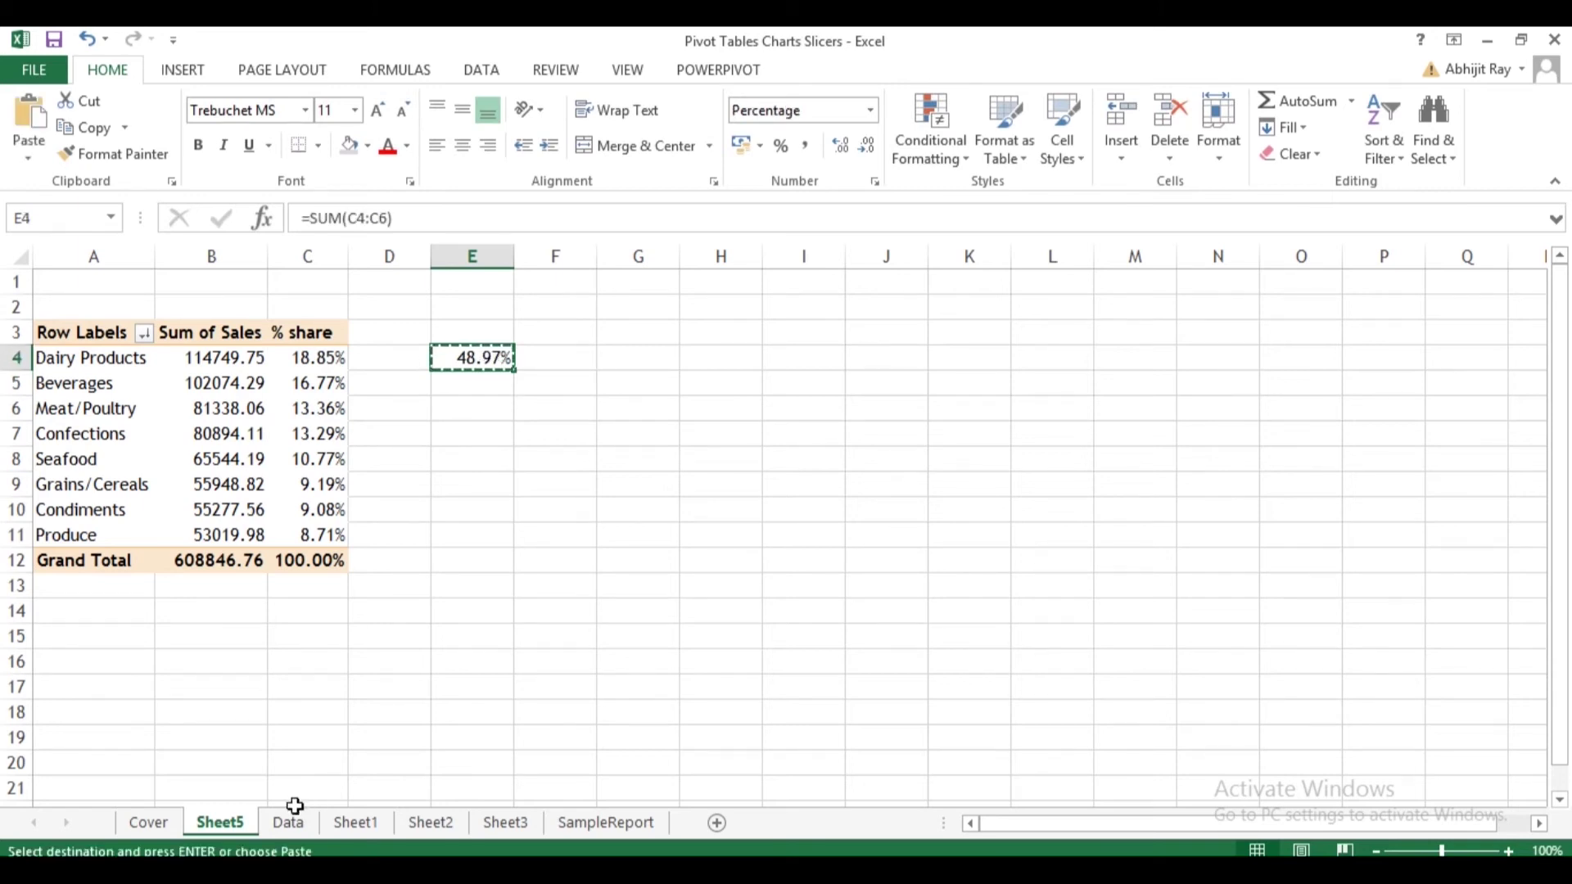
{"action": "left_click", "coordinate": [290, 823]}
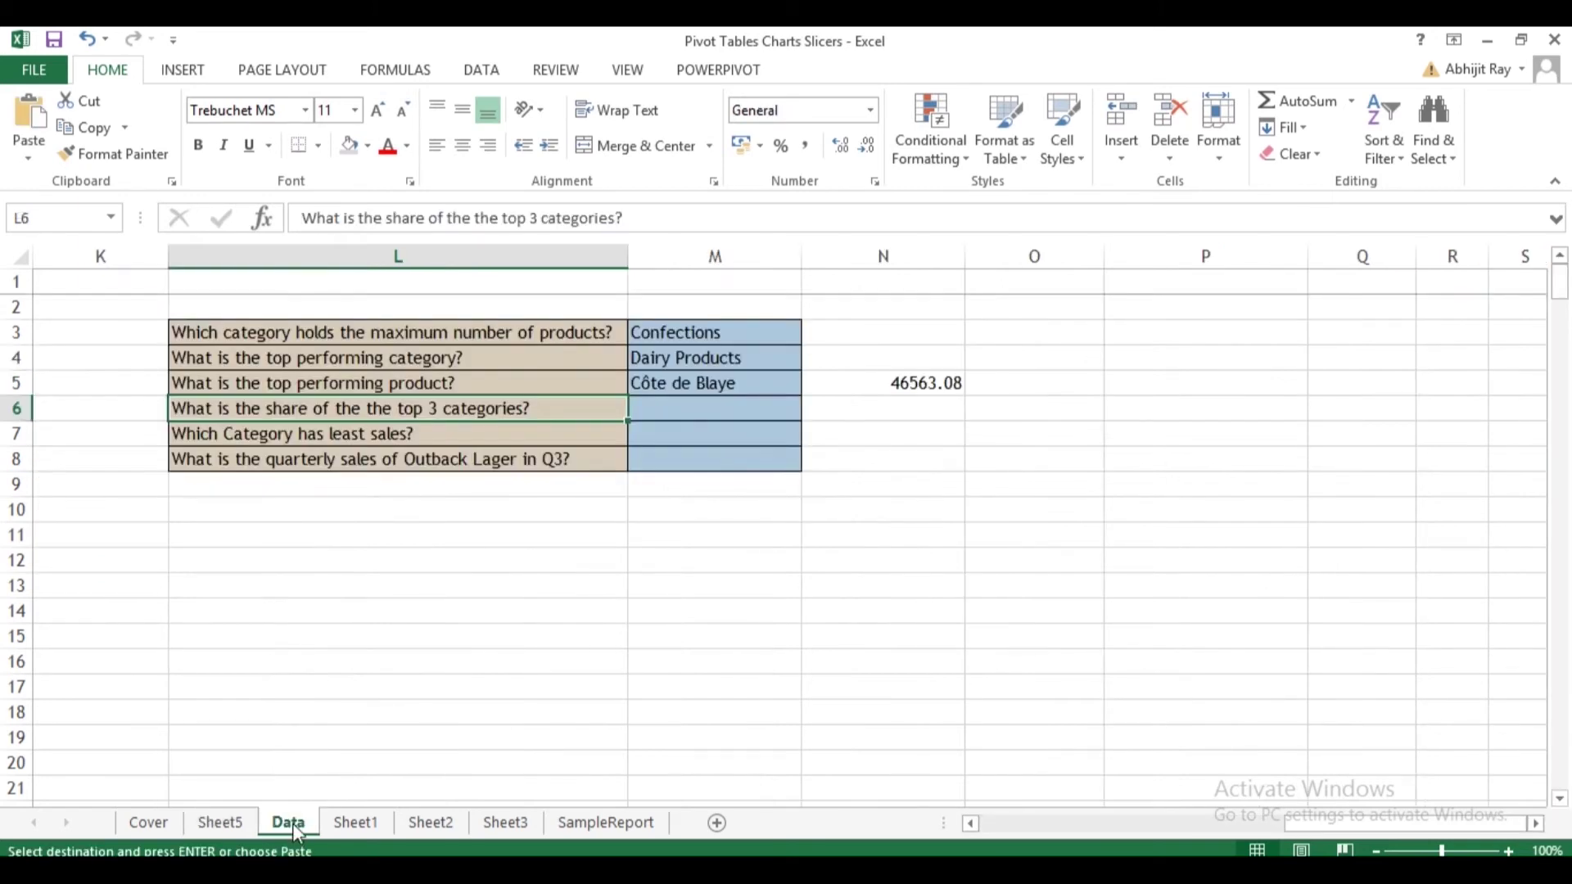
{"action": "left_click", "coordinate": [712, 407]}
{"action": "right_click", "coordinate": [711, 407]}
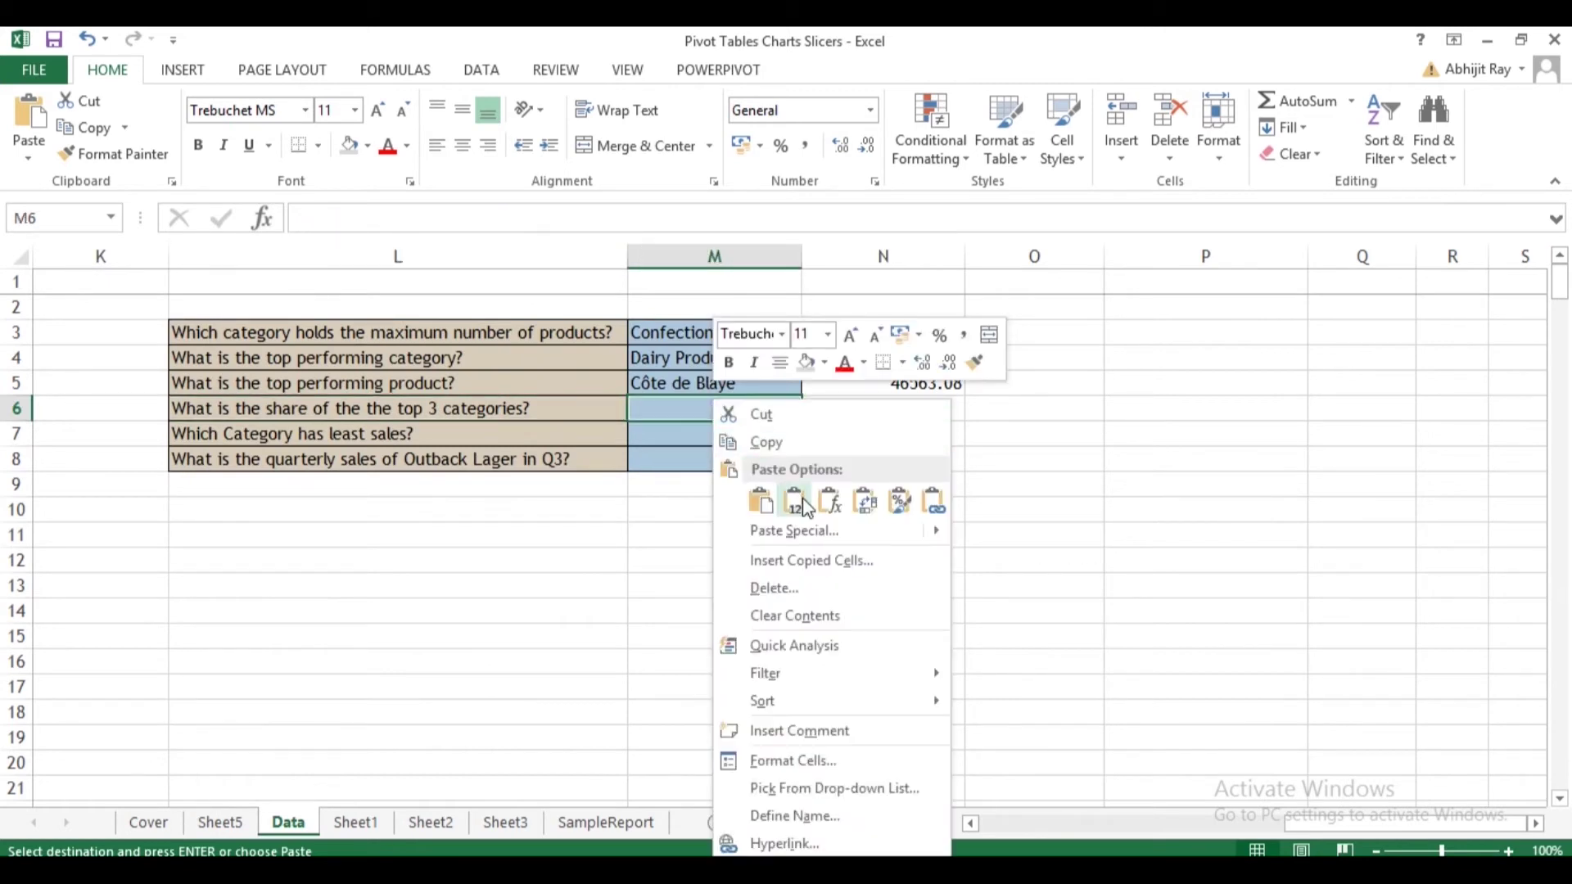
{"action": "left_click", "coordinate": [829, 506]}
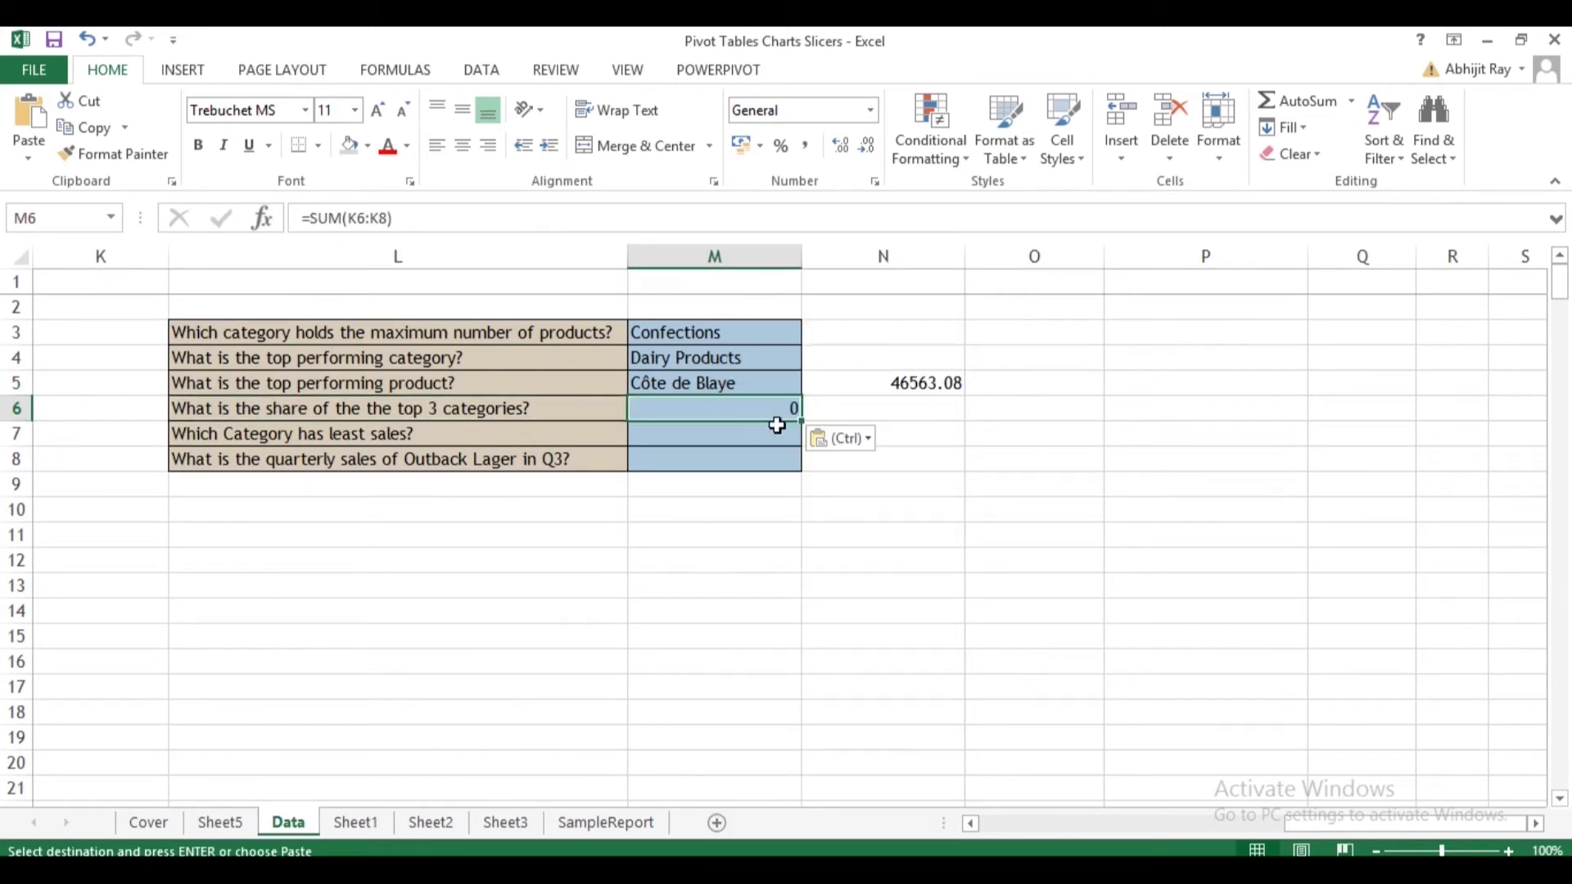
{"action": "key", "text": "ctrl+z"}
{"action": "right_click", "coordinate": [844, 405]}
{"action": "left_click", "coordinate": [920, 502]}
Copy Produce, the category with the least sales, from the Sheet5 pivot table into M7 on the Data sheet.
{"action": "left_click", "coordinate": [219, 822]}
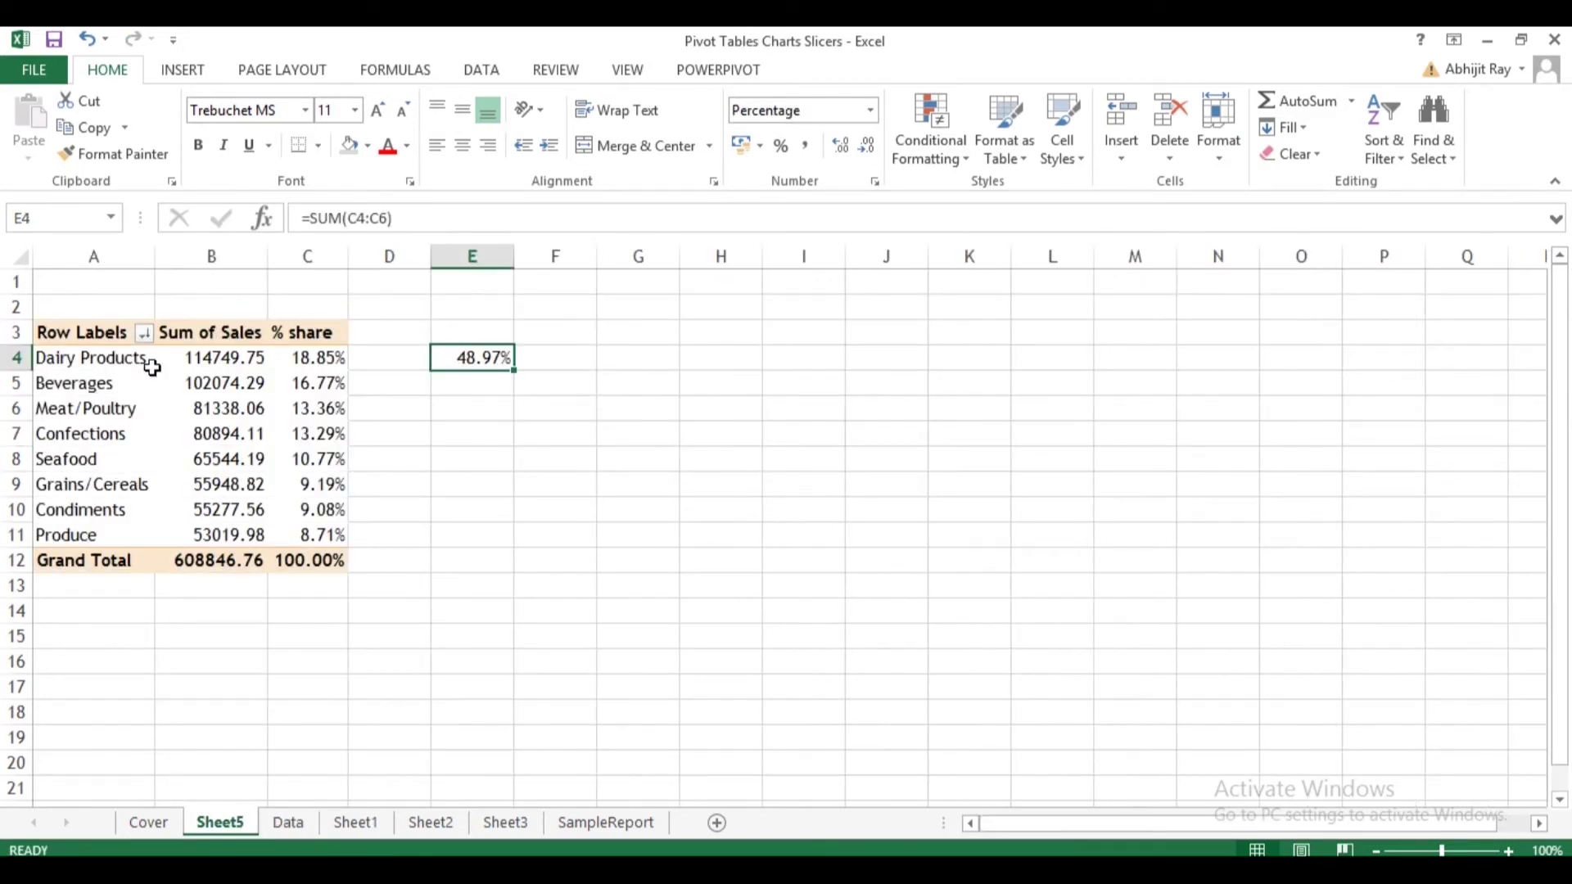
{"action": "left_click", "coordinate": [144, 334]}
{"action": "left_click", "coordinate": [141, 342]}
{"action": "left_click", "coordinate": [70, 536]}
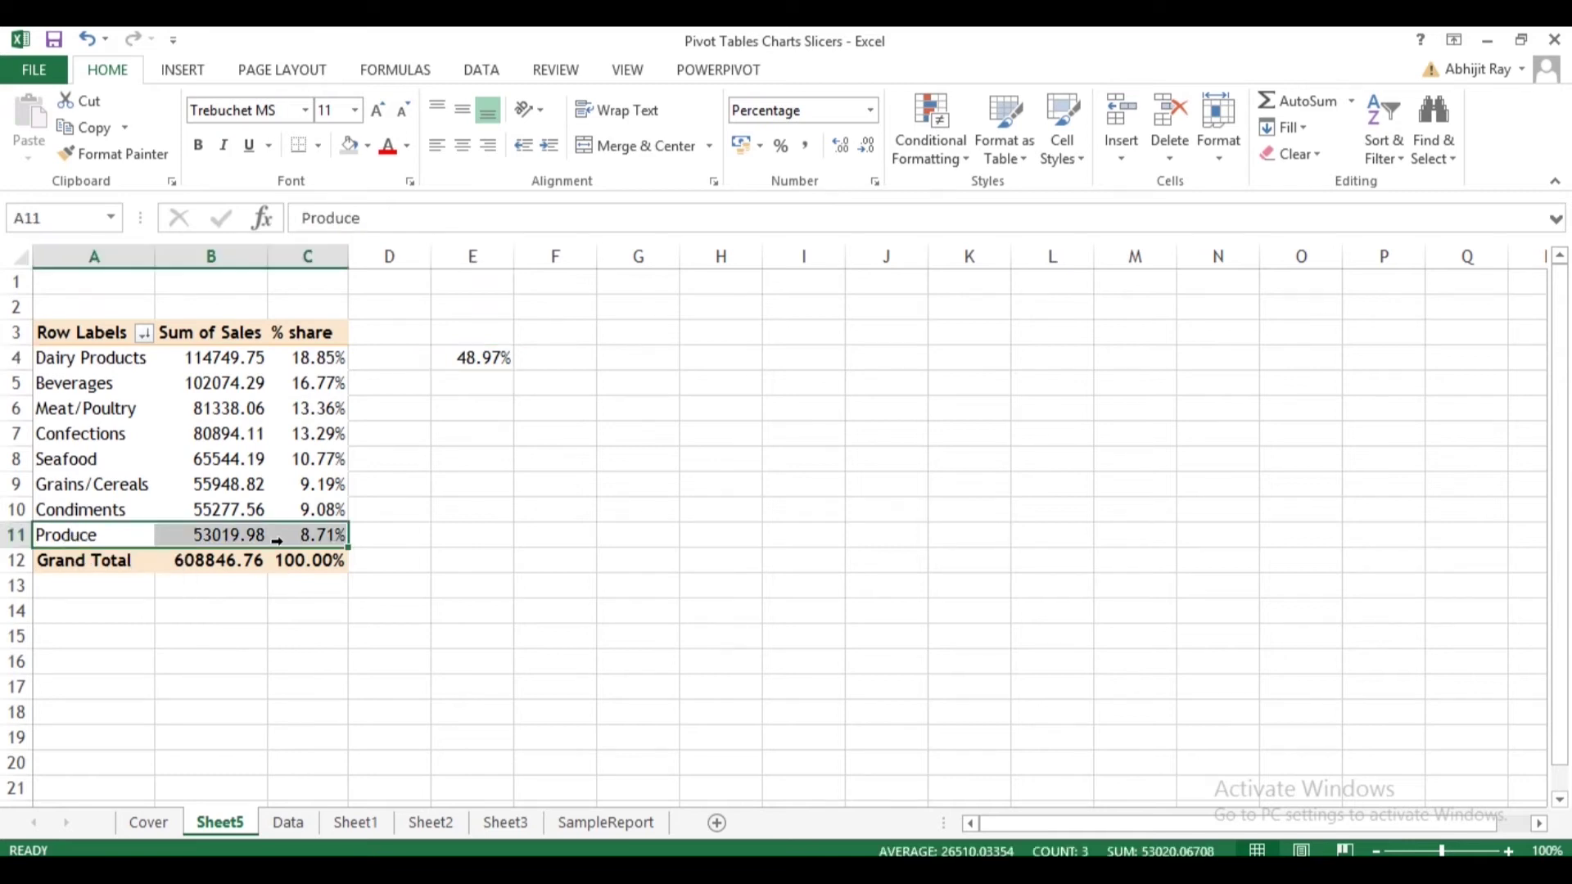
{"action": "left_click", "coordinate": [277, 664]}
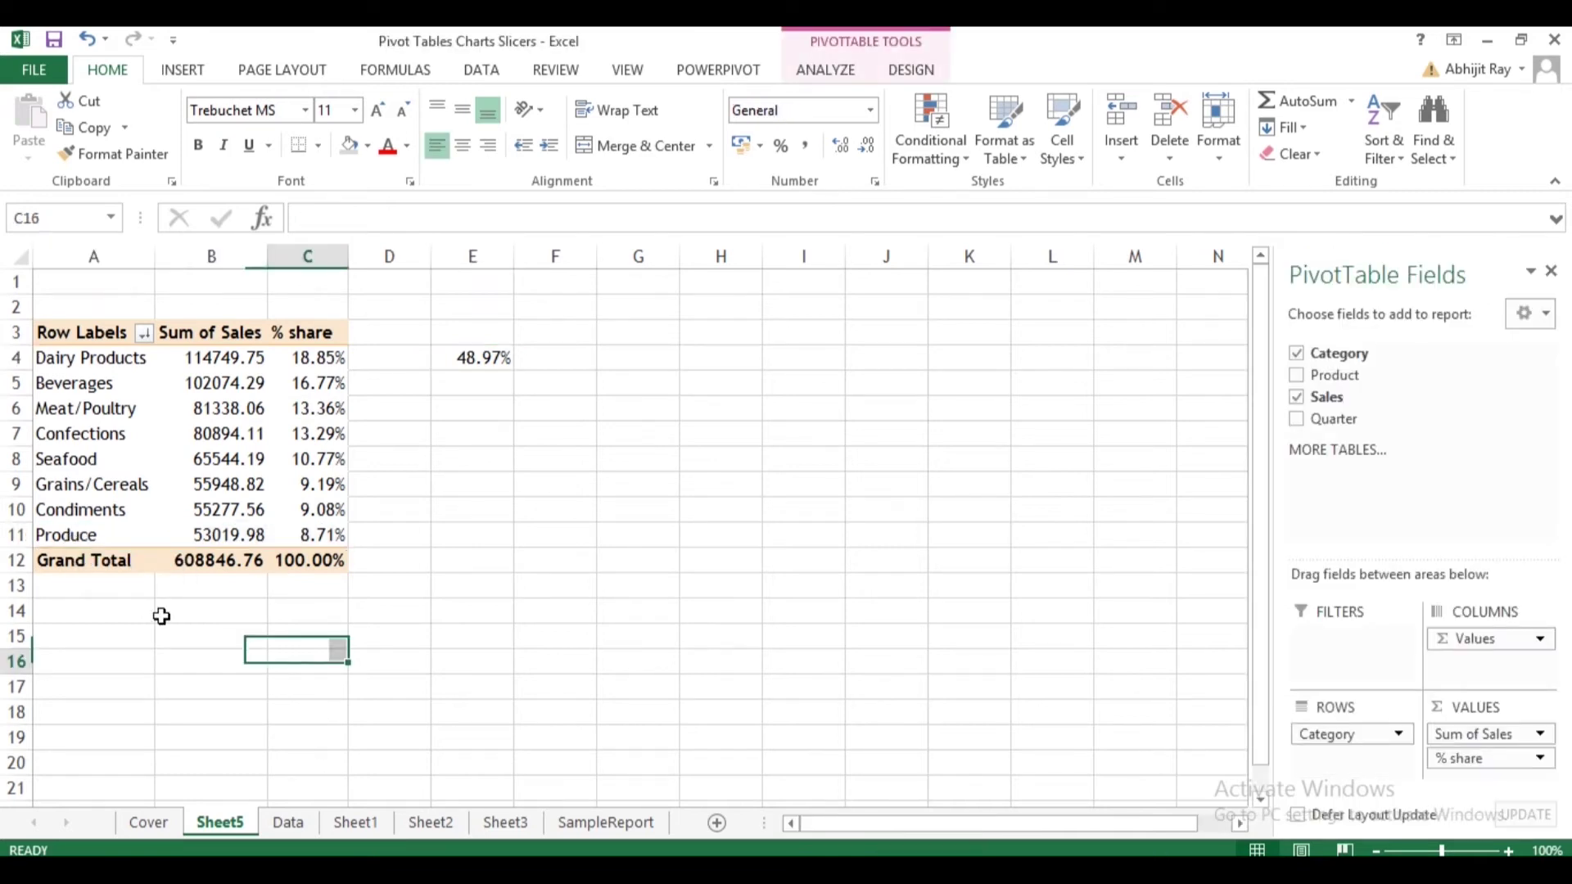
{"action": "left_click", "coordinate": [85, 534]}
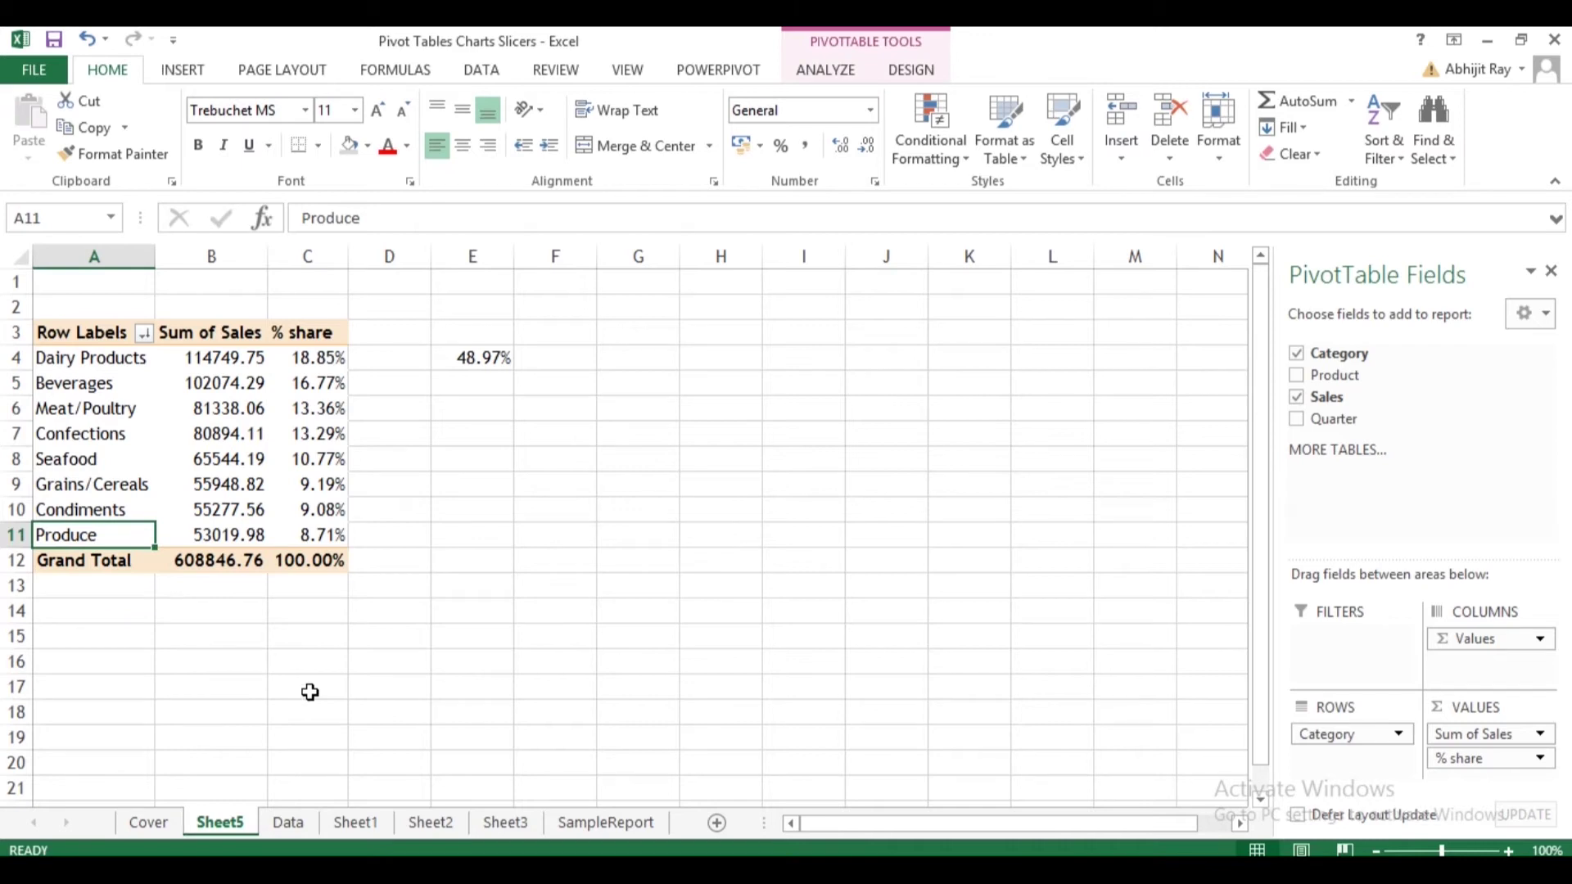
{"action": "key", "text": "ctrl+c"}
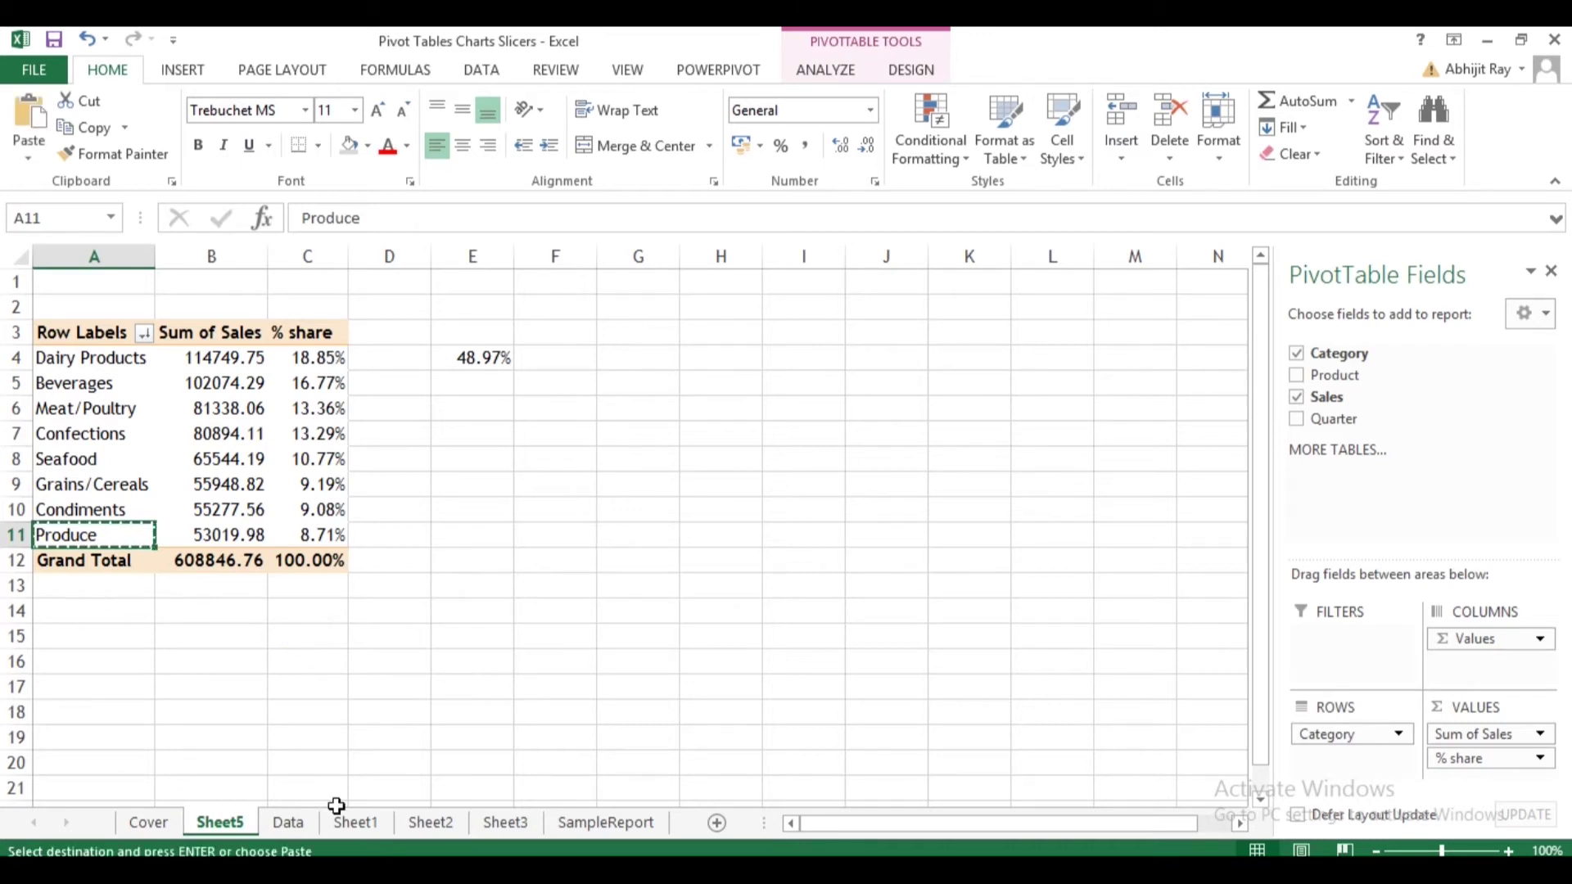
{"action": "left_click", "coordinate": [288, 822]}
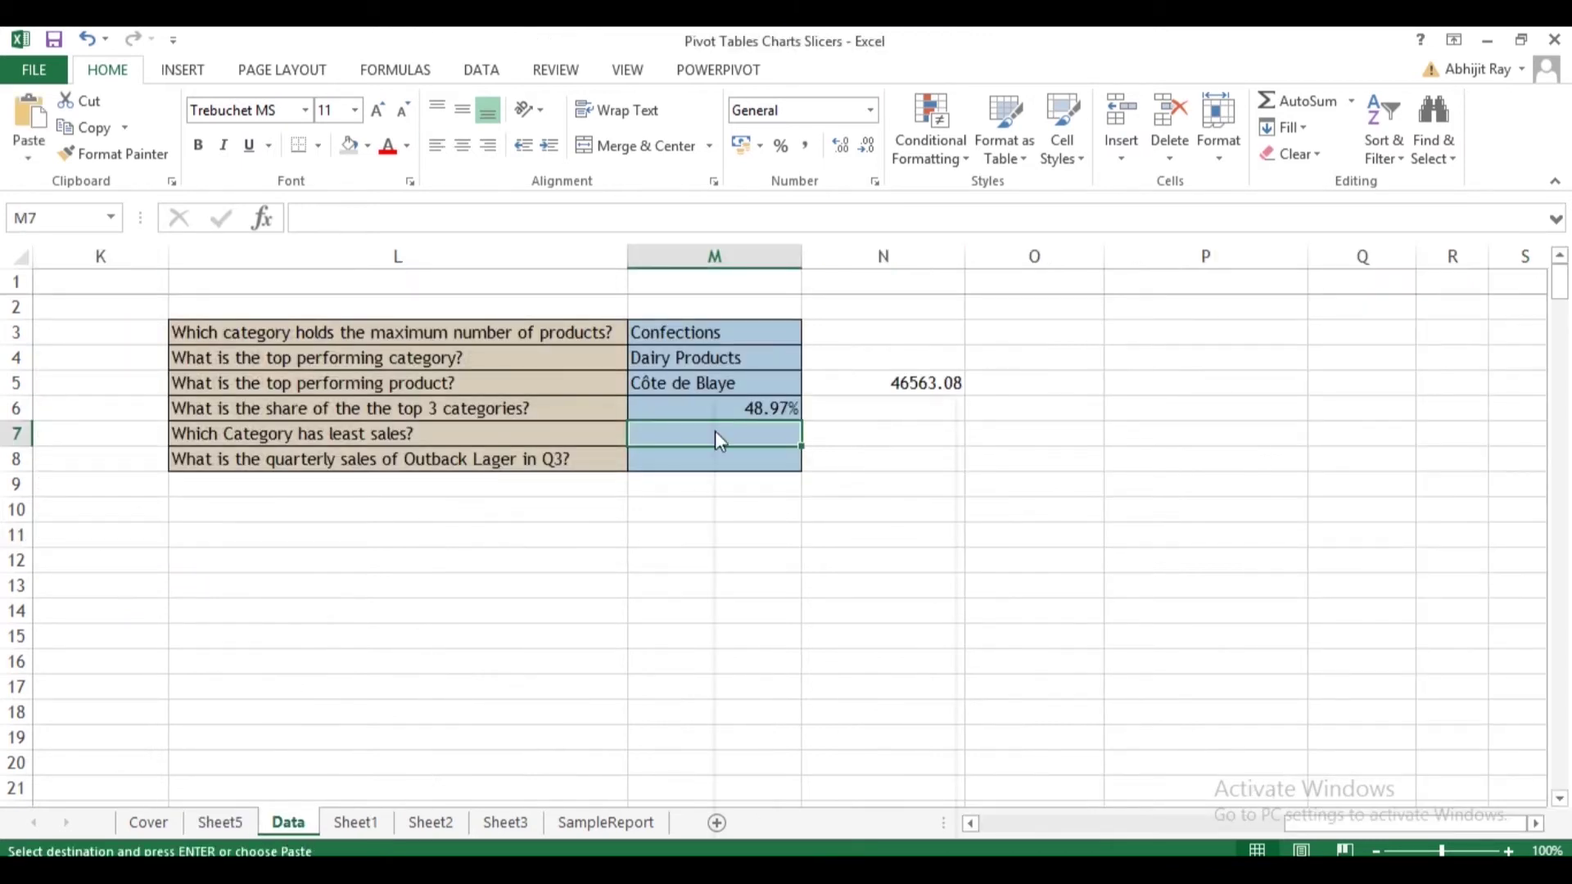
{"action": "right_click", "coordinate": [715, 431]}
{"action": "left_click", "coordinate": [861, 512]}
{"action": "left_click", "coordinate": [632, 501]}
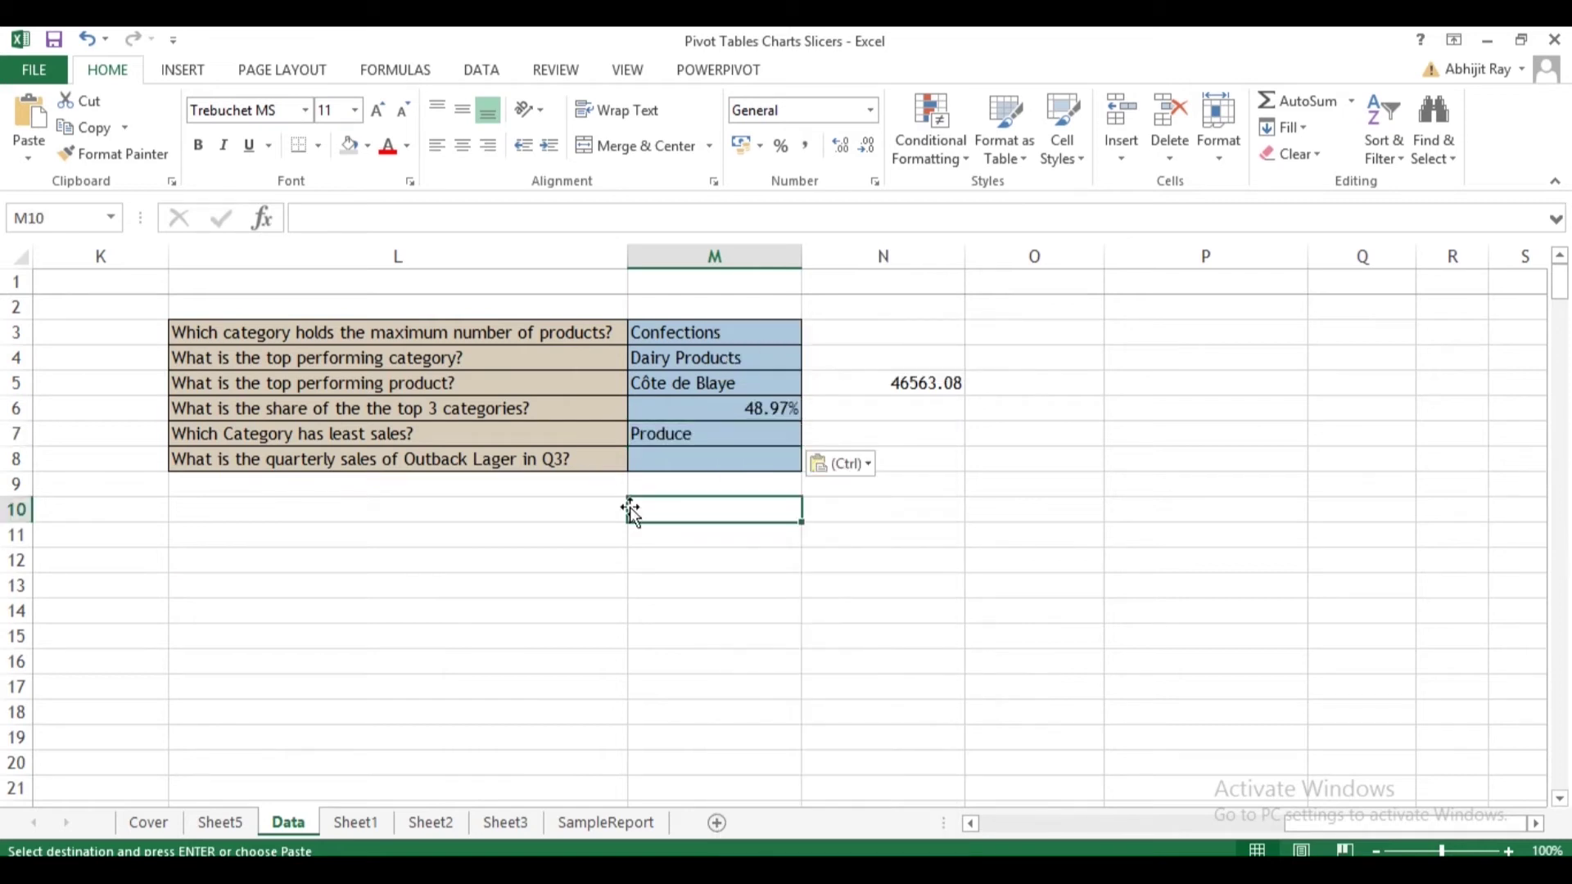
Go to the Outback Lager Q3 question, then rearrange the Sheet5 pivot table with Product in the rows and Quarter as a filter.
{"action": "left_click", "coordinate": [229, 456]}
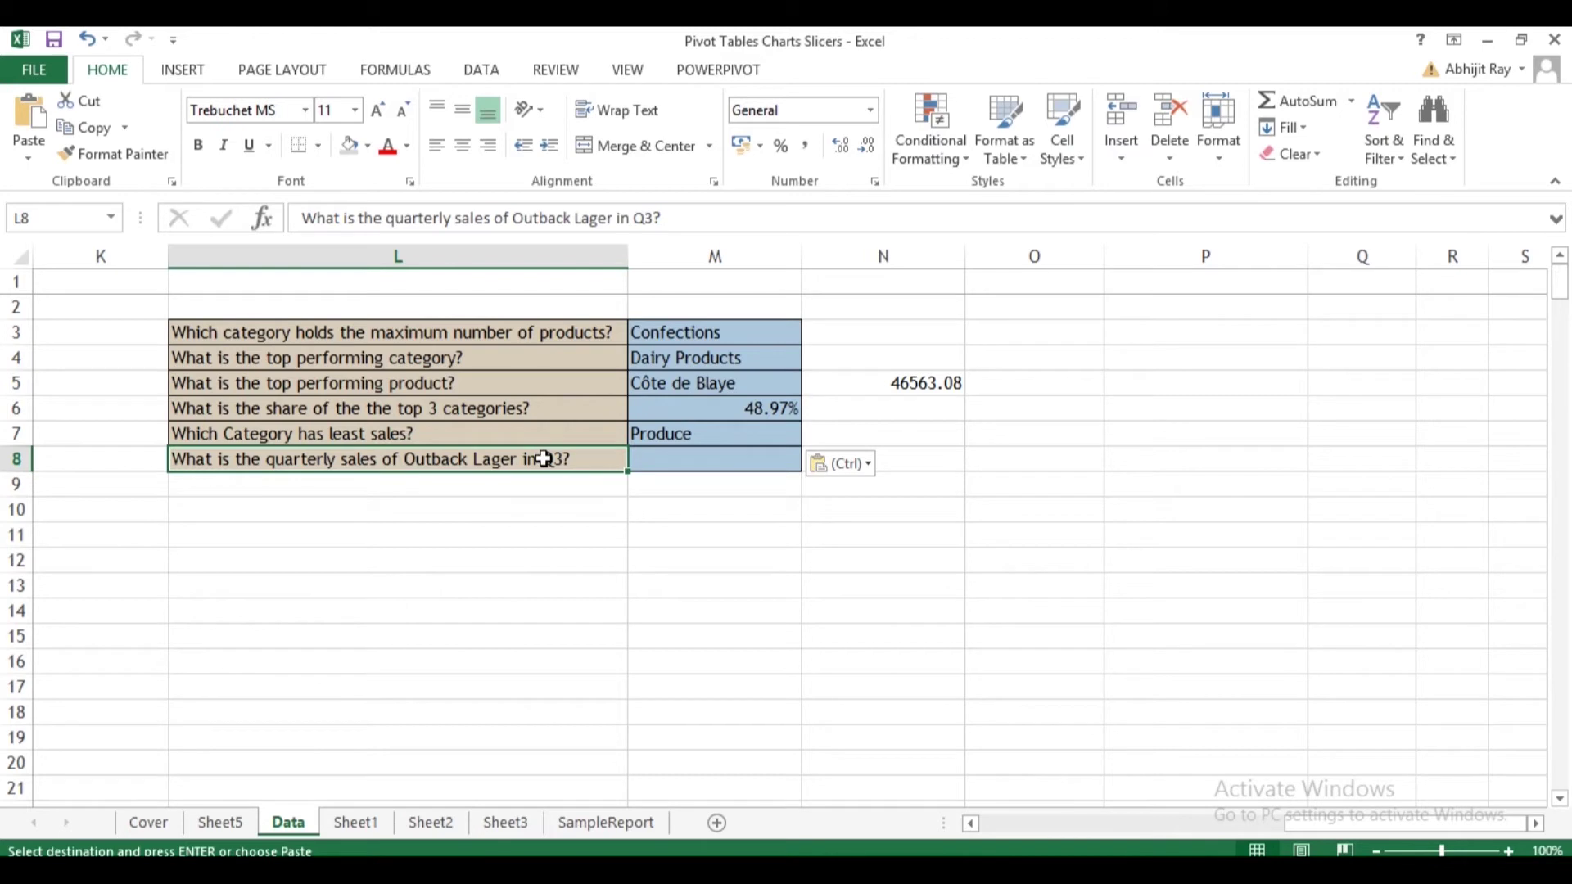
{"action": "left_click", "coordinate": [236, 827]}
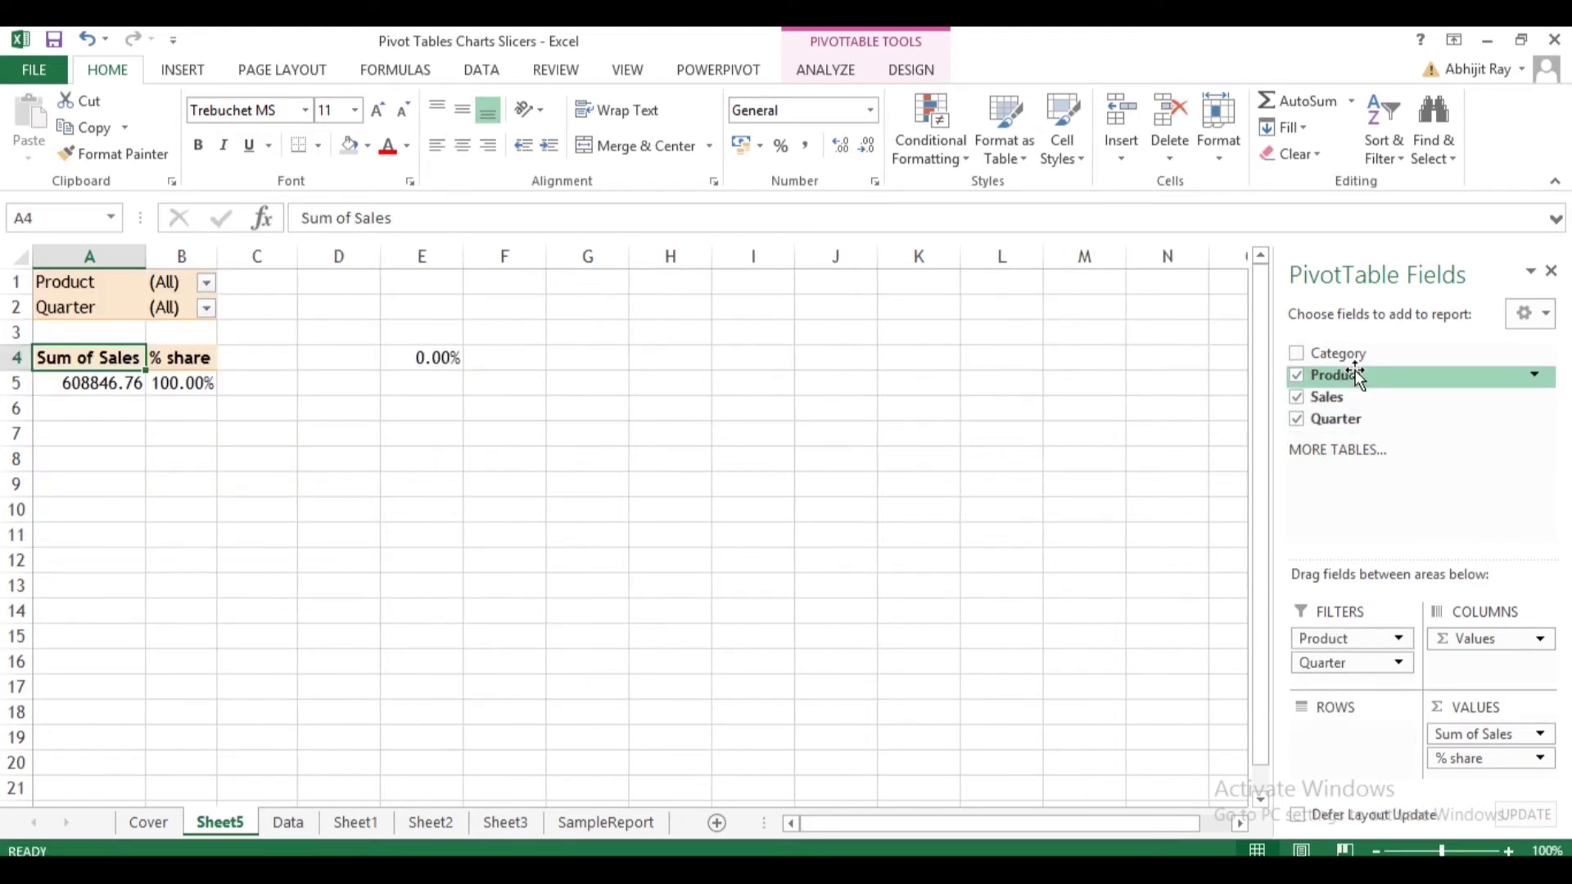
{"action": "left_click_drag", "start_coordinate": [1352, 375], "coordinate": [1336, 746]}
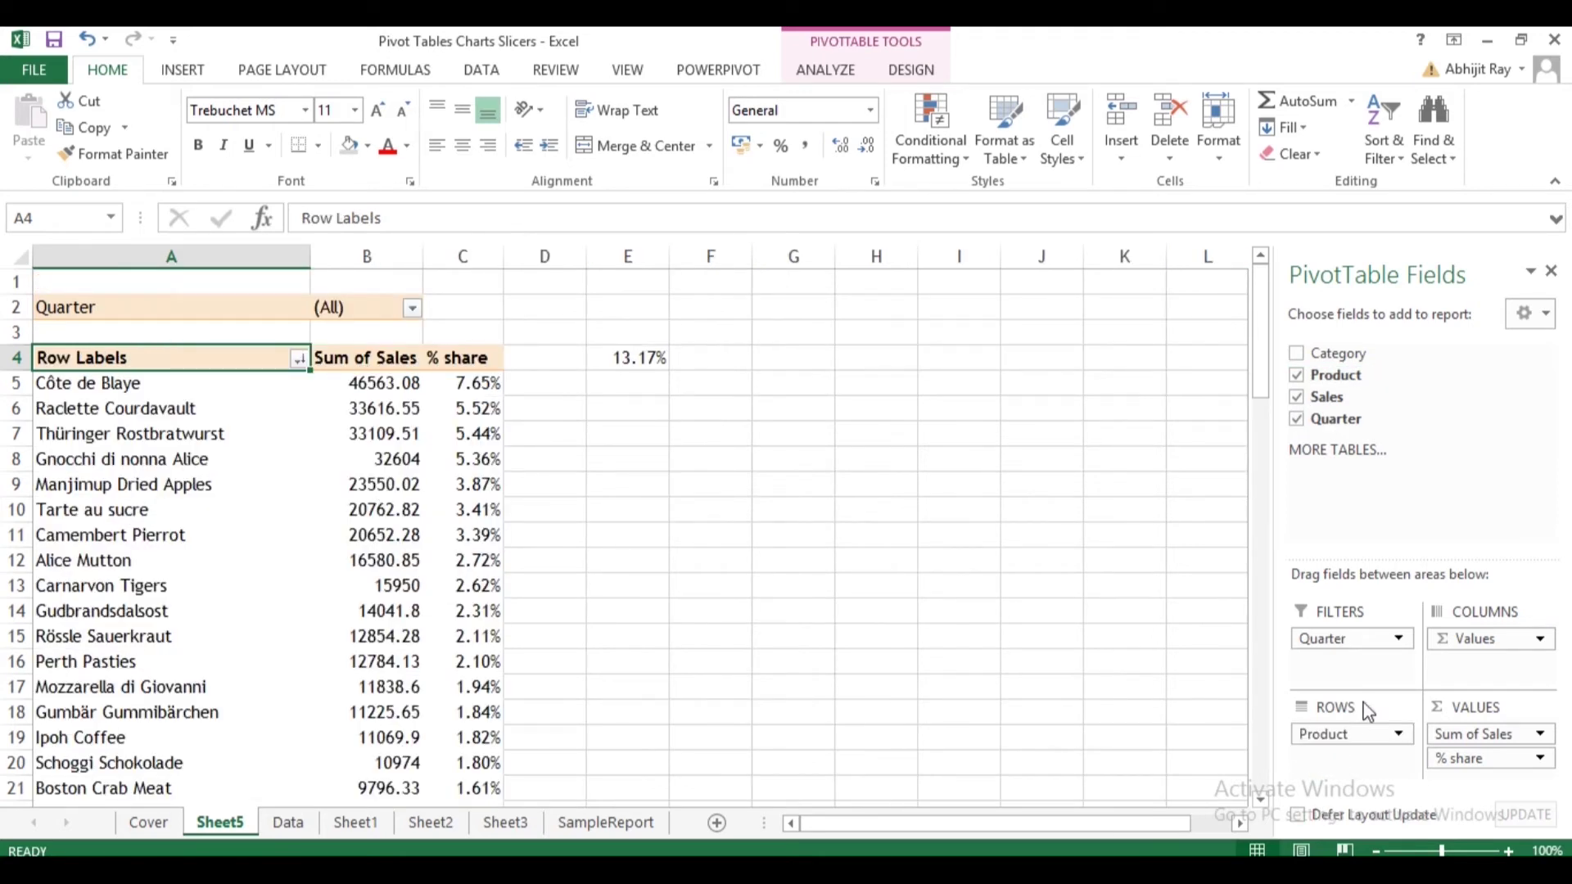
{"action": "left_click_drag", "start_coordinate": [1333, 378], "coordinate": [1354, 684]}
{"action": "key", "text": "ctrl+z"}
Filter the pivot table to Qtr 3 and limit its product rows to Outback Lager.
{"action": "left_click", "coordinate": [413, 309]}
{"action": "left_click", "coordinate": [196, 418]}
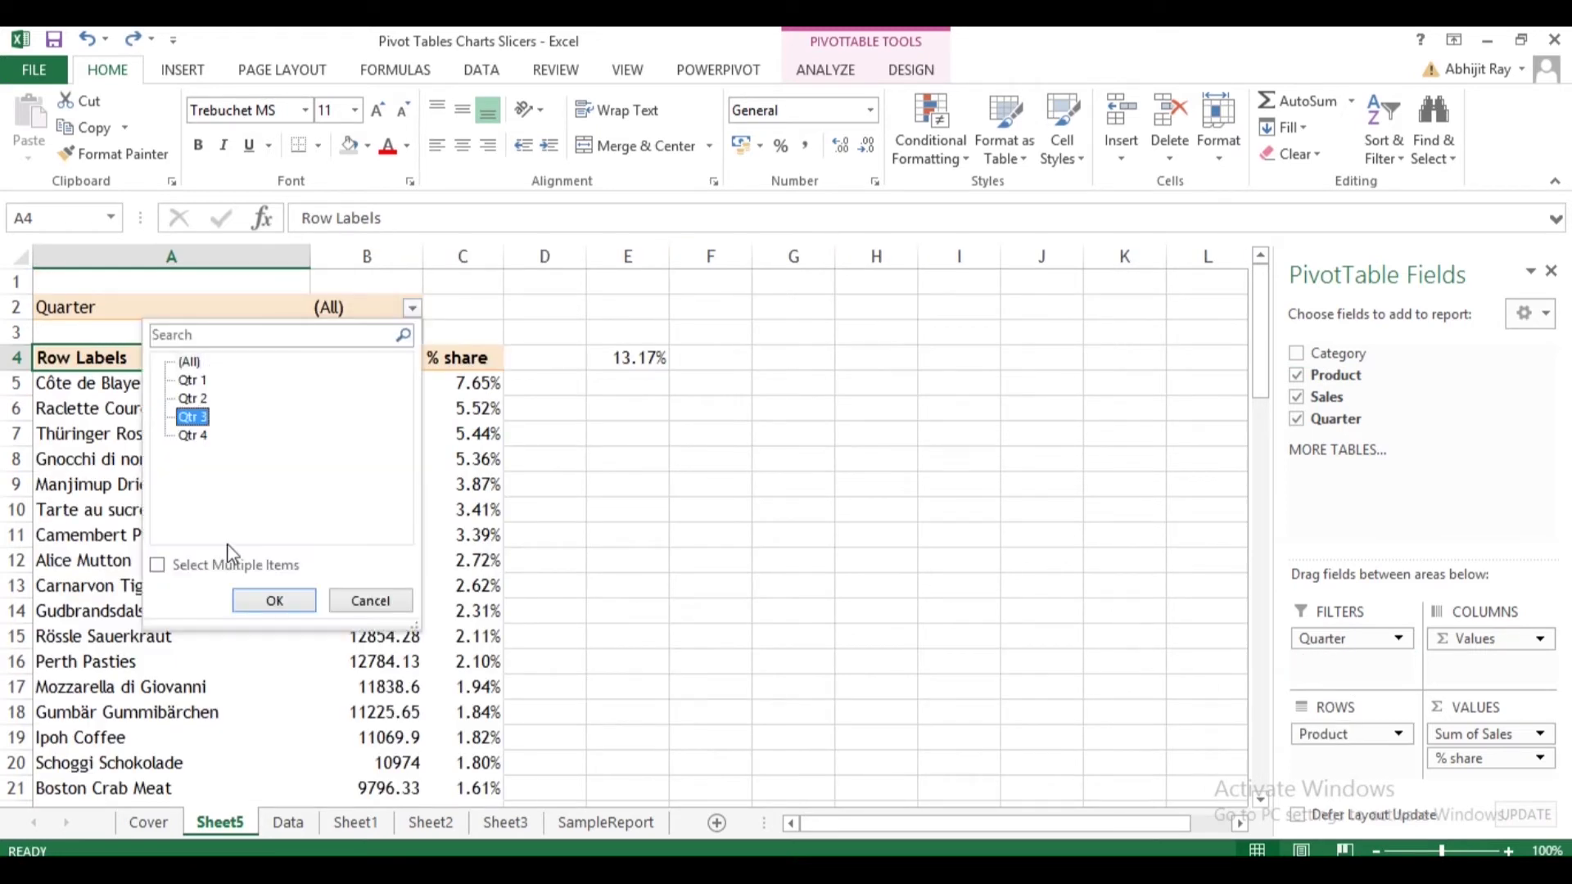
{"action": "left_click", "coordinate": [274, 600]}
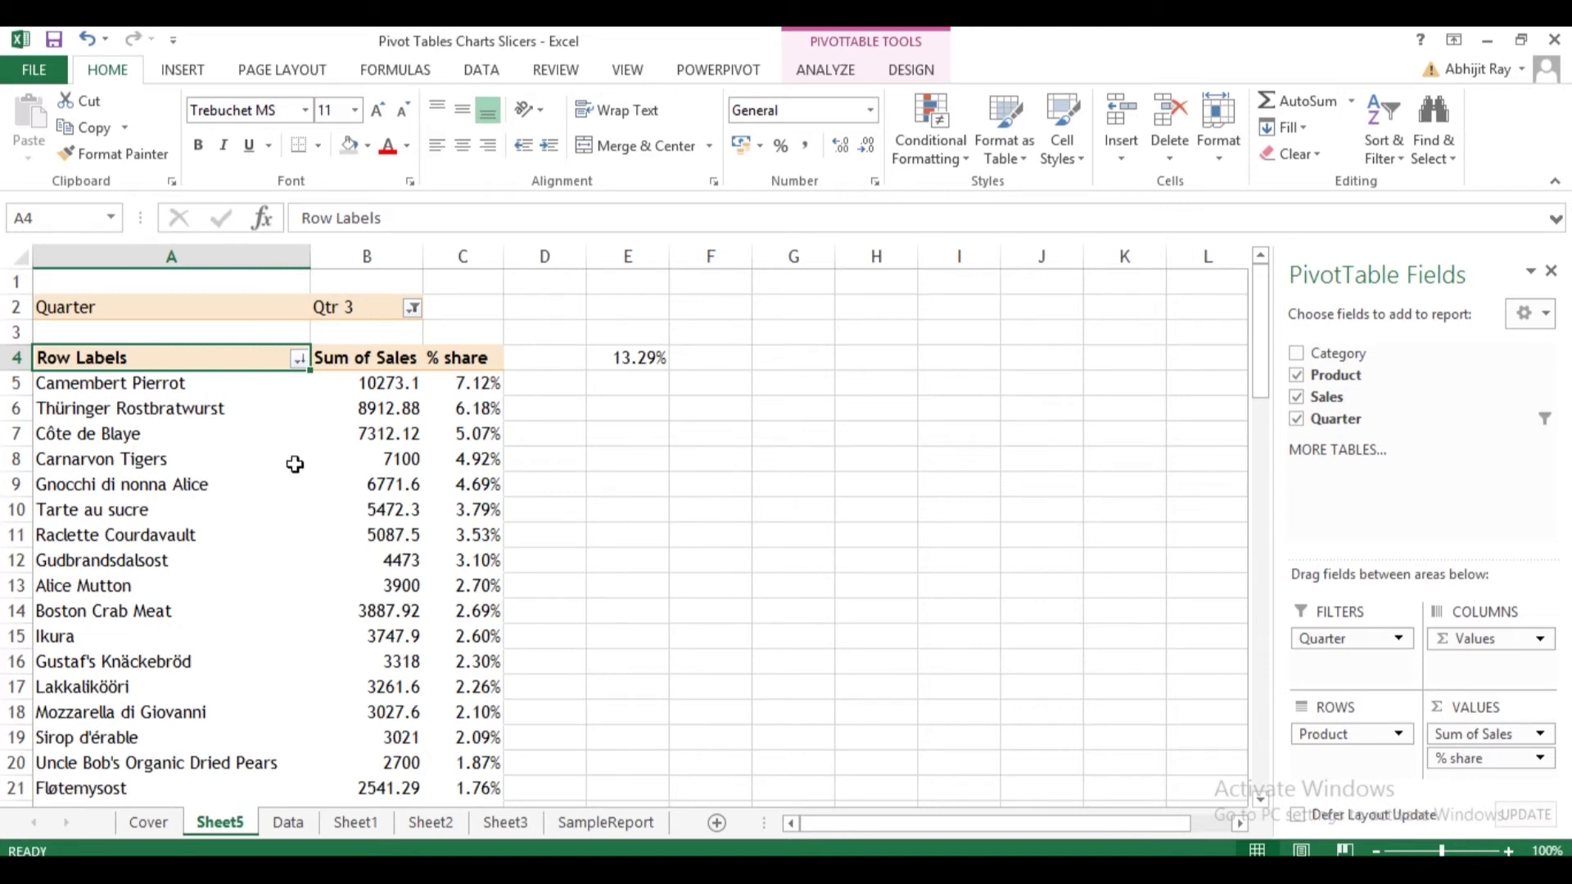
{"action": "left_click", "coordinate": [299, 359]}
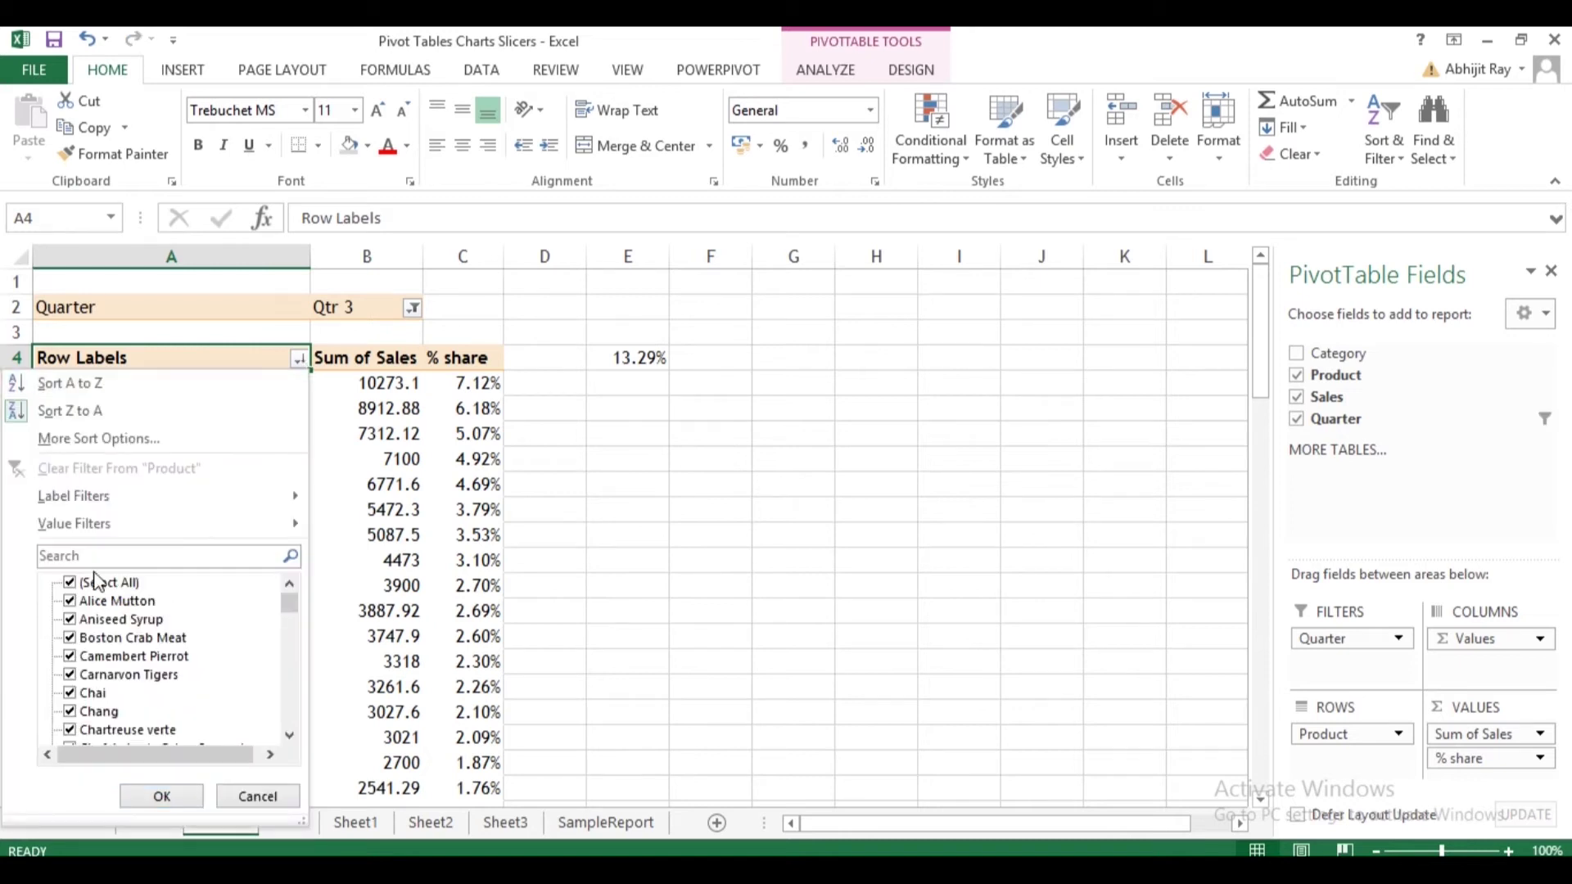
{"action": "left_click", "coordinate": [70, 583]}
{"action": "left_click", "coordinate": [98, 561]}
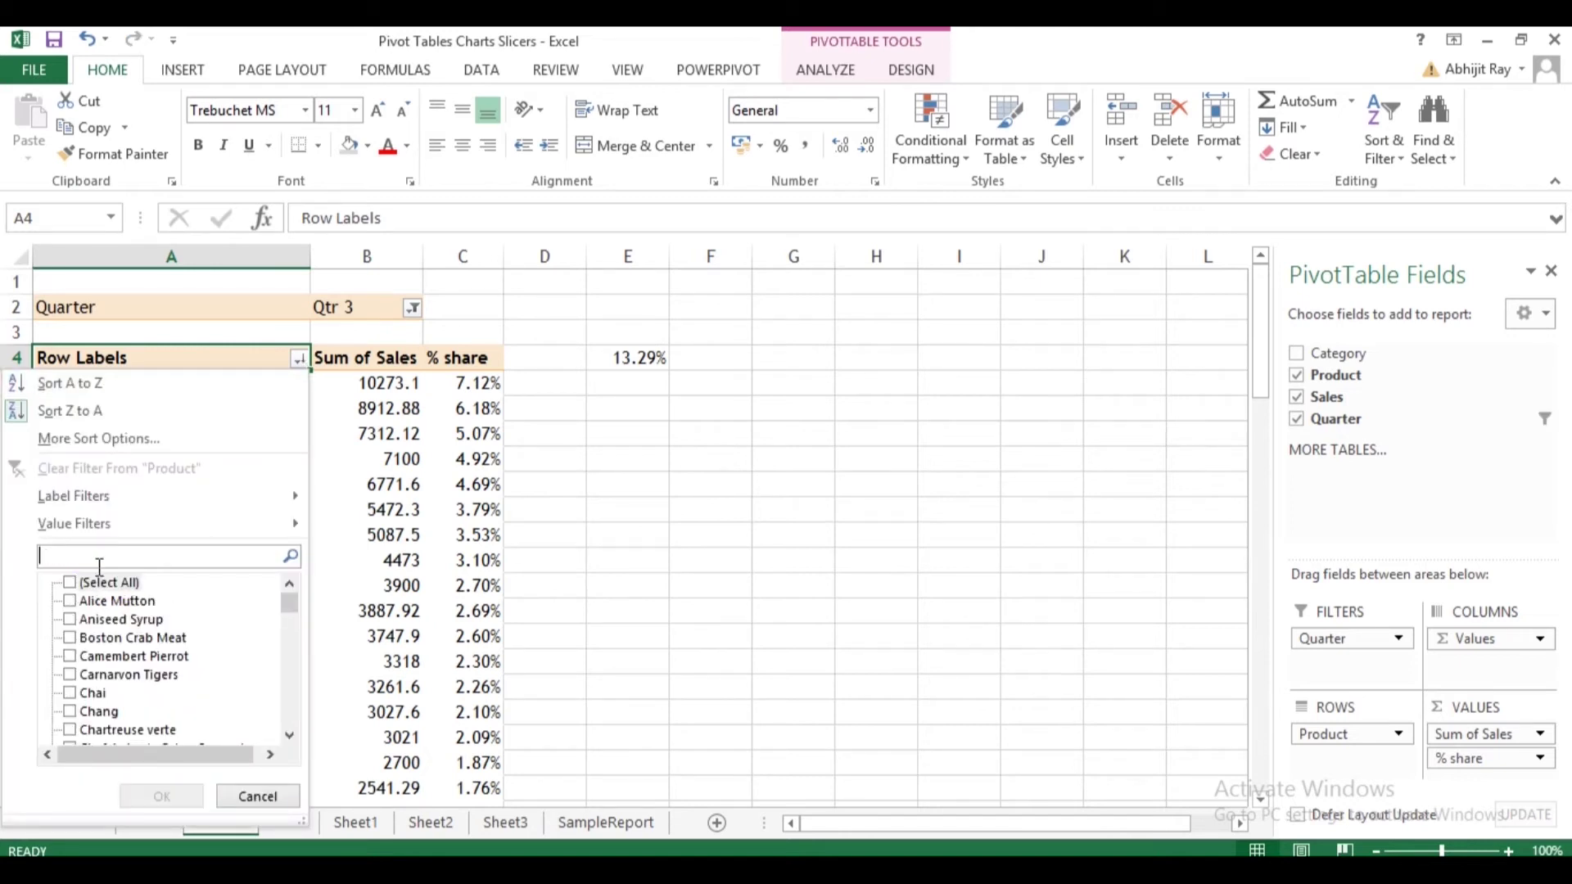
{"action": "type", "text": "outb"}
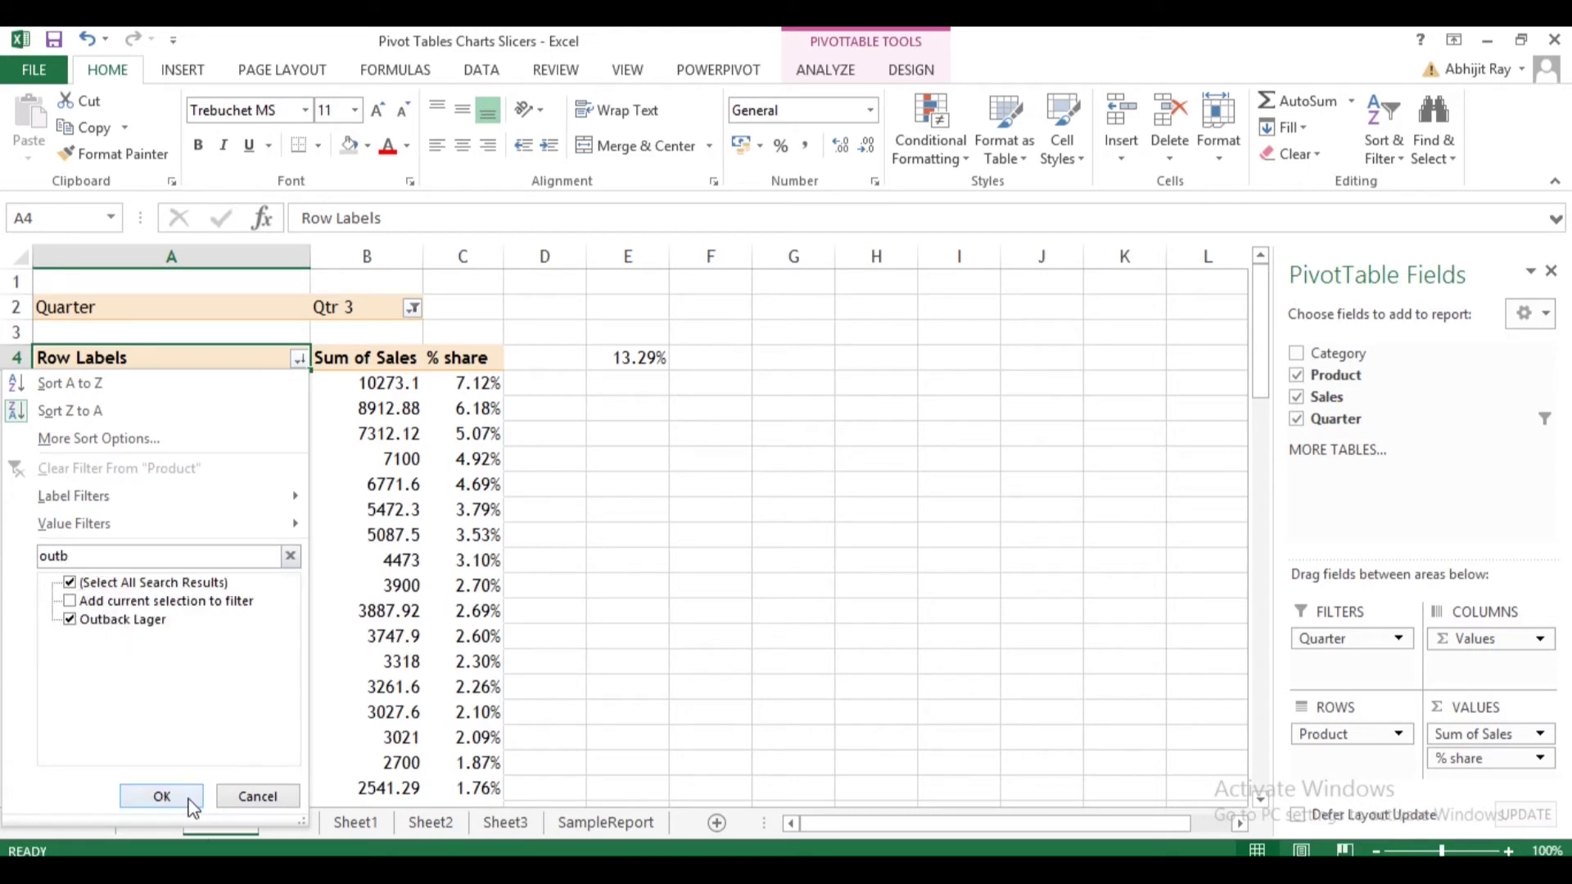
{"action": "left_click", "coordinate": [164, 796]}
Copy Outback Lager's Q3 sales from B5 of the Sheet5 pivot table into M8 on the Data sheet as a value.
{"action": "left_click", "coordinate": [216, 383]}
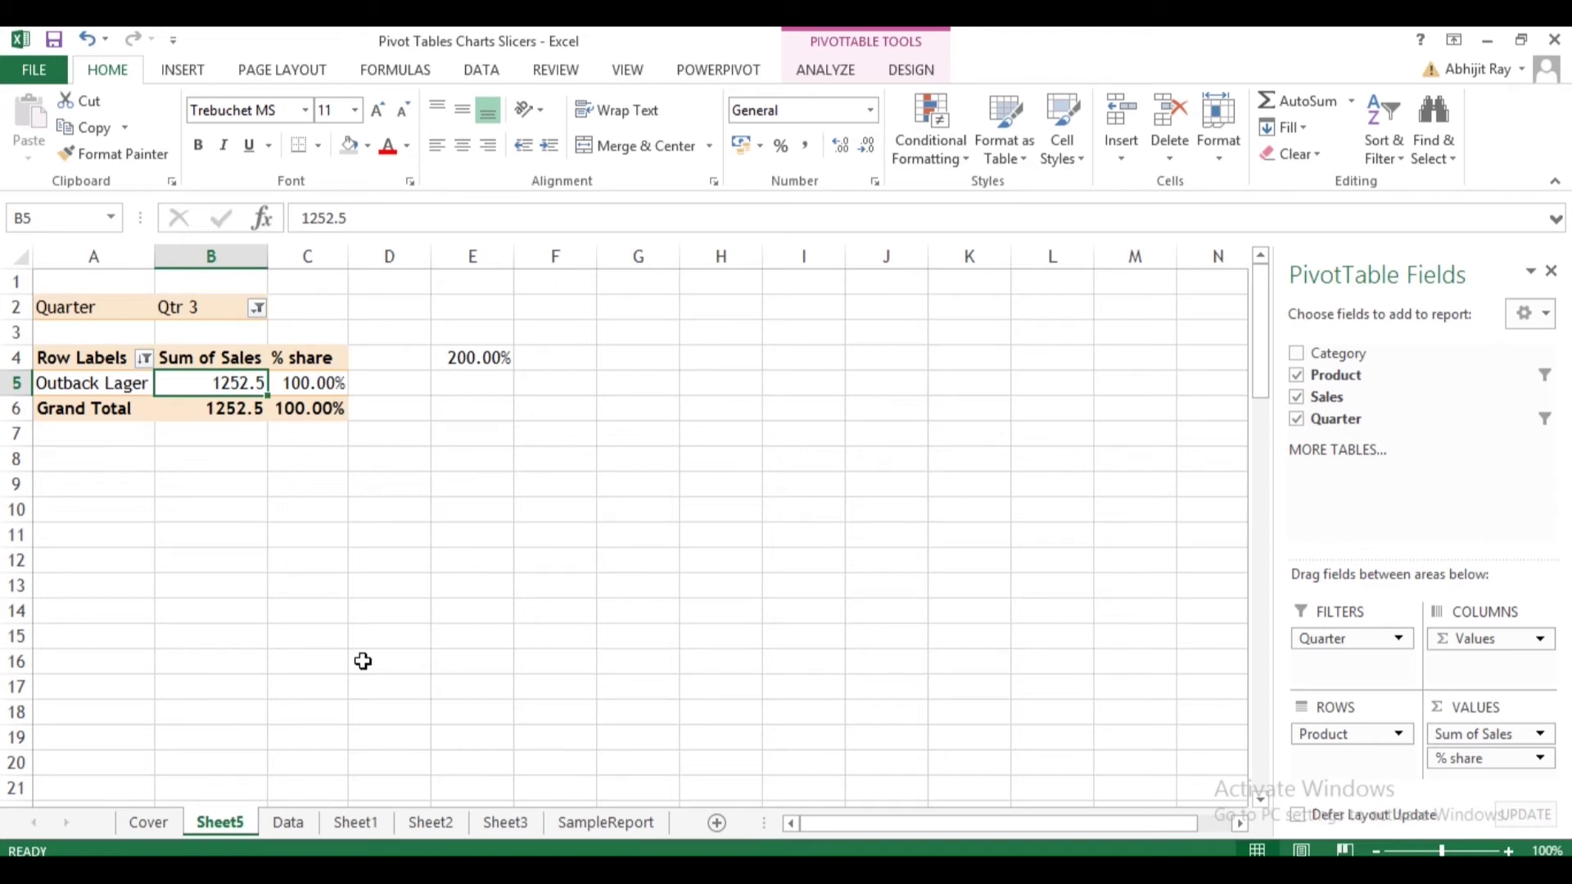
{"action": "key", "text": "ctrl+c"}
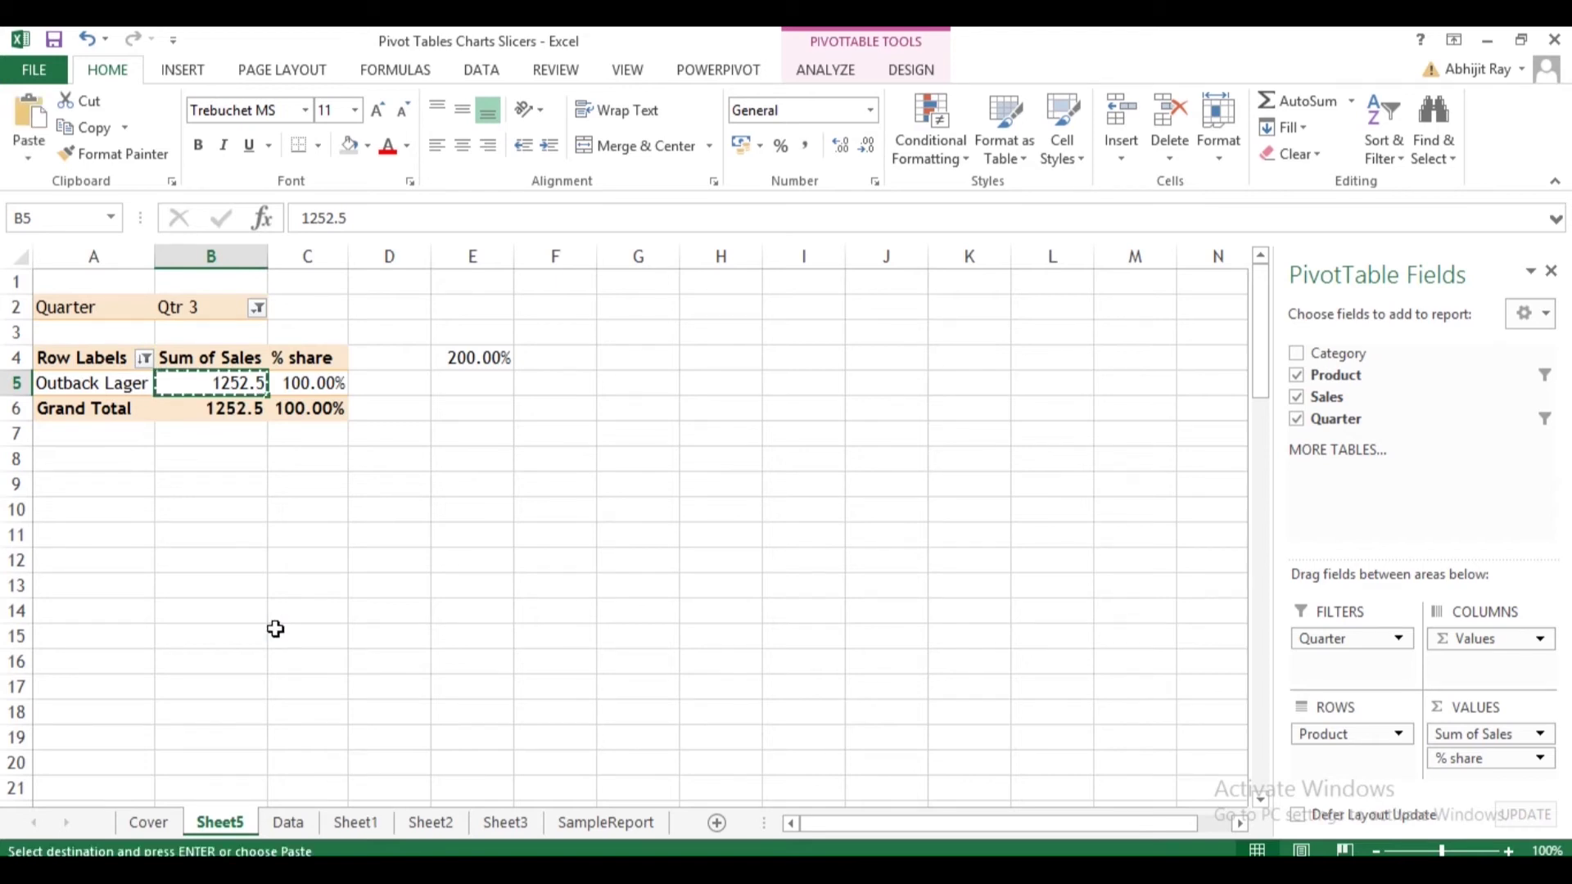
{"action": "left_click", "coordinate": [287, 821]}
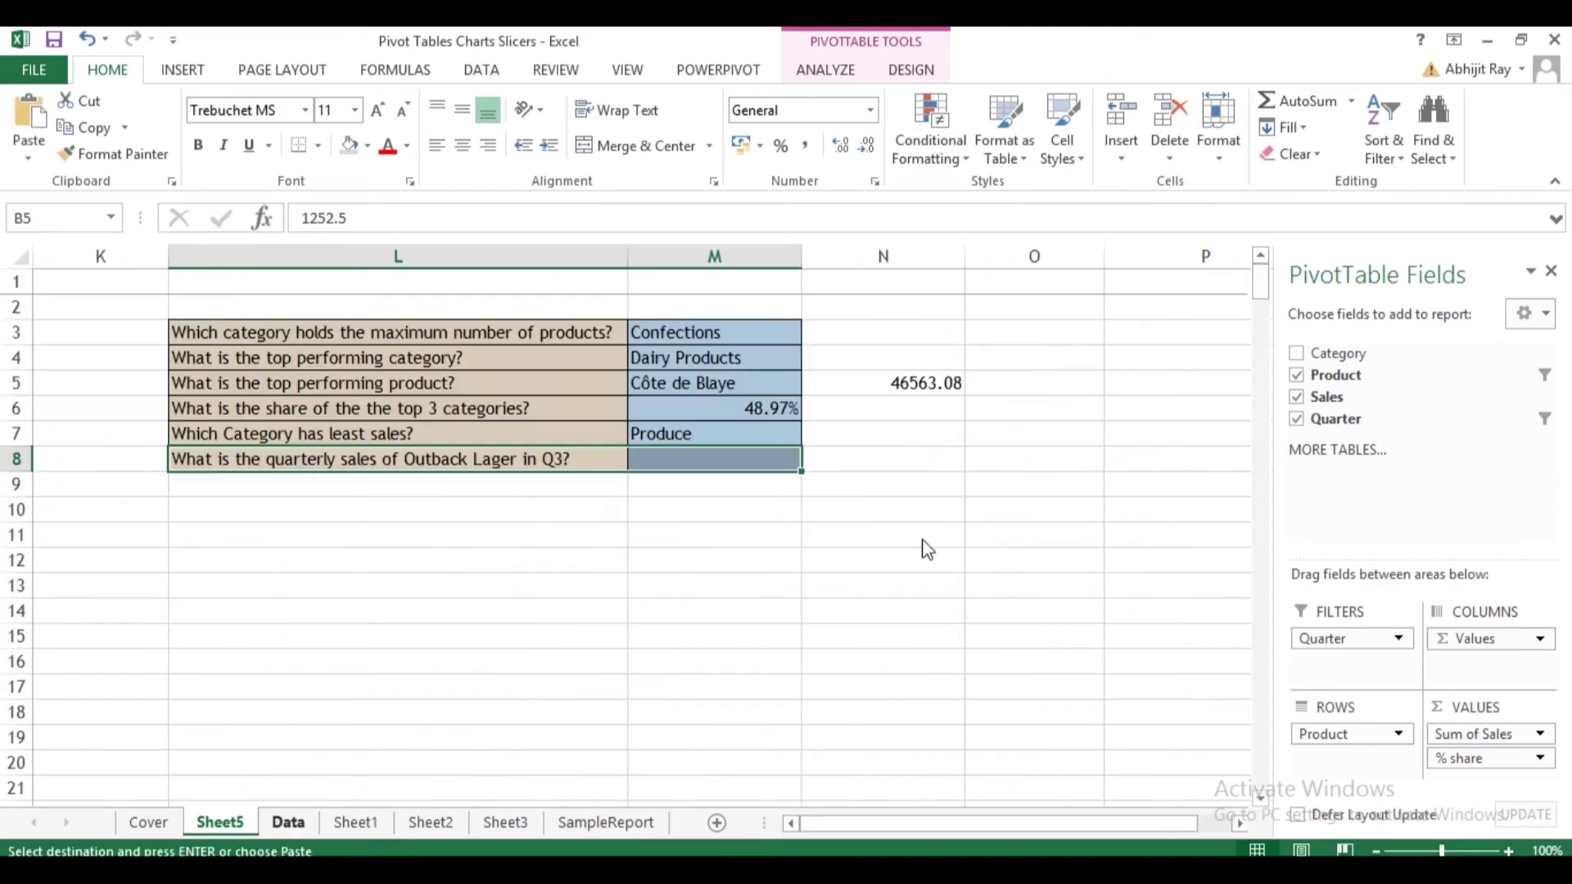
{"action": "left_click", "coordinate": [735, 463]}
{"action": "right_click", "coordinate": [734, 464]}
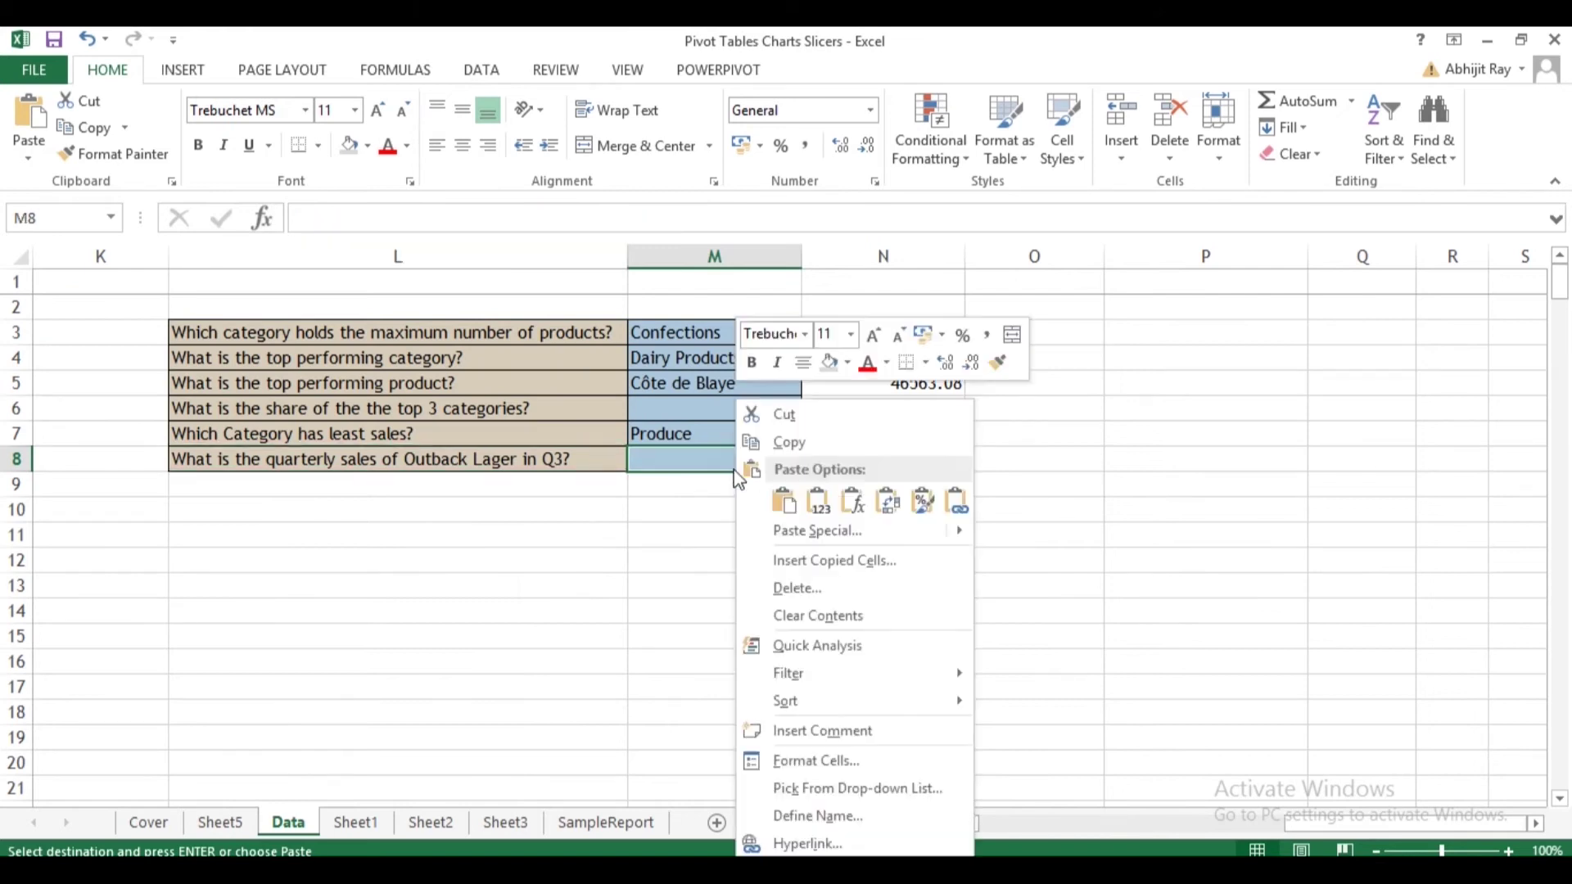
{"action": "left_click", "coordinate": [819, 506]}
{"action": "left_click", "coordinate": [741, 528]}
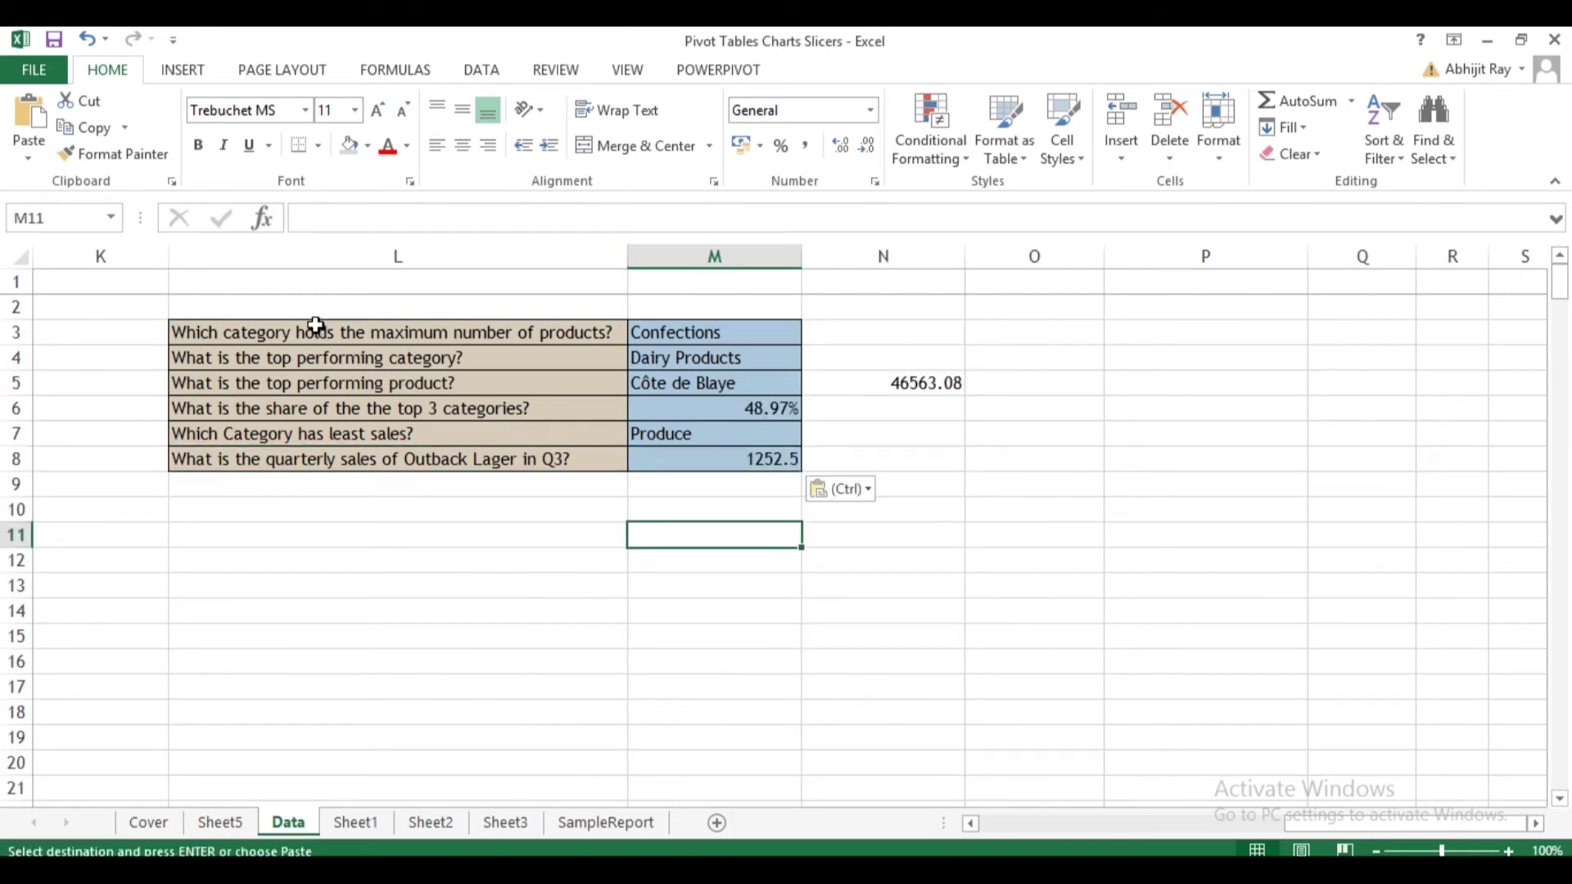
{"action": "left_click", "coordinate": [524, 336]}
{"action": "left_click_drag", "start_coordinate": [536, 352], "coordinate": [772, 459]}
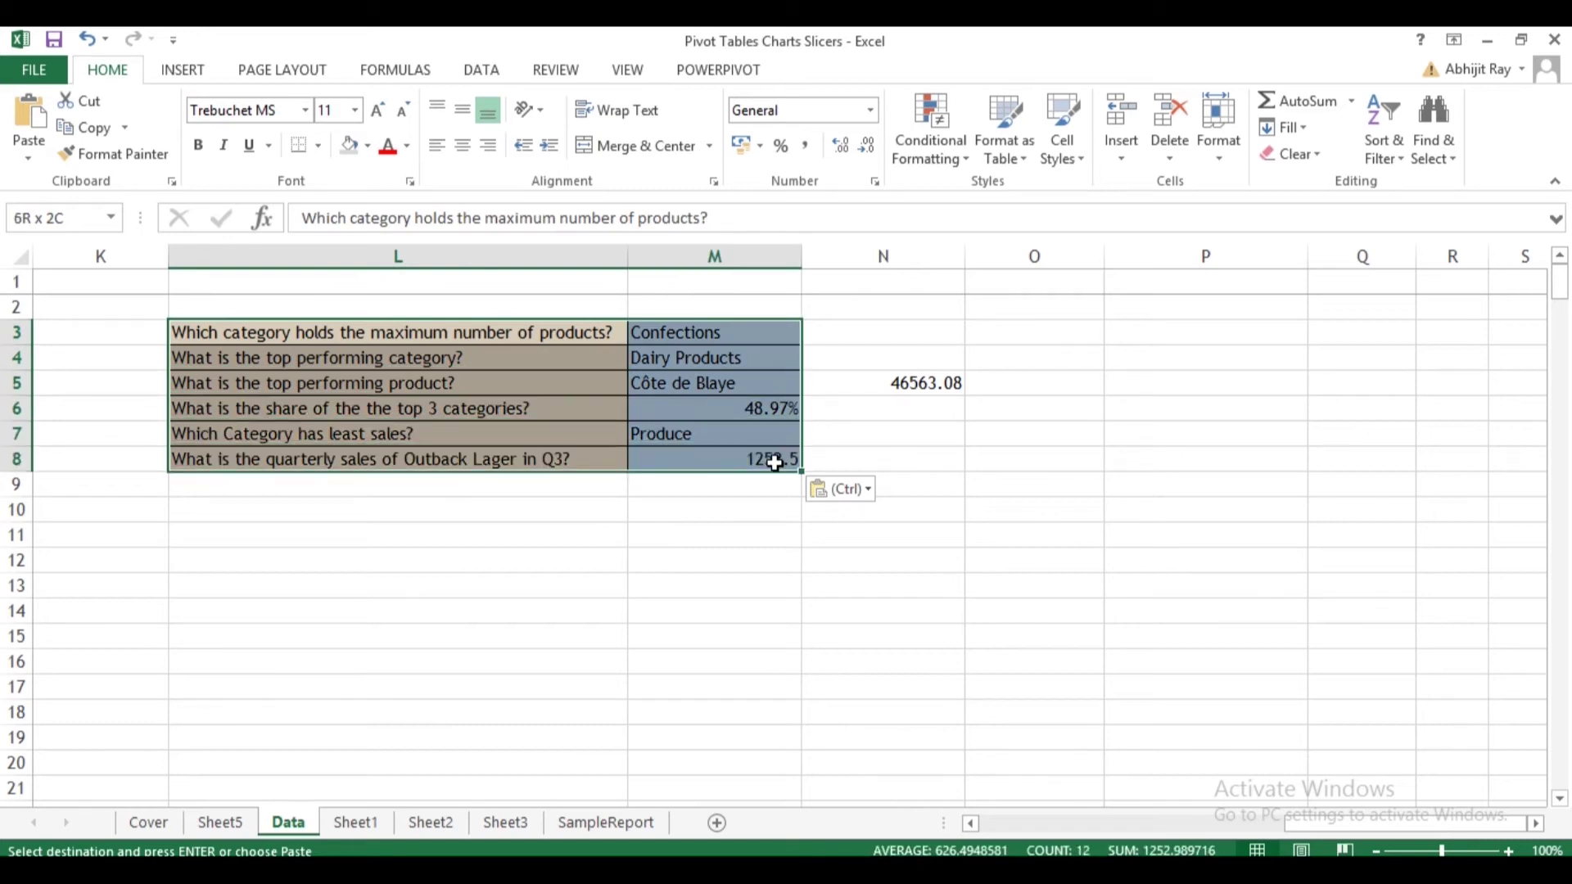
{"action": "left_click", "coordinate": [691, 542]}
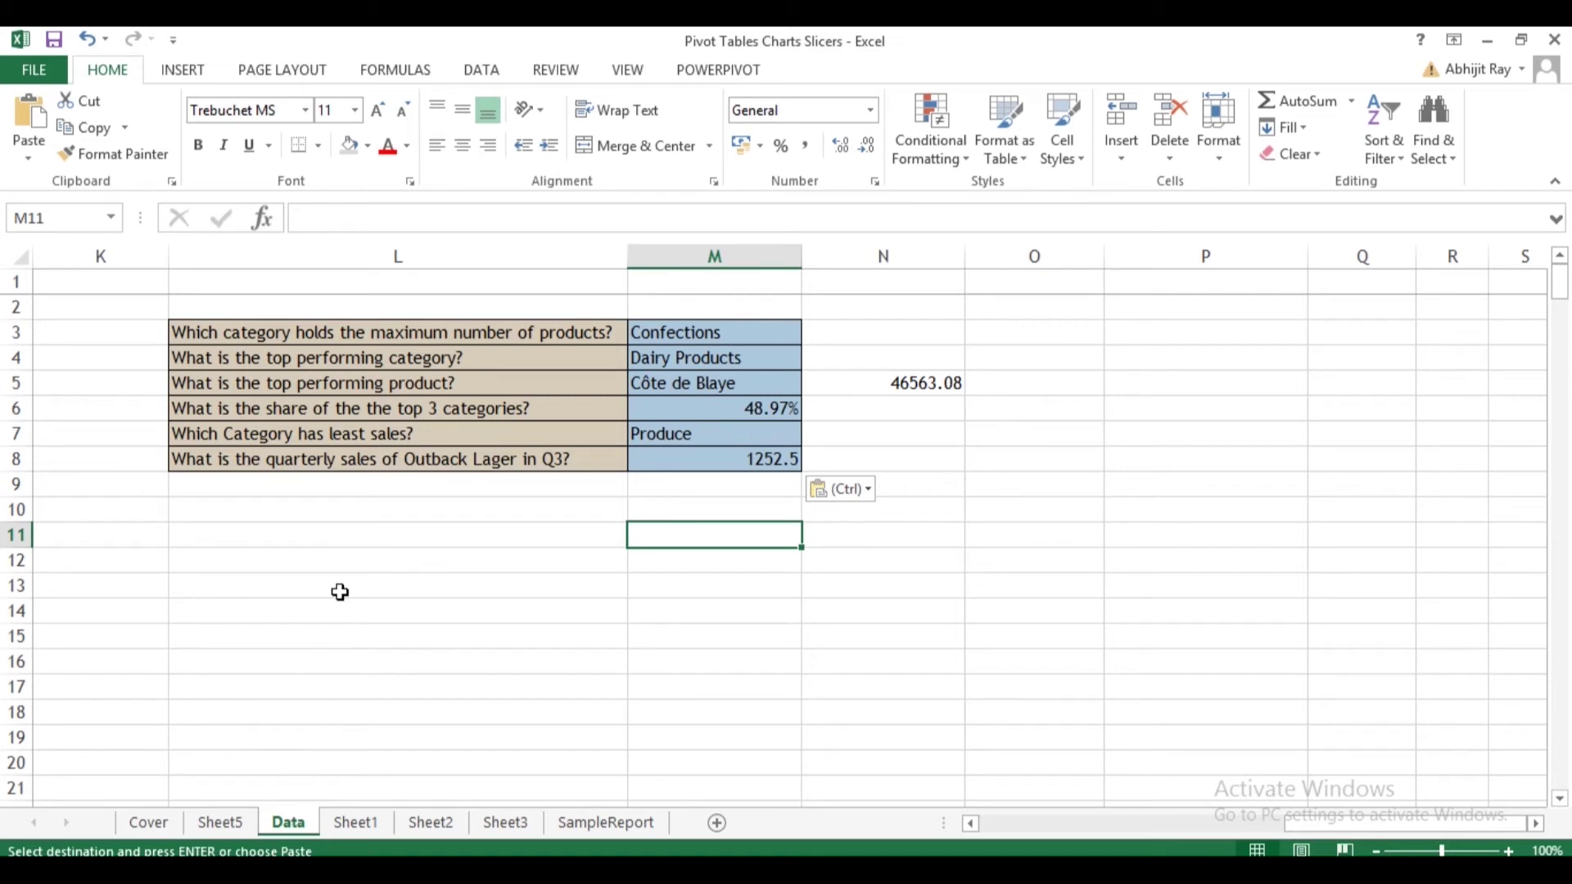
{"action": "left_click_drag", "start_coordinate": [350, 515], "coordinate": [653, 524]}
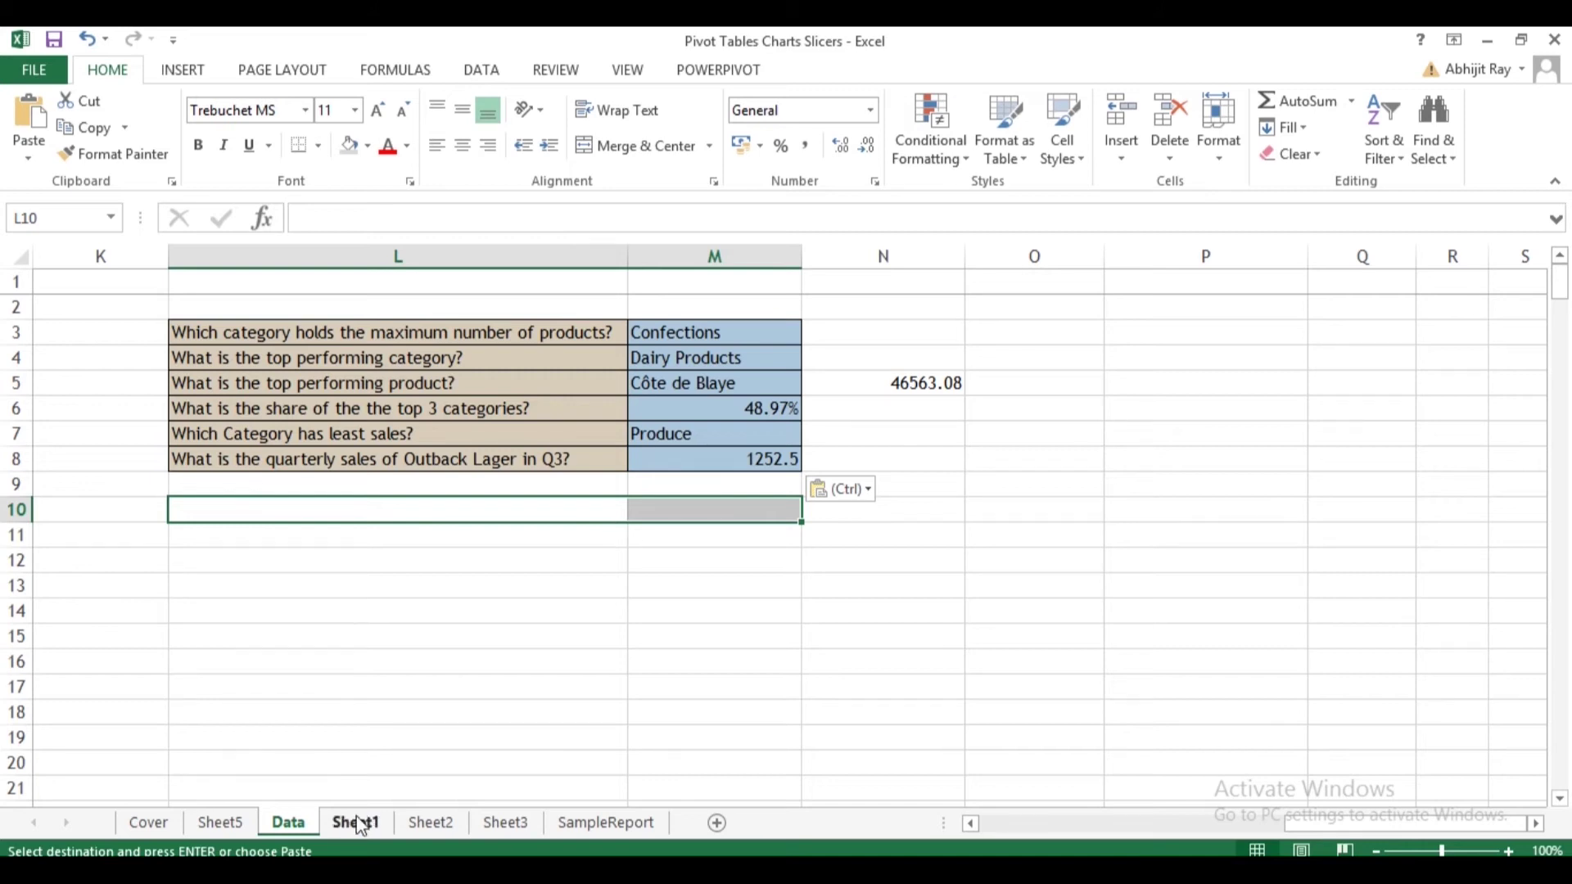
Remove all fields from the Sheet5 pivot table and clear the leftover share calculation in E4.
{"action": "left_click", "coordinate": [238, 824]}
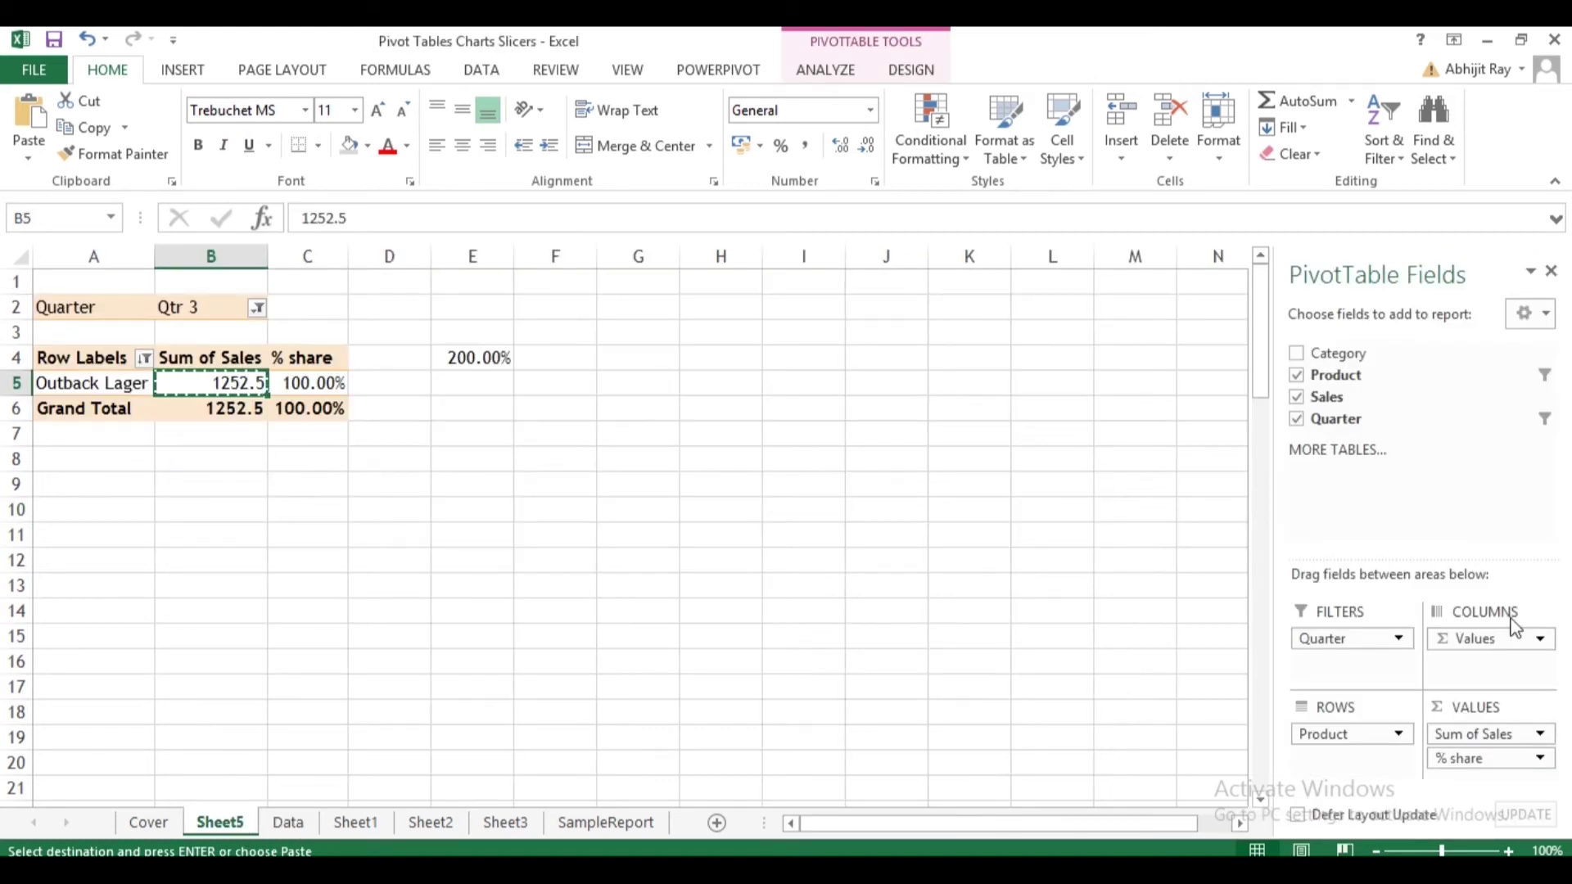
{"action": "left_click_drag", "start_coordinate": [1474, 735], "coordinate": [1393, 464]}
{"action": "left_click_drag", "start_coordinate": [1477, 735], "coordinate": [1366, 556]}
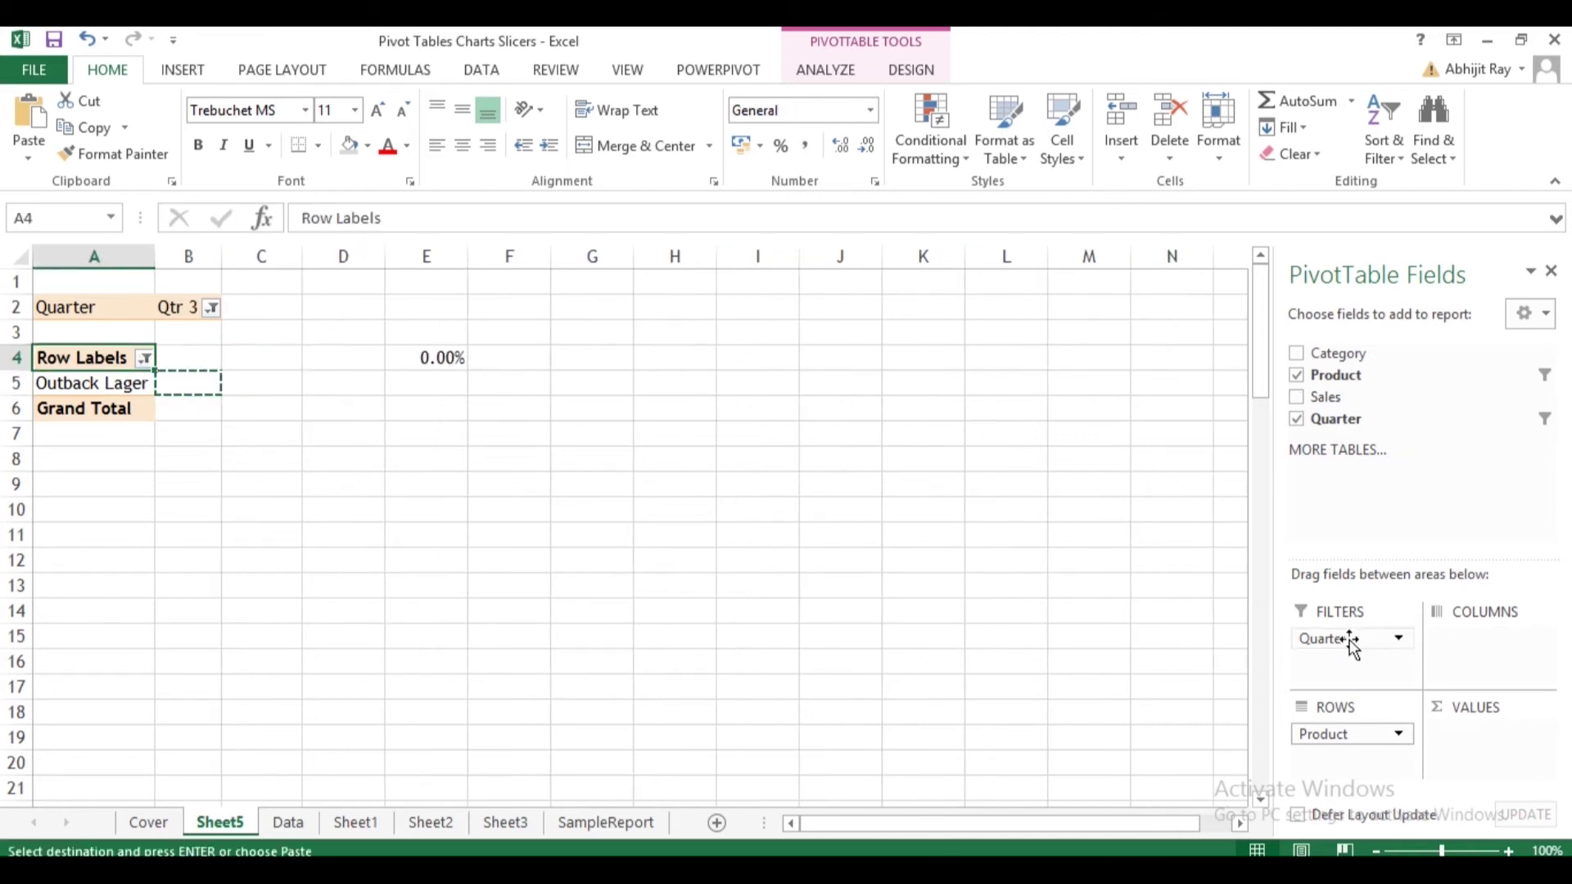
{"action": "left_click_drag", "start_coordinate": [1351, 640], "coordinate": [1383, 454]}
{"action": "left_click_drag", "start_coordinate": [1367, 734], "coordinate": [1397, 420]}
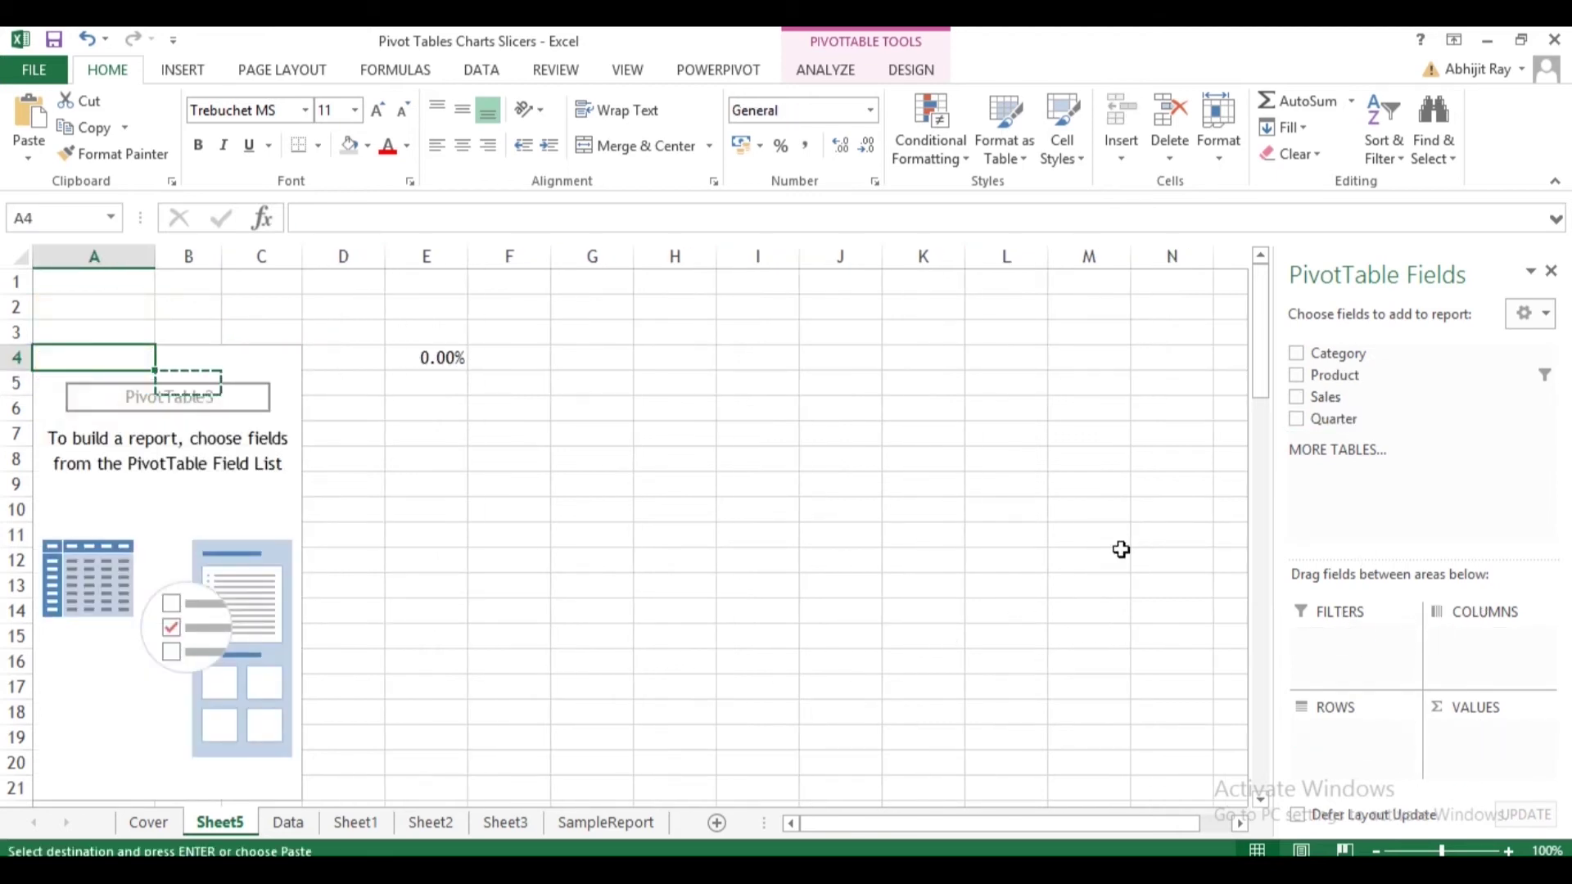
{"action": "left_click", "coordinate": [421, 355]}
{"action": "key", "text": "Delete"}
{"action": "left_click", "coordinate": [253, 501]}
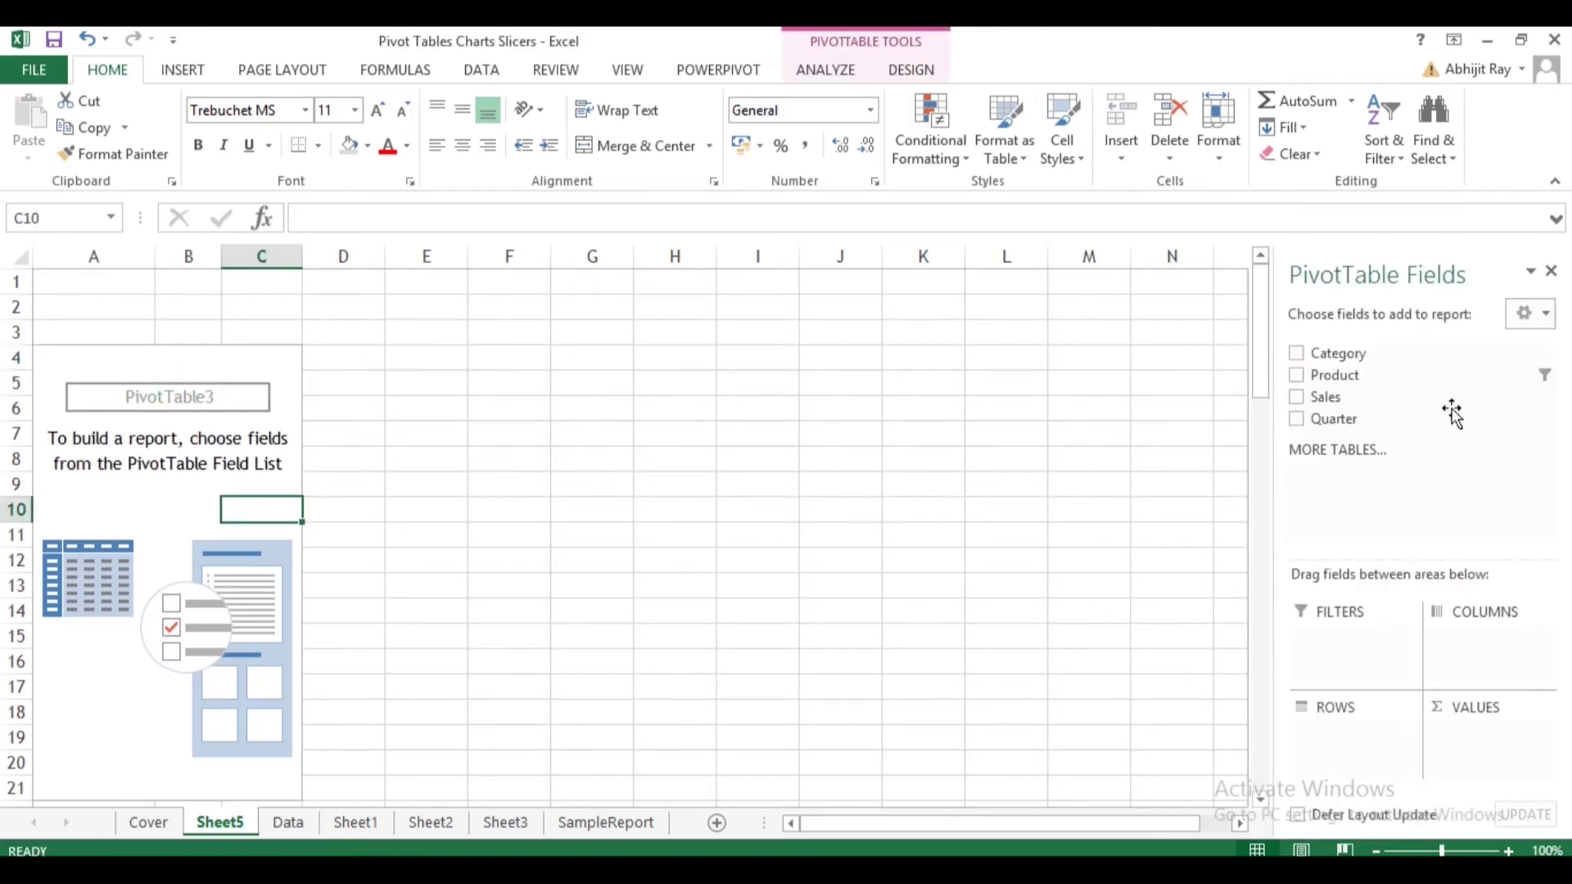
Summarise Sales by Category in the pivot table and insert a pie PivotChart of it, extended upward to row 3.
{"action": "left_click_drag", "start_coordinate": [1384, 355], "coordinate": [1343, 757]}
{"action": "left_click_drag", "start_coordinate": [1349, 401], "coordinate": [1487, 733]}
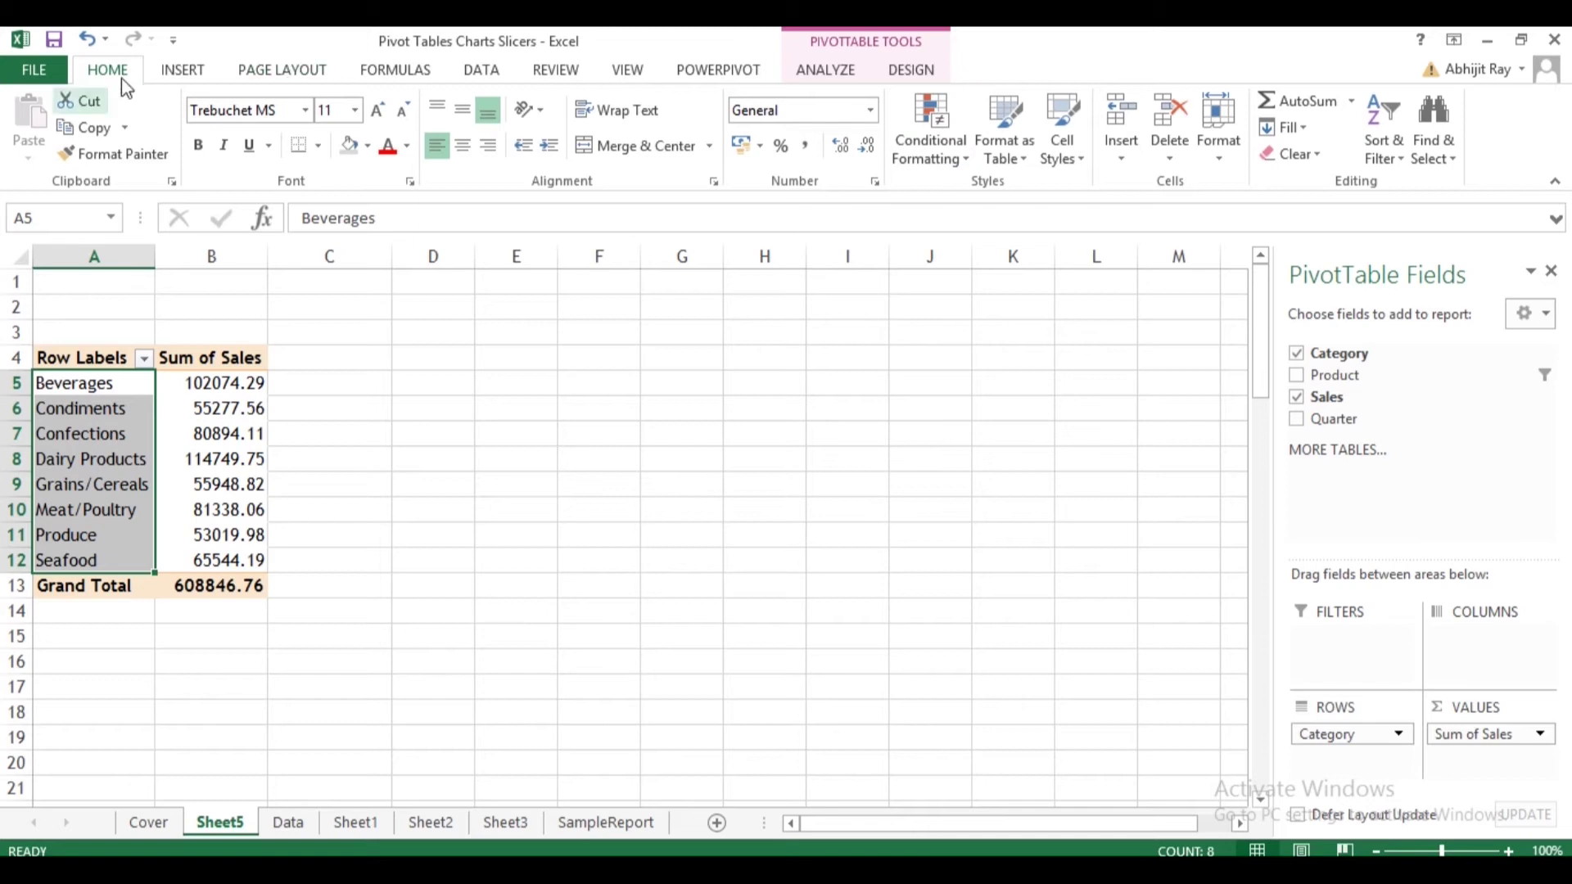
{"action": "left_click", "coordinate": [182, 70]}
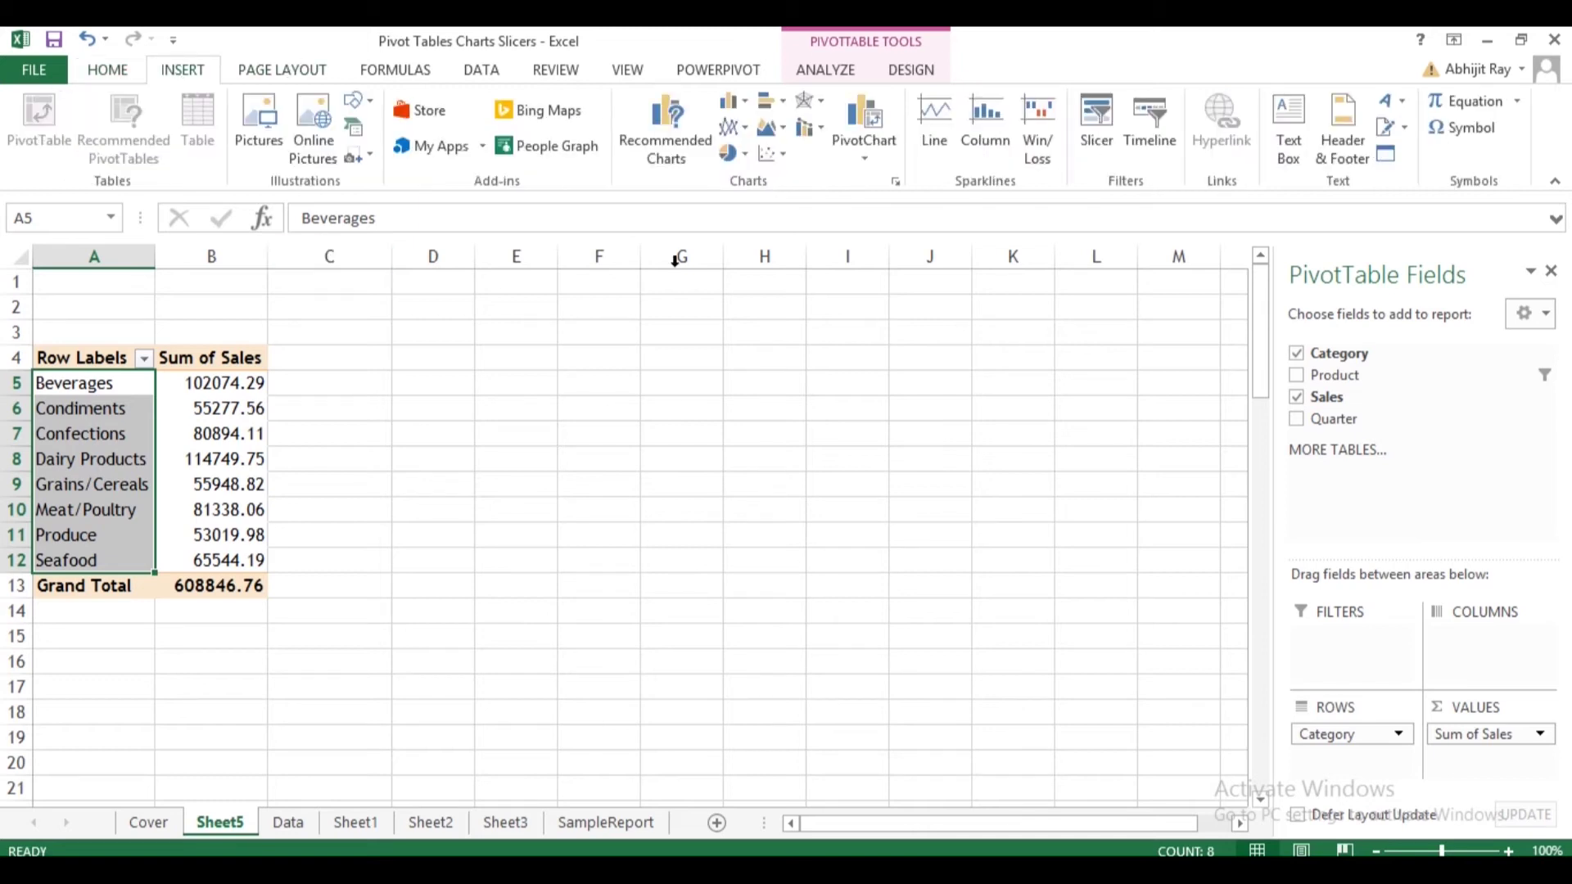
{"action": "left_click", "coordinate": [865, 127]}
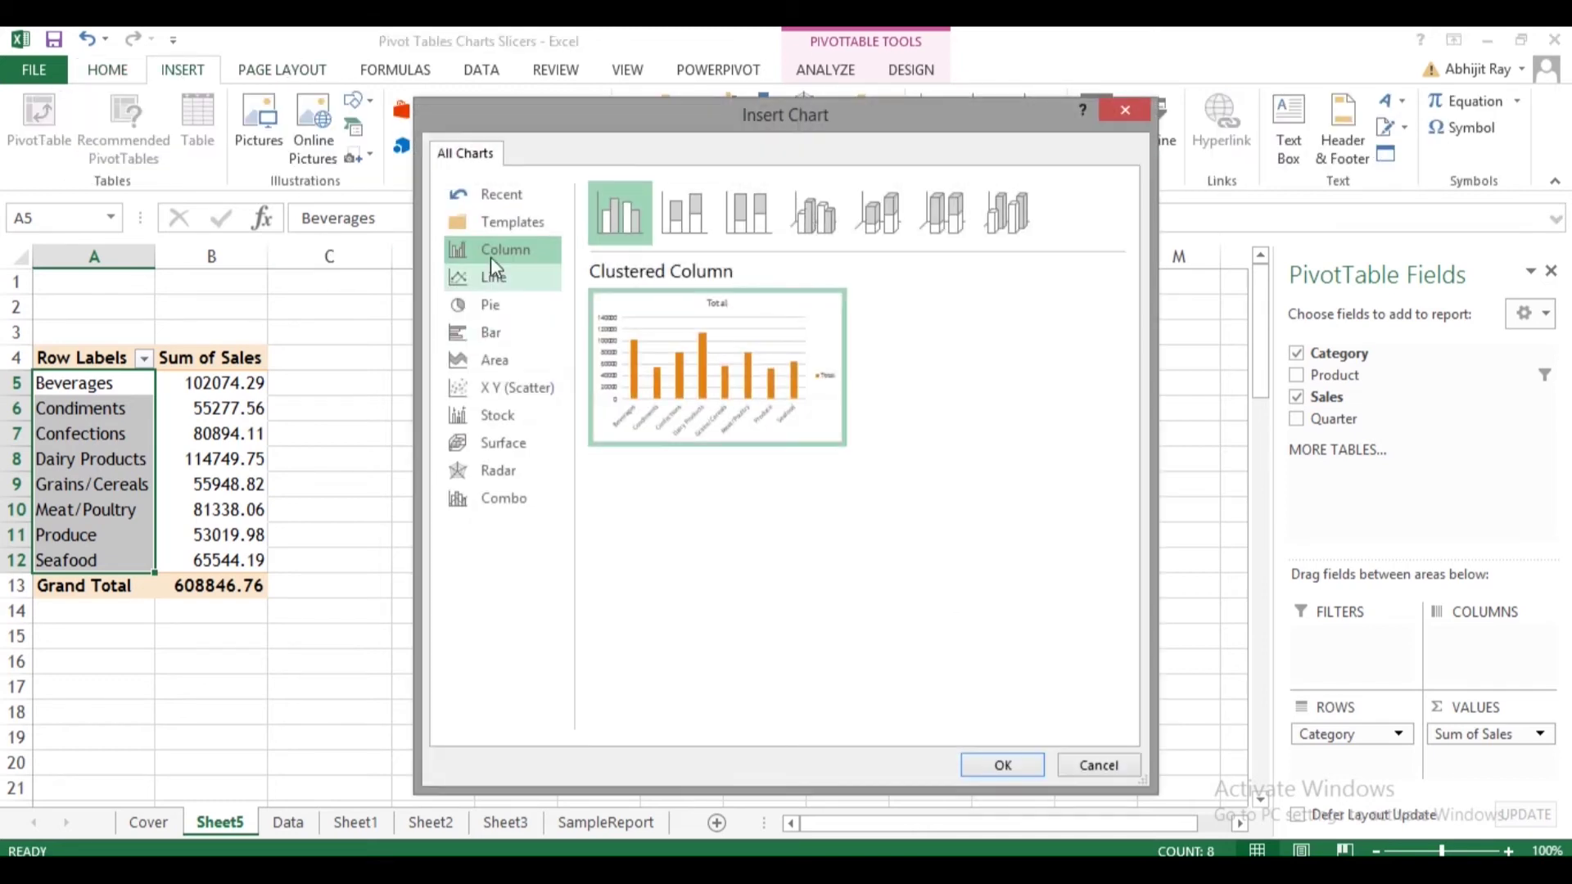
{"action": "left_click", "coordinate": [499, 312]}
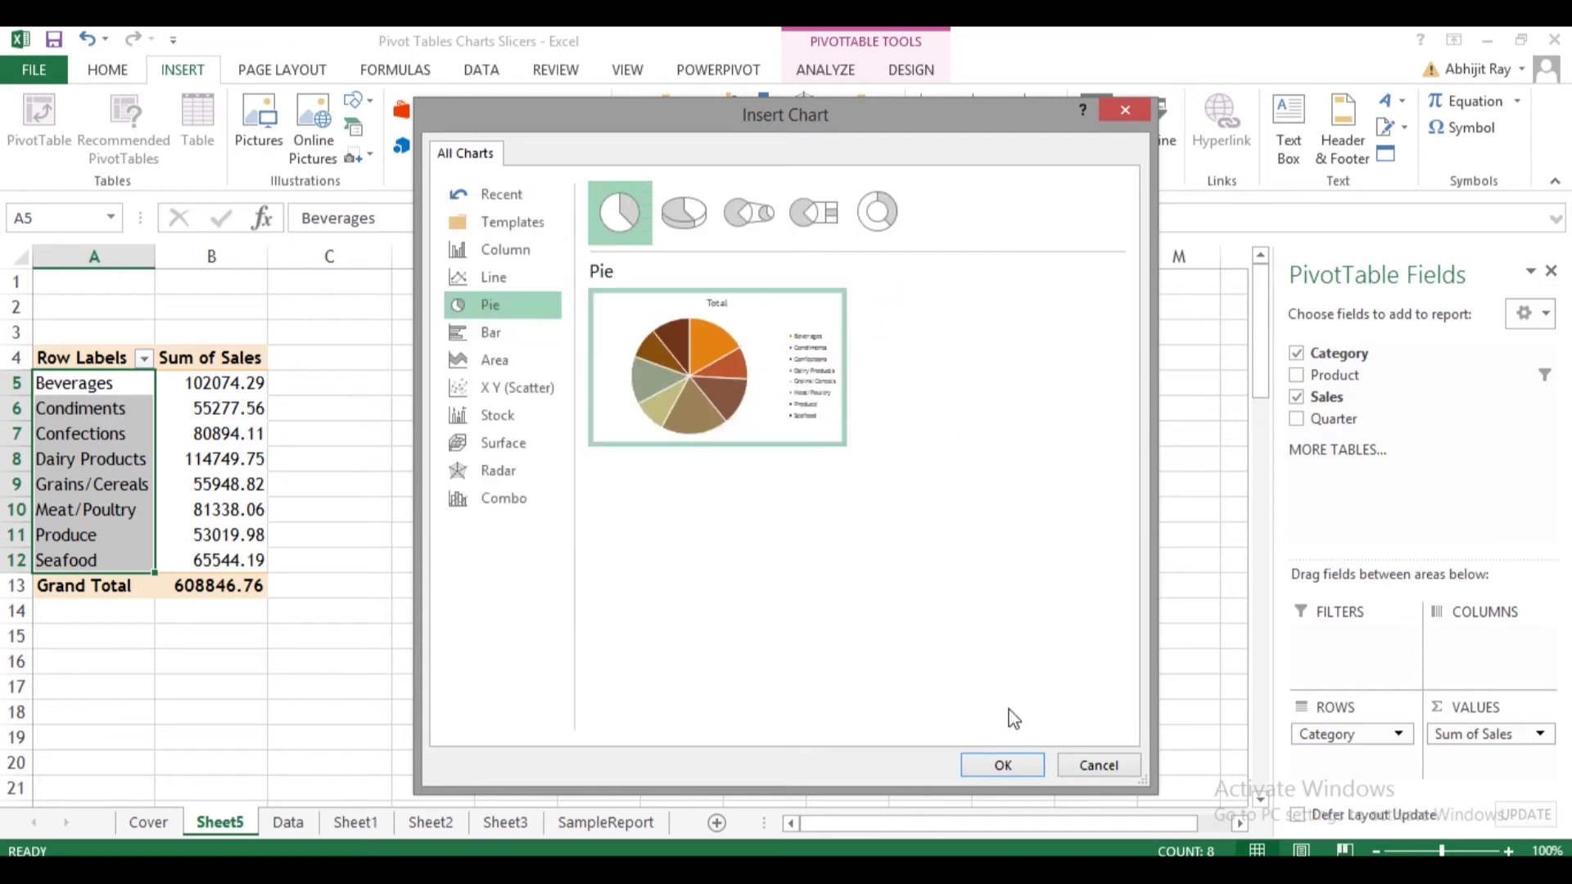
{"action": "left_click", "coordinate": [1004, 765]}
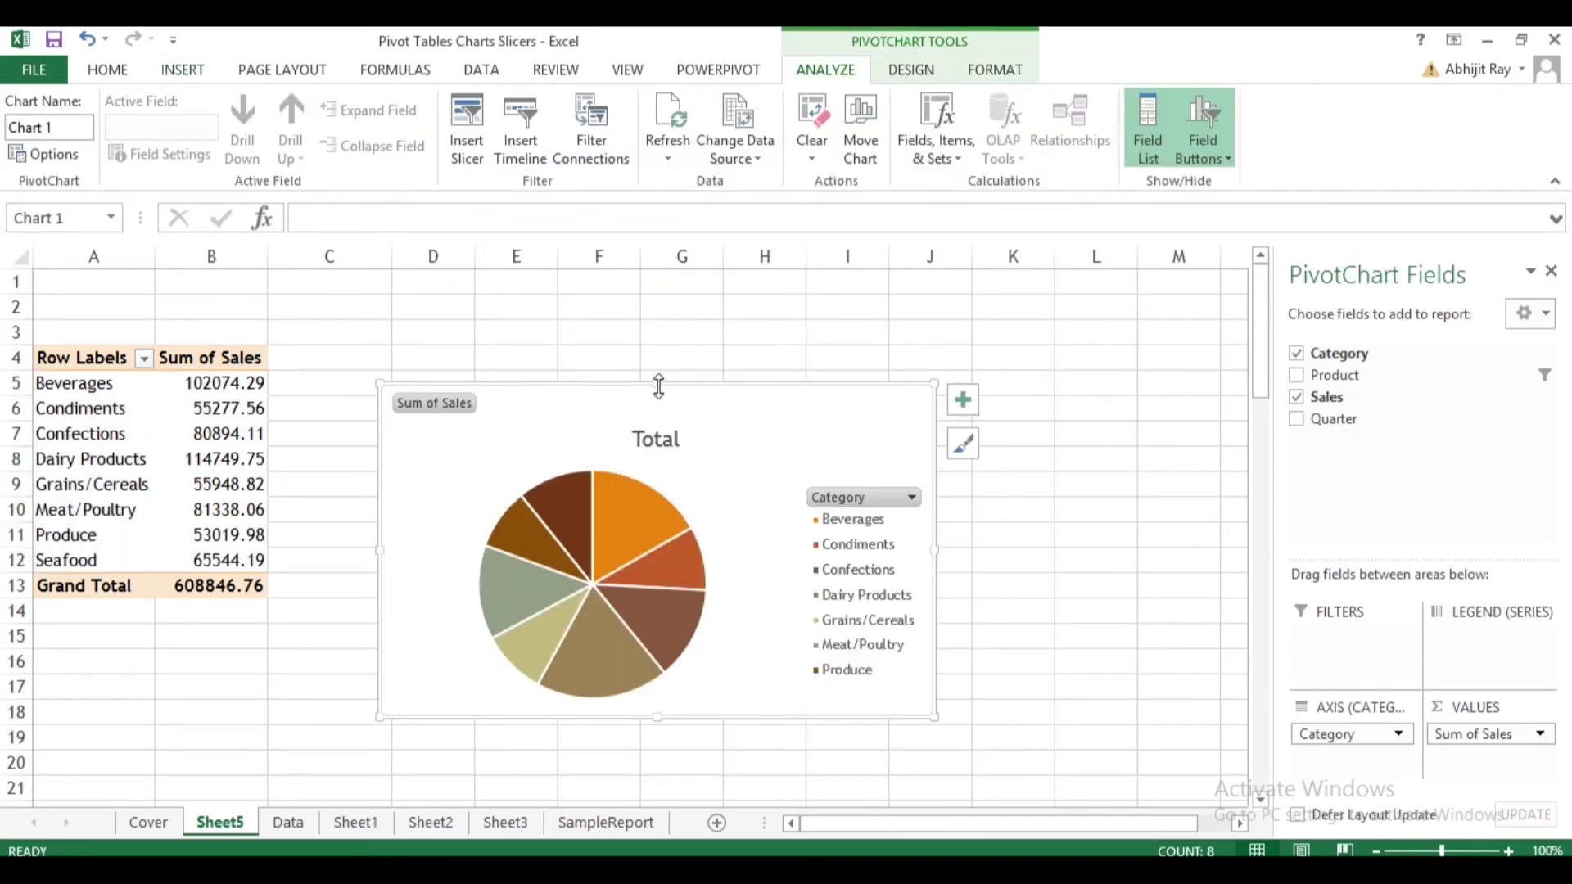
{"action": "left_click_drag", "start_coordinate": [657, 382], "coordinate": [657, 325]}
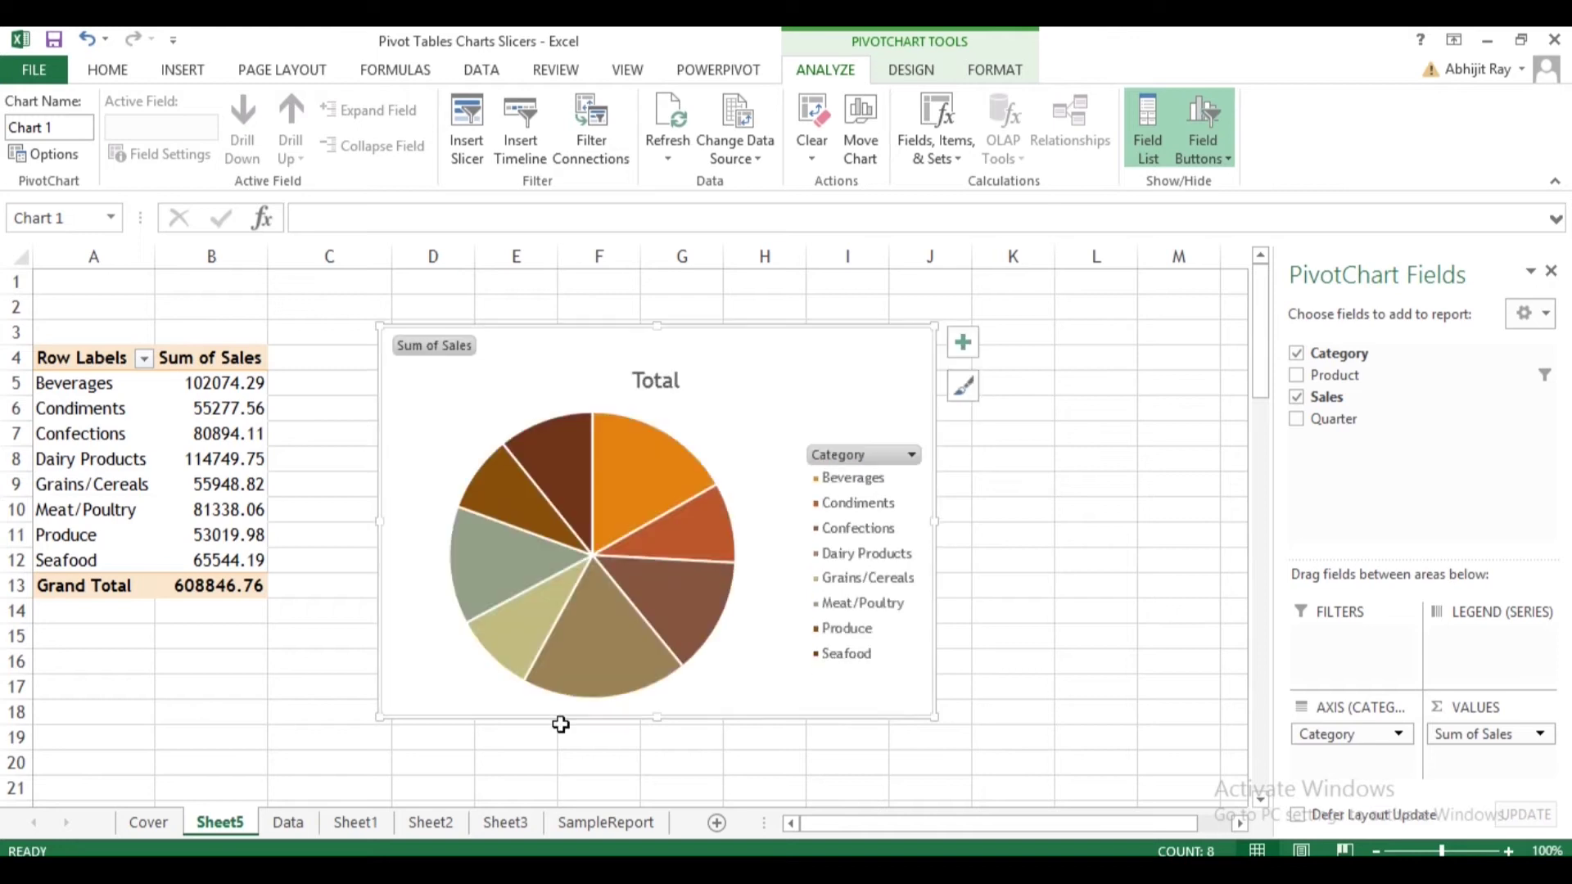
Hide all field buttons on the pie chart and enlarge the legend to nearly the chart's full height.
{"action": "right_click", "coordinate": [855, 456]}
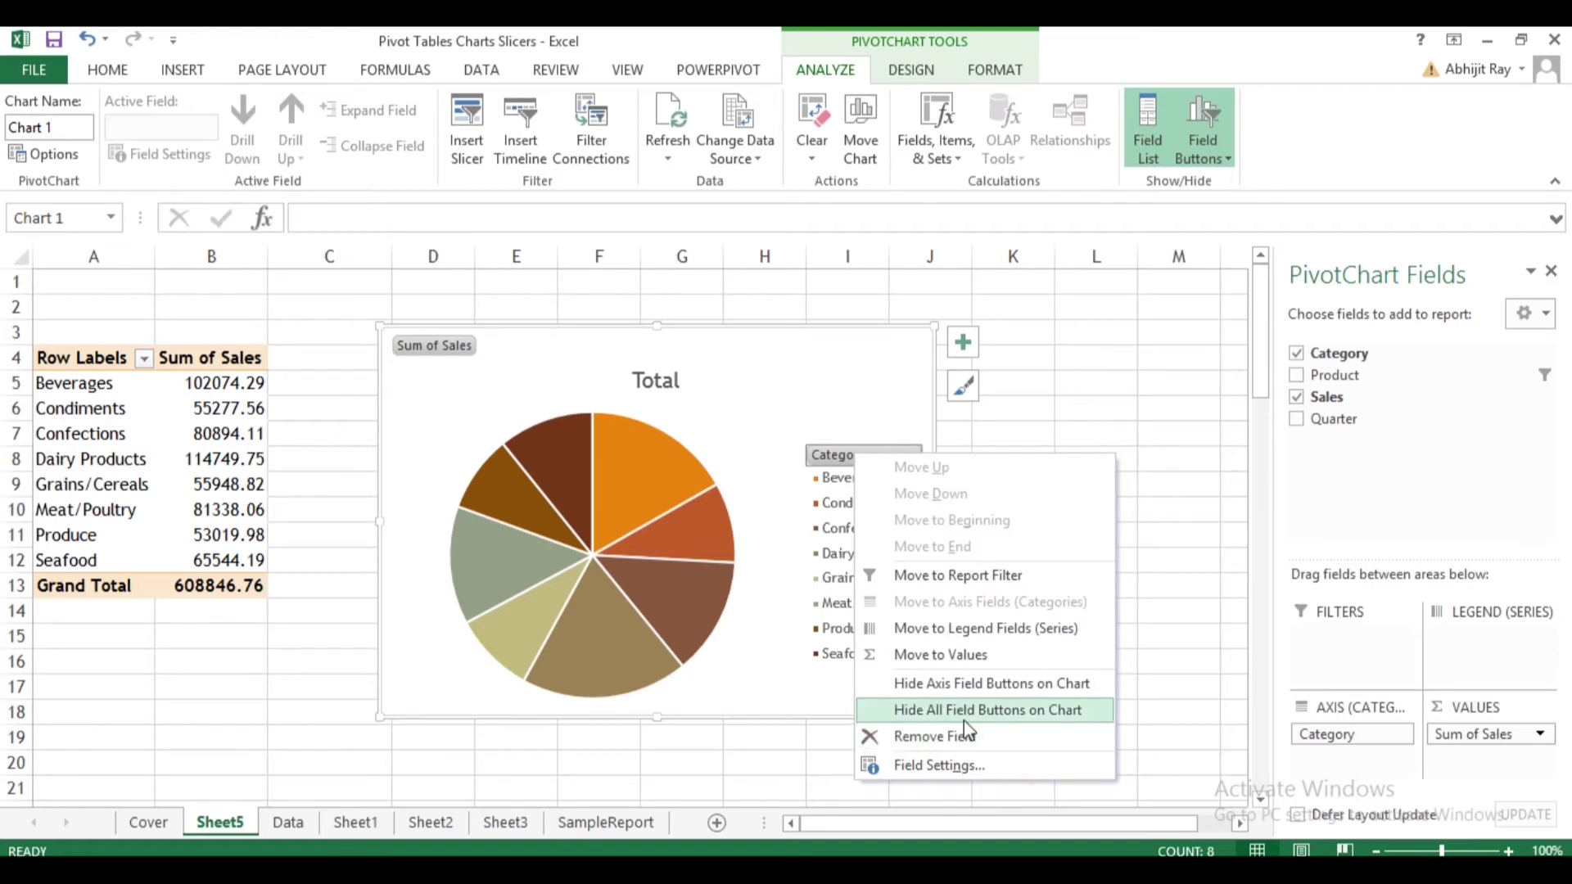
{"action": "left_click", "coordinate": [998, 717]}
{"action": "left_click", "coordinate": [848, 487]}
{"action": "left_click_drag", "start_coordinate": [801, 434], "coordinate": [761, 358]}
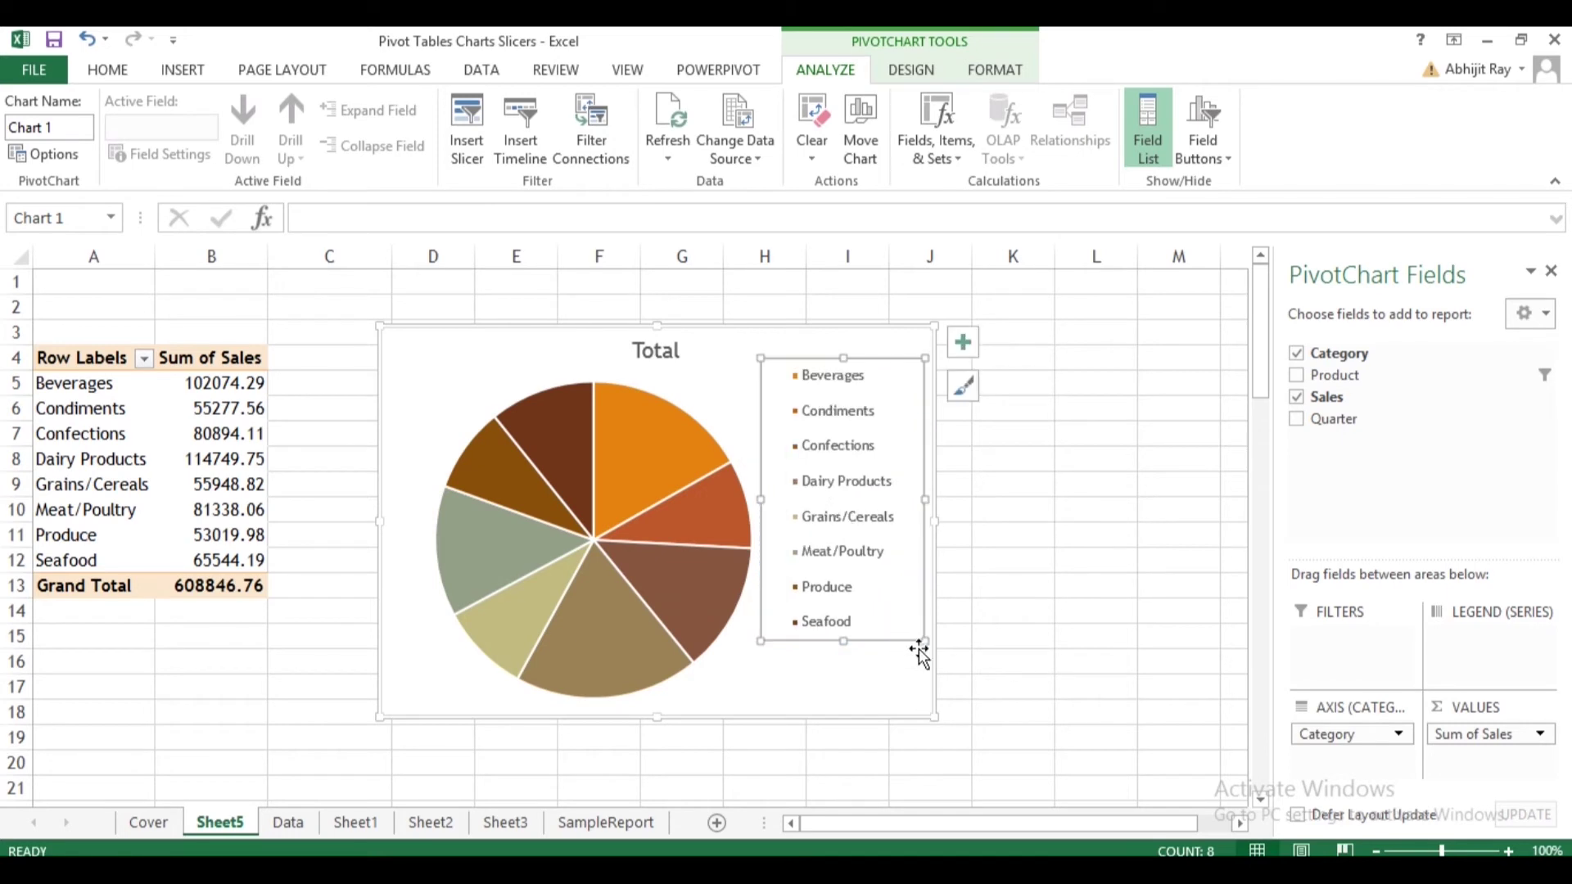
{"action": "left_click_drag", "start_coordinate": [844, 642], "coordinate": [843, 710]}
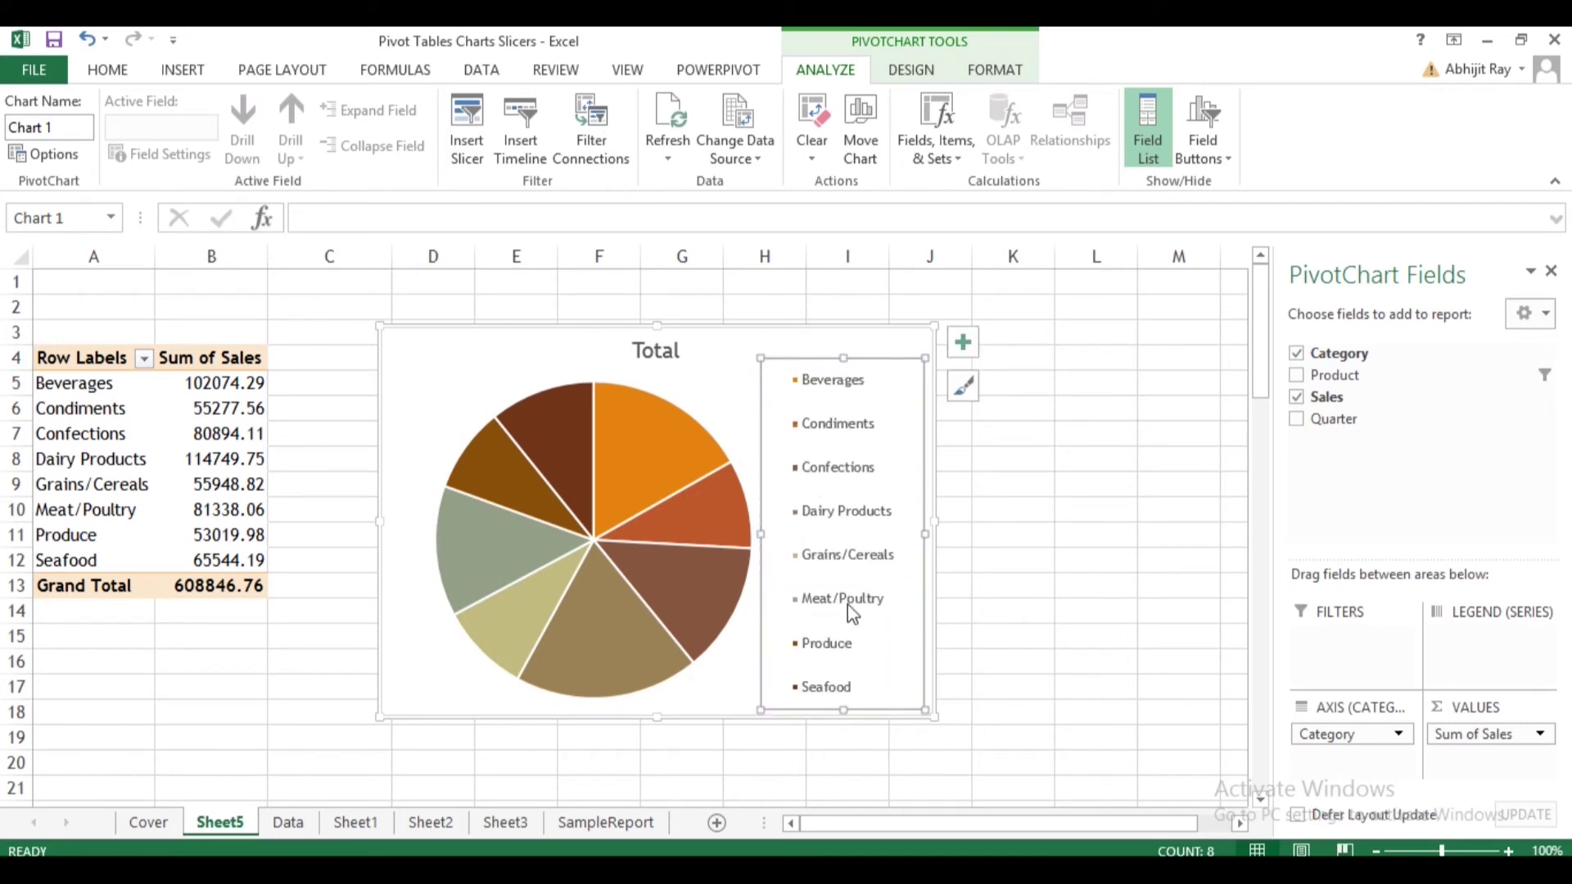
Change the pie chart legend's text to a different font in a slightly larger size.
{"action": "right_click", "coordinate": [839, 460]}
{"action": "left_click", "coordinate": [911, 540]}
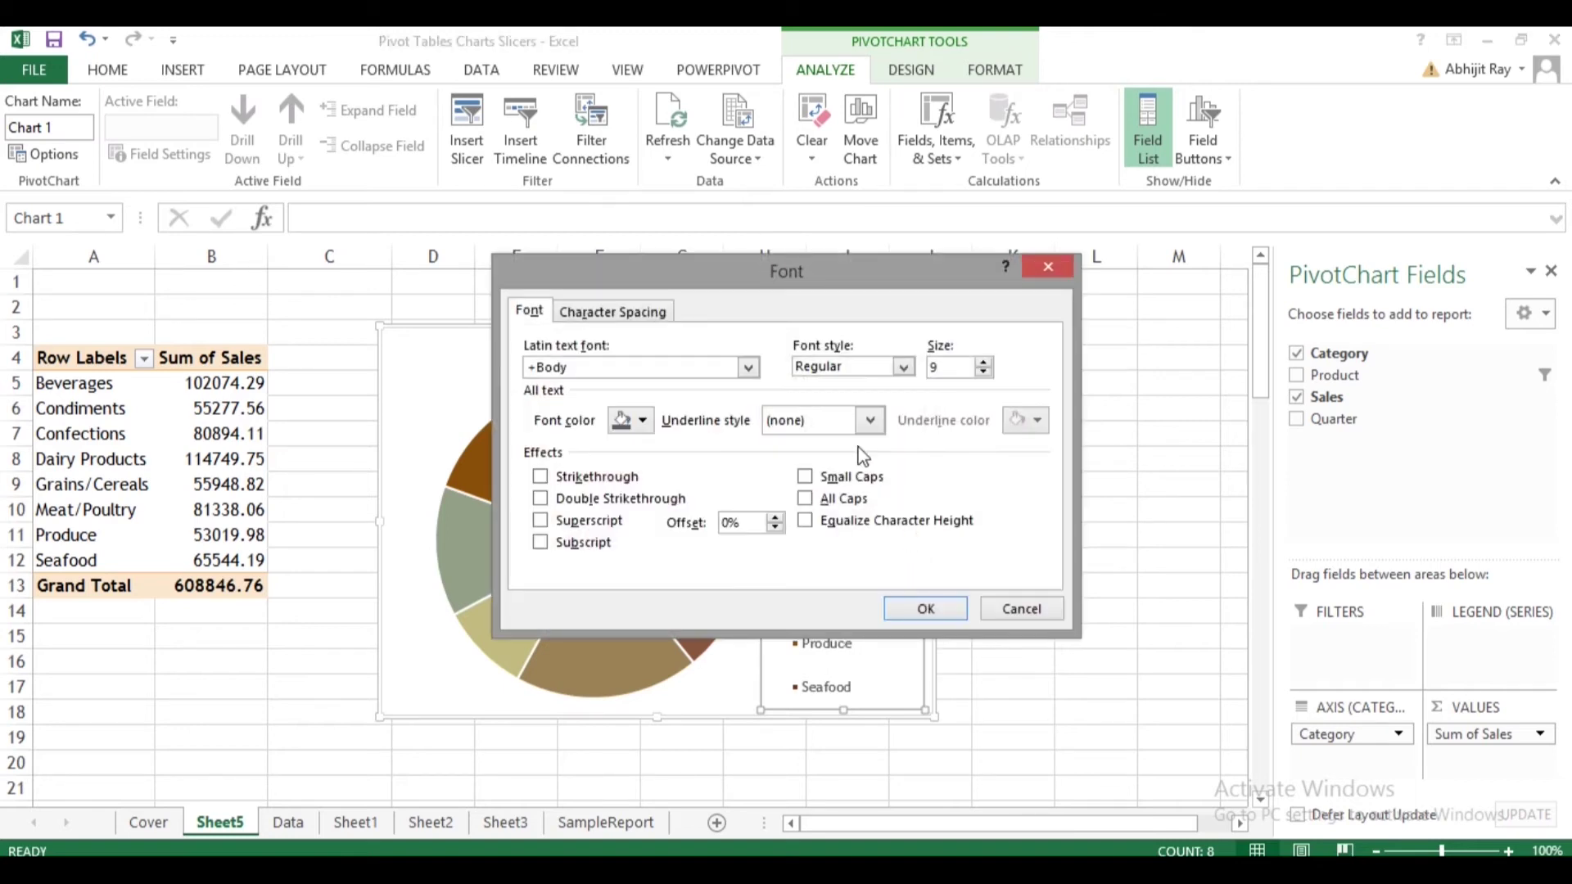
{"action": "left_click", "coordinate": [747, 368]}
{"action": "left_click", "coordinate": [589, 842]}
{"action": "left_click", "coordinate": [984, 362]}
{"action": "key", "text": "Return"}
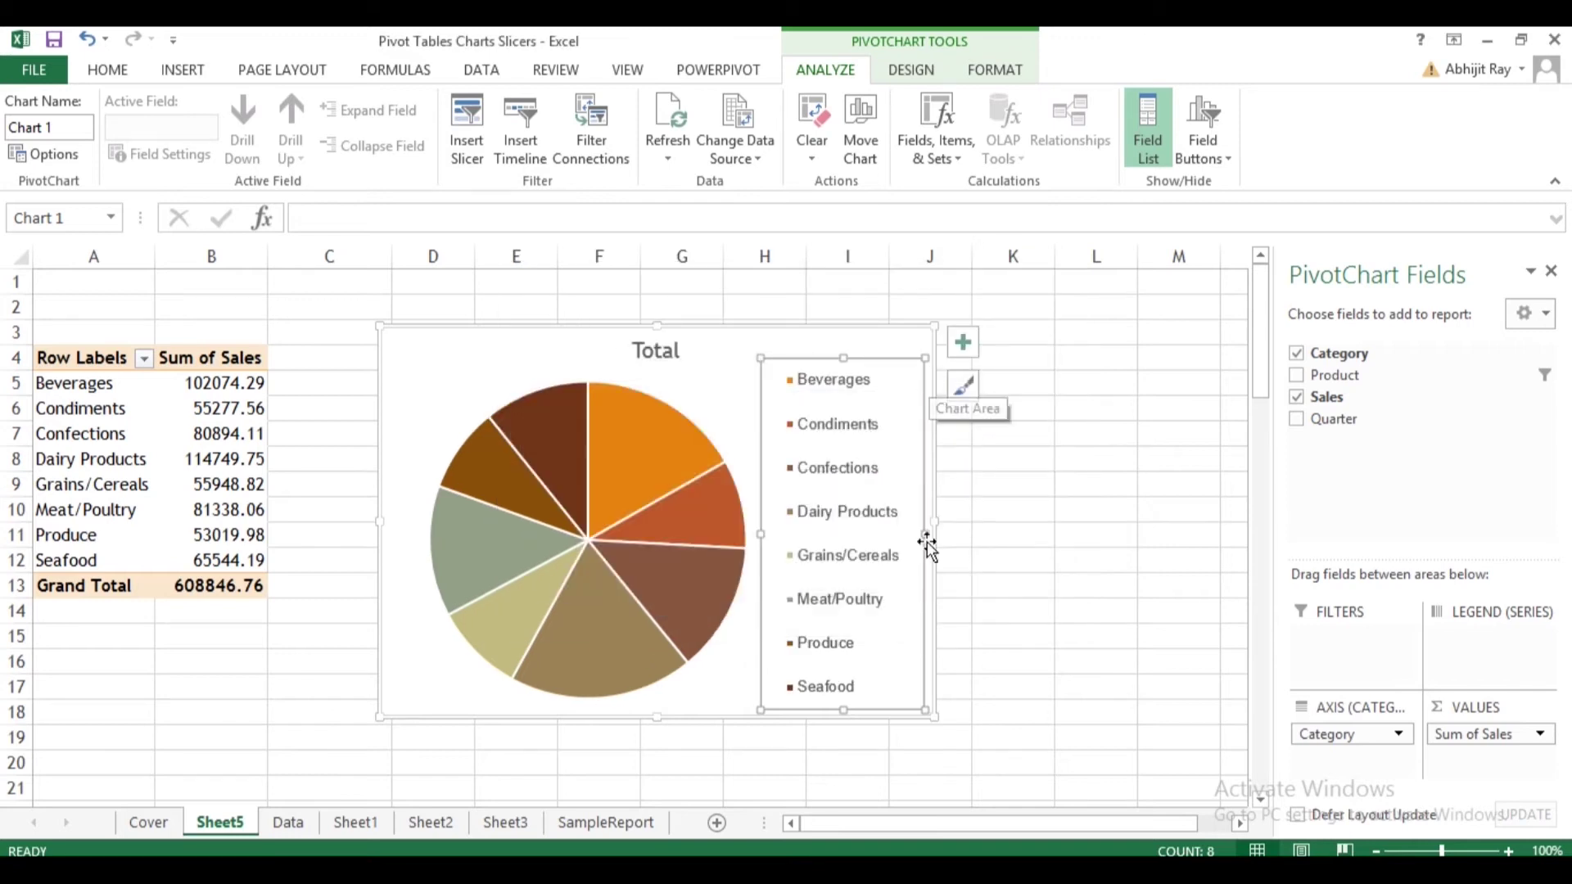
{"action": "left_click", "coordinate": [981, 512]}
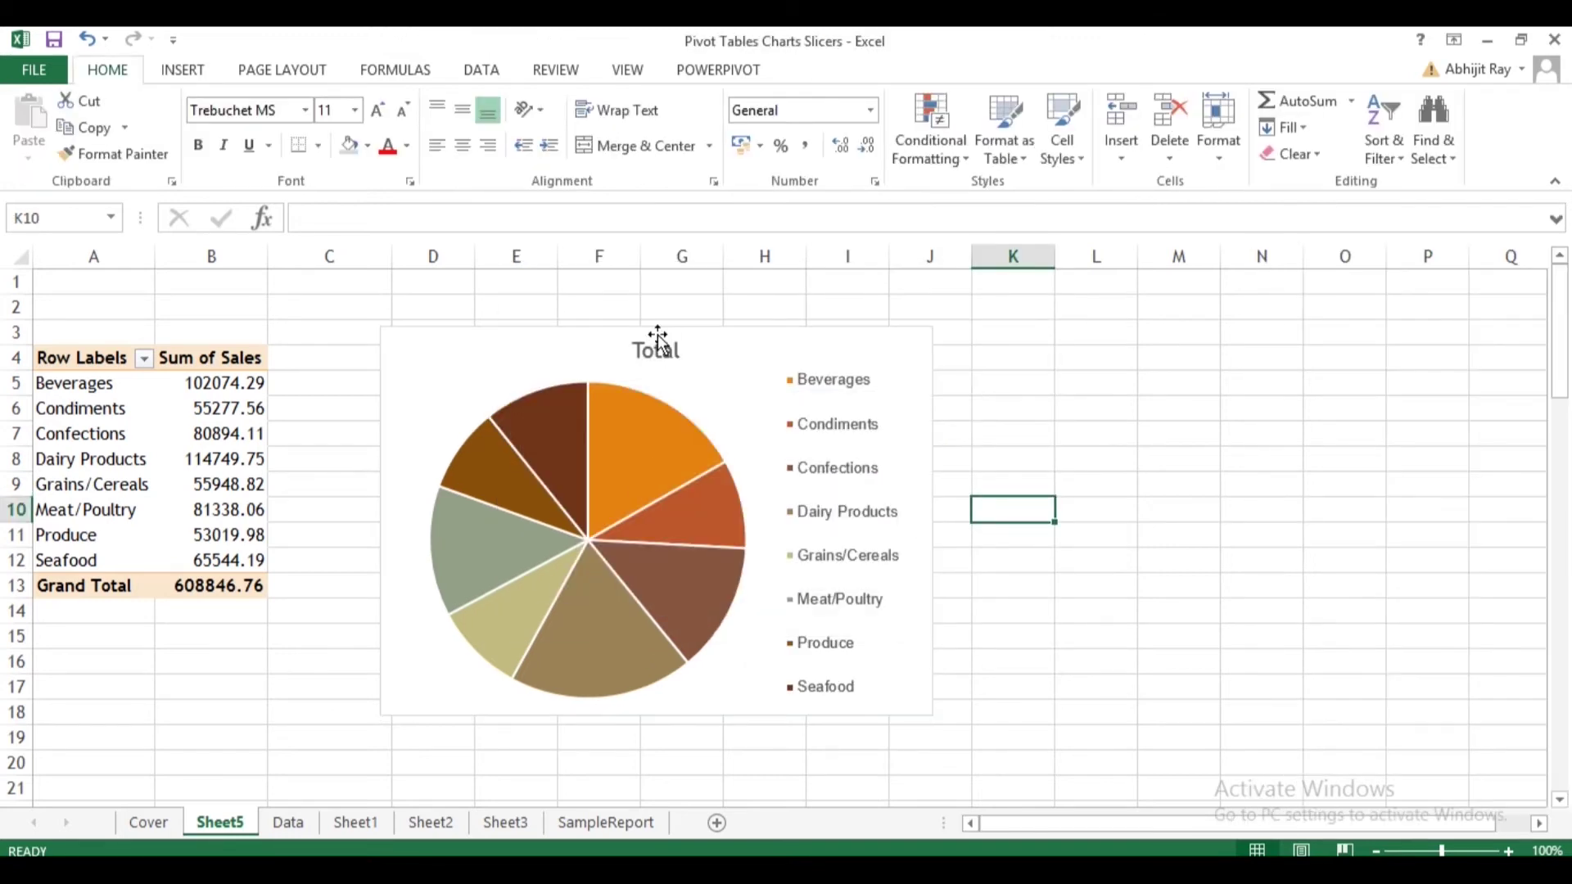
Change the pie chart's title to "Share of Category Sales".
{"action": "double_click", "coordinate": [667, 352]}
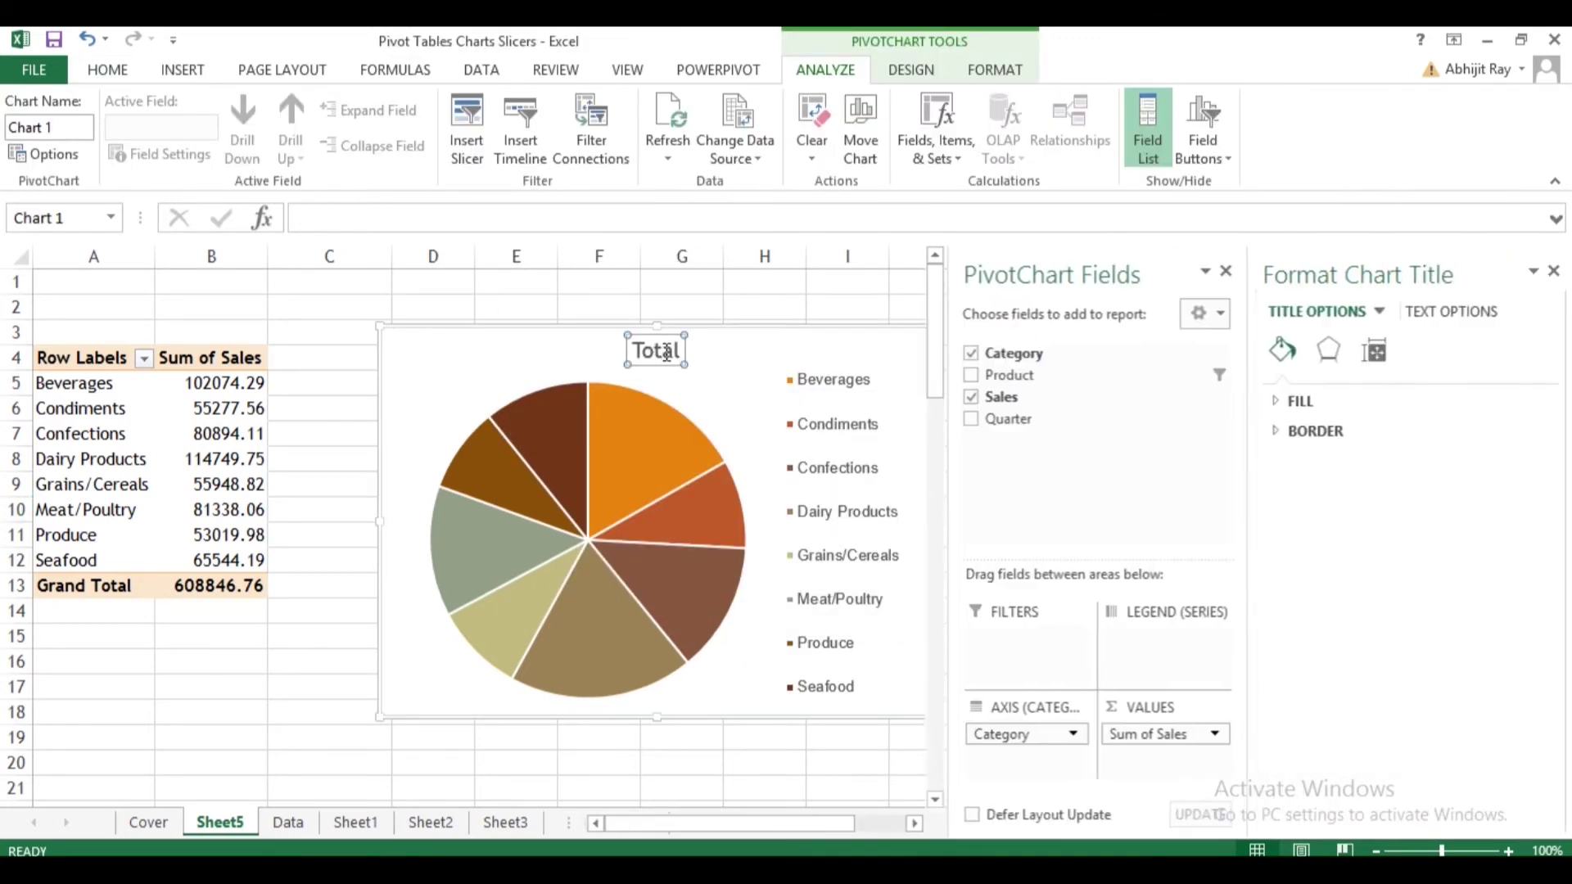
{"action": "double_click", "coordinate": [667, 352]}
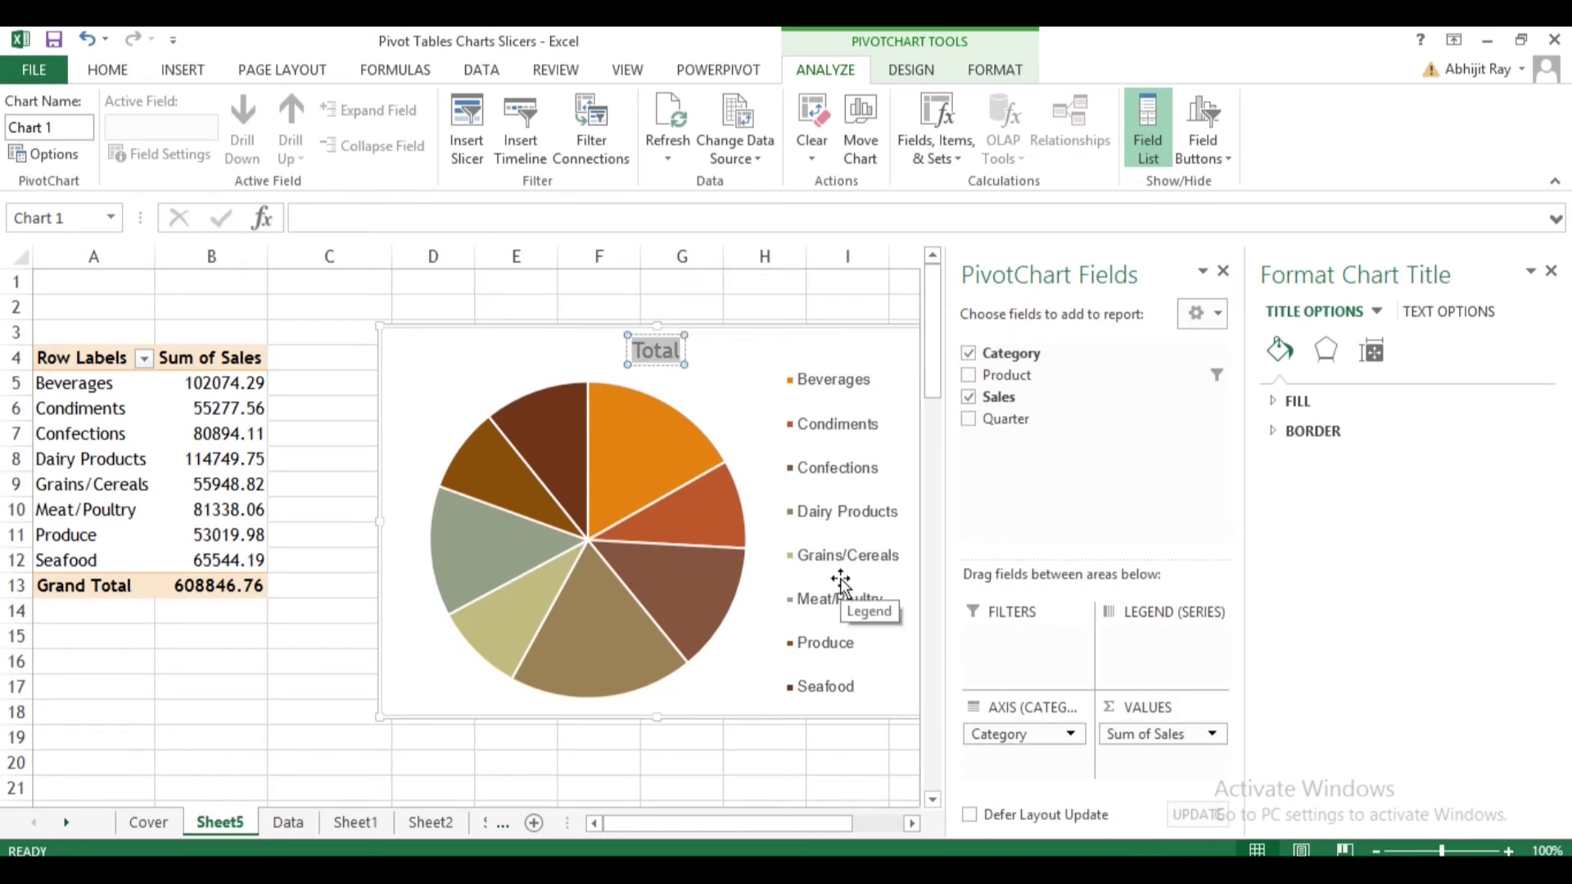
{"action": "type", "text": "Share of Cate"}
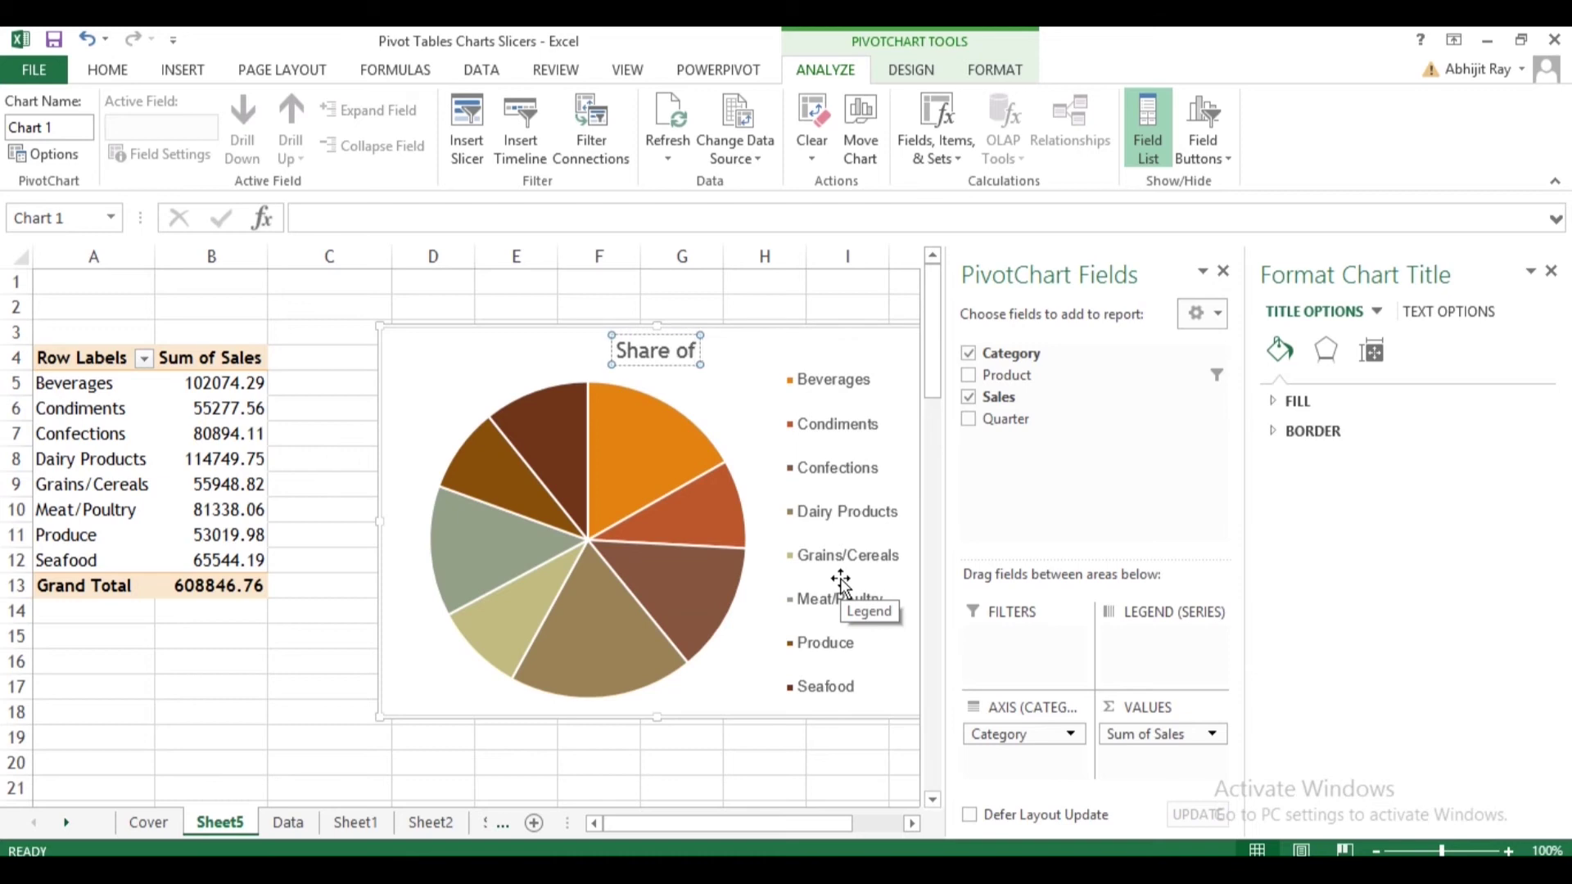
{"action": "type", "text": "ory"}
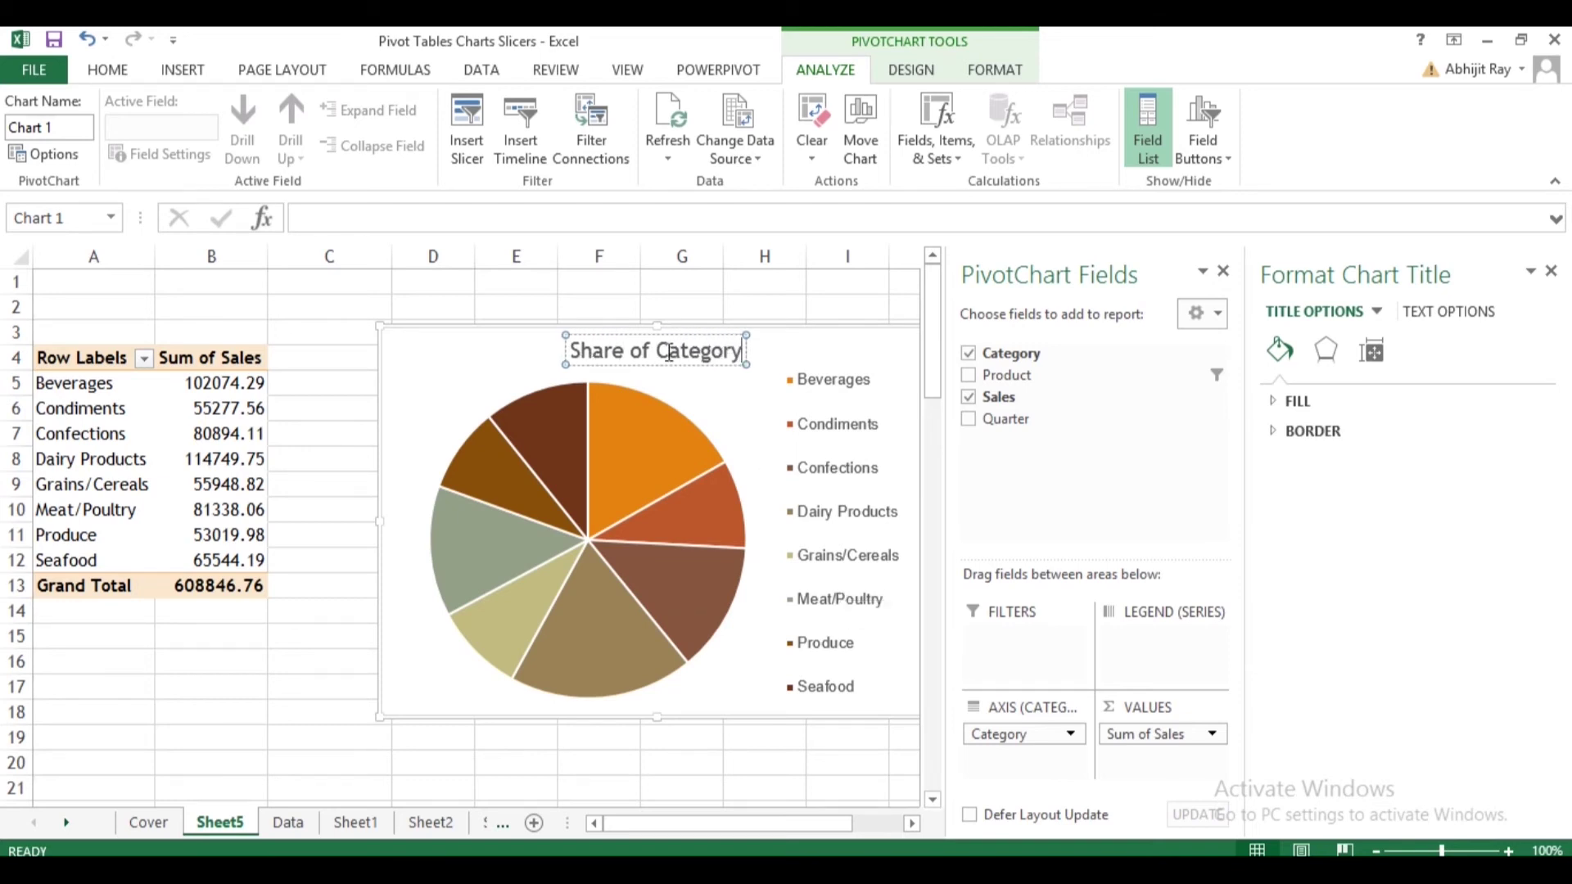
{"action": "type", "text": " Sales"}
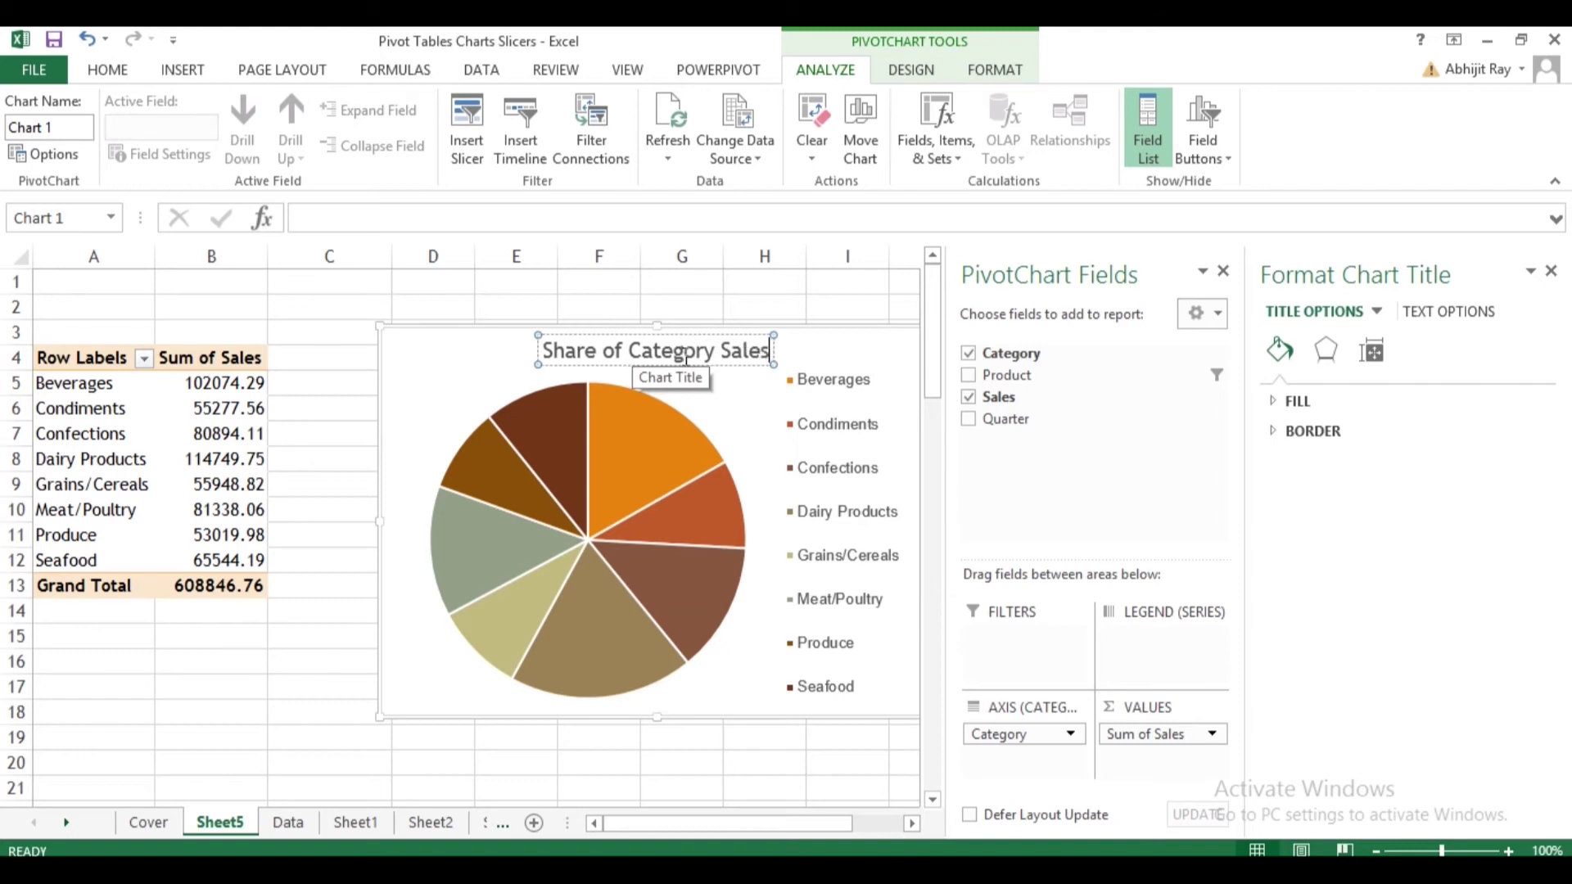
Move the chart title to the chart's upper-left corner and close the title formatting pane.
{"action": "left_click", "coordinate": [636, 363]}
{"action": "left_click_drag", "start_coordinate": [499, 365], "coordinate": [485, 365]}
{"action": "left_click", "coordinate": [650, 782]}
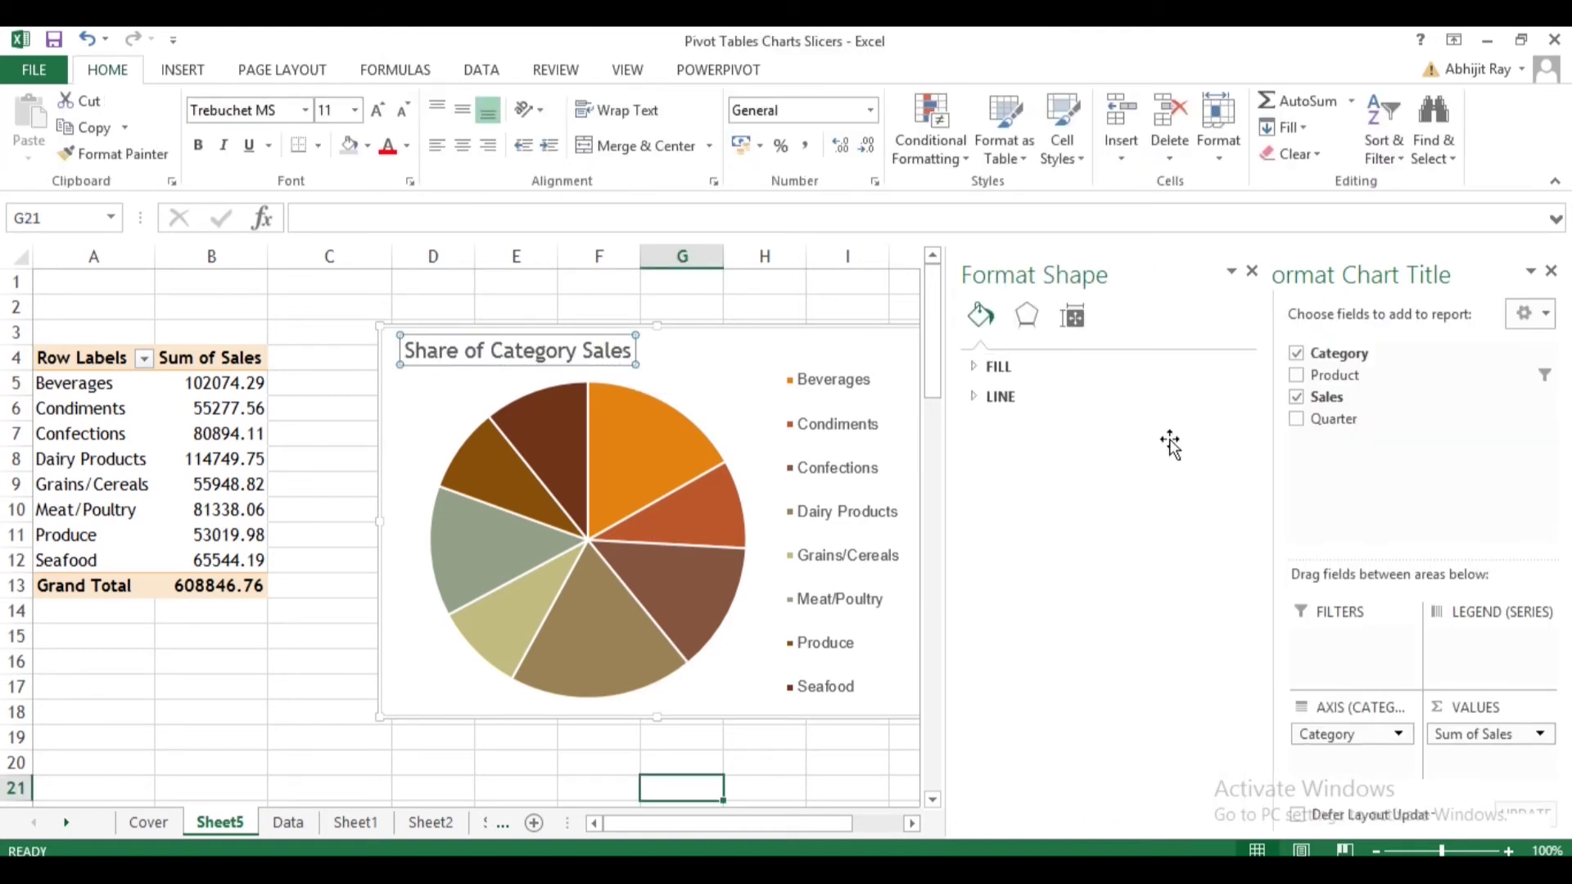
{"action": "left_click", "coordinate": [1553, 268]}
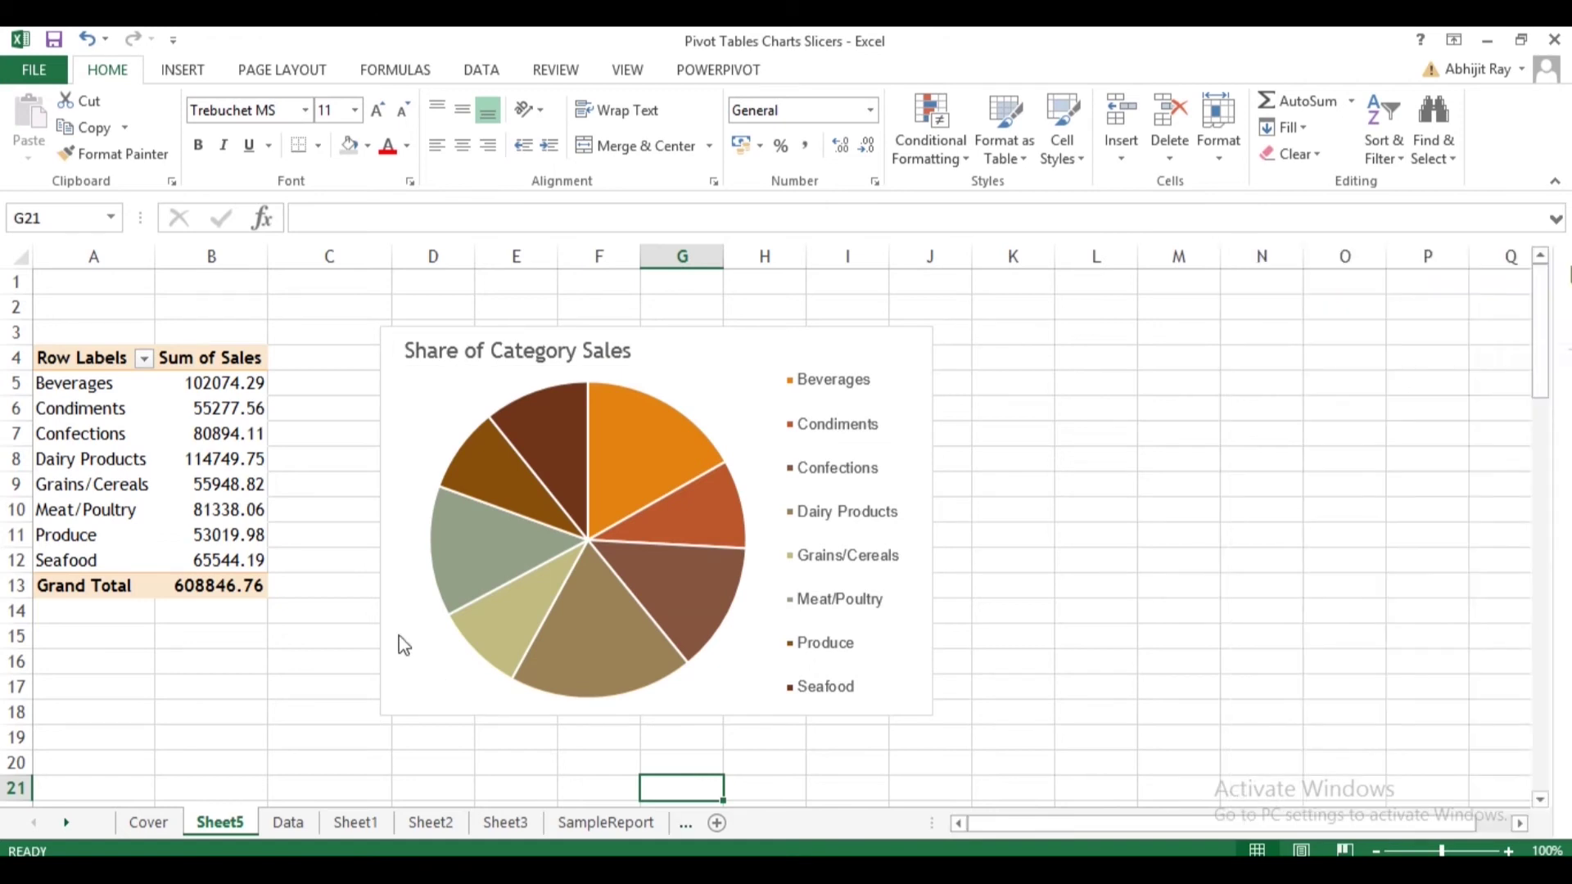
{"action": "left_click", "coordinate": [76, 440]}
{"action": "left_click_drag", "start_coordinate": [76, 367], "coordinate": [212, 592]}
{"action": "left_click", "coordinate": [328, 611]}
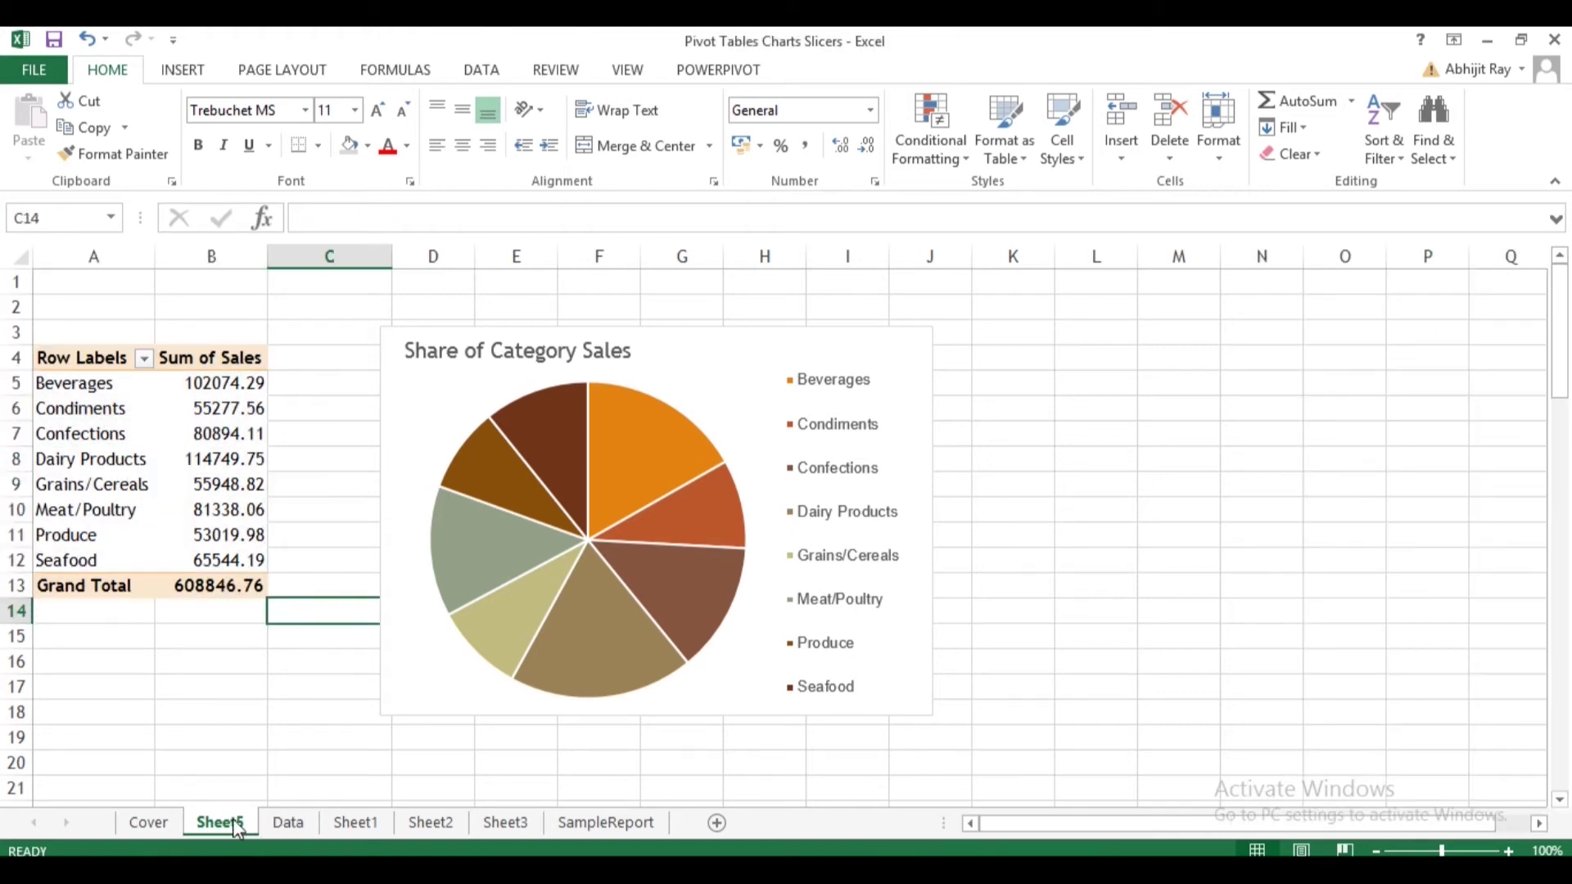
Duplicate Sheet5 and replace Category with Product in the rows of the copy's pivot table.
{"action": "left_click_drag", "start_coordinate": [235, 825], "coordinate": [278, 823]}
{"action": "left_click", "coordinate": [199, 456]}
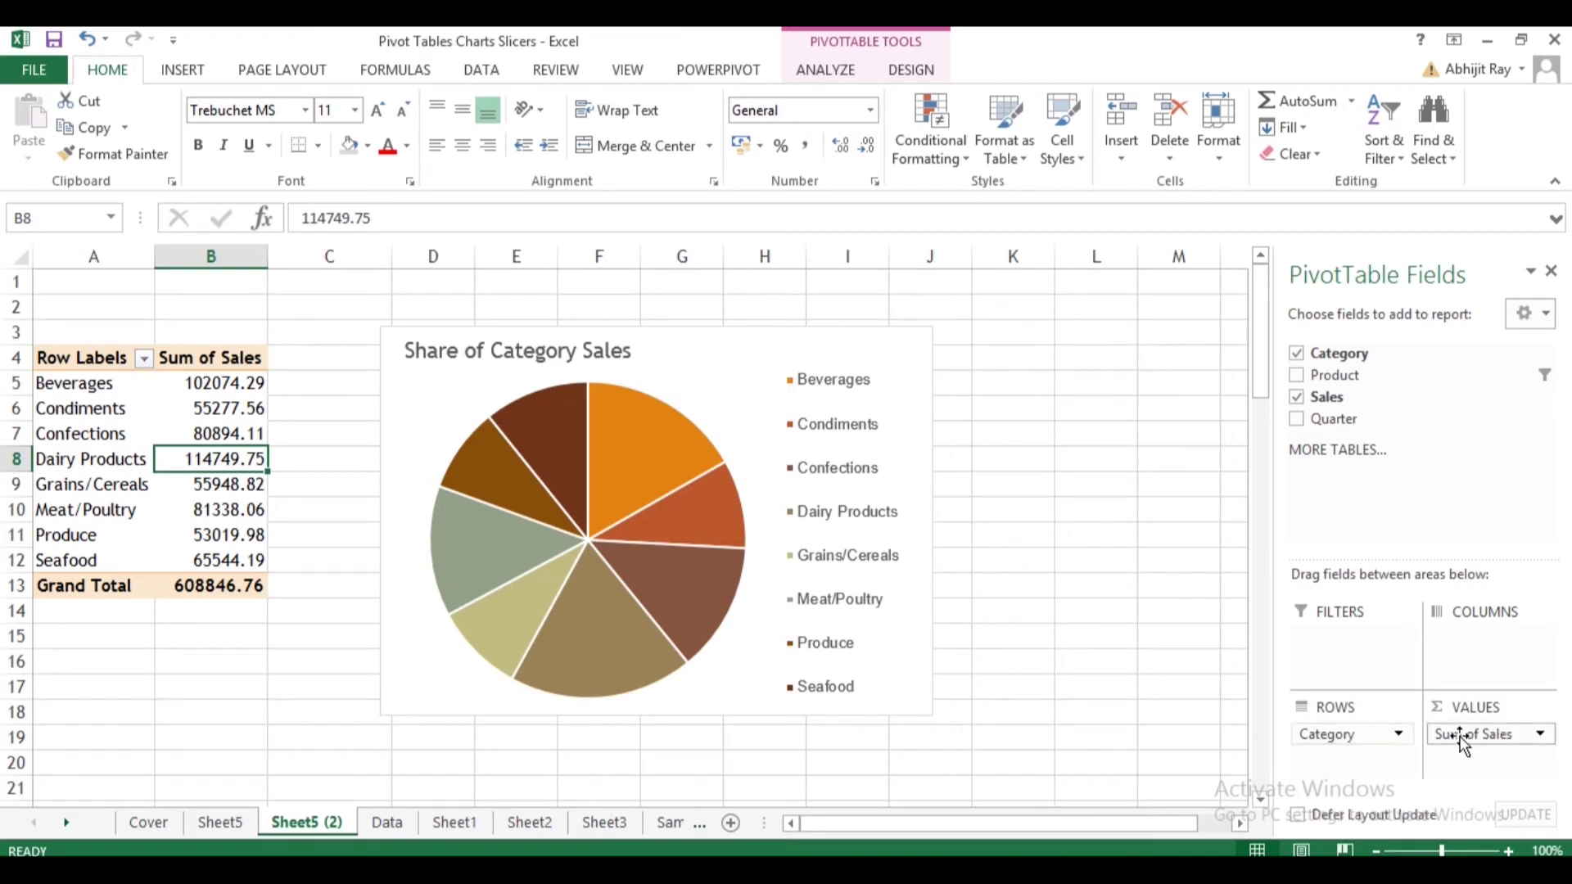
{"action": "left_click_drag", "start_coordinate": [1379, 735], "coordinate": [1341, 439]}
{"action": "left_click_drag", "start_coordinate": [1353, 380], "coordinate": [1351, 735]}
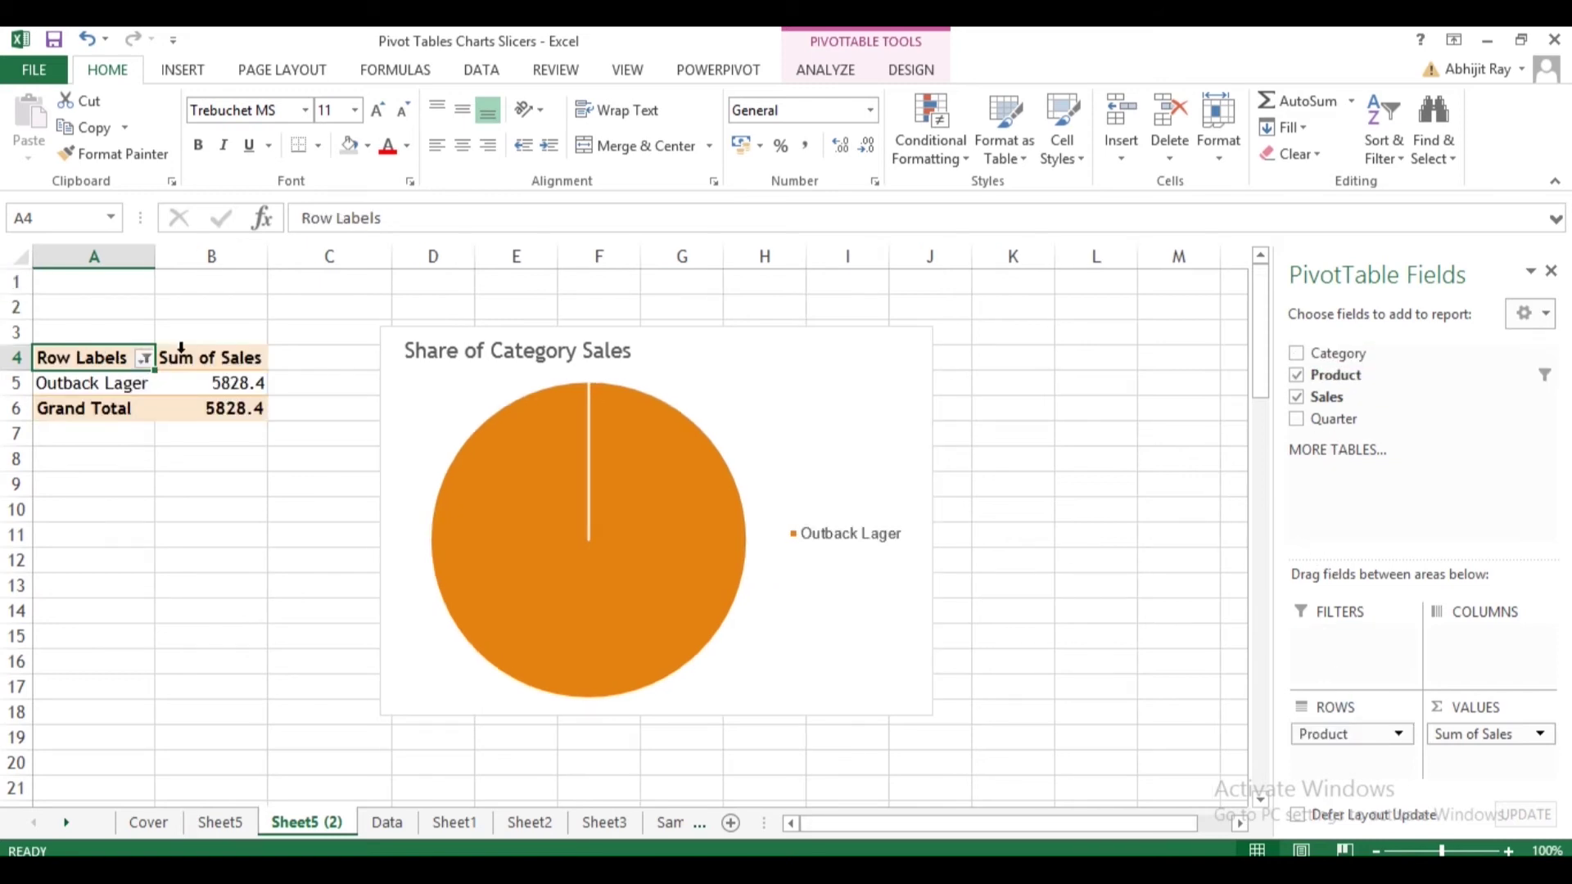
Show all products in the copied sheet's pivot table and delete its pie chart.
{"action": "left_click", "coordinate": [144, 358]}
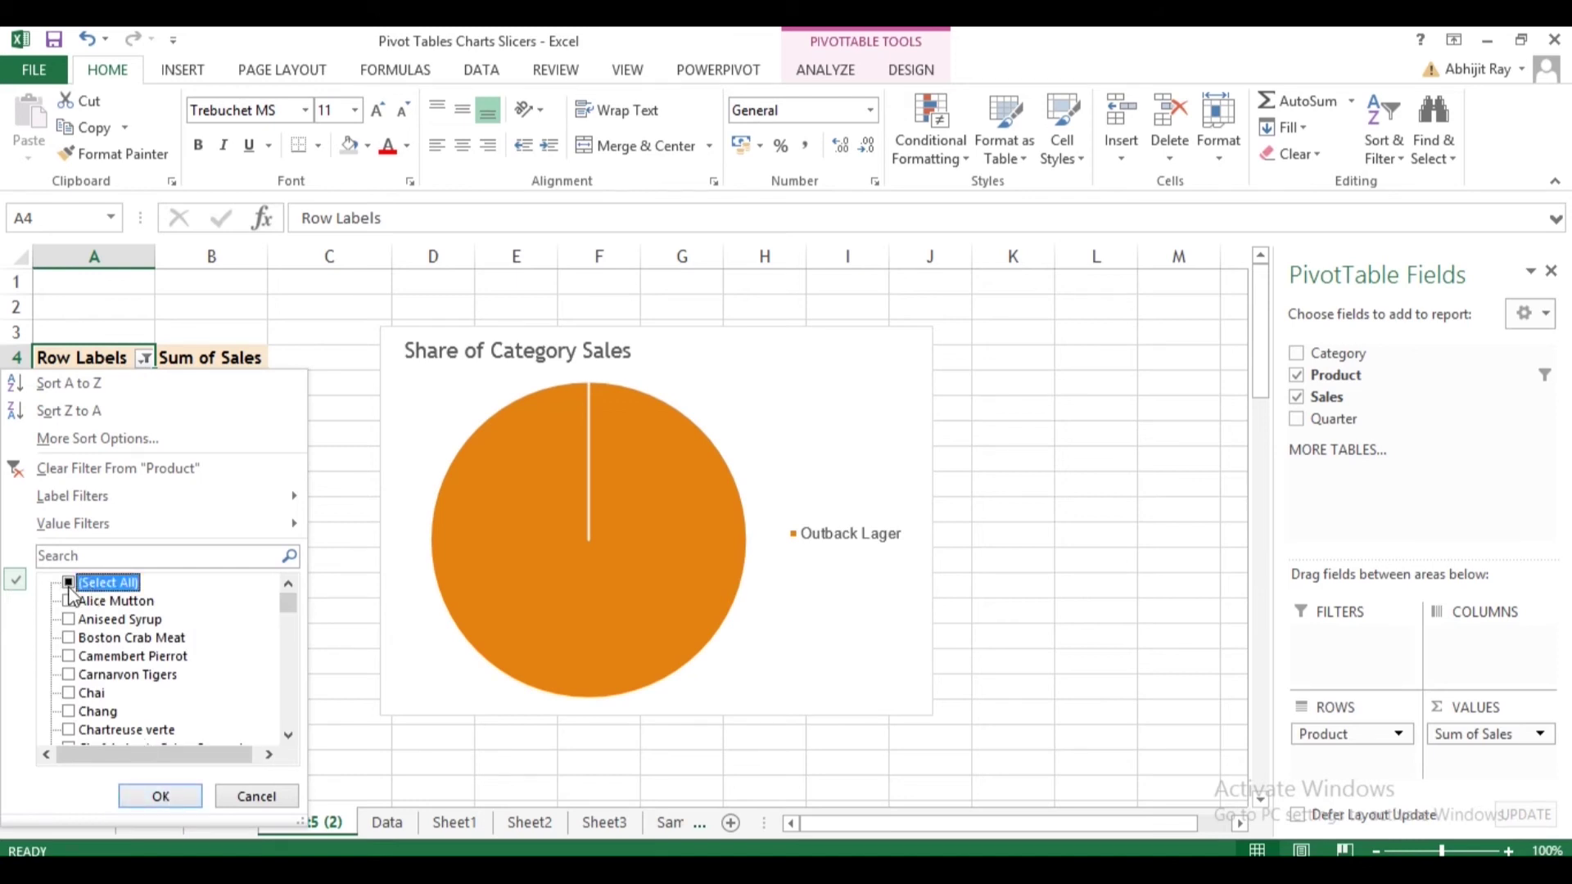
{"action": "left_click", "coordinate": [161, 796]}
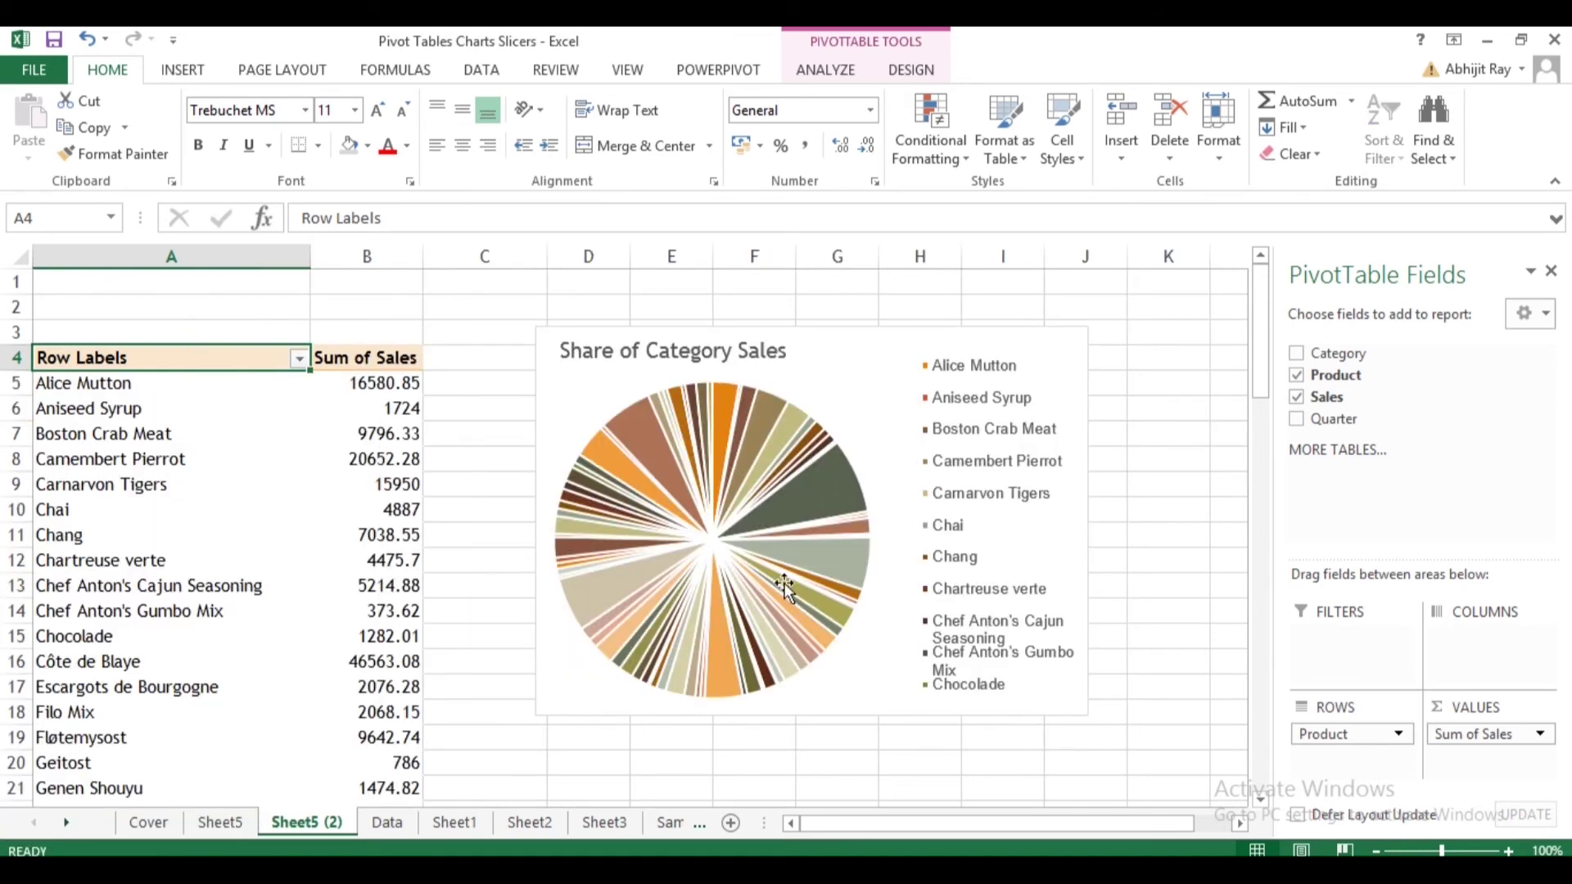
{"action": "left_click", "coordinate": [768, 448]}
{"action": "left_click", "coordinate": [766, 442]}
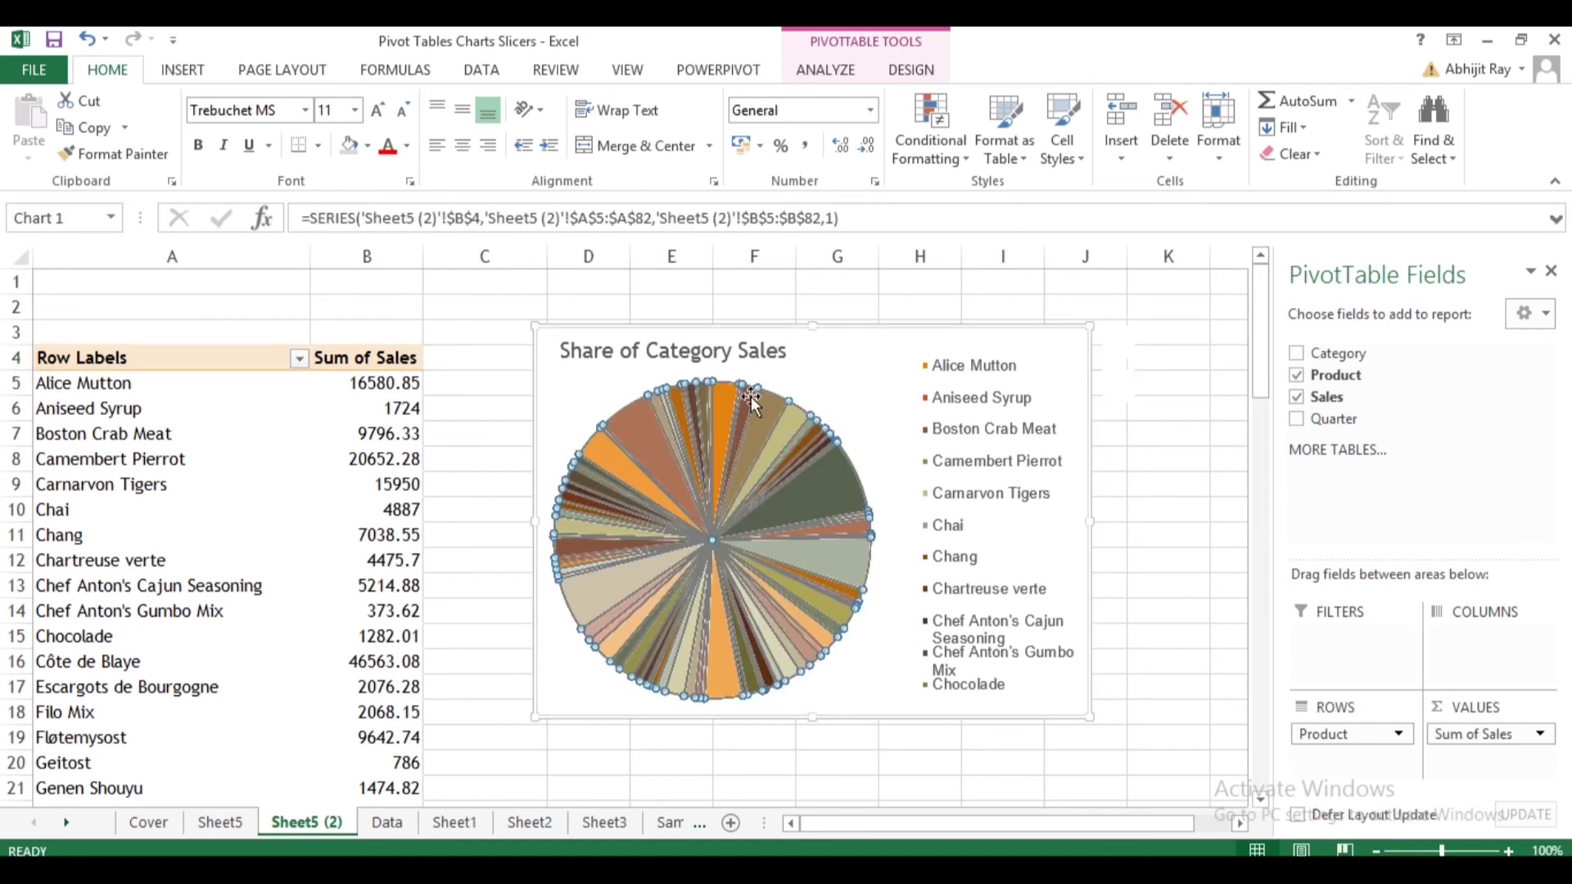
{"action": "key", "text": "Delete"}
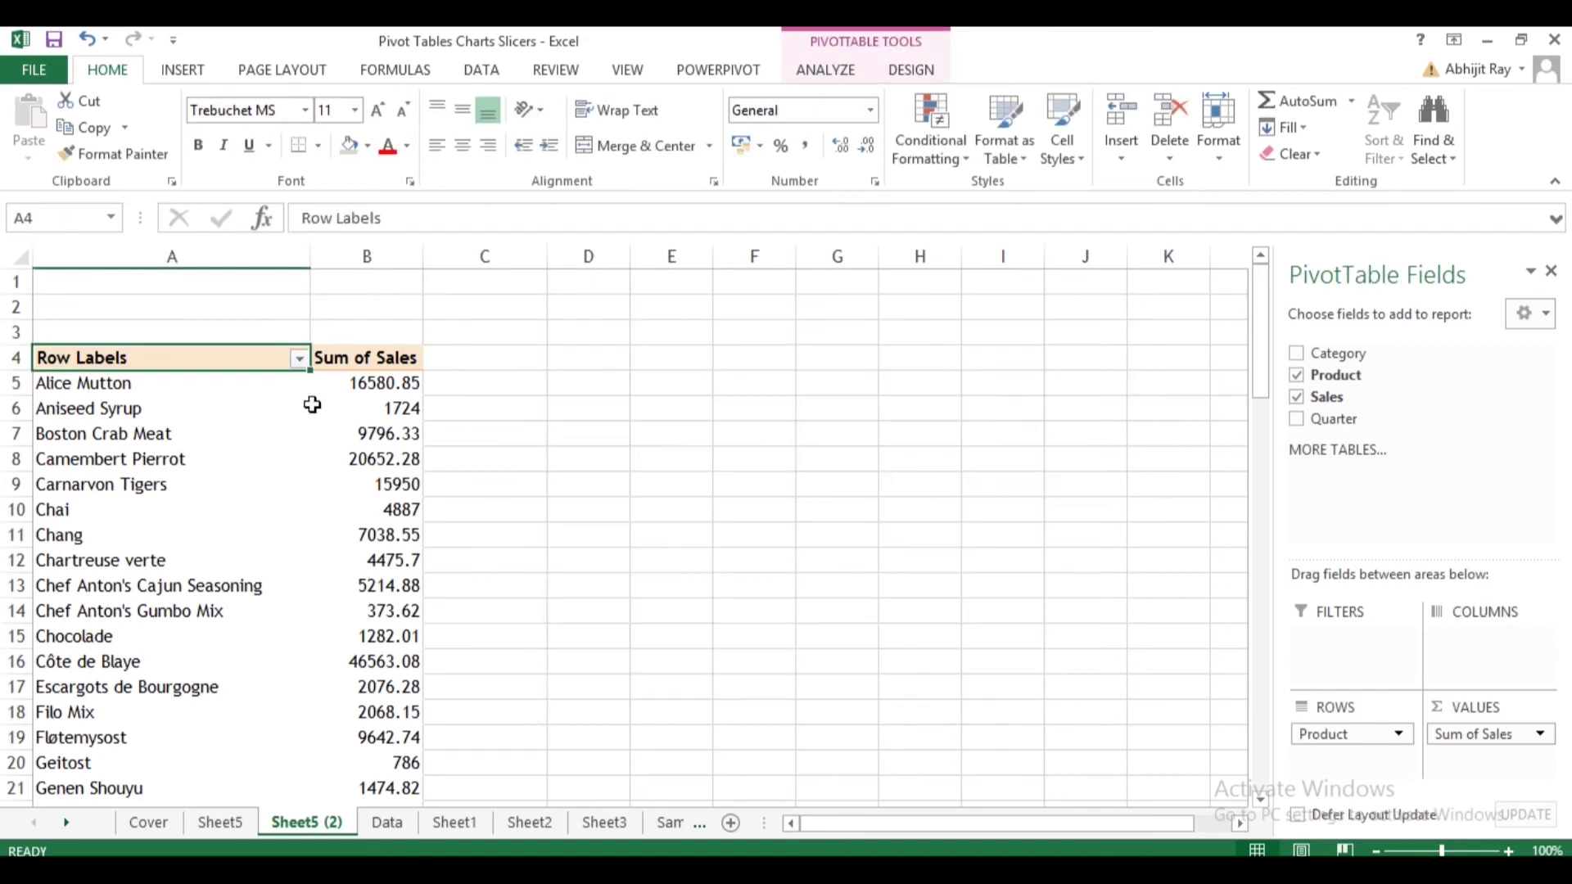
Insert a bar PivotChart from the product pivot table, place it beside the table, and hide all its field buttons.
{"action": "left_click", "coordinate": [284, 415]}
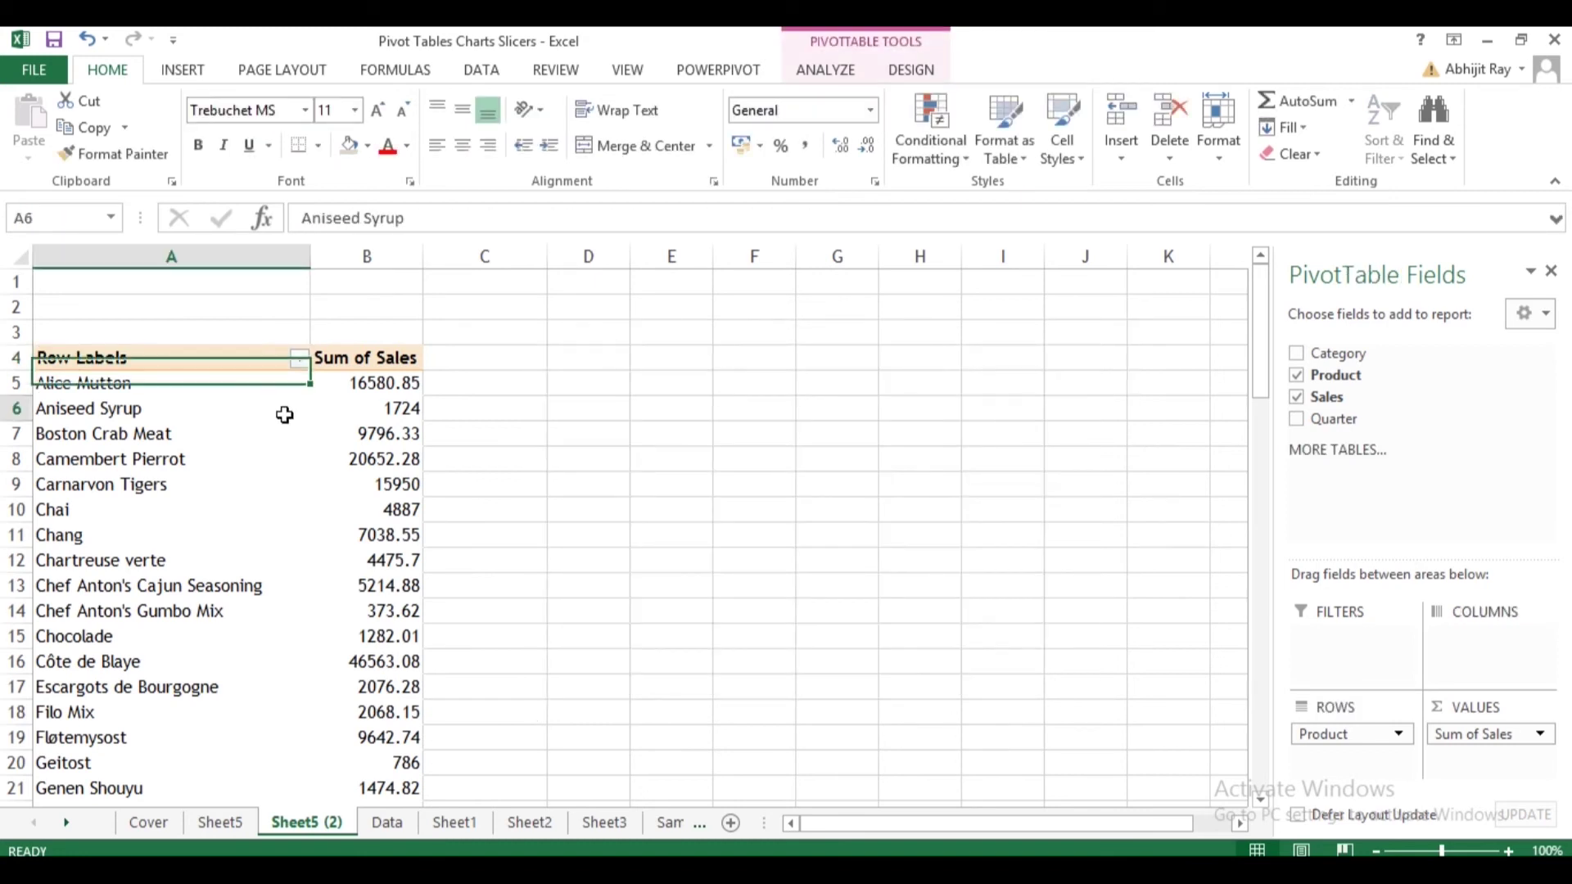
{"action": "left_click", "coordinate": [185, 71]}
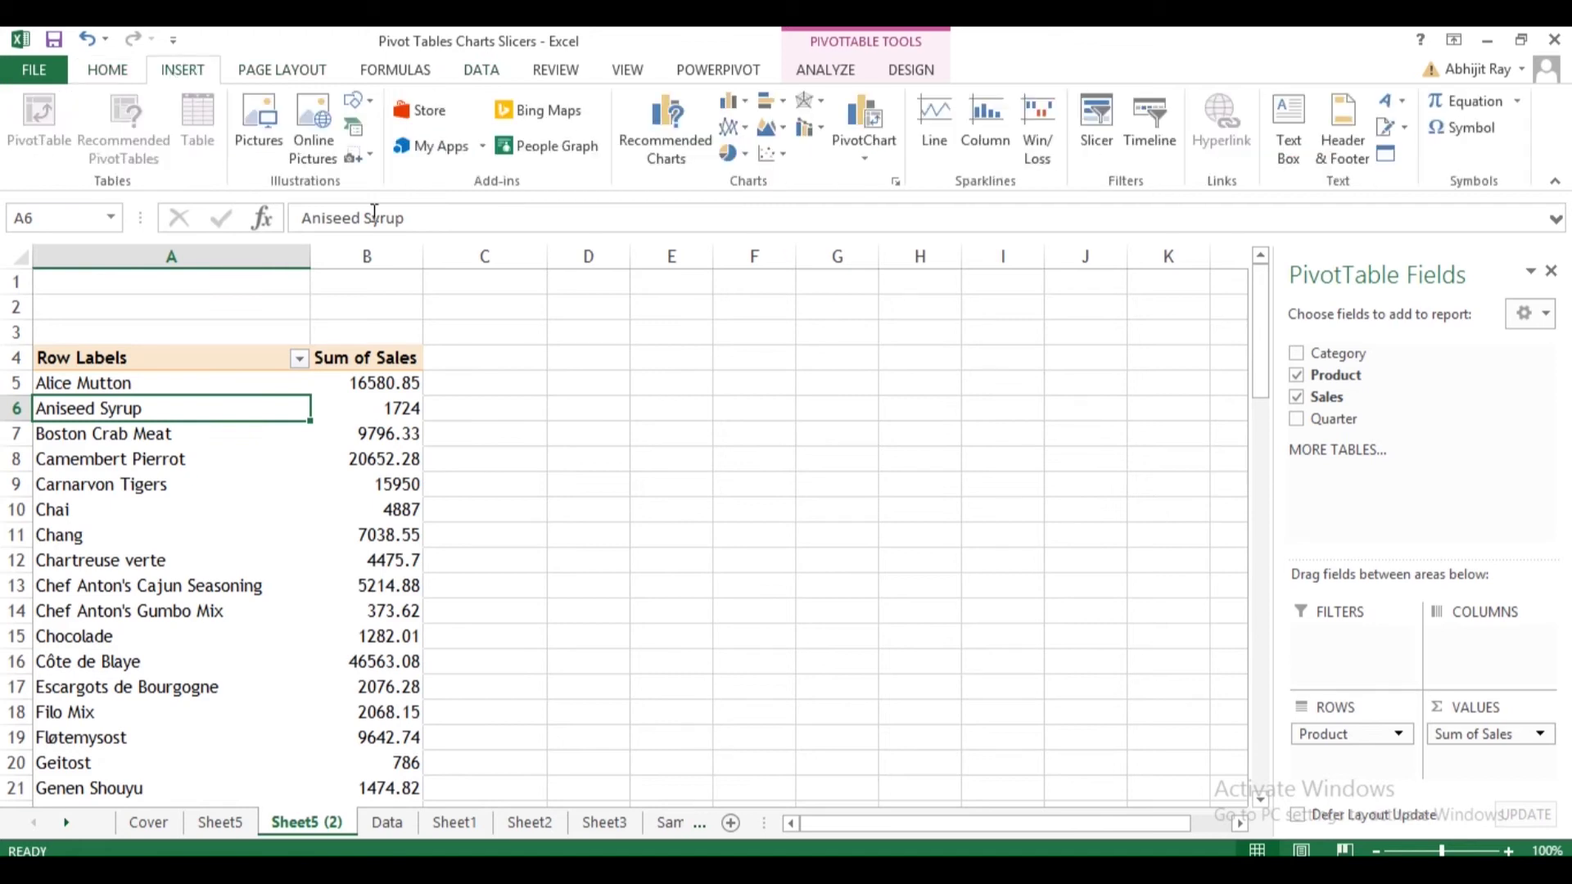
{"action": "left_click", "coordinate": [866, 119]}
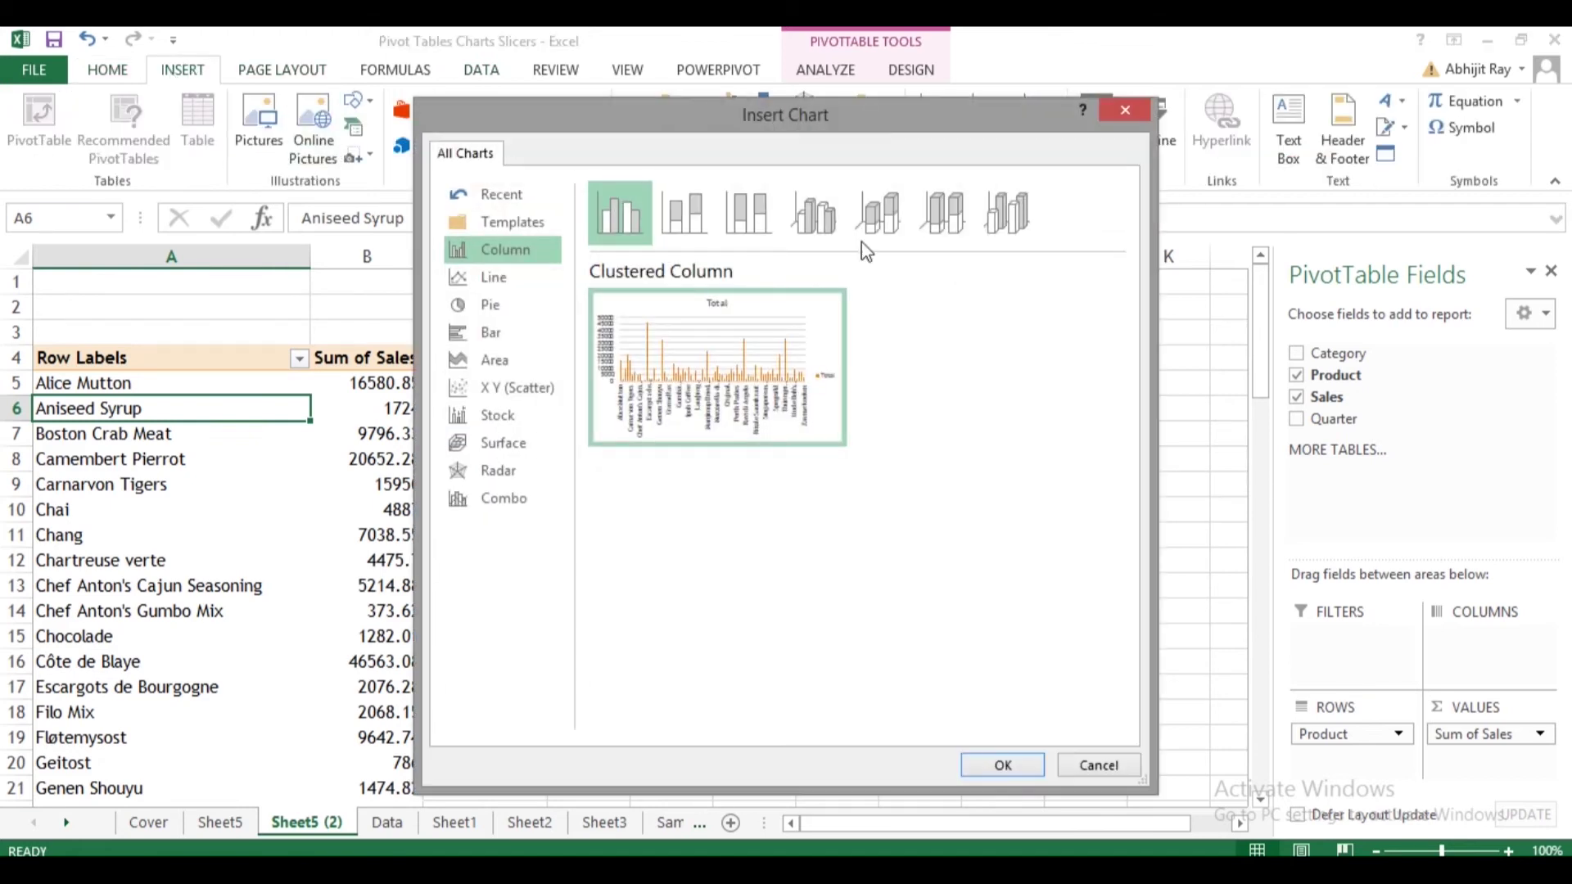
{"action": "left_click", "coordinate": [492, 335]}
{"action": "mouse_move", "coordinate": [791, 404]}
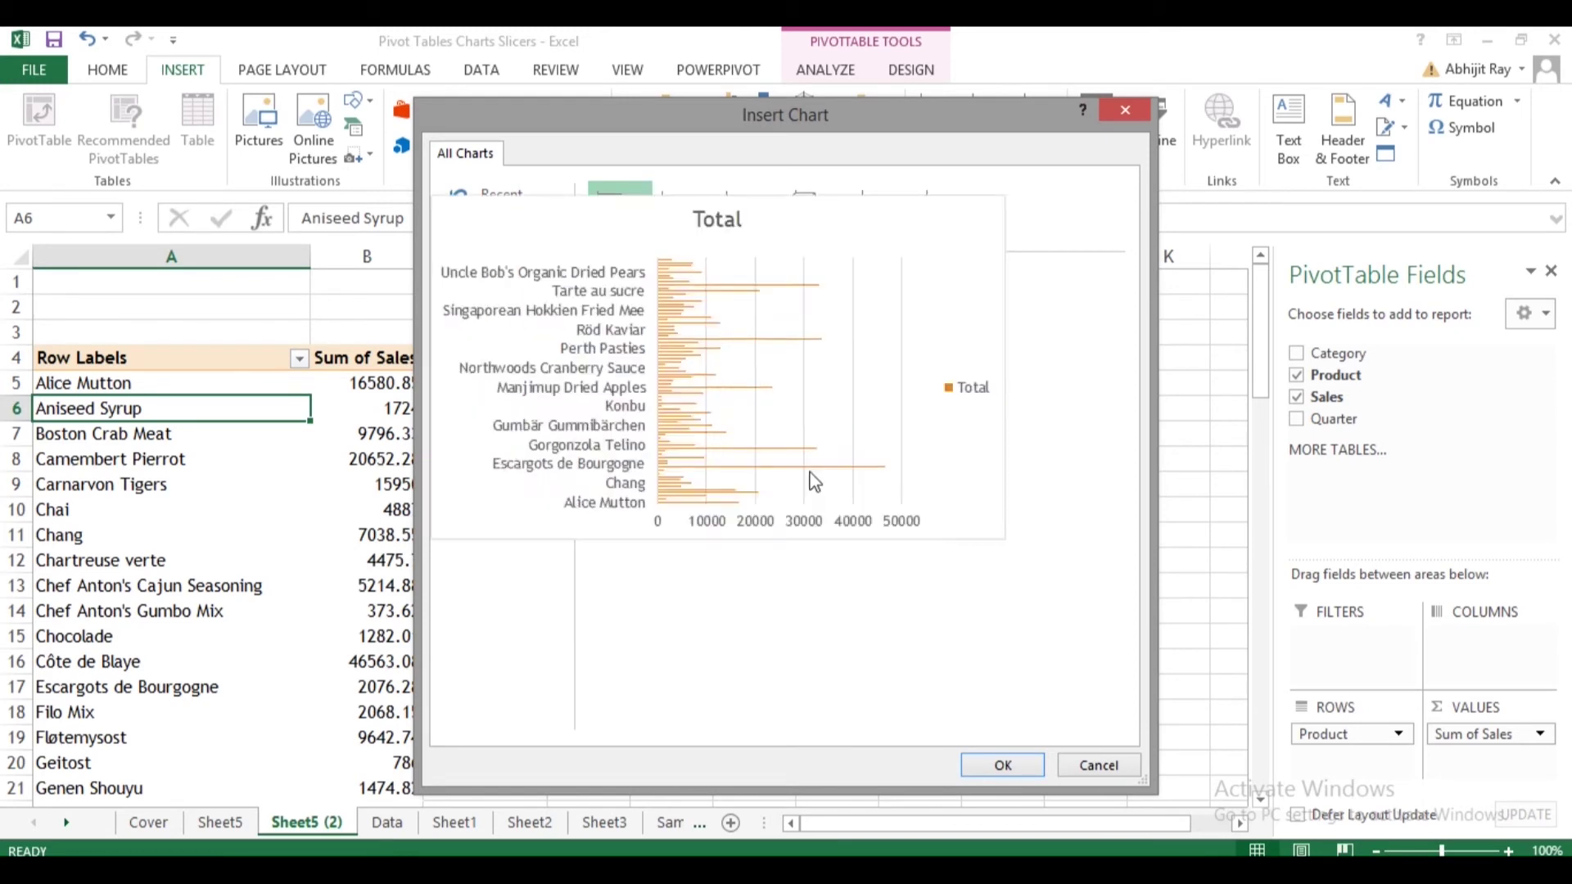
{"action": "left_click", "coordinate": [1002, 764]}
{"action": "left_click_drag", "start_coordinate": [793, 385], "coordinate": [807, 344]}
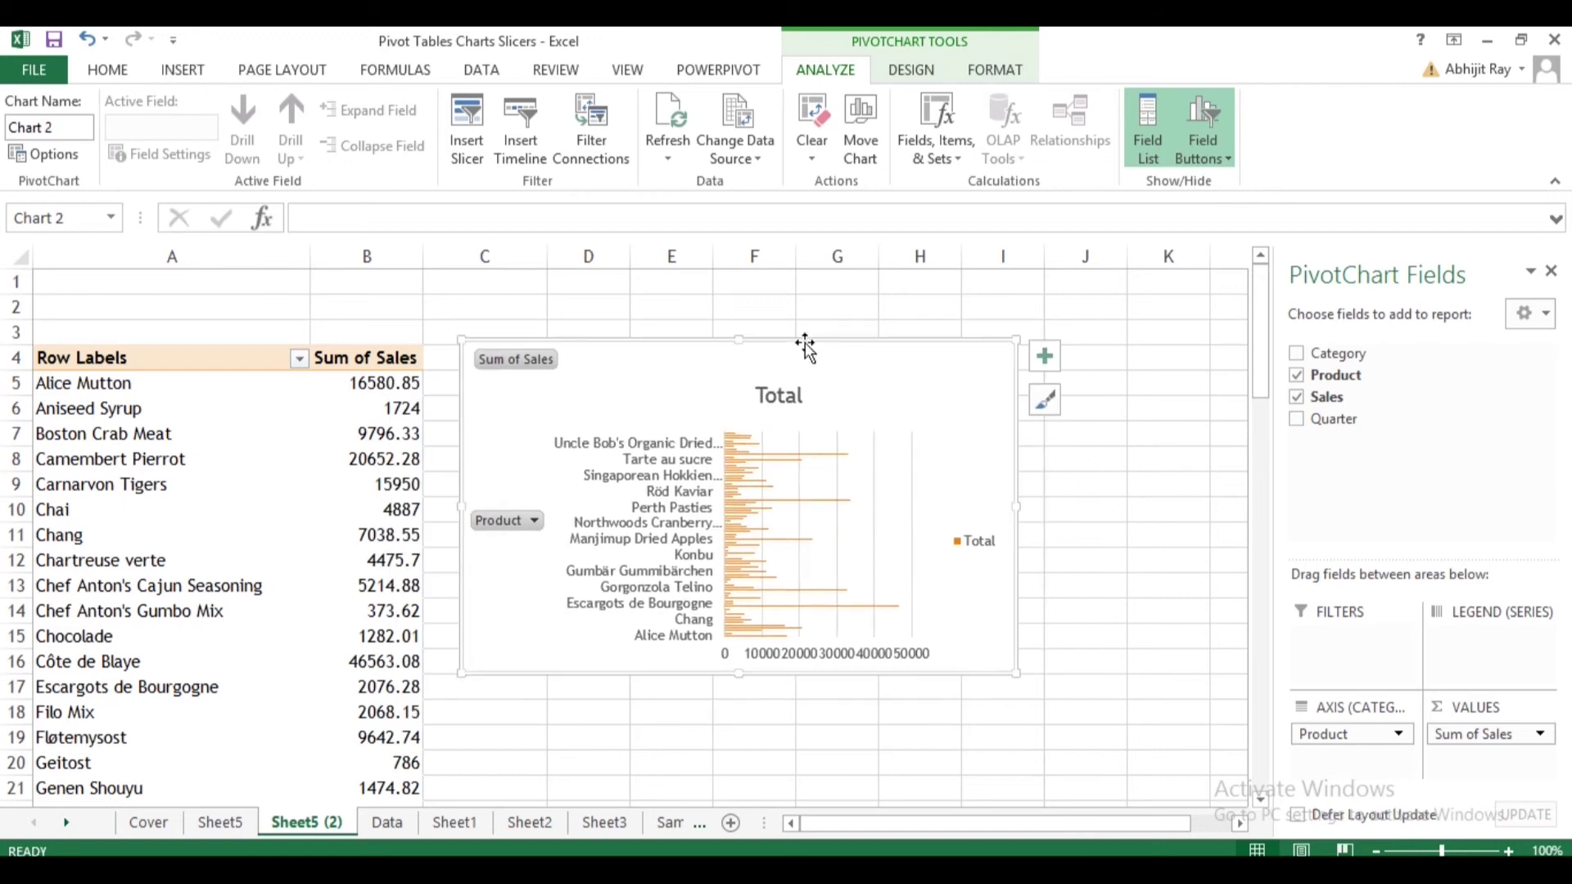
{"action": "right_click", "coordinate": [540, 361]}
{"action": "left_click", "coordinate": [615, 613]}
Change the bar chart's title to "Sales by Product" and move it to the chart's upper-left corner.
{"action": "left_click", "coordinate": [751, 367]}
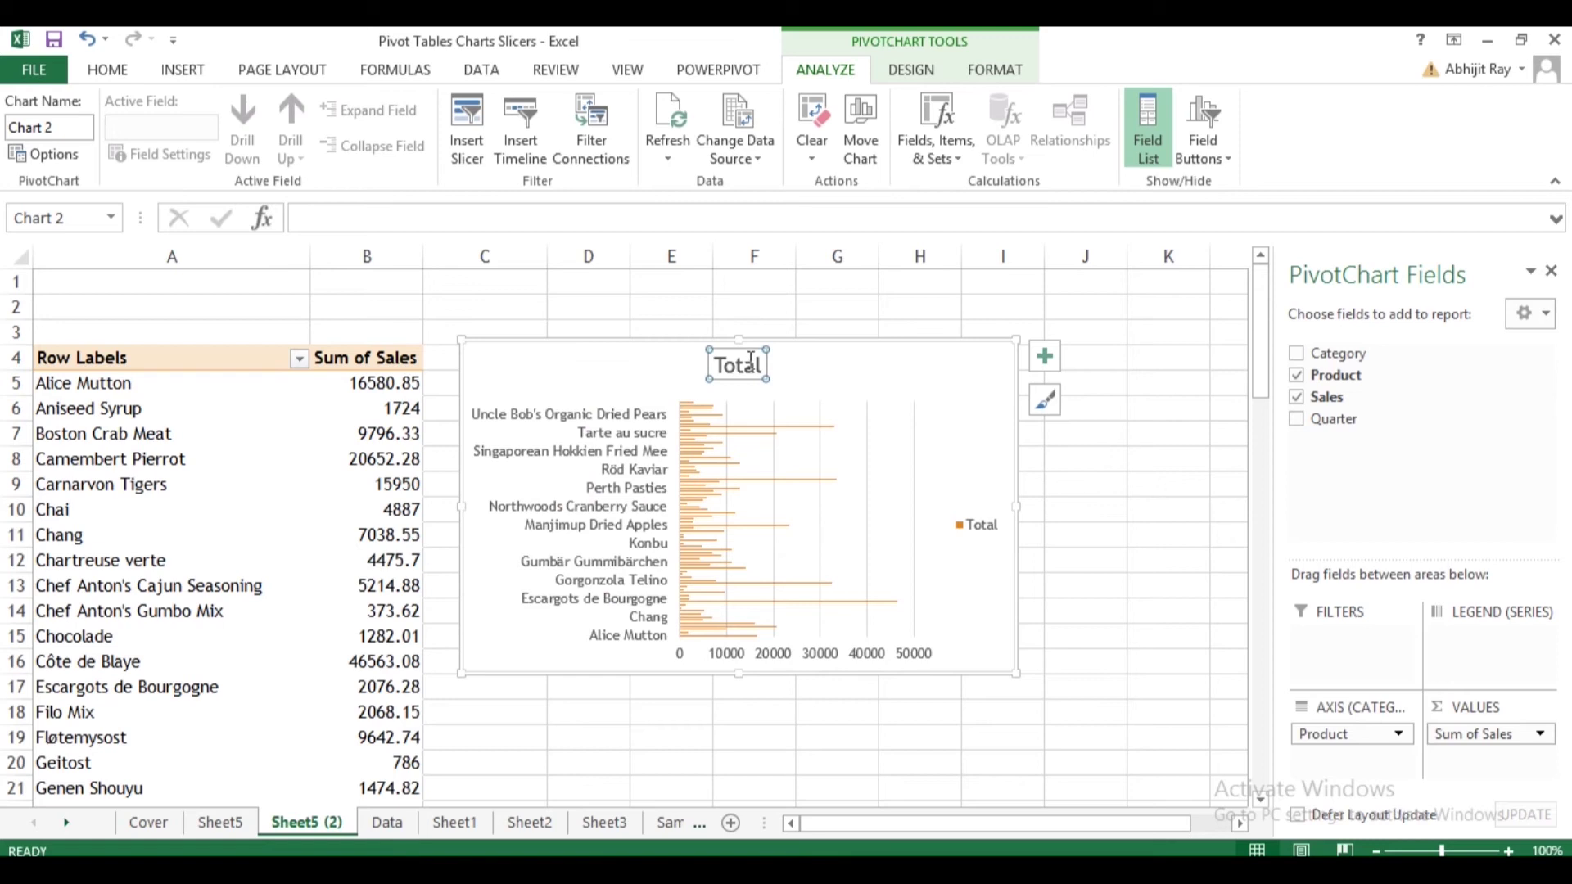
{"action": "double_click", "coordinate": [751, 363]}
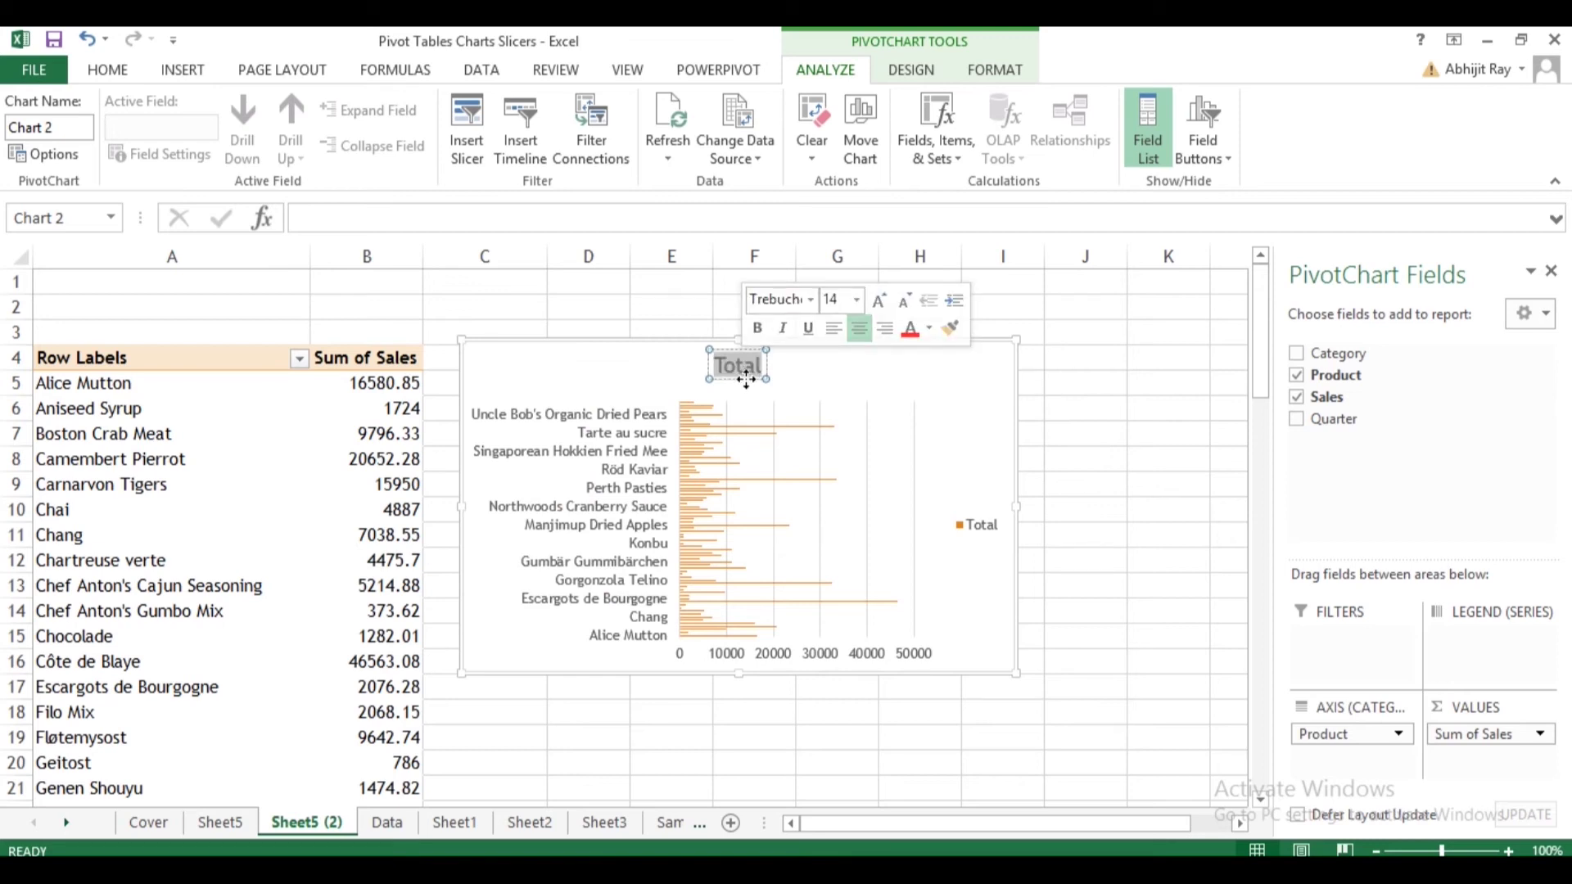
{"action": "type", "text": "Sales"}
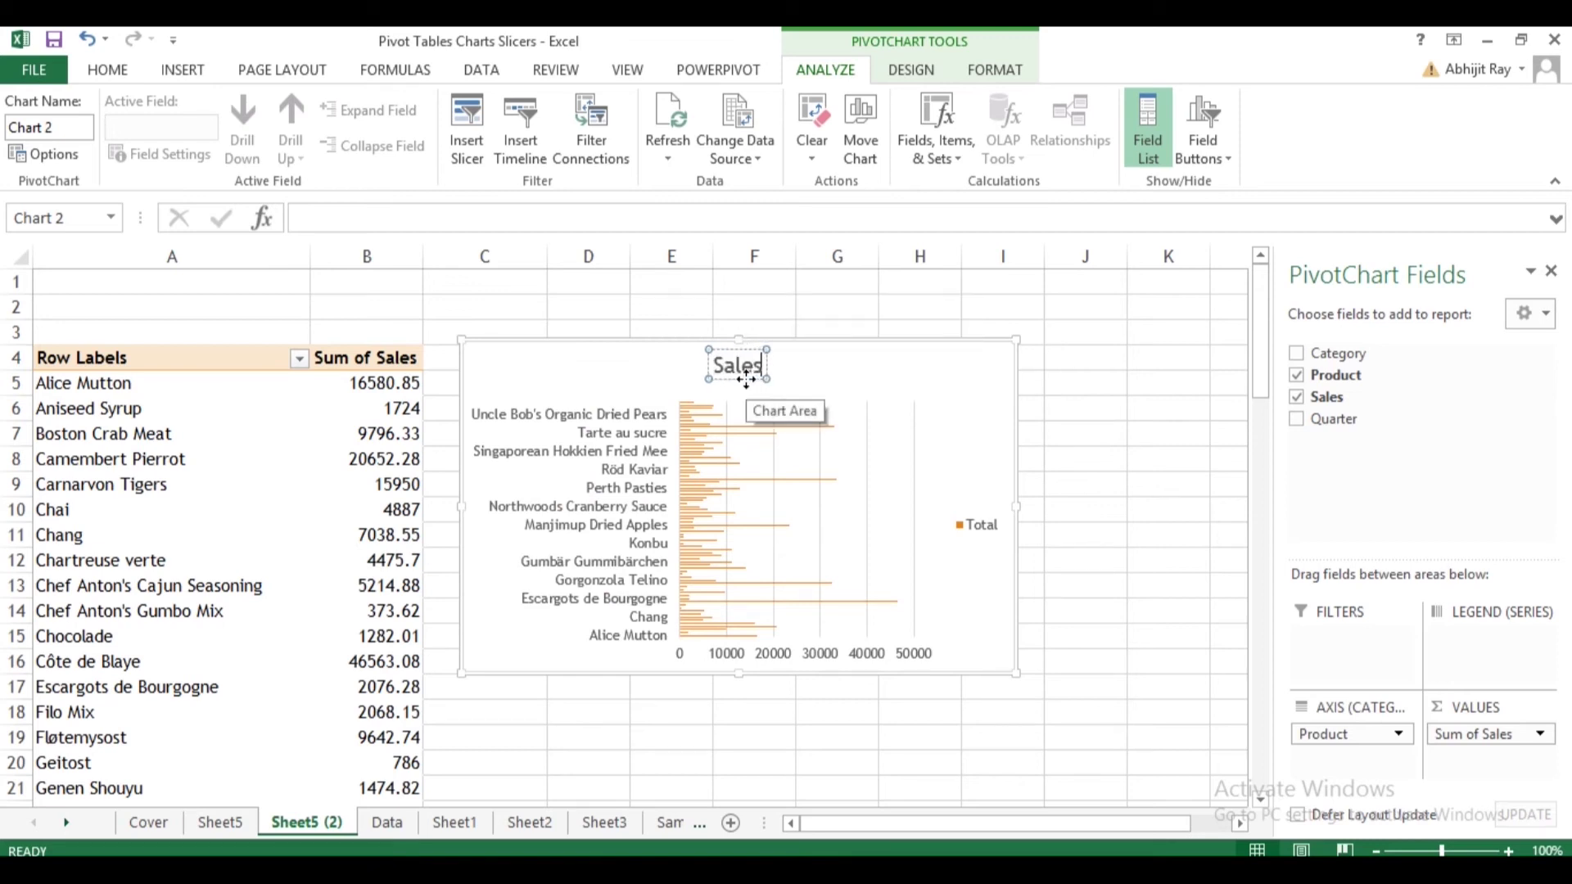
{"action": "type", "text": " by"}
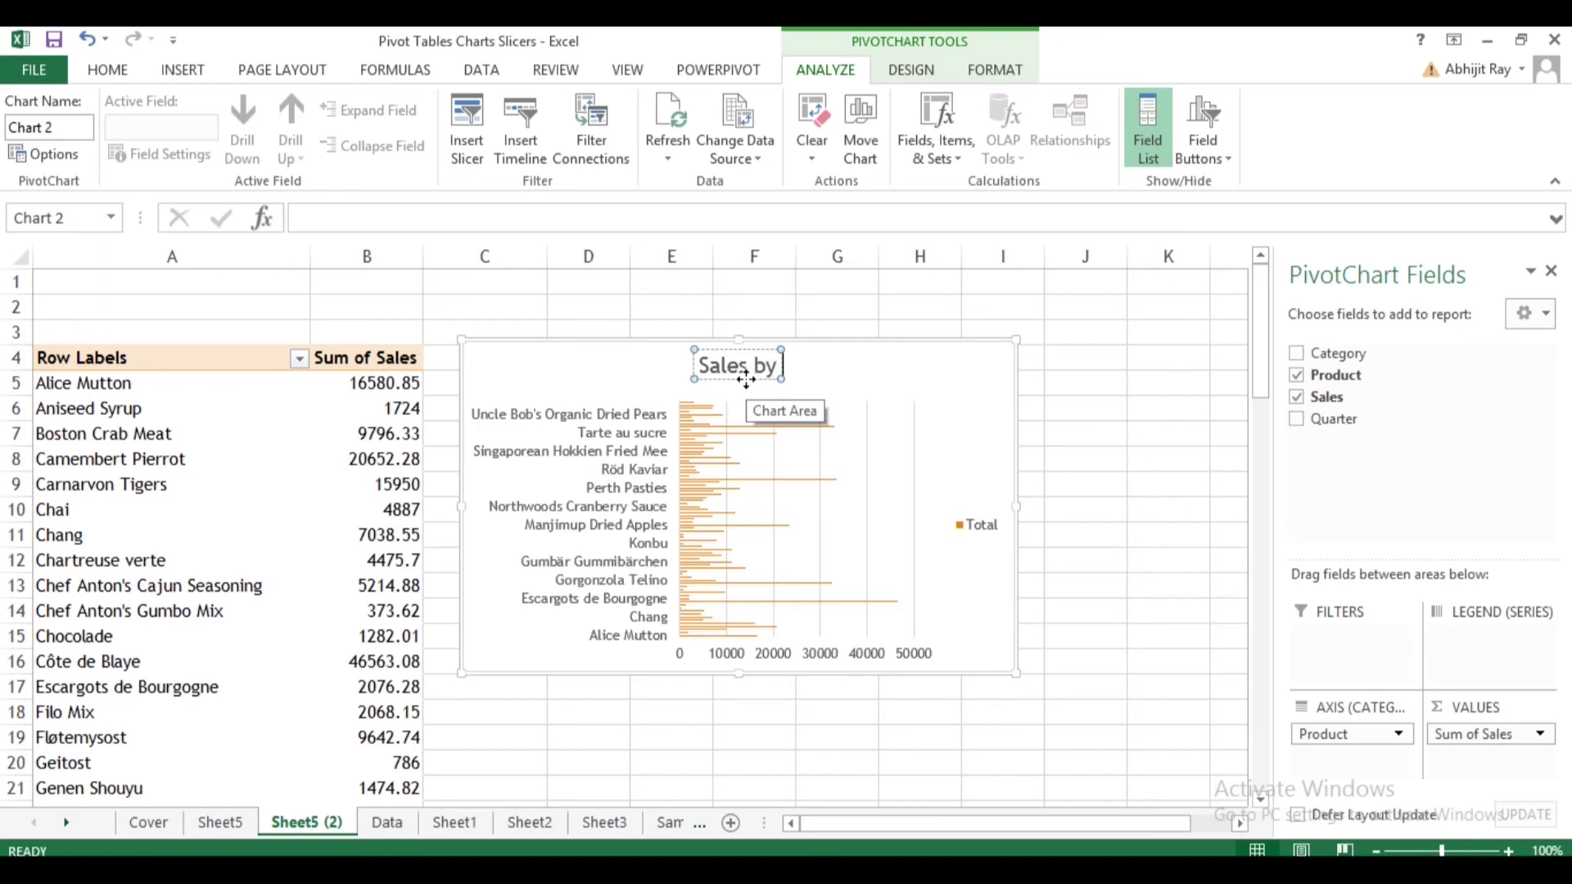
{"action": "type", "text": " Product"}
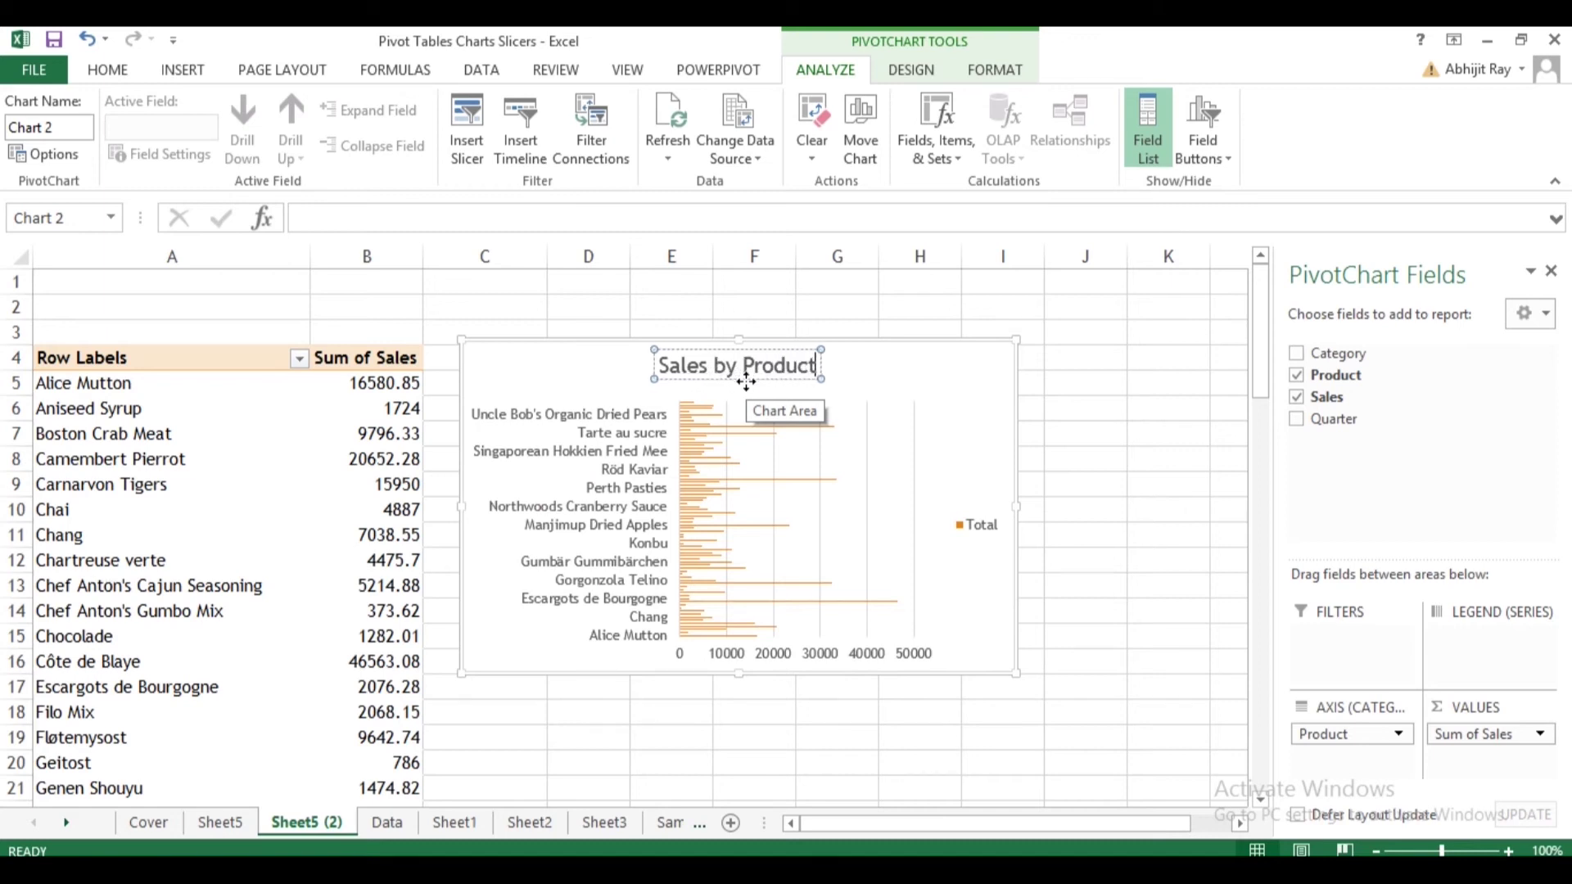
{"action": "left_click_drag", "start_coordinate": [745, 381], "coordinate": [569, 389]}
Delete the bar chart's legend and widen the chart to about the end of column K.
{"action": "left_click", "coordinate": [993, 534]}
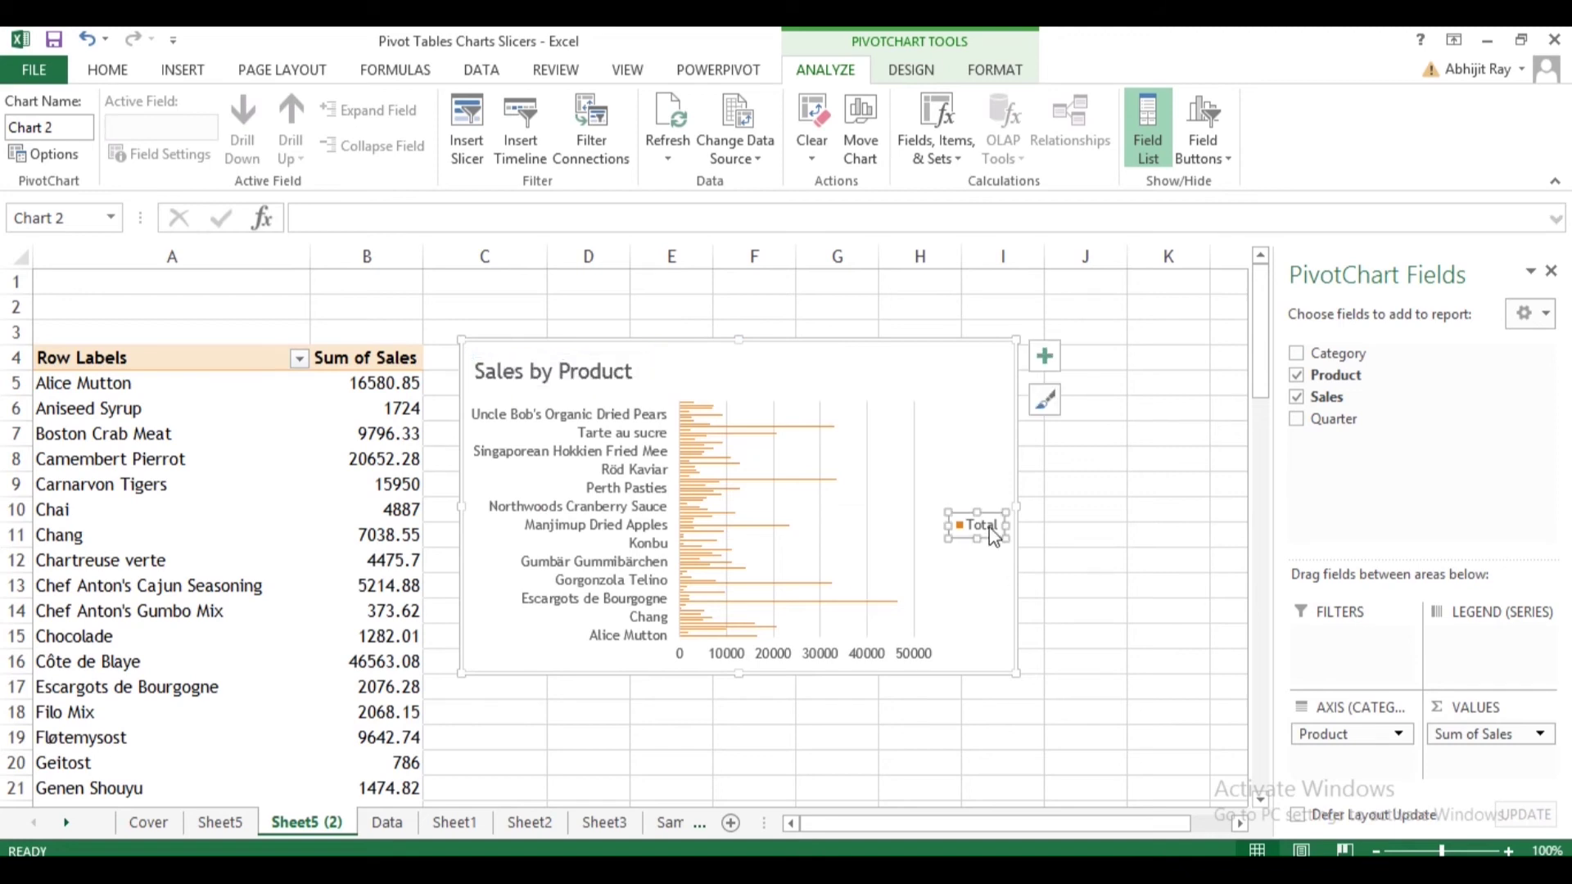
{"action": "right_click", "coordinate": [993, 533]}
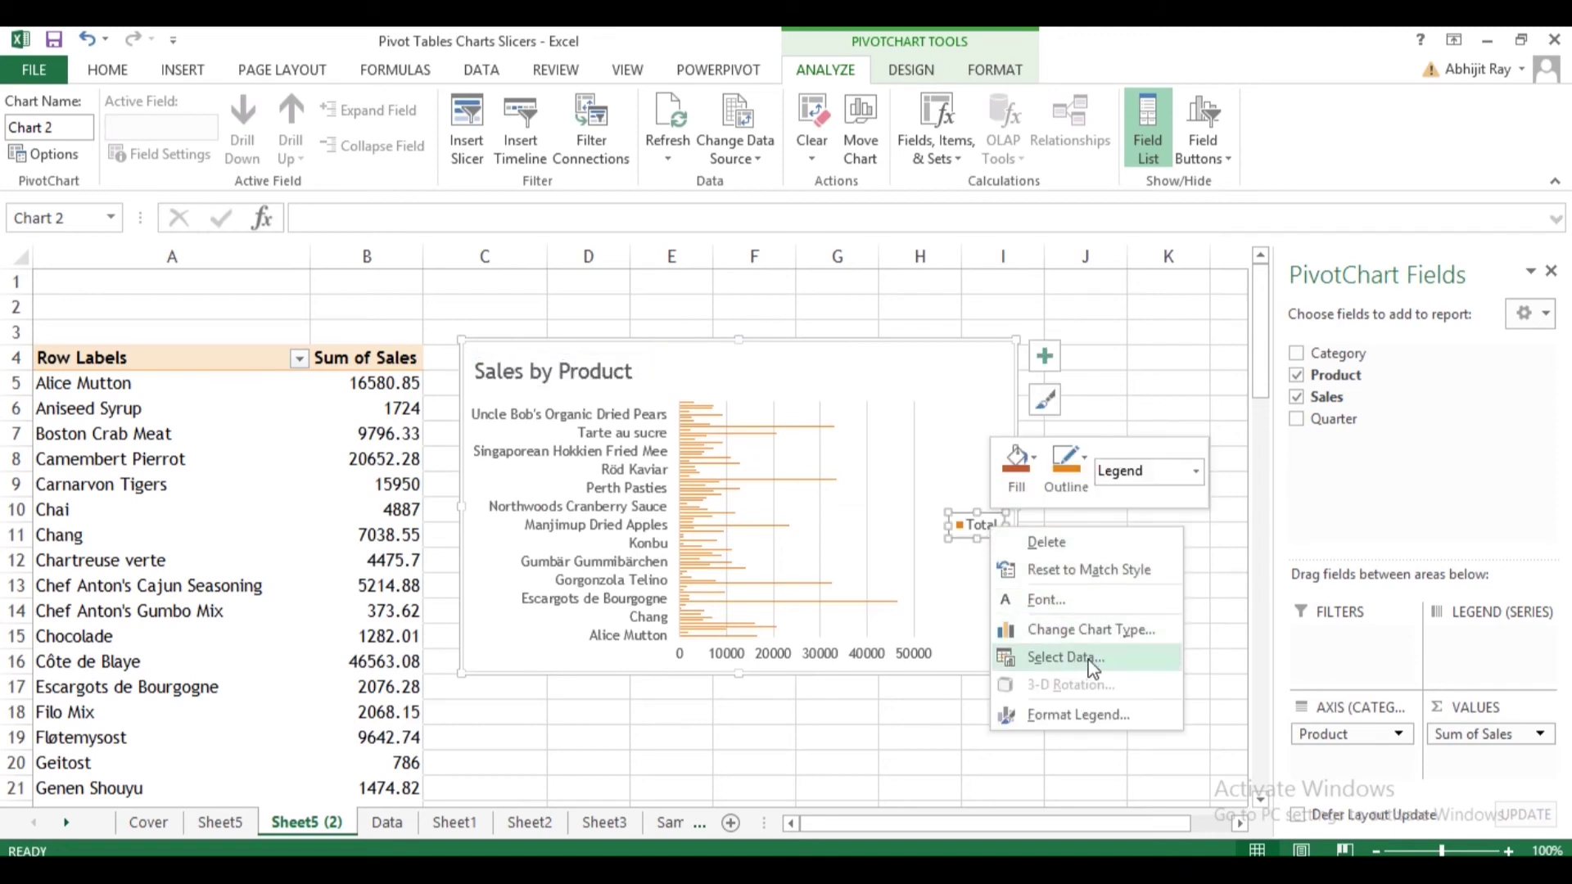
{"action": "left_click", "coordinate": [1056, 542]}
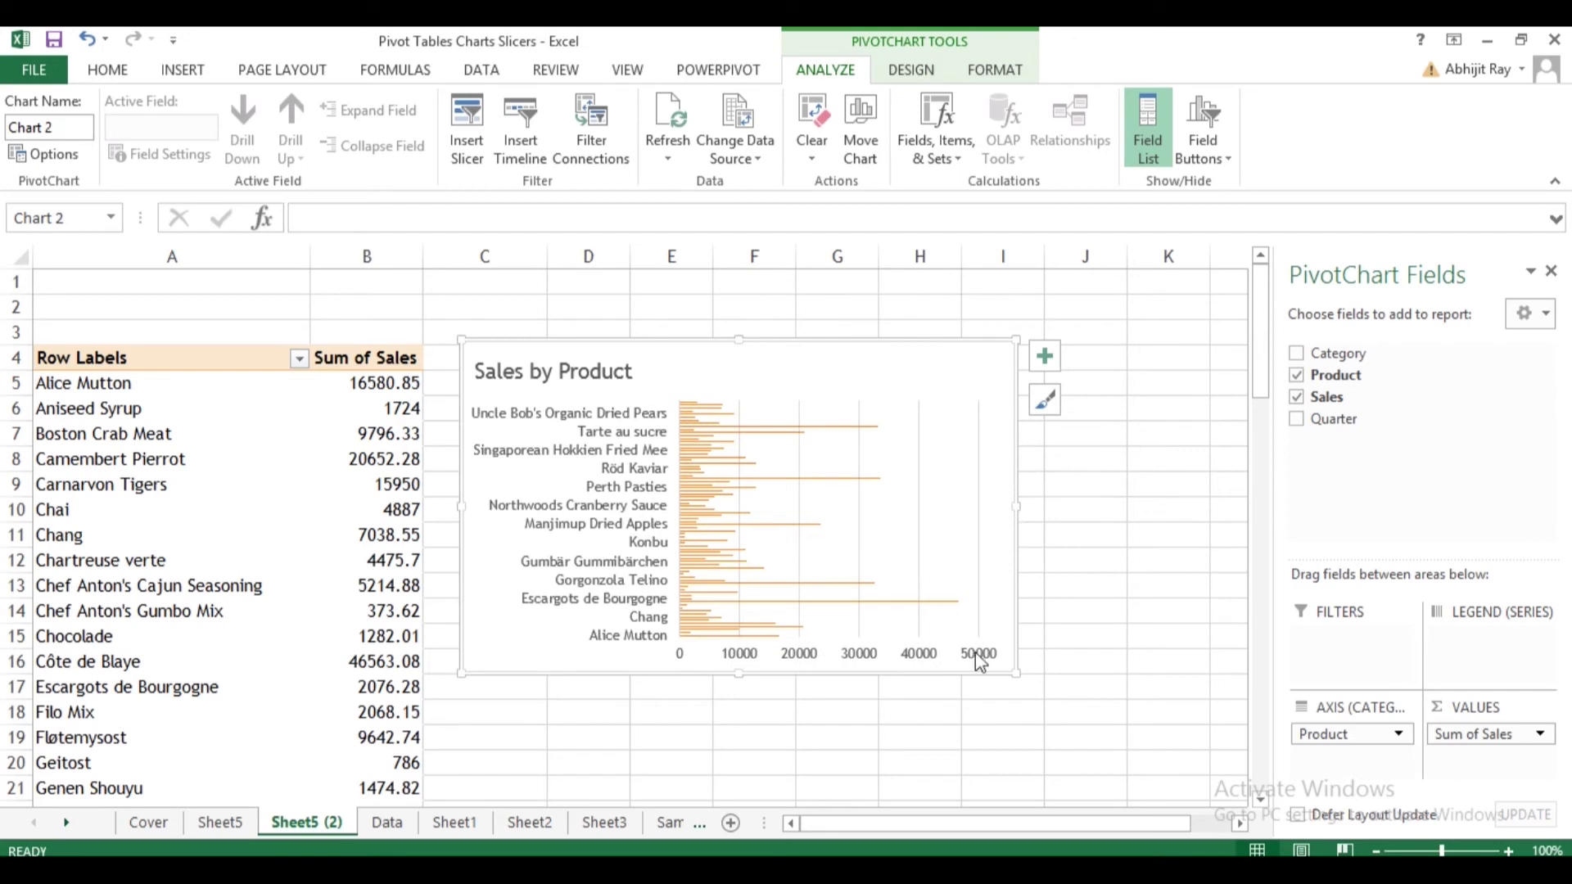
{"action": "left_click_drag", "start_coordinate": [1016, 506], "coordinate": [1216, 507]}
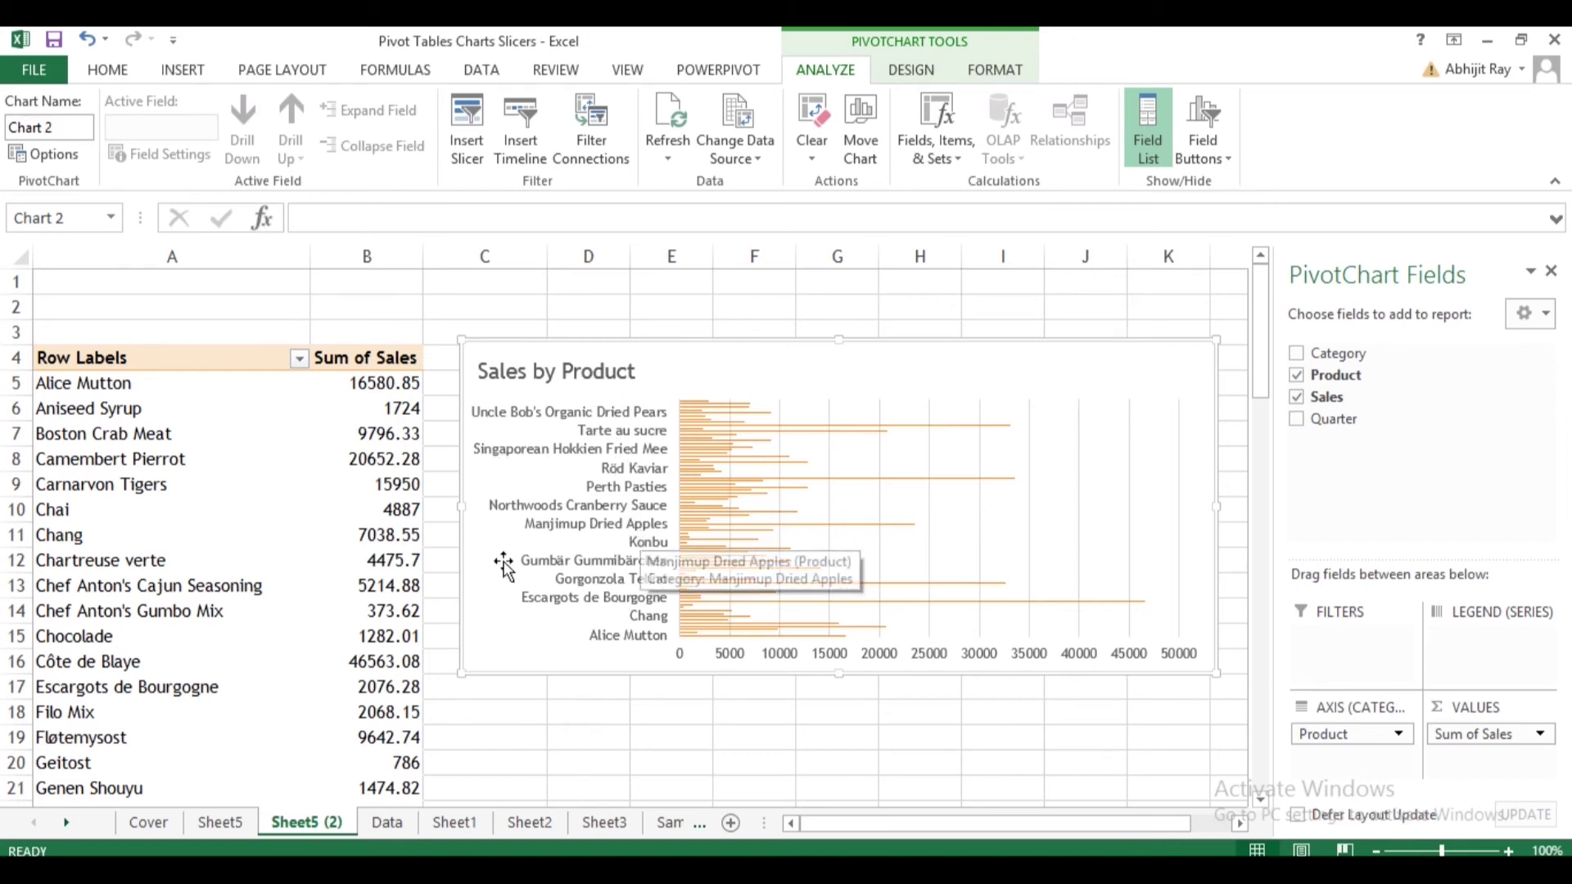
Filter the pivot table's products to the top 10 items by Sum of Sales.
{"action": "left_click", "coordinate": [267, 445]}
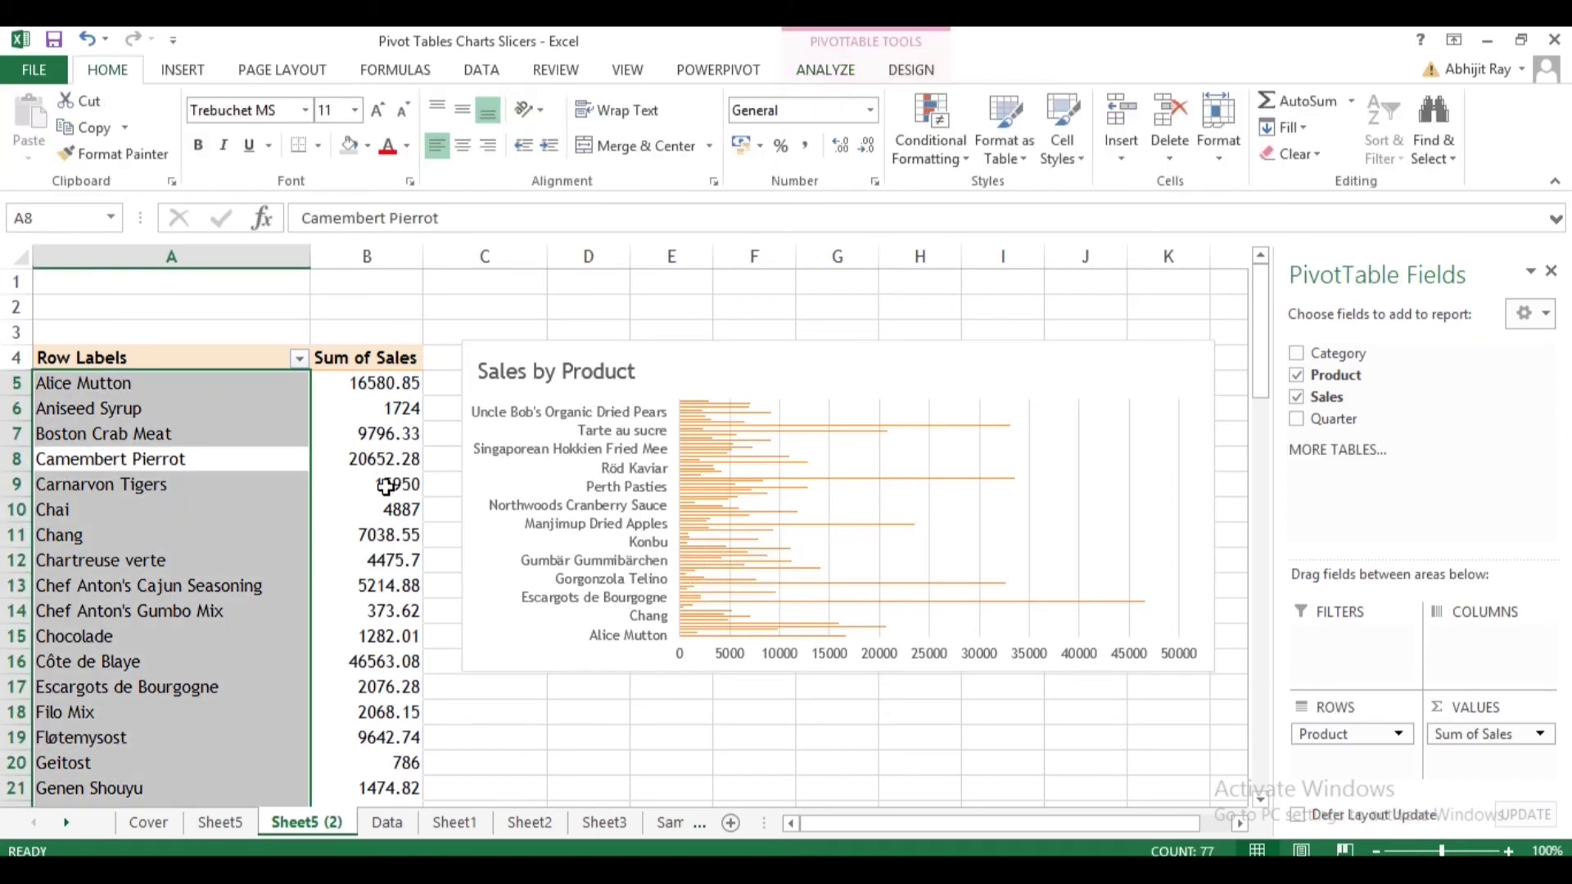
{"action": "left_click", "coordinate": [393, 487]}
{"action": "left_click", "coordinate": [295, 437]}
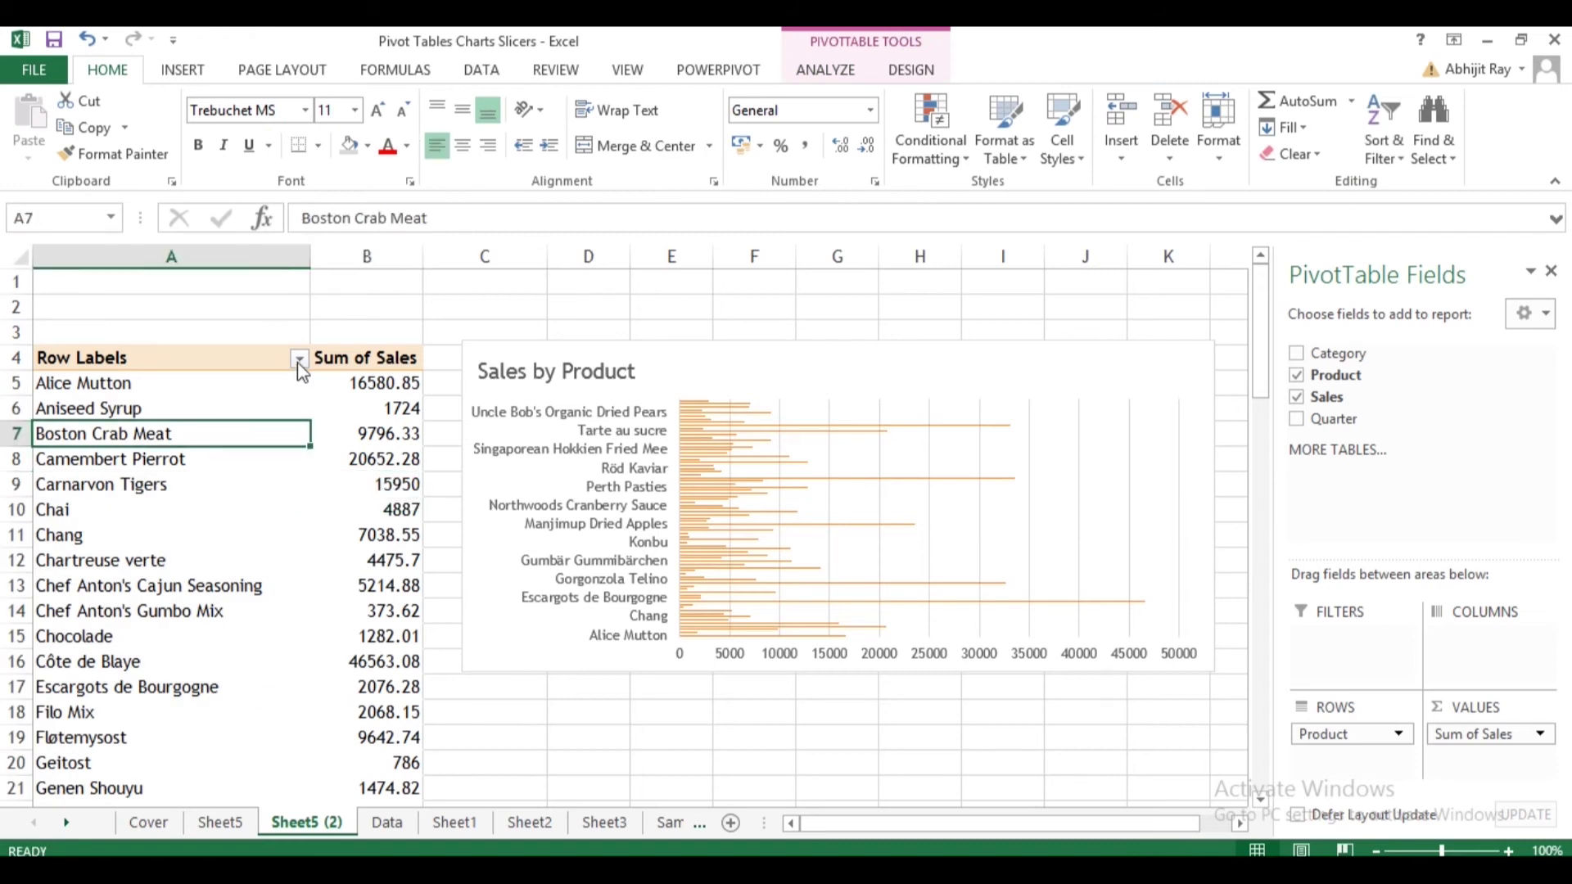
{"action": "left_click", "coordinate": [299, 360]}
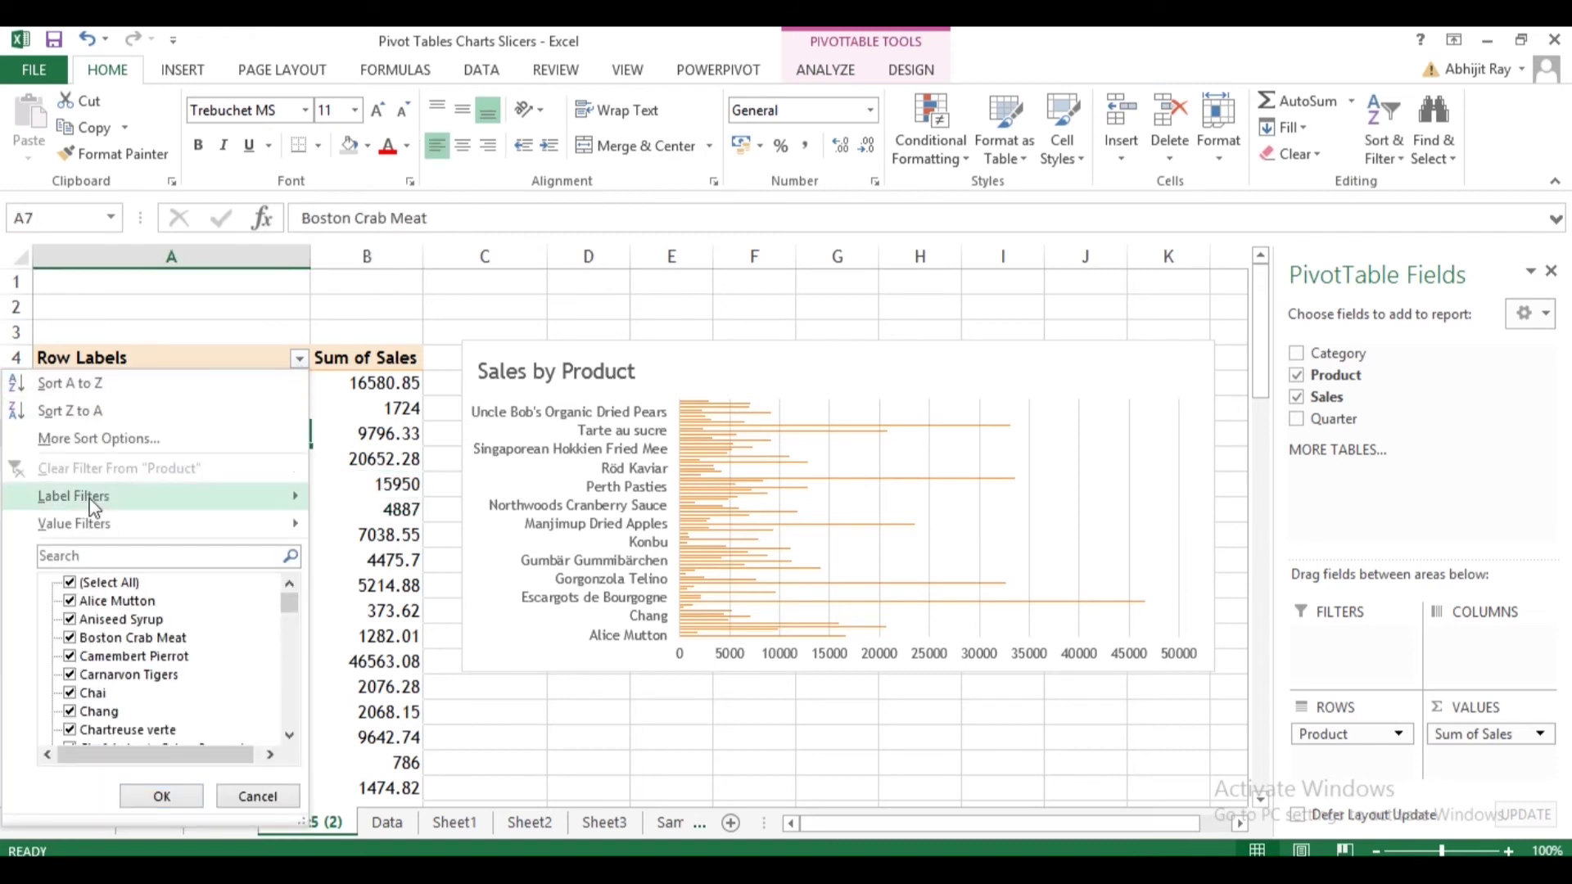
{"action": "mouse_move", "coordinate": [222, 532]}
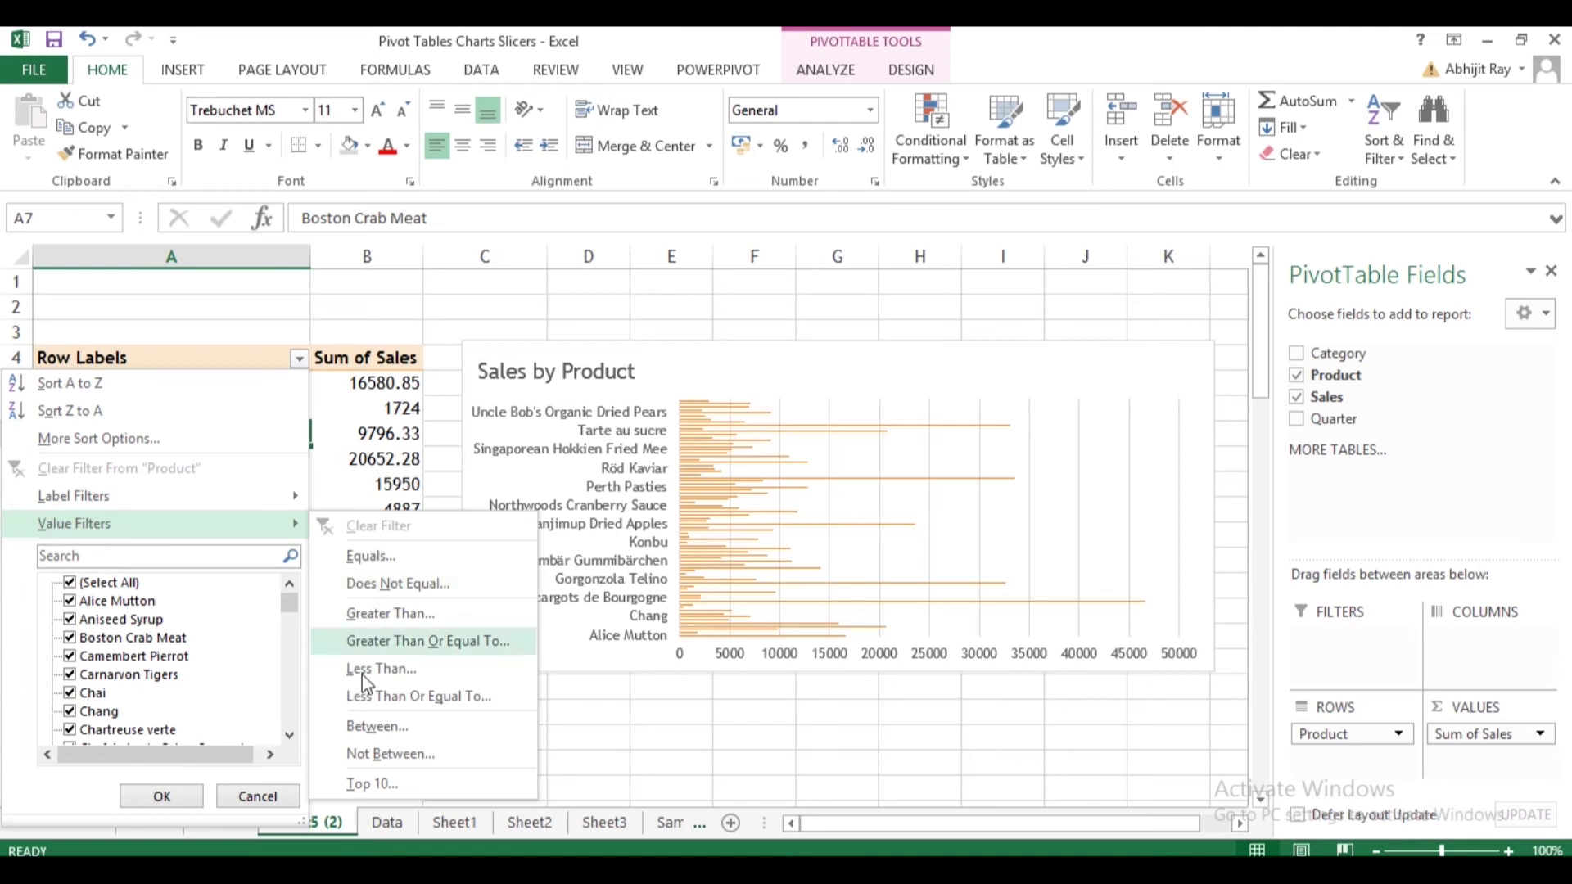
{"action": "left_click", "coordinate": [409, 783]}
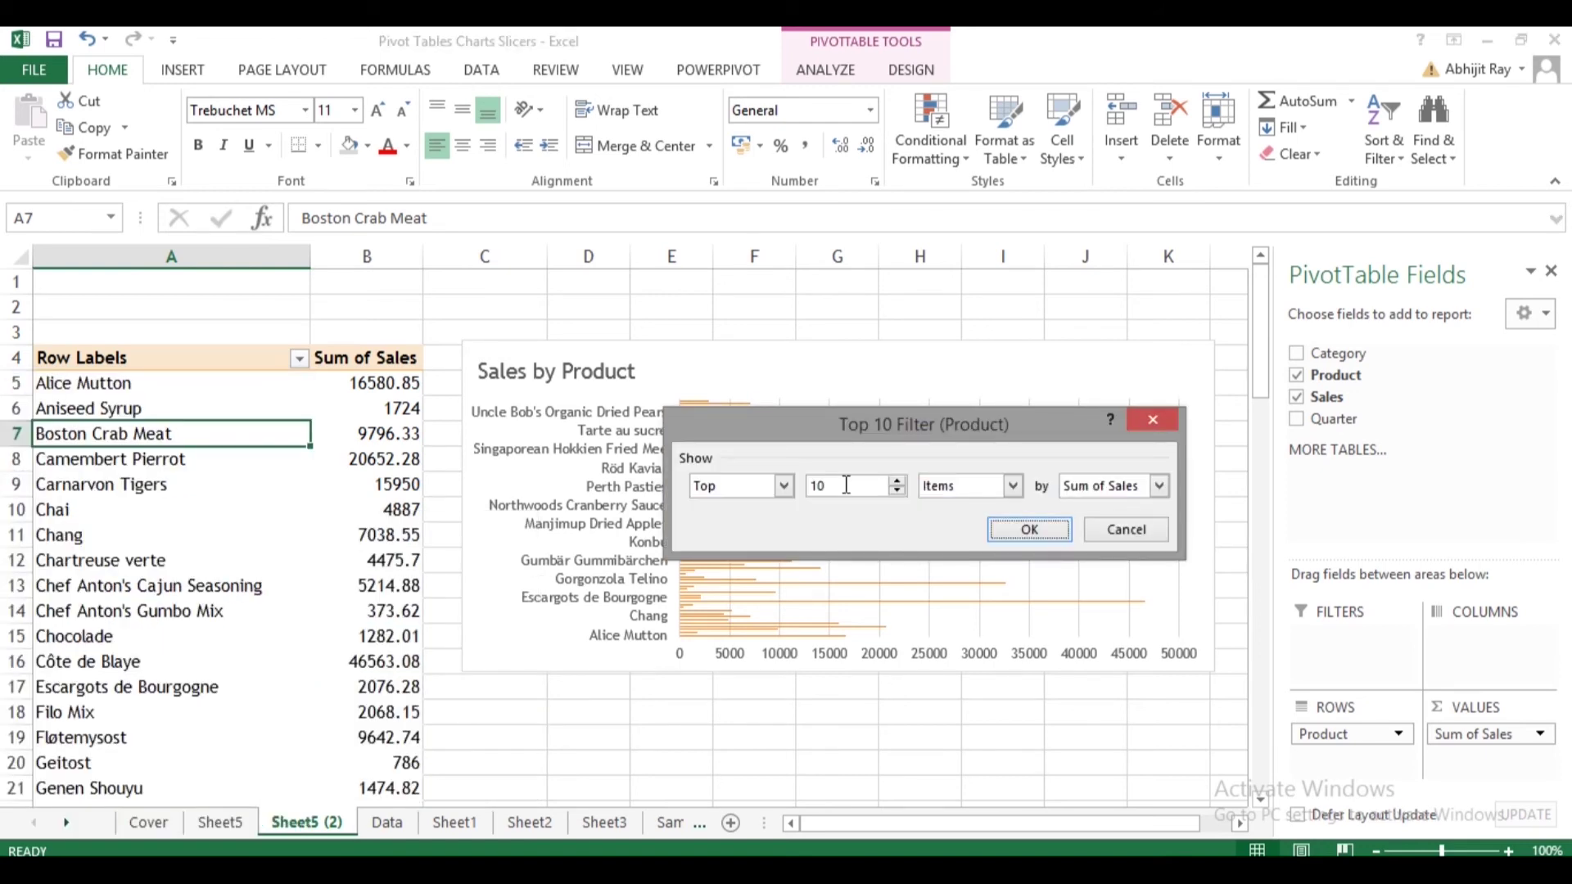
{"action": "left_click", "coordinate": [899, 494]}
{"action": "left_click", "coordinate": [898, 493]}
{"action": "left_click", "coordinate": [896, 482]}
{"action": "left_click", "coordinate": [896, 482]}
{"action": "key", "text": "BackSpace"}
{"action": "type", "text": "10"}
{"action": "key", "text": "Return"}
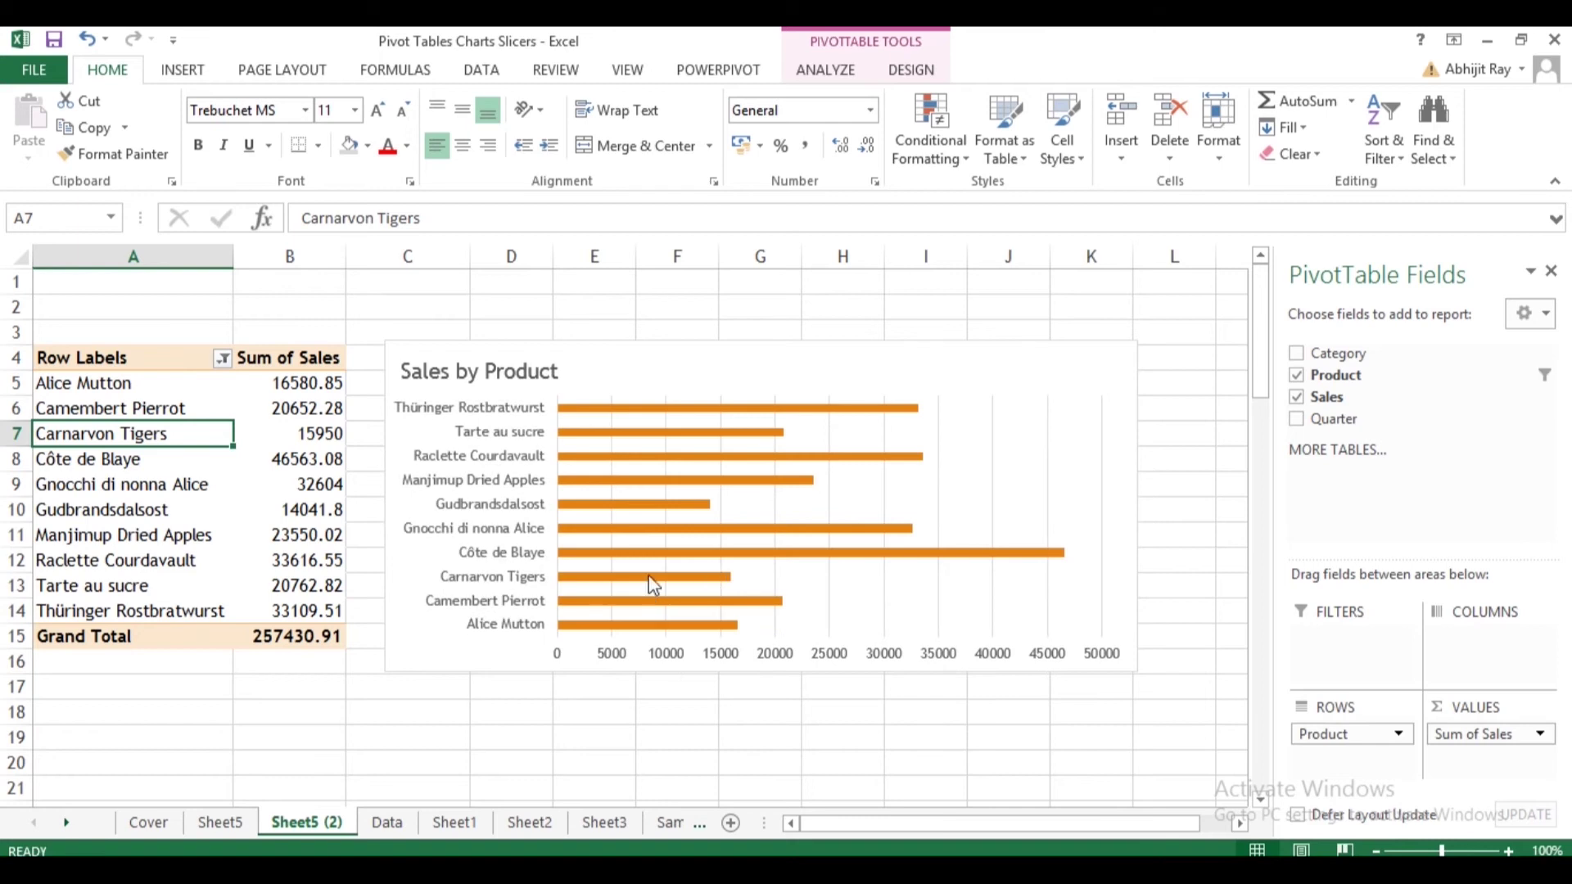
Sort the pivot table's products in ascending order by Sum of Sales.
{"action": "mouse_move", "coordinate": [655, 481]}
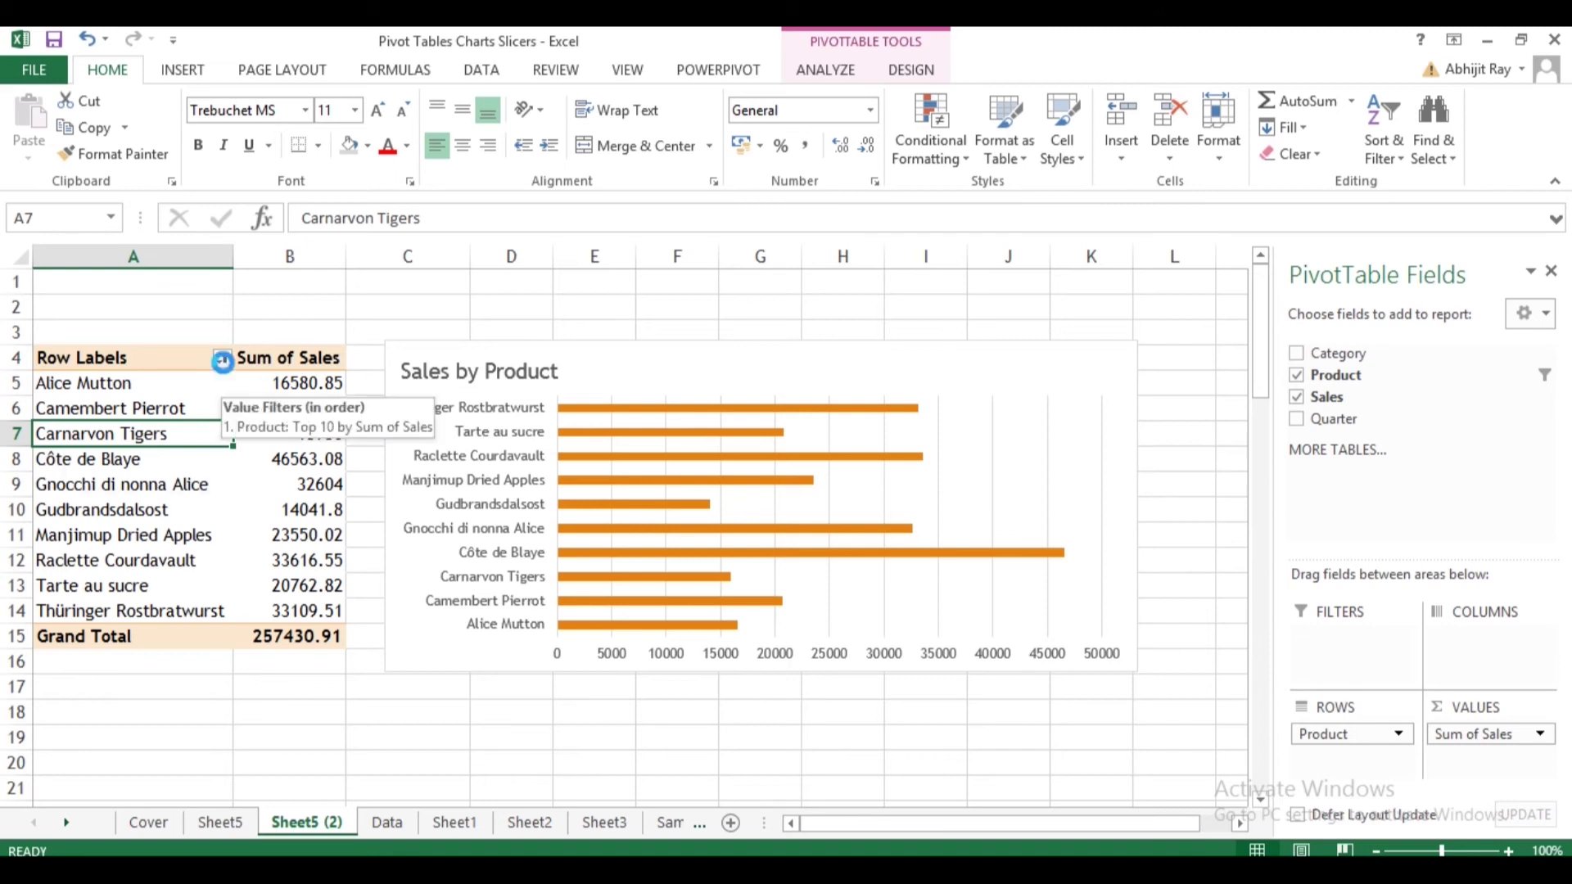
{"action": "left_click", "coordinate": [223, 360]}
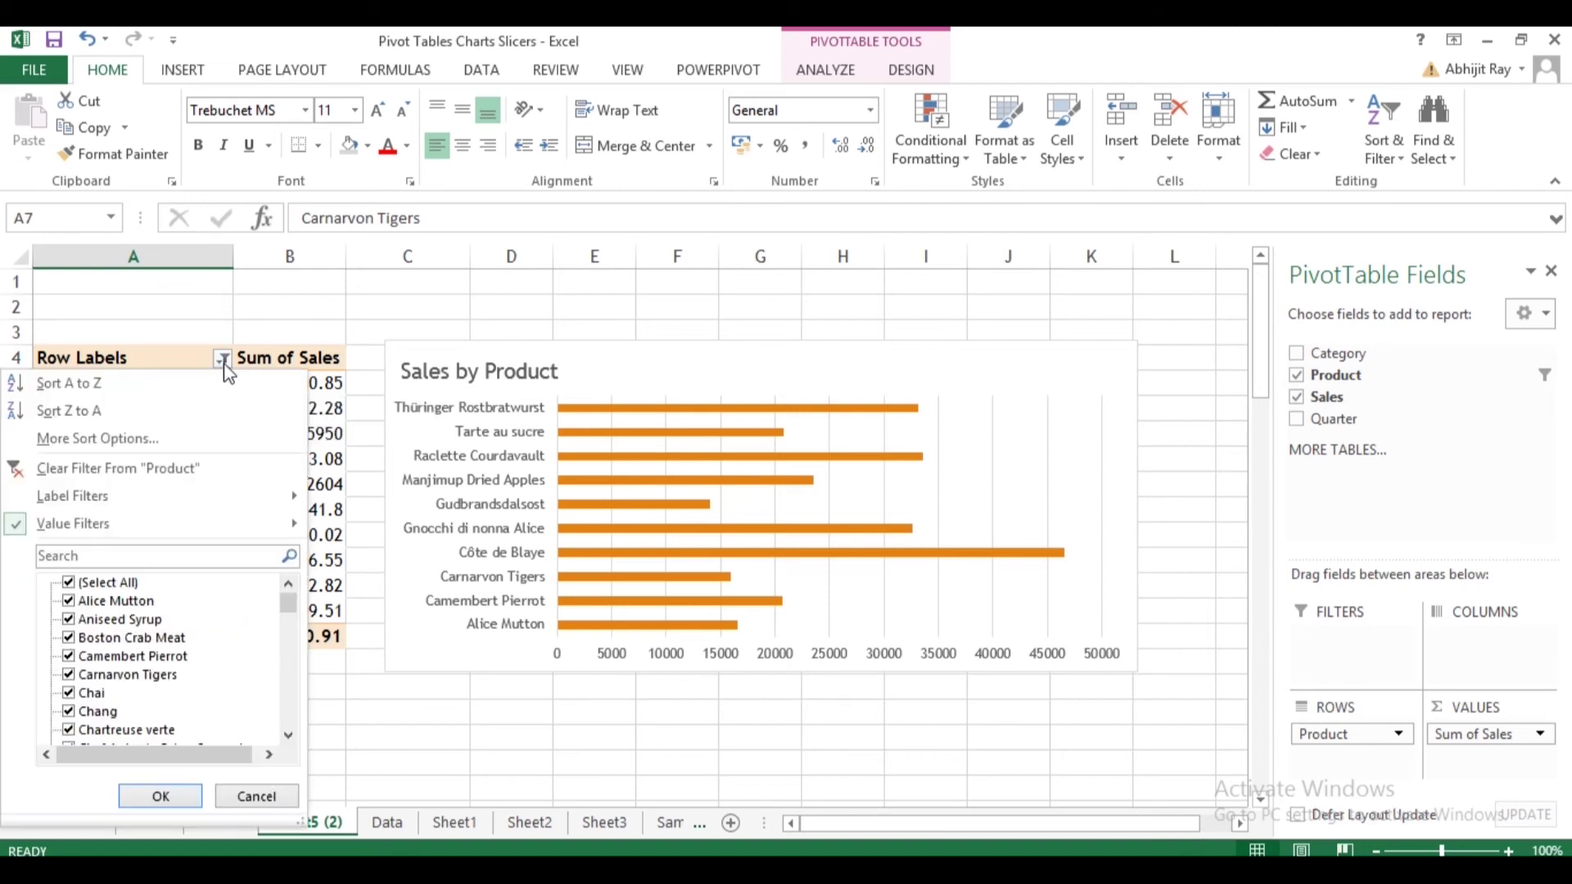
{"action": "left_click", "coordinate": [99, 440]}
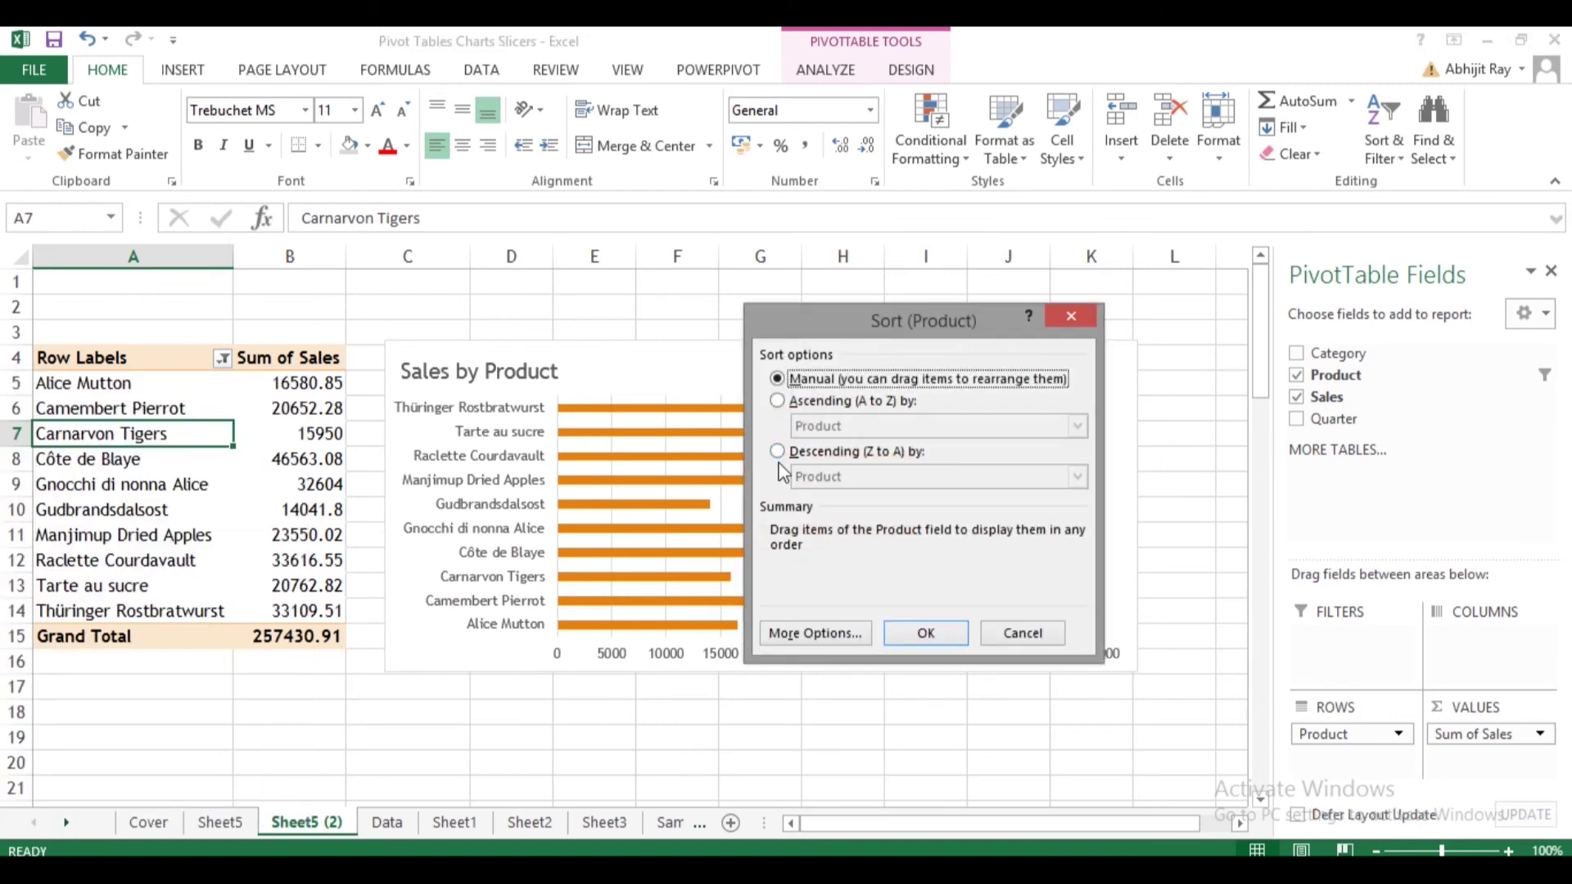
{"action": "left_click", "coordinate": [776, 401]}
{"action": "left_click", "coordinate": [878, 429]}
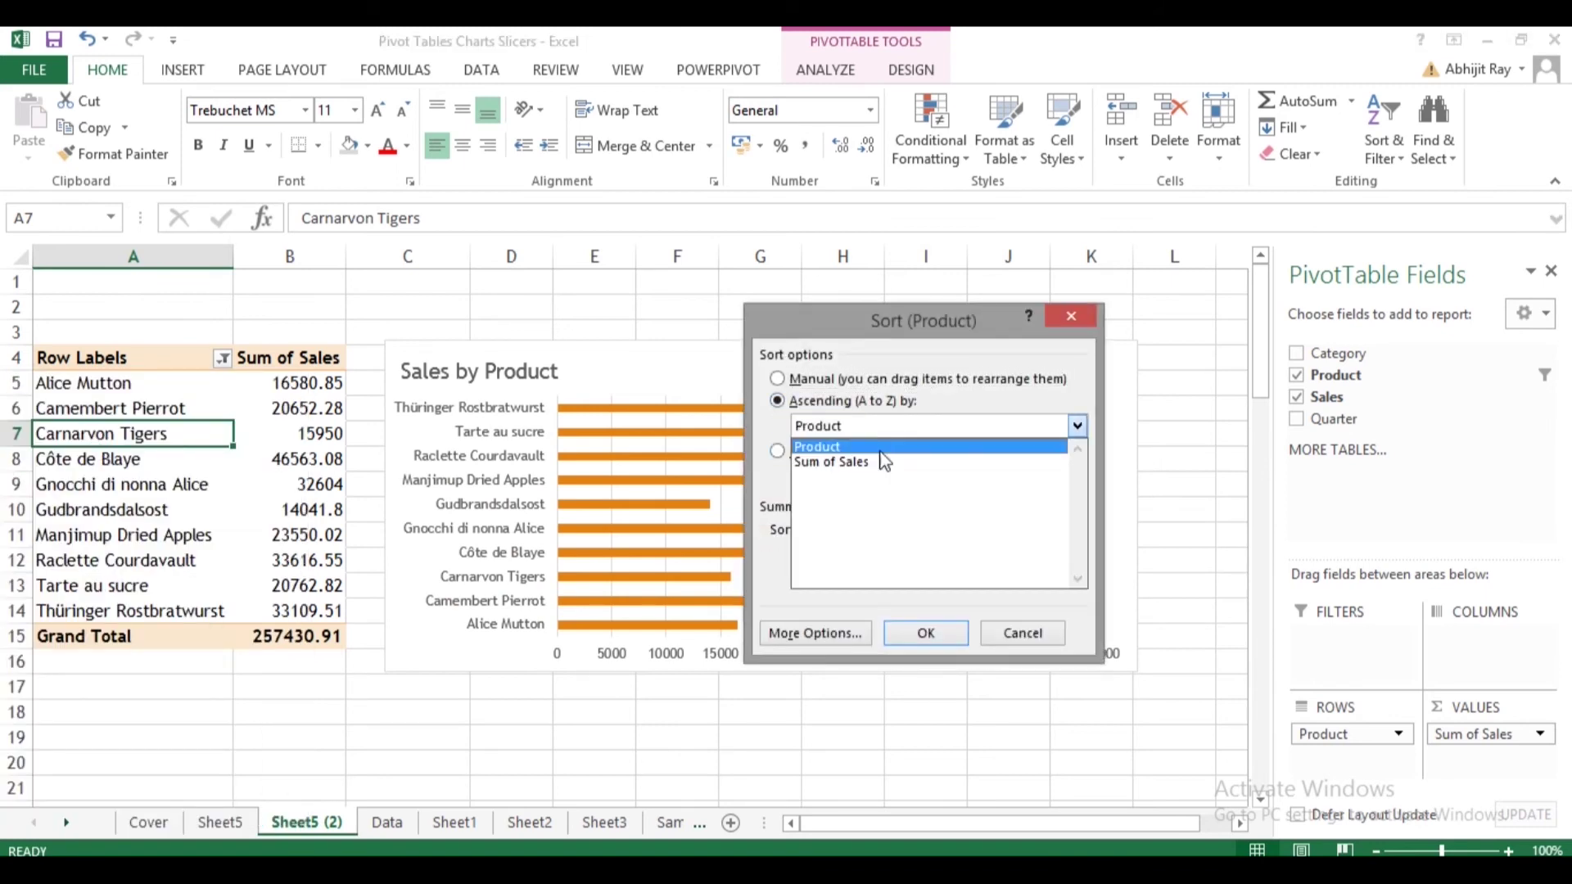
{"action": "left_click", "coordinate": [874, 465]}
{"action": "left_click", "coordinate": [927, 633]}
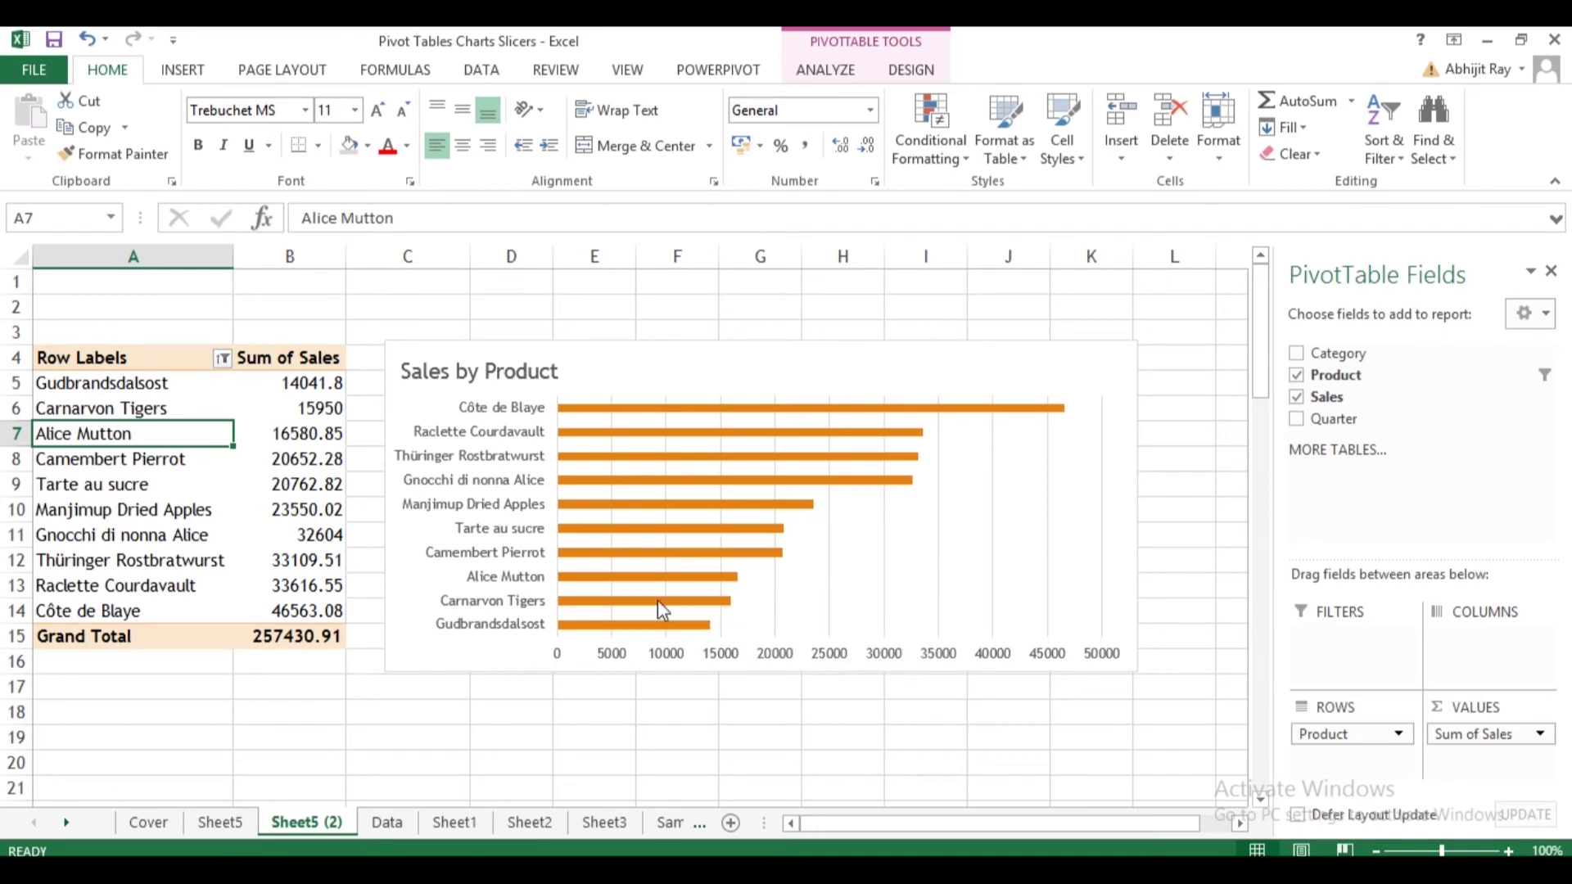
Review the questions on the Data sheet and the category pie chart on Sheet5, and return to Sheet5 (2).
{"action": "left_click", "coordinate": [686, 586]}
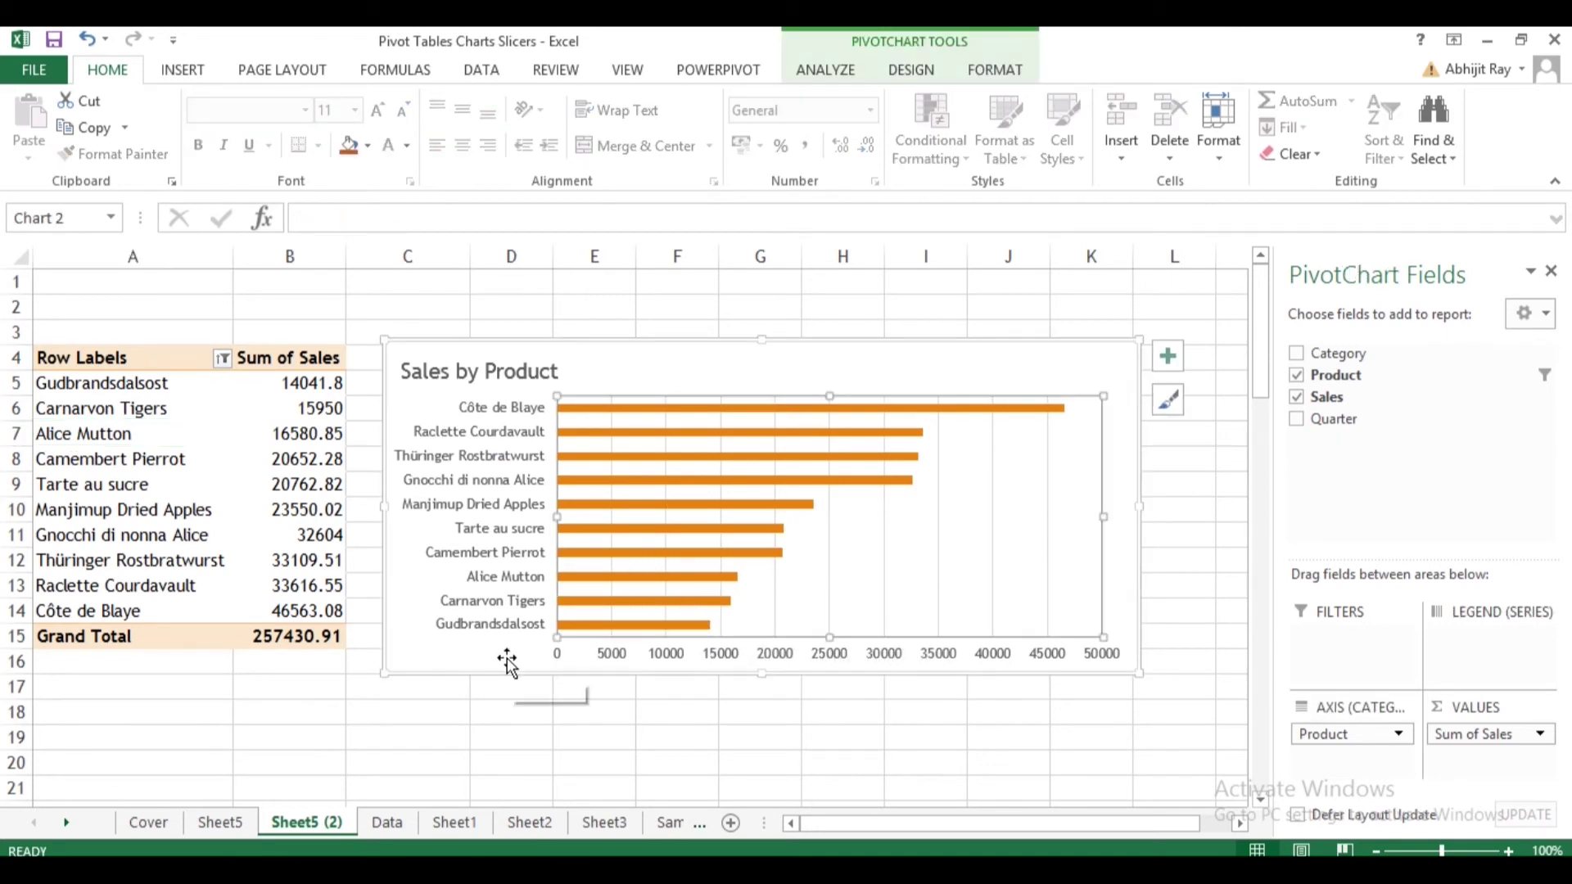
{"action": "left_click", "coordinate": [388, 822]}
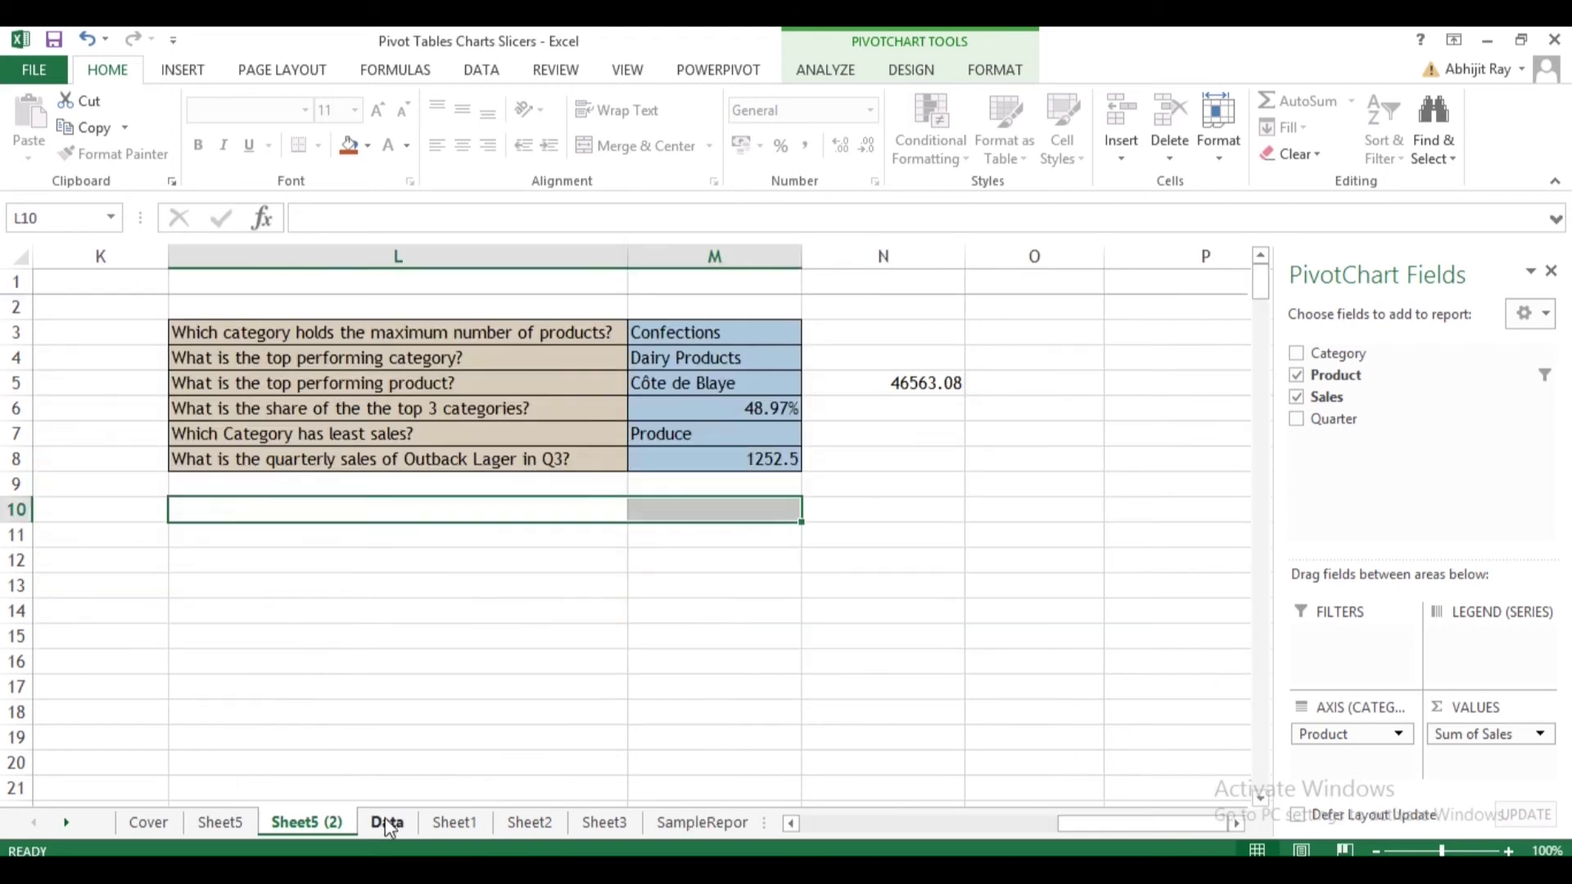
{"action": "left_click", "coordinate": [528, 533]}
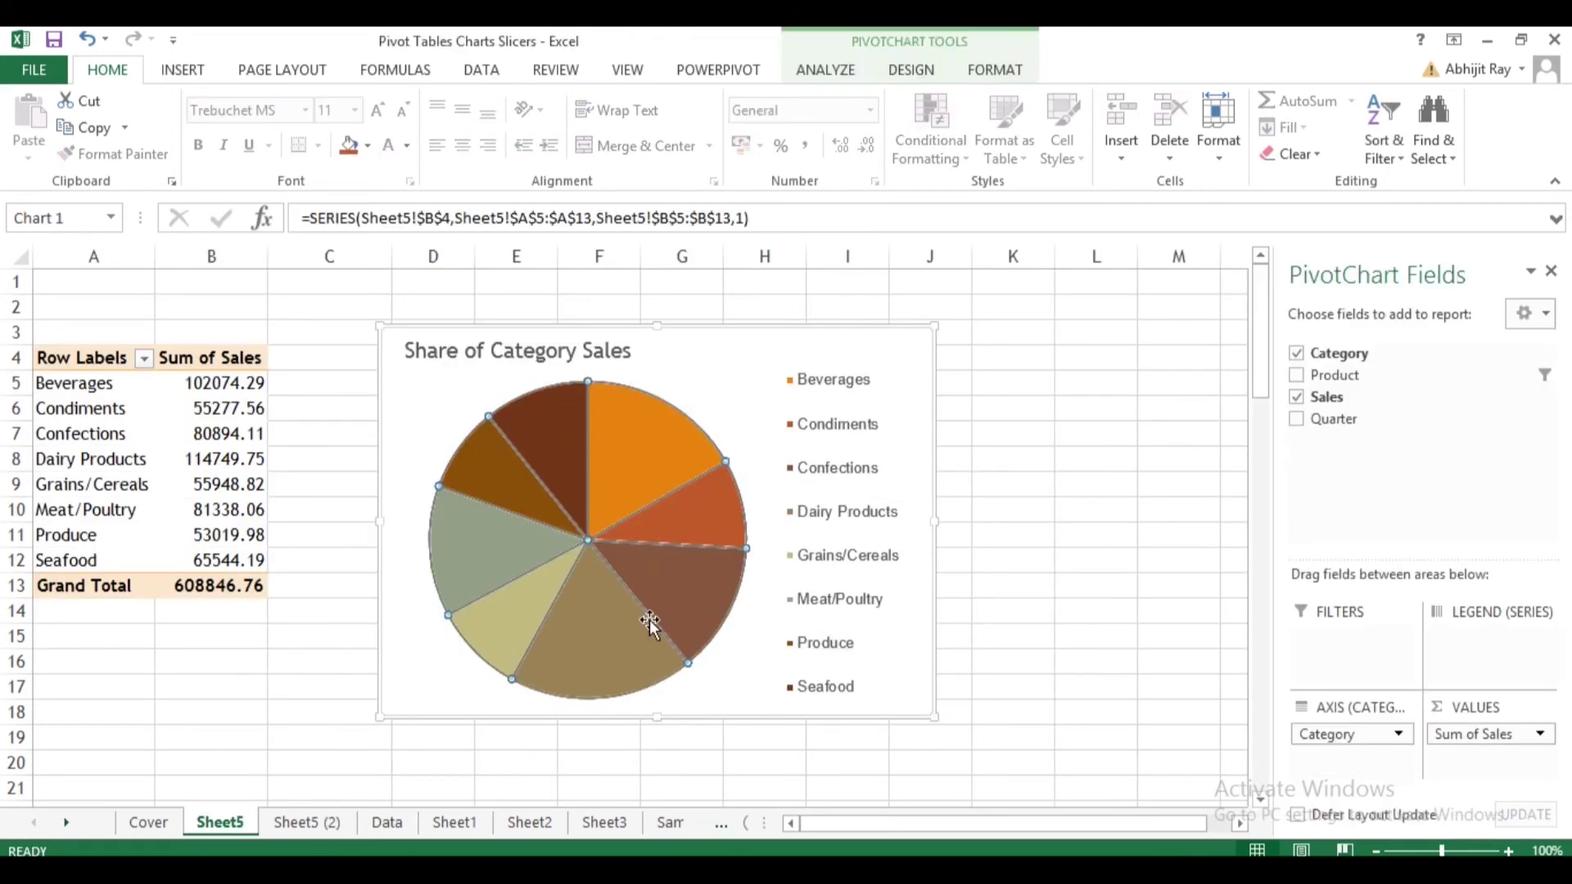
{"action": "left_click", "coordinate": [307, 822]}
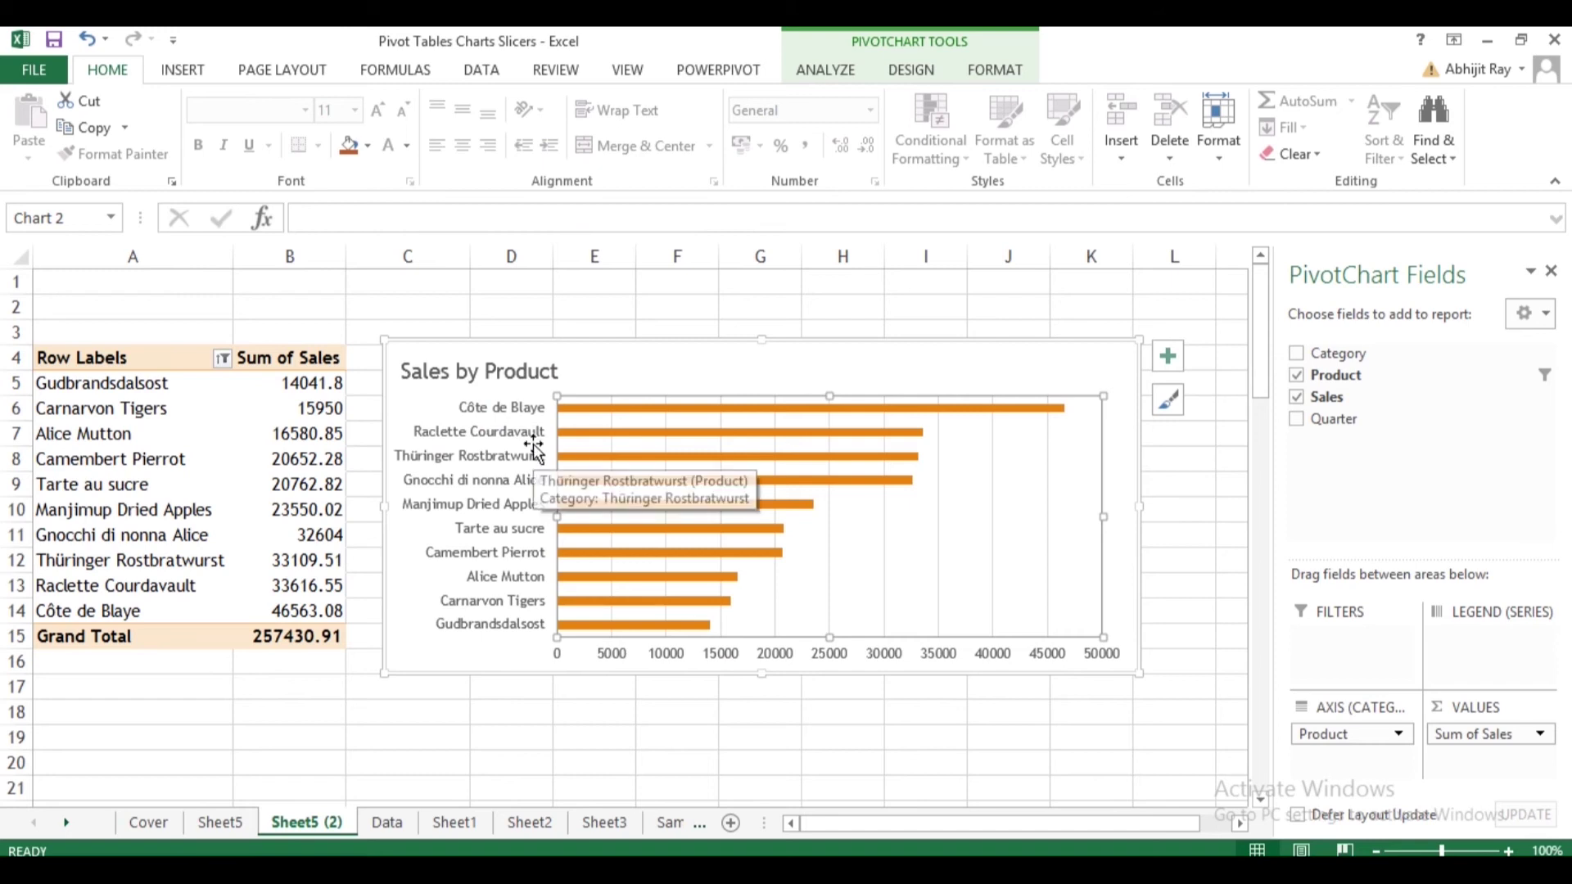
Lower the top edge of the Sales by Product chart slightly, and select the category pie chart on Sheet5.
{"action": "left_click_drag", "start_coordinate": [763, 339], "coordinate": [762, 345]}
{"action": "mouse_move", "coordinate": [782, 536]}
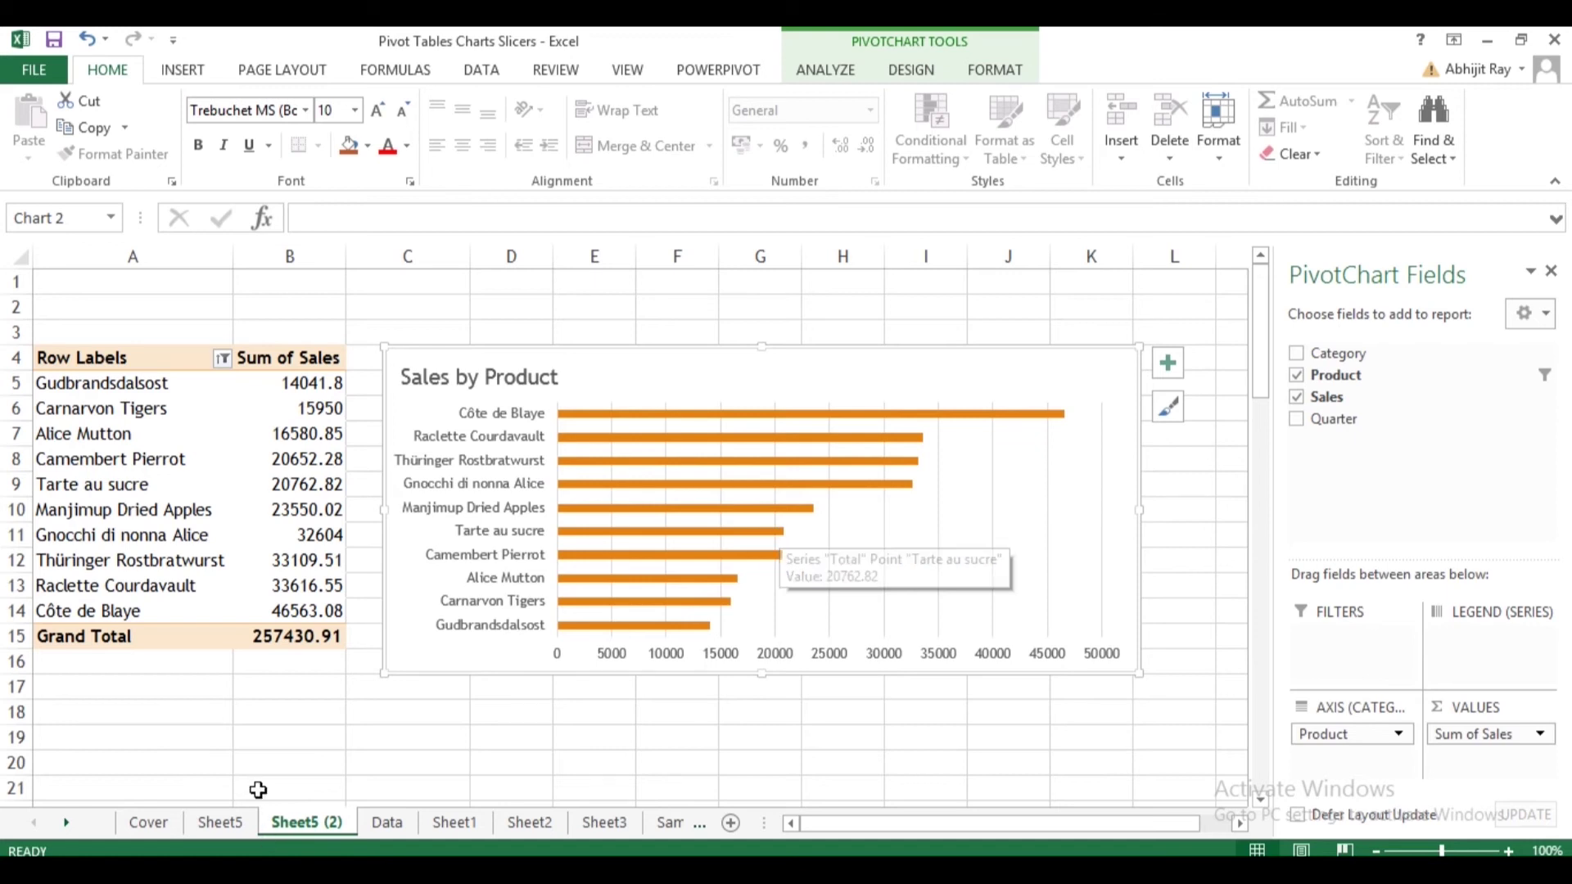
{"action": "left_click", "coordinate": [220, 822]}
{"action": "left_click", "coordinate": [433, 375]}
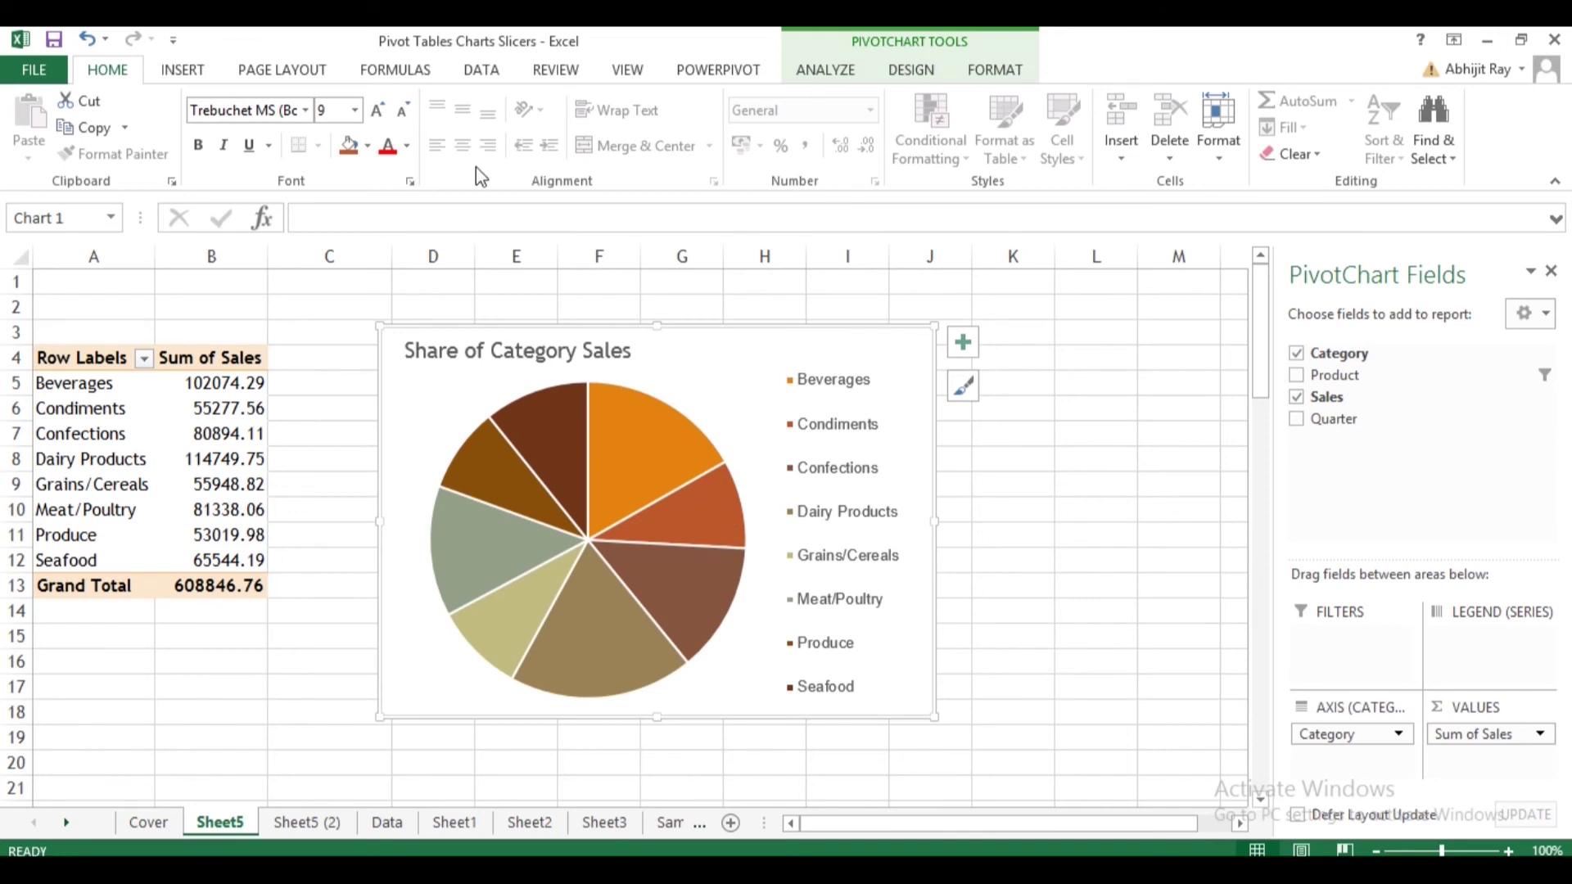
Insert a Quarter slicer for the category pie chart, place it directly beside the chart and shorten it to 4.63 cm high.
{"action": "left_click", "coordinate": [183, 72]}
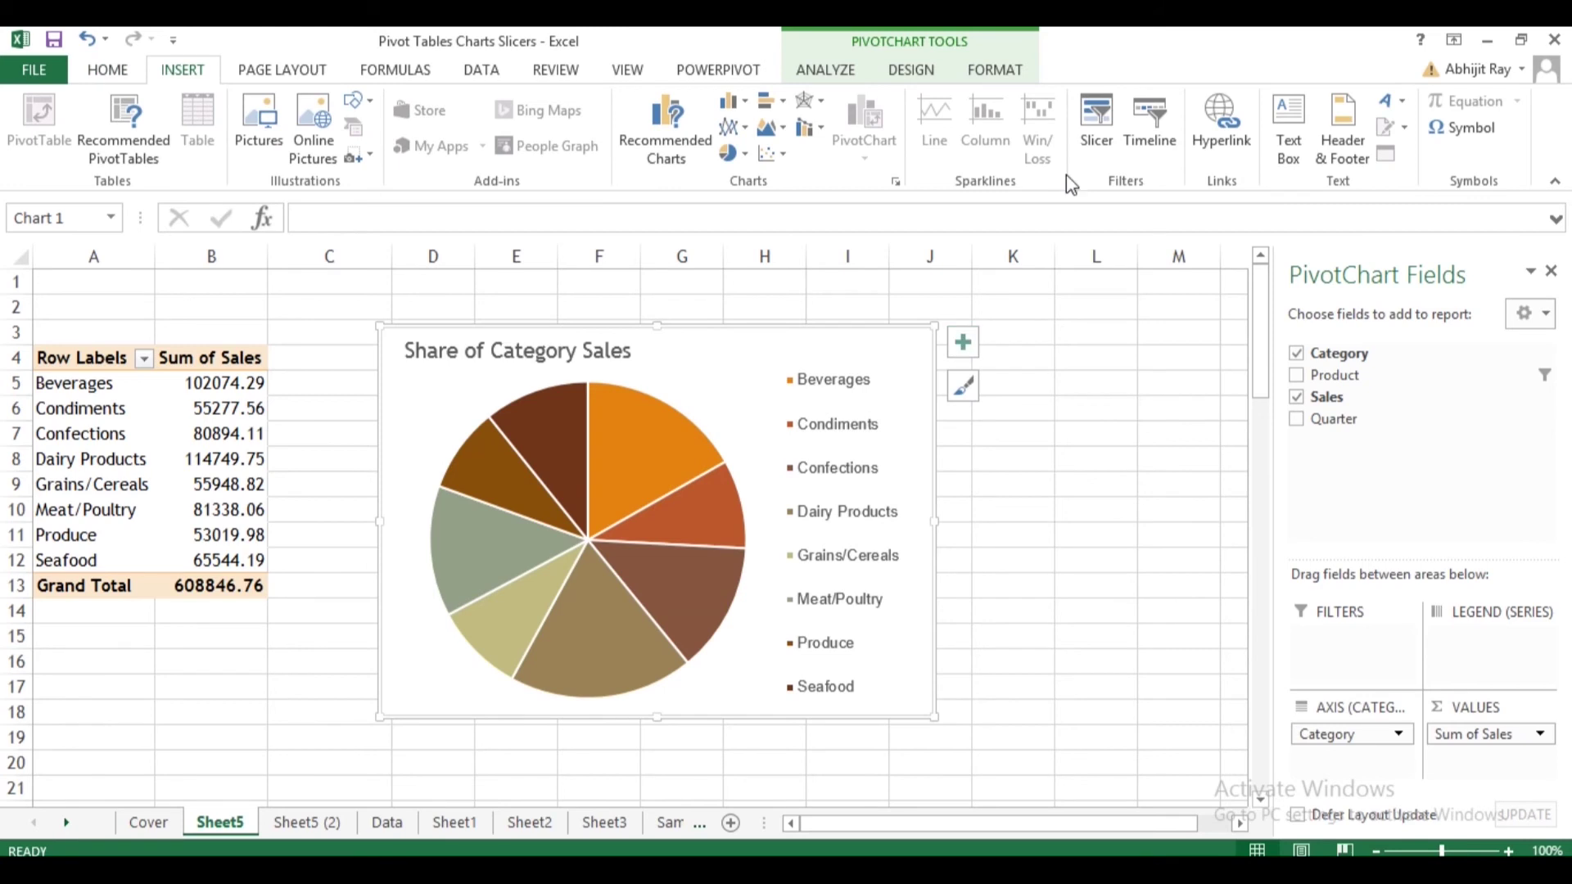
{"action": "left_click", "coordinate": [1083, 115]}
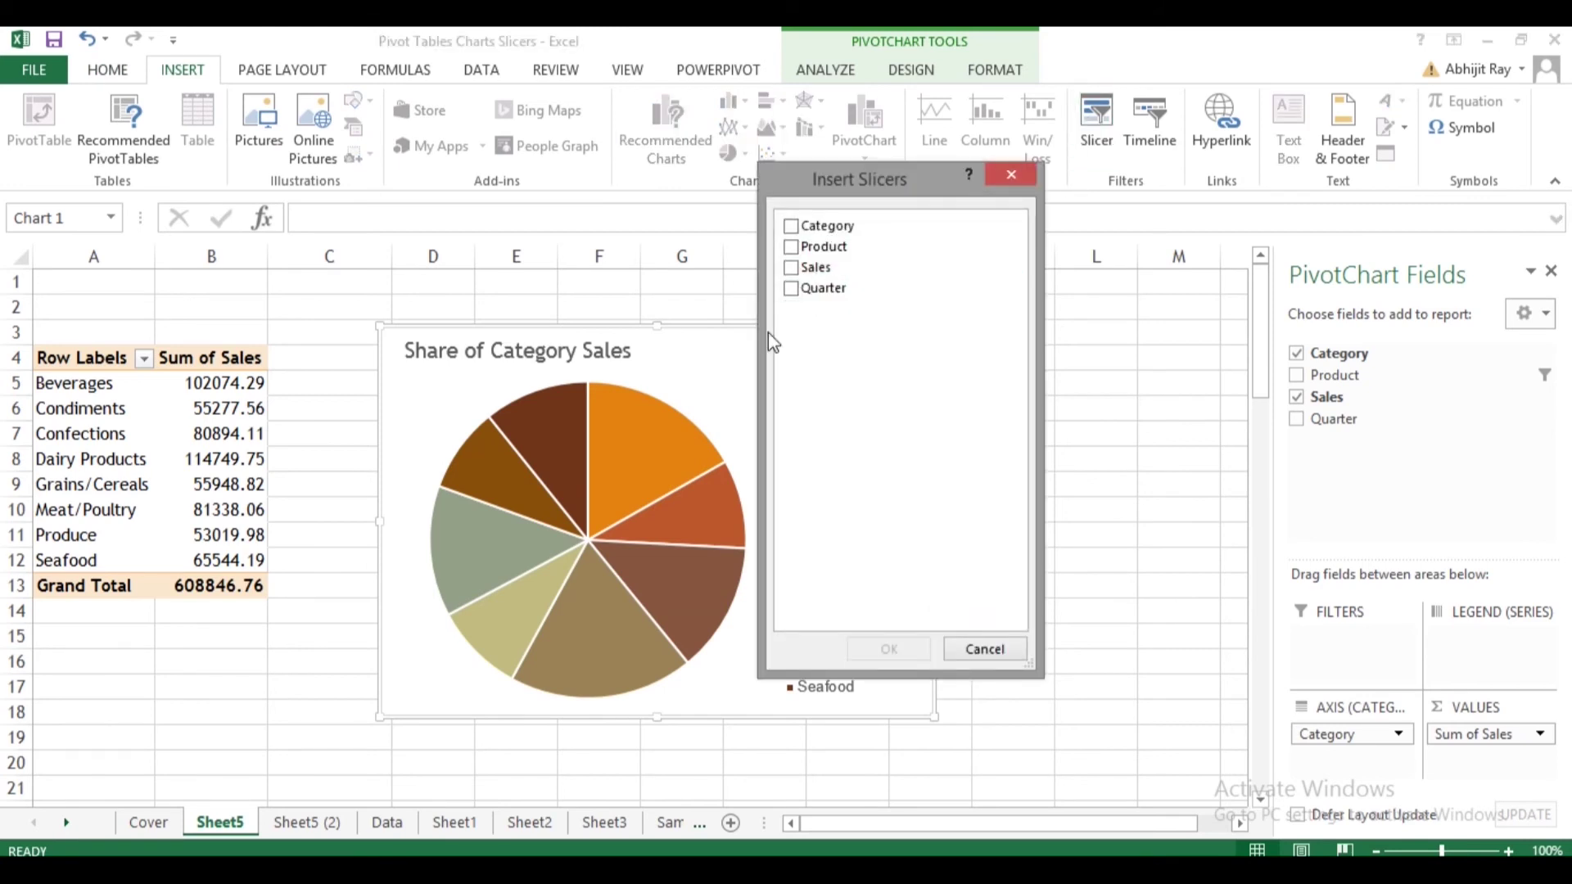
{"action": "left_click", "coordinate": [811, 288]}
{"action": "left_click", "coordinate": [889, 648]}
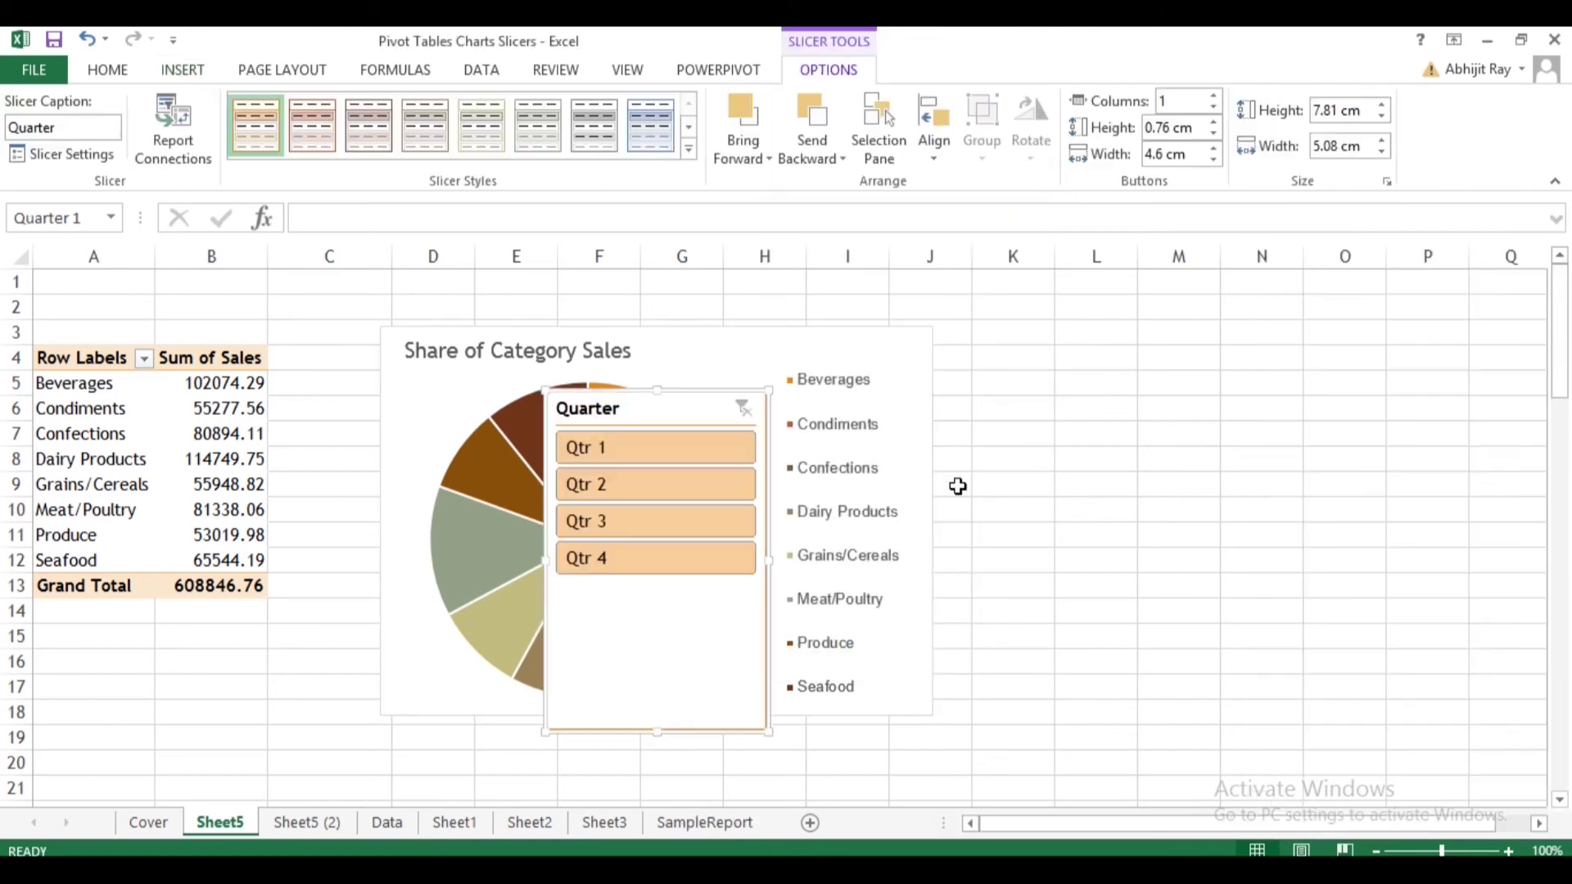
{"action": "left_click_drag", "start_coordinate": [677, 397], "coordinate": [1003, 316]}
{"action": "left_click_drag", "start_coordinate": [1051, 676], "coordinate": [1049, 536]}
Filter the category sales by each single quarter in turn with the slicer, finishing with Qtr 1.
{"action": "left_click", "coordinate": [1038, 392]}
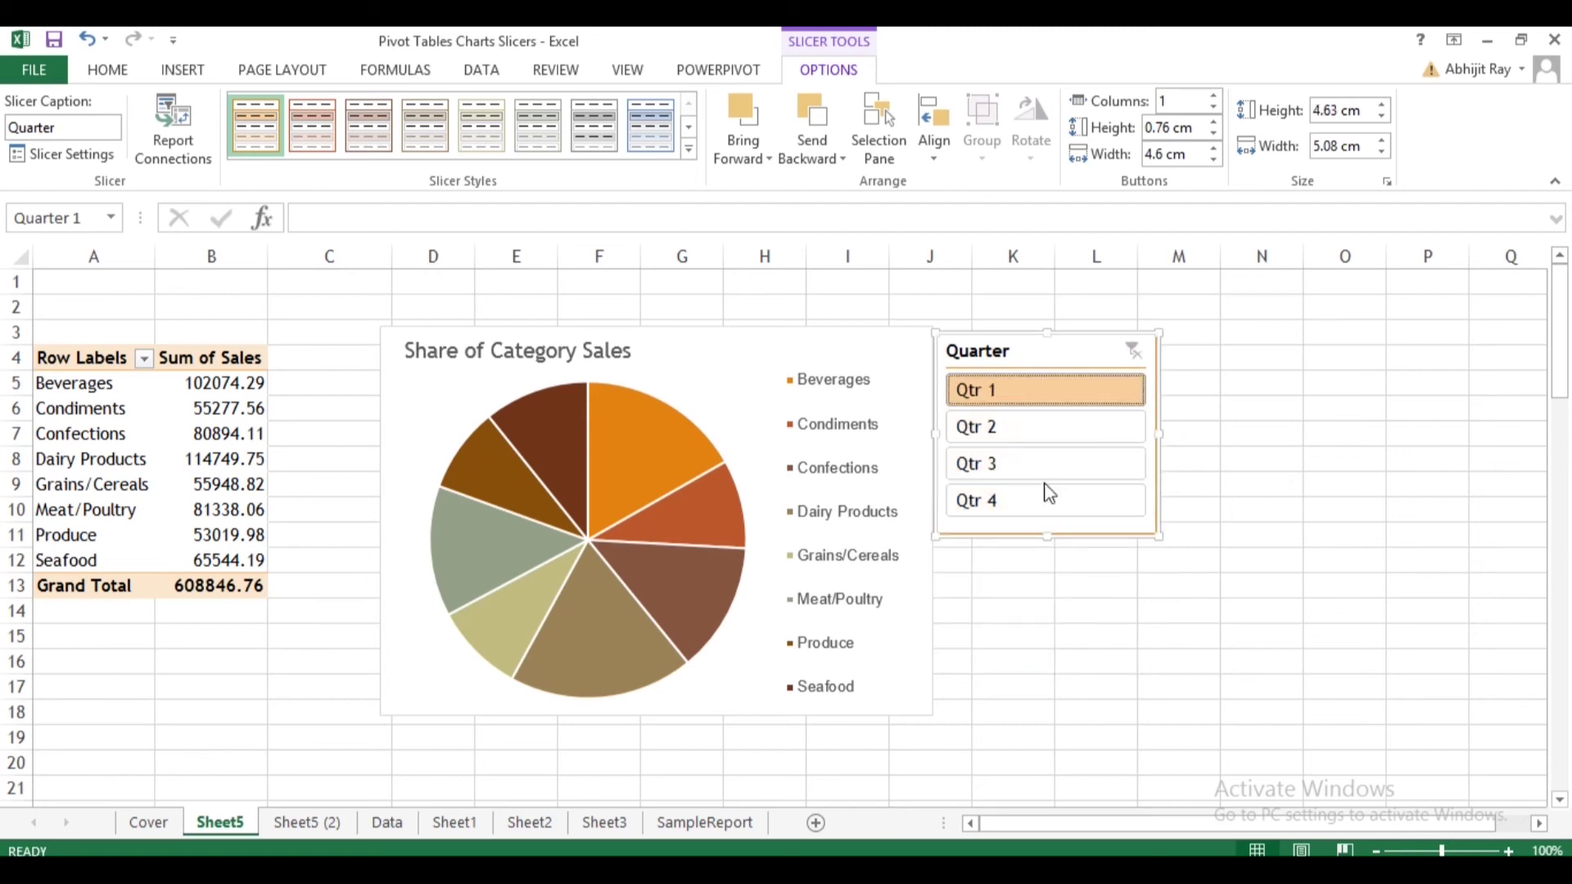
{"action": "left_click", "coordinate": [1132, 351]}
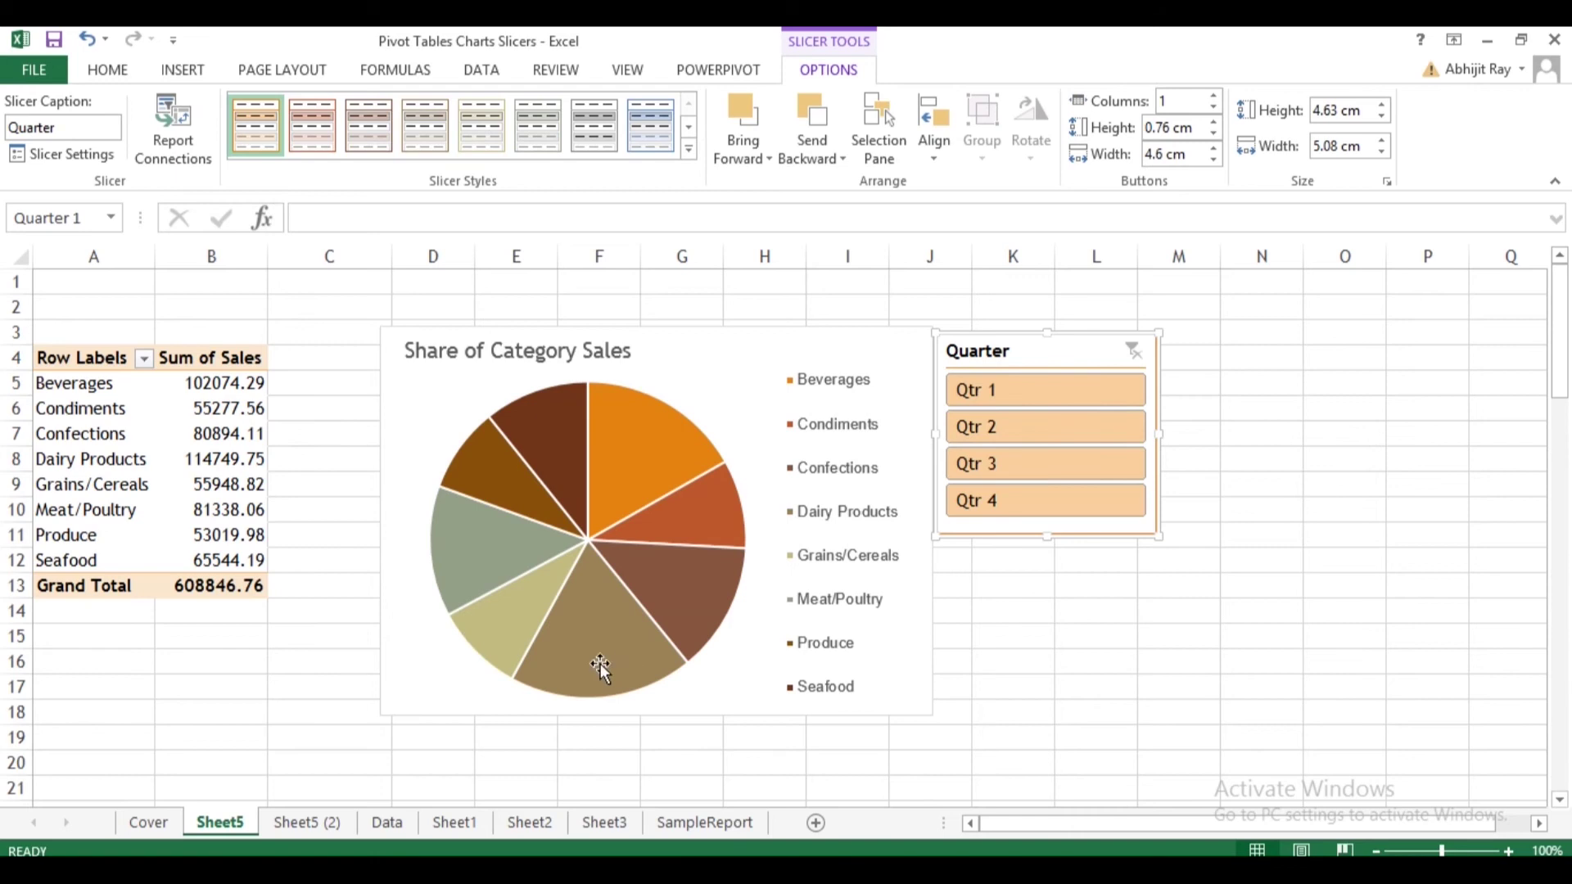
{"action": "left_click", "coordinate": [1000, 391]}
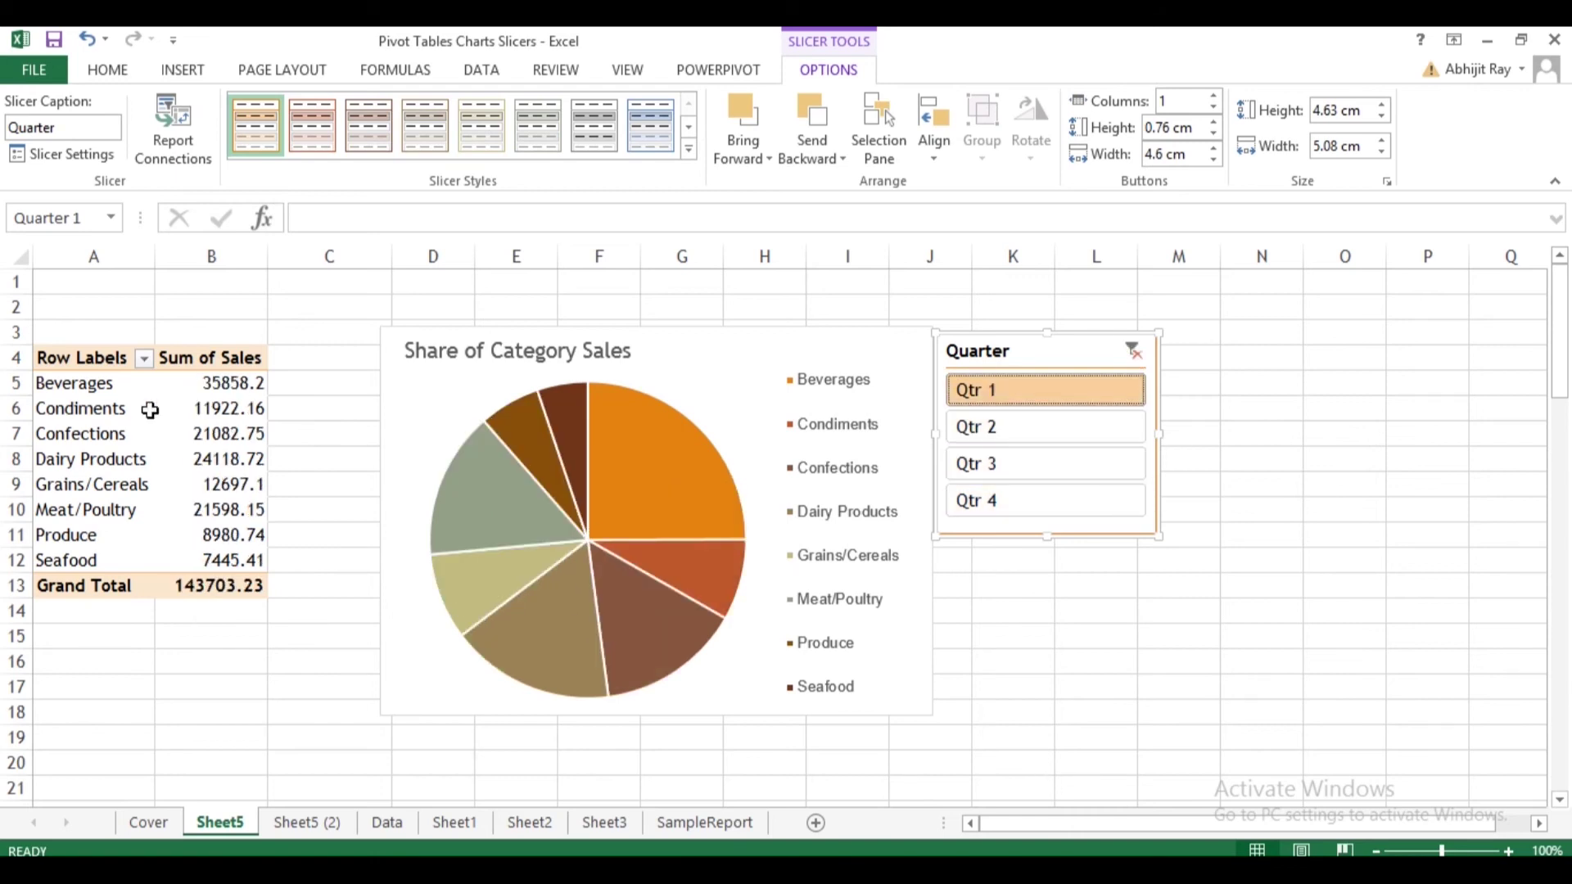
{"action": "left_click", "coordinate": [1075, 425]}
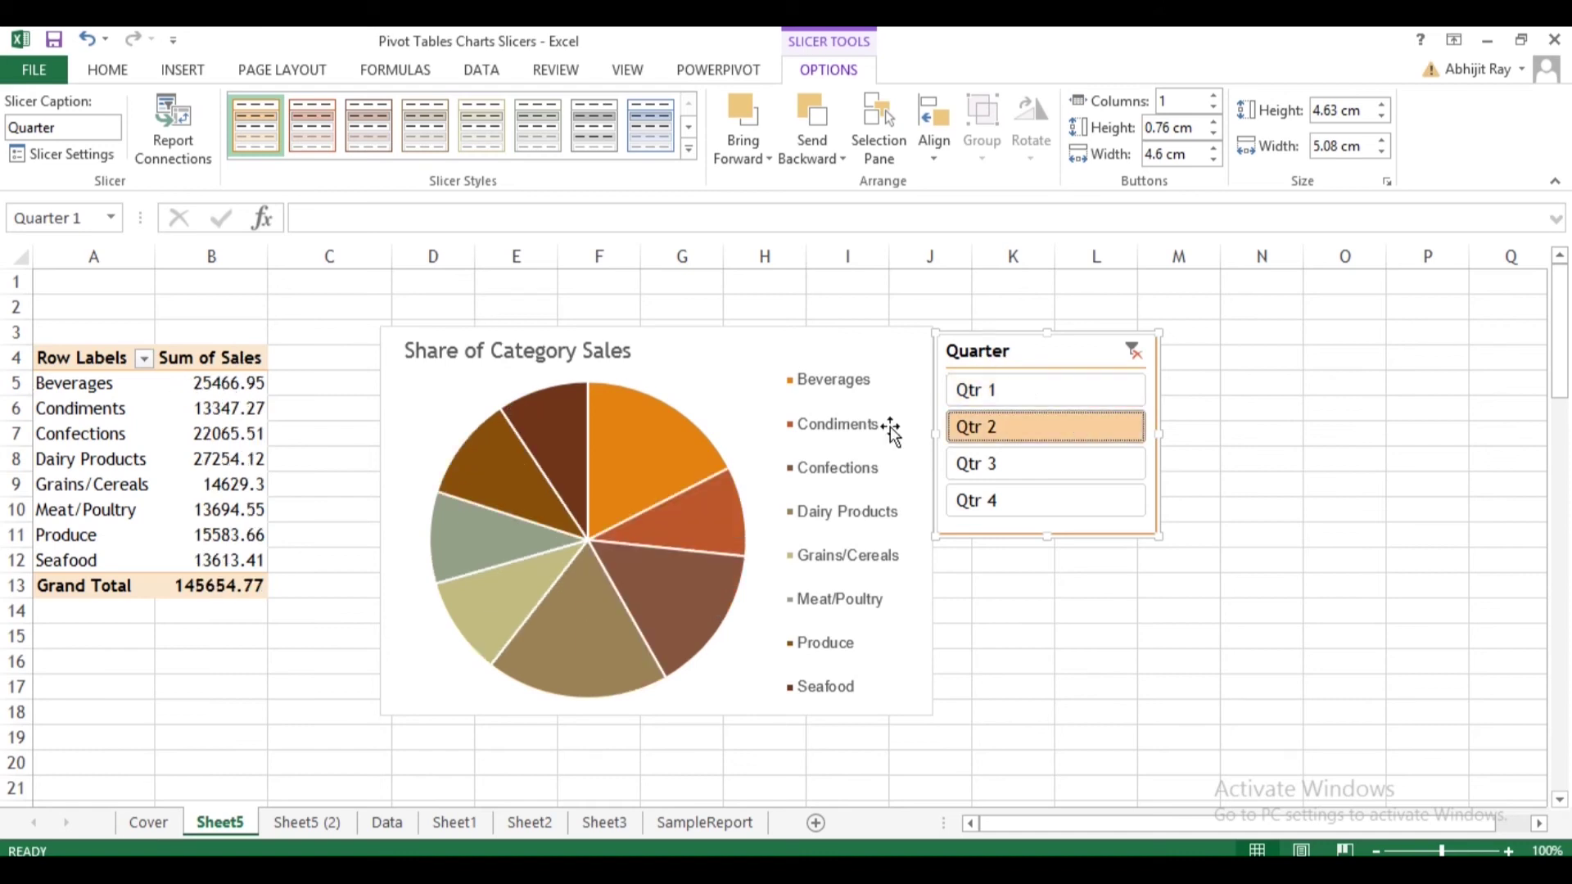
{"action": "left_click", "coordinate": [1010, 474]}
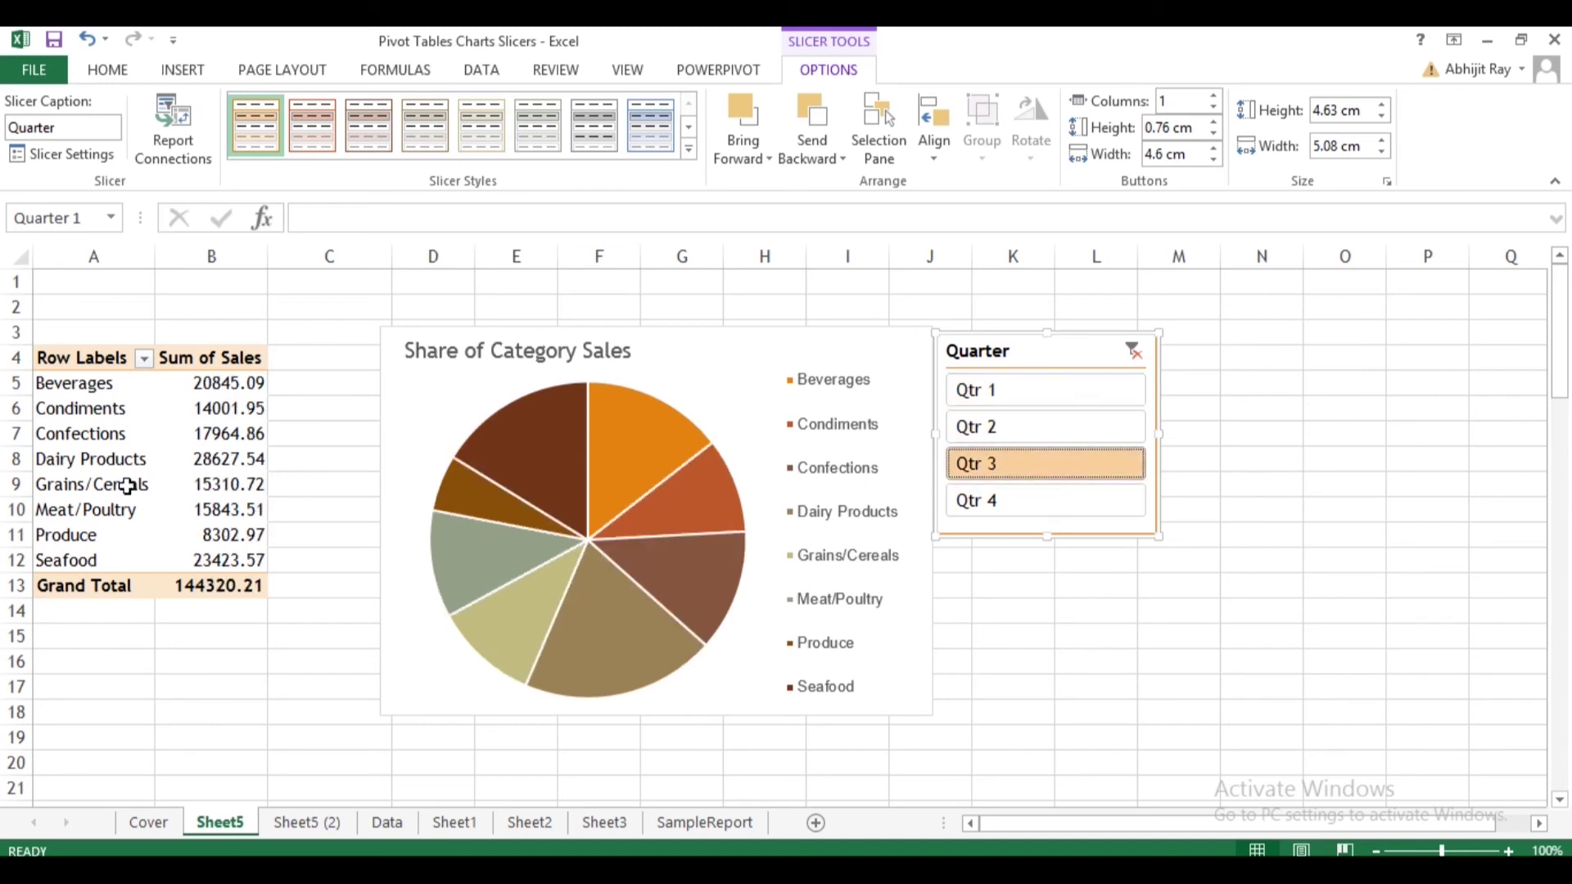
{"action": "left_click", "coordinate": [1064, 507]}
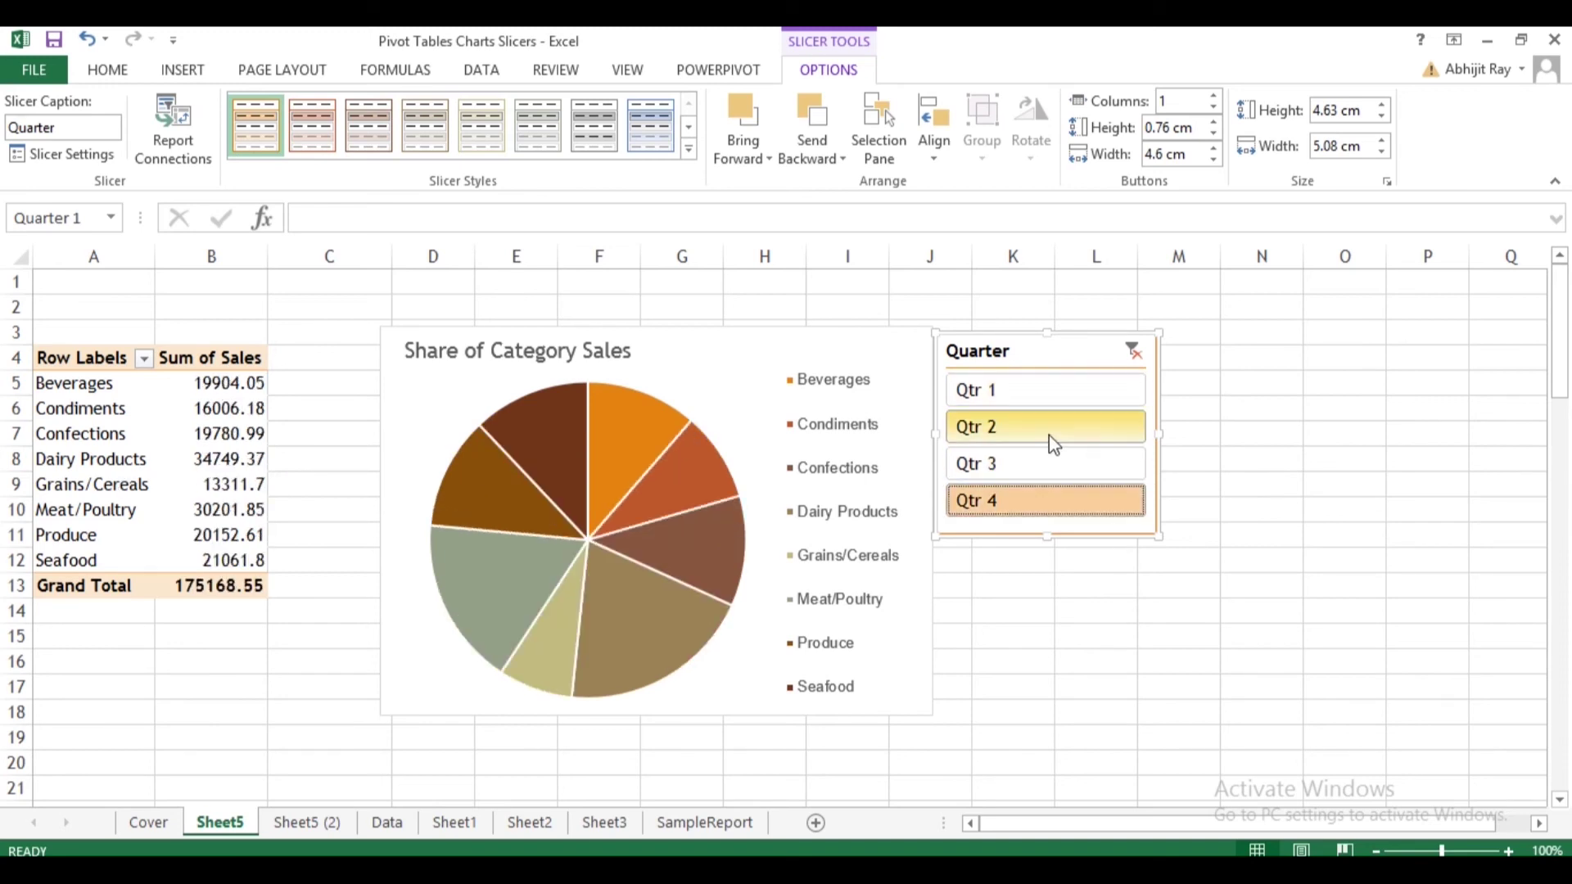
{"action": "left_click", "coordinate": [1050, 429]}
{"action": "left_click", "coordinate": [1068, 399]}
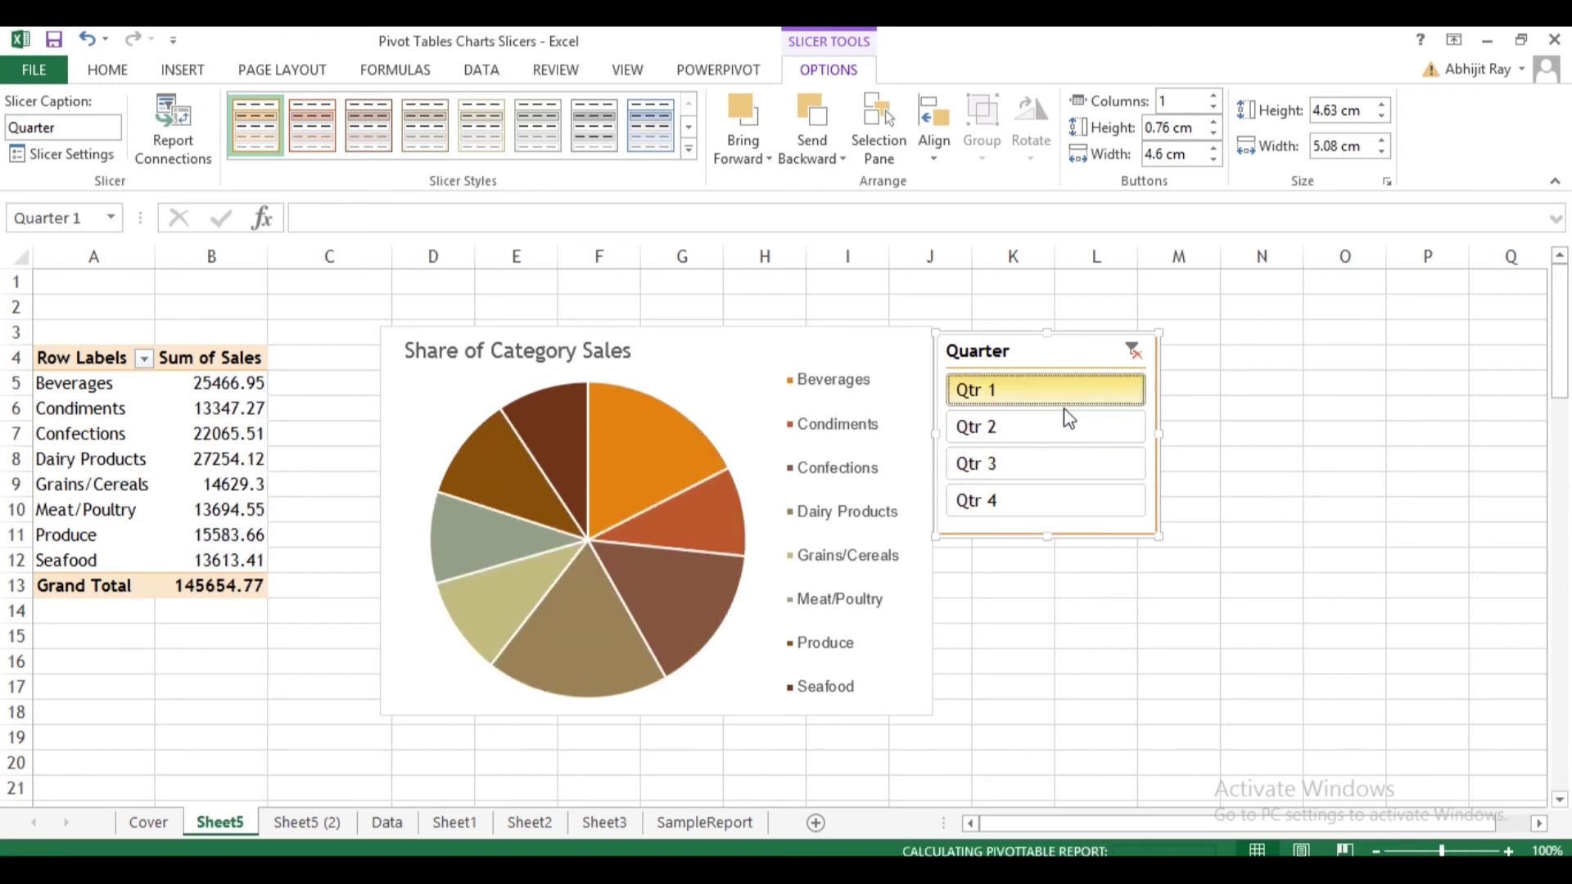
{"action": "left_click", "coordinate": [213, 407]}
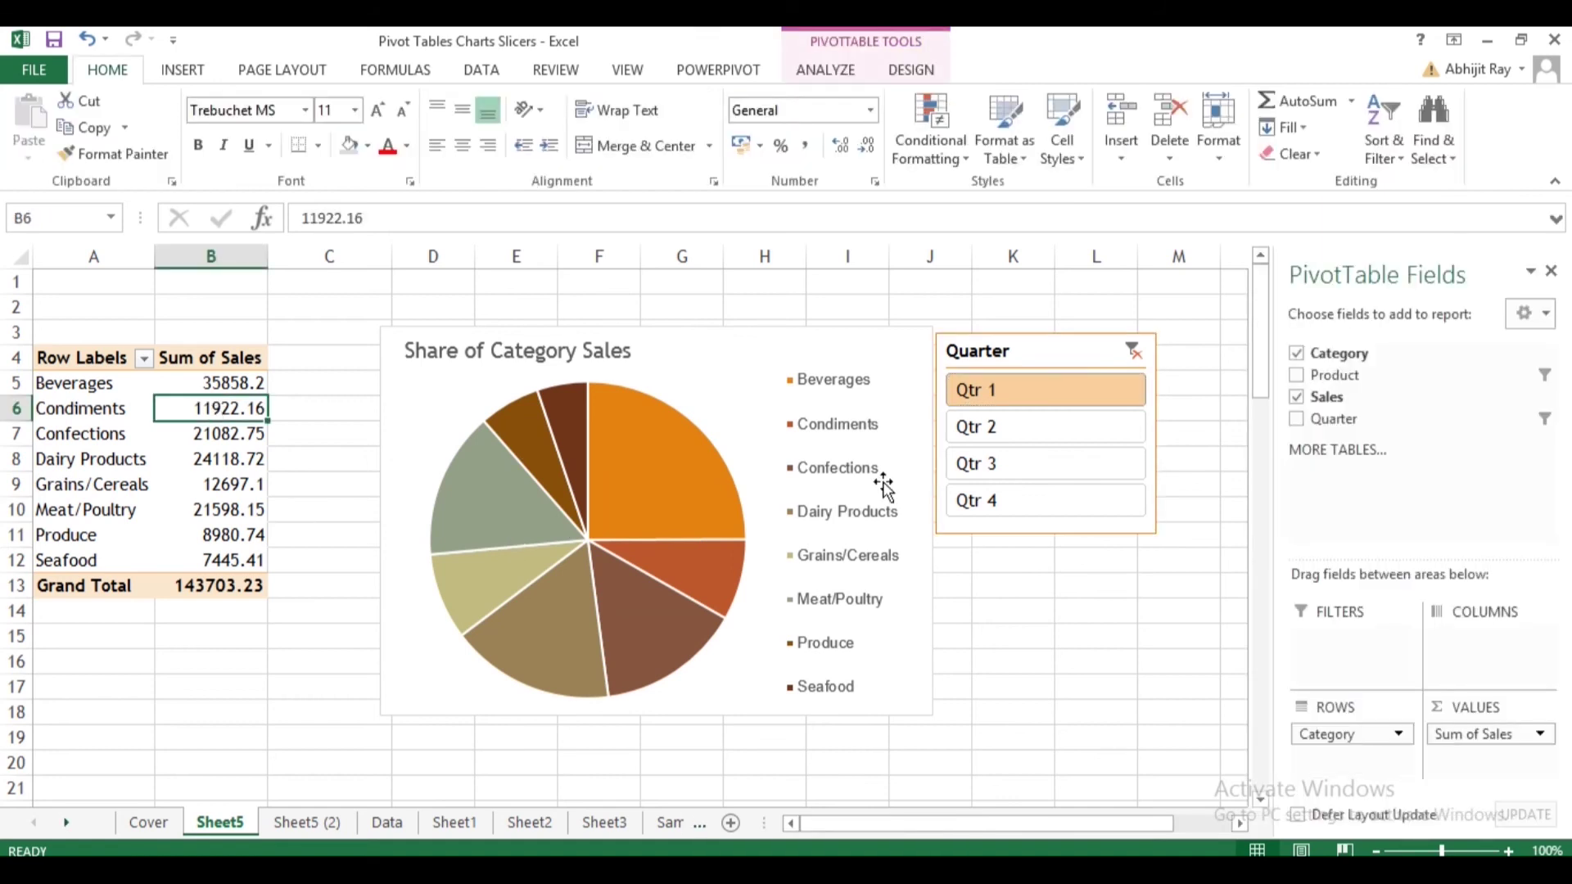
Filter the category sales by combined quarters, trying Qtr 1 with Qtr 3 and finishing with Qtr 2 and Qtr 3.
{"action": "left_click", "coordinate": [1033, 424]}
{"action": "left_click", "coordinate": [1038, 468]}
{"action": "left_click", "coordinate": [1043, 390], "text": "ctrl"}
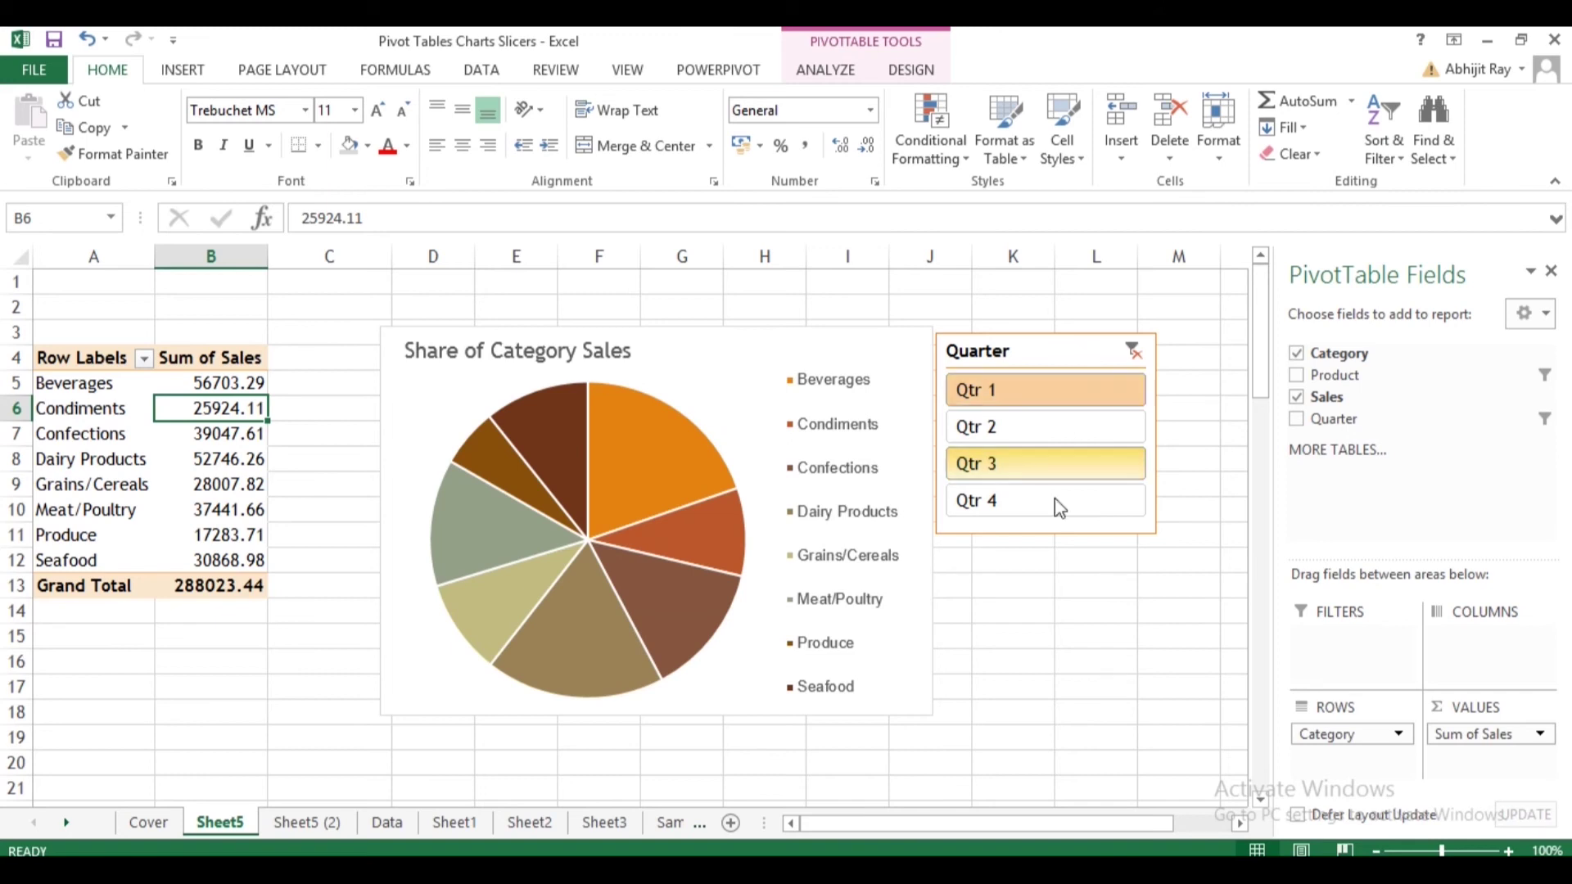
{"action": "left_click", "coordinate": [1108, 432]}
{"action": "left_click", "coordinate": [1088, 471]}
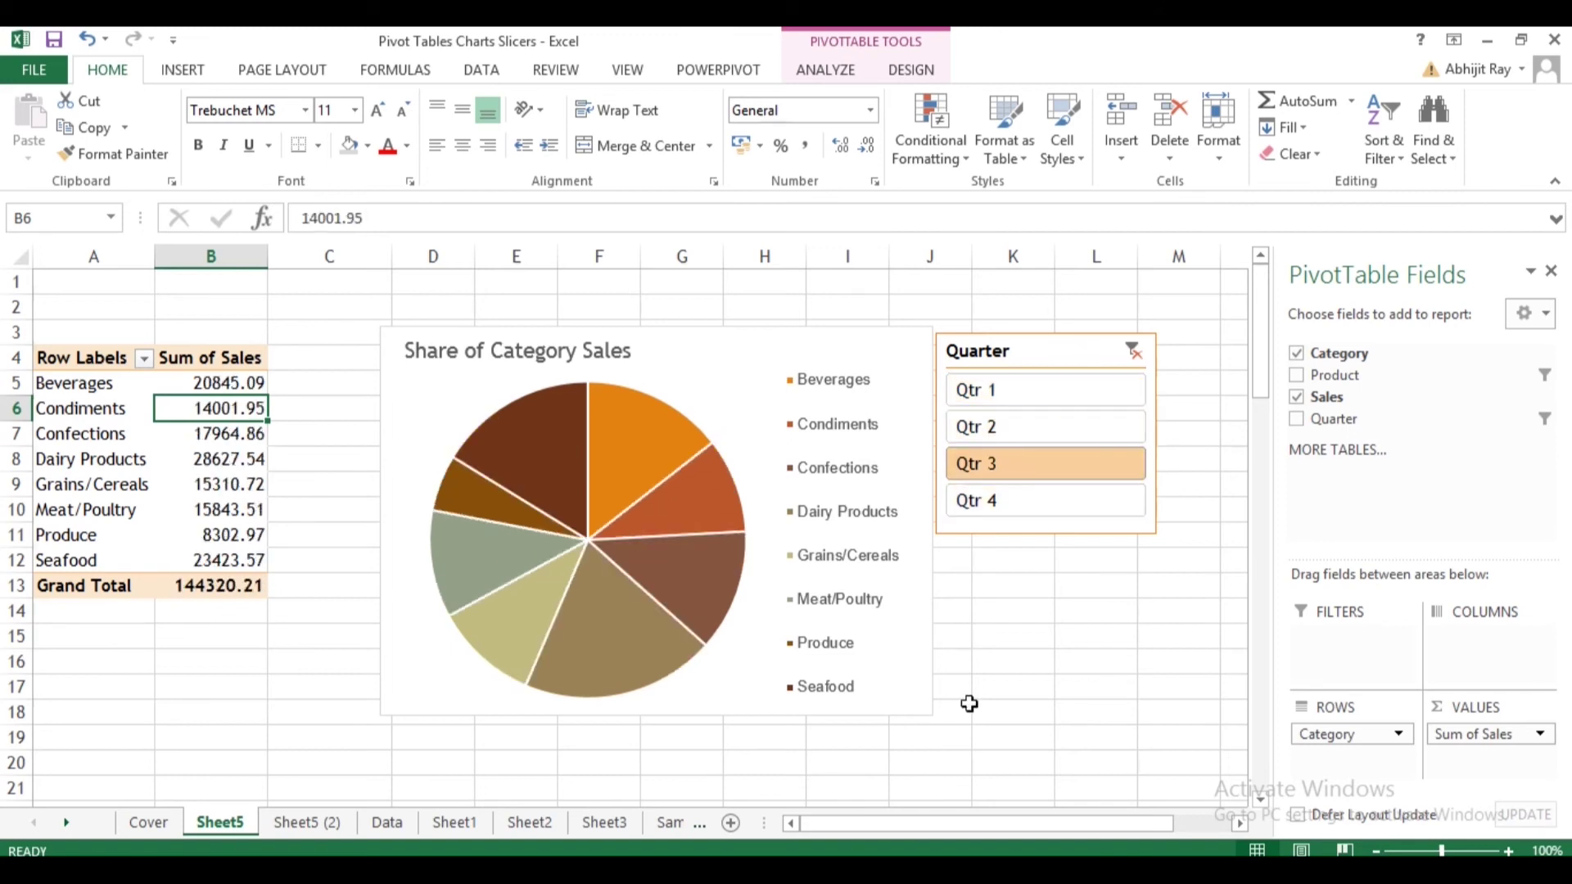
{"action": "left_click", "coordinate": [1024, 430], "text": "ctrl"}
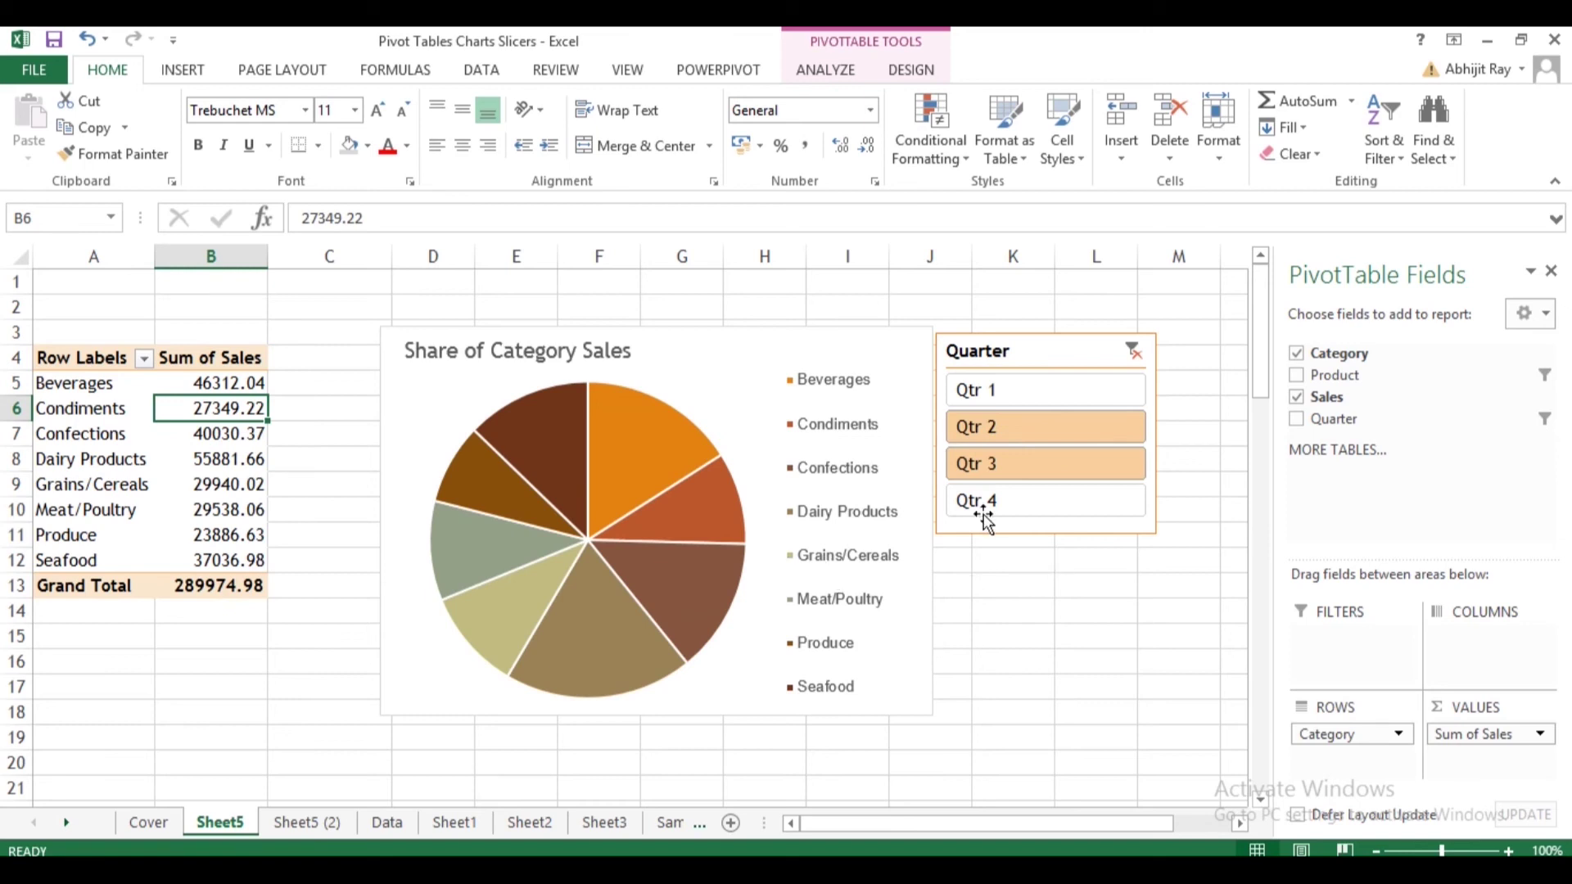
Insert a Quarter slicer for the Sales by Product chart on Sheet5 (2) and place it directly beside the chart.
{"action": "left_click", "coordinate": [287, 822]}
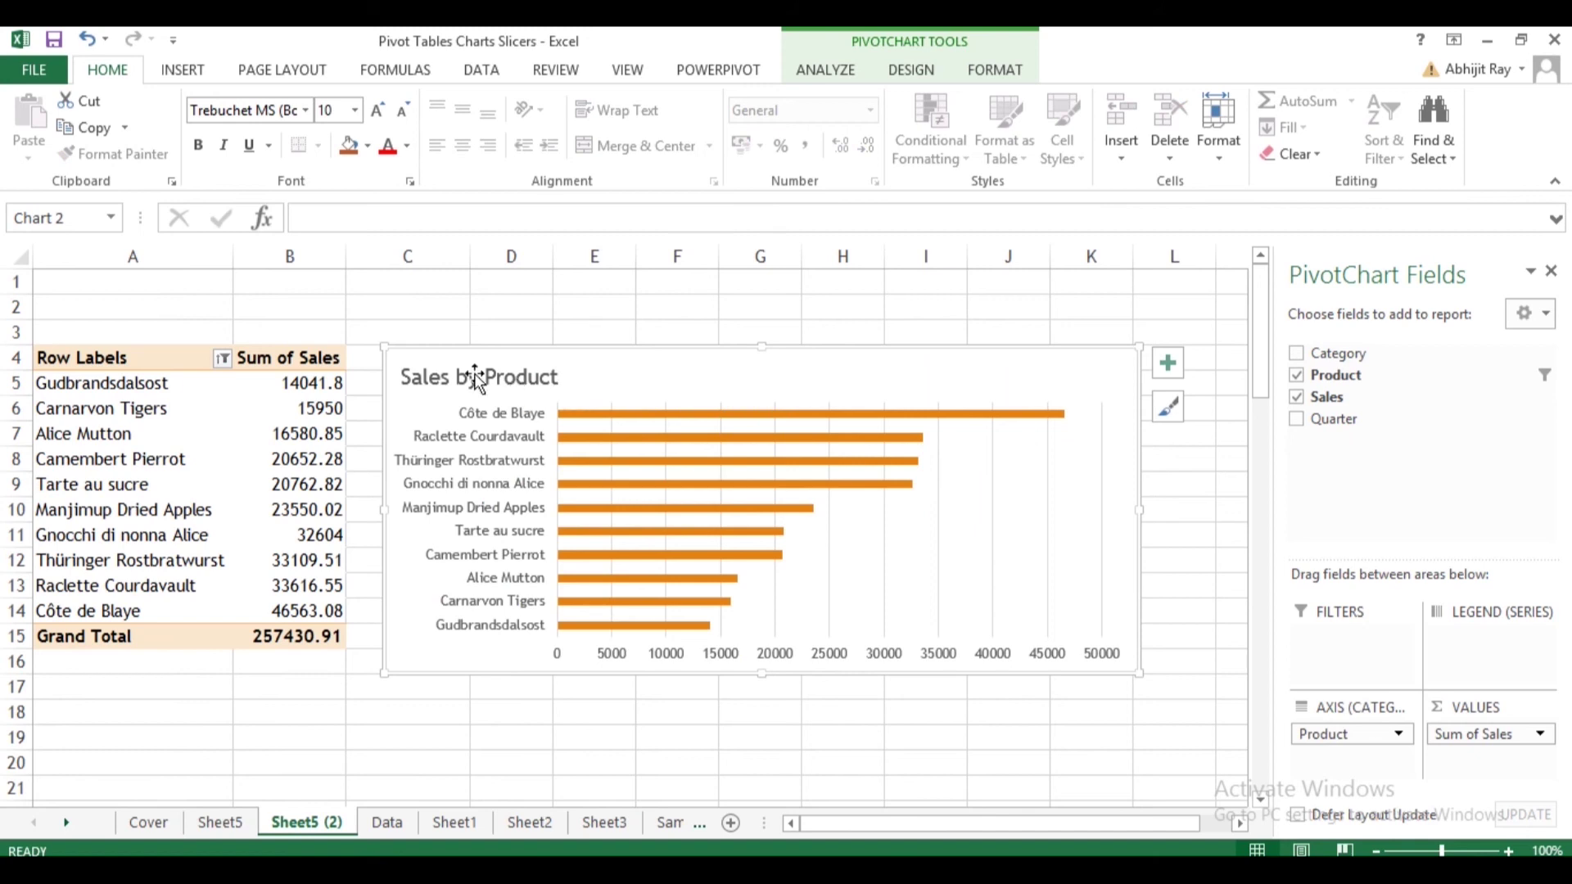
{"action": "left_click", "coordinate": [213, 73]}
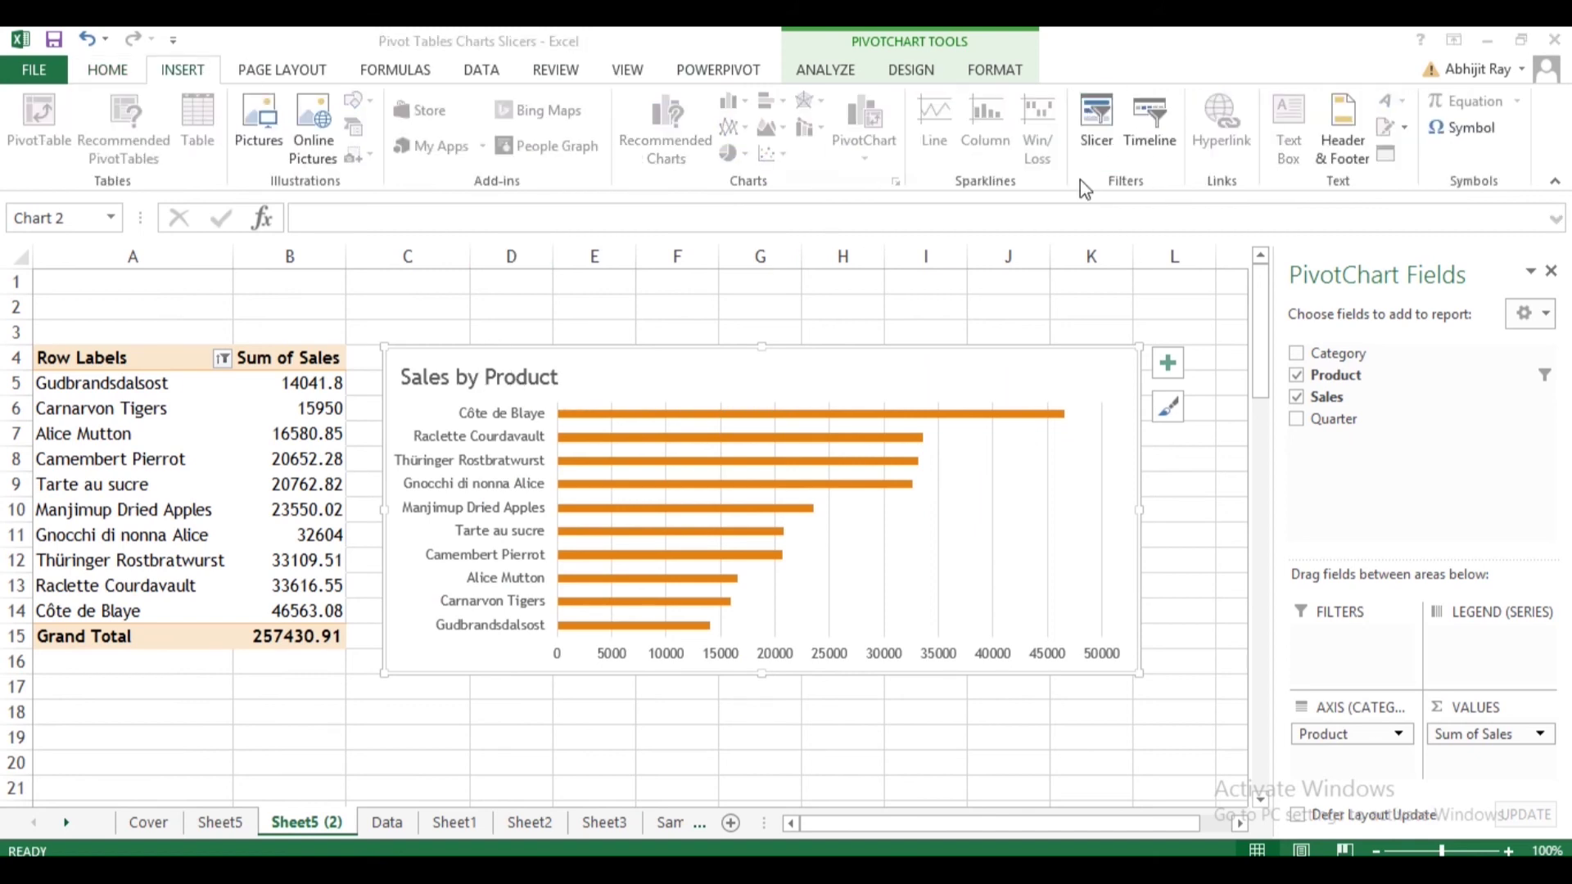
{"action": "left_click", "coordinate": [1095, 126]}
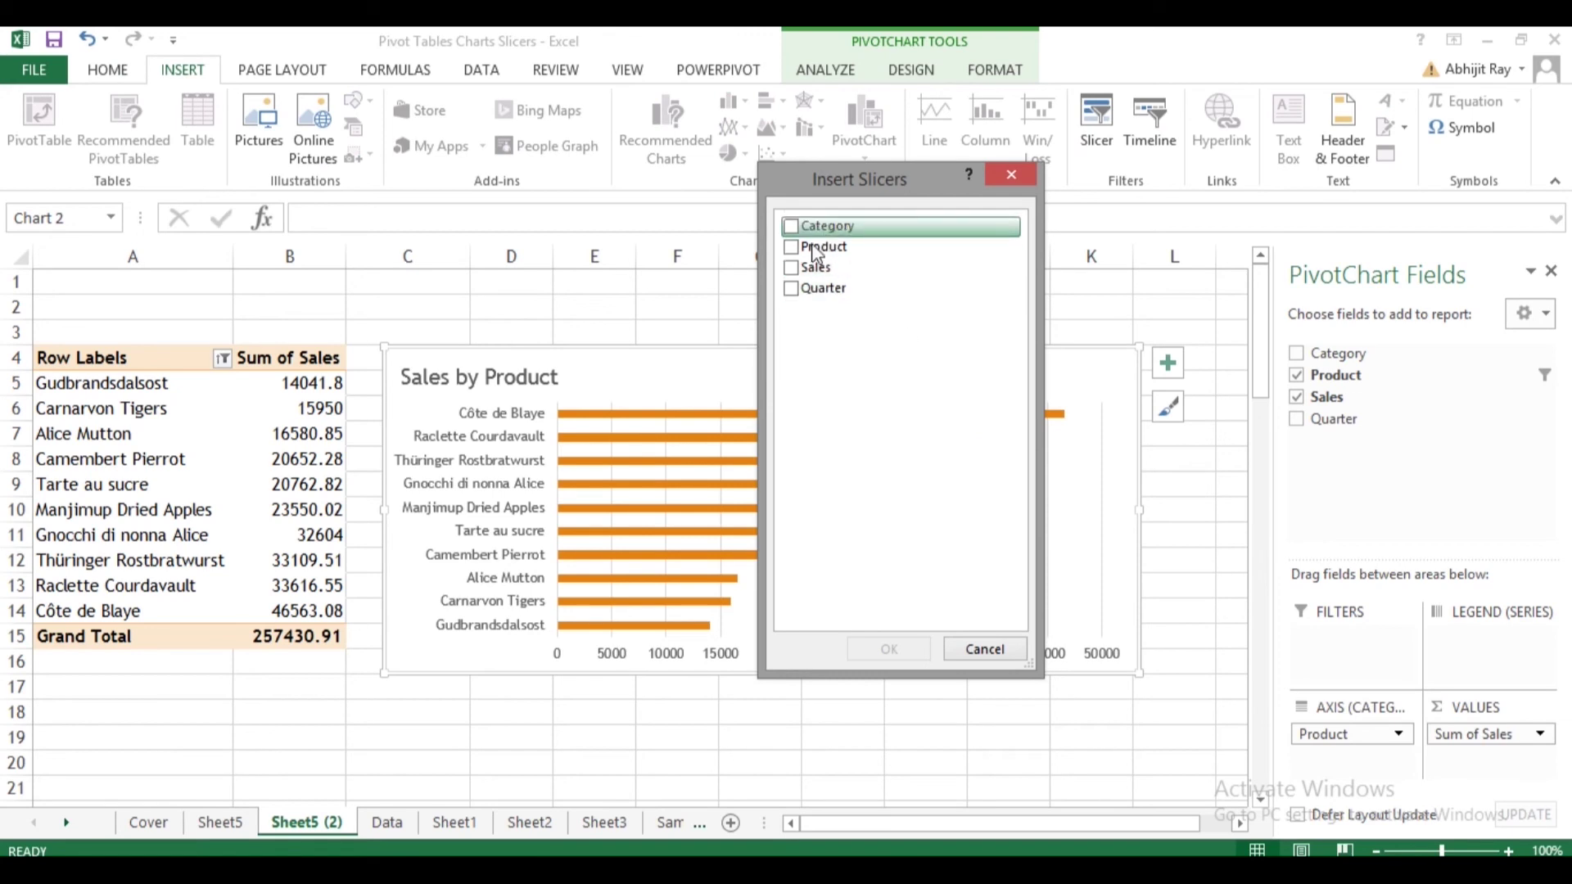
{"action": "left_click", "coordinate": [800, 293]}
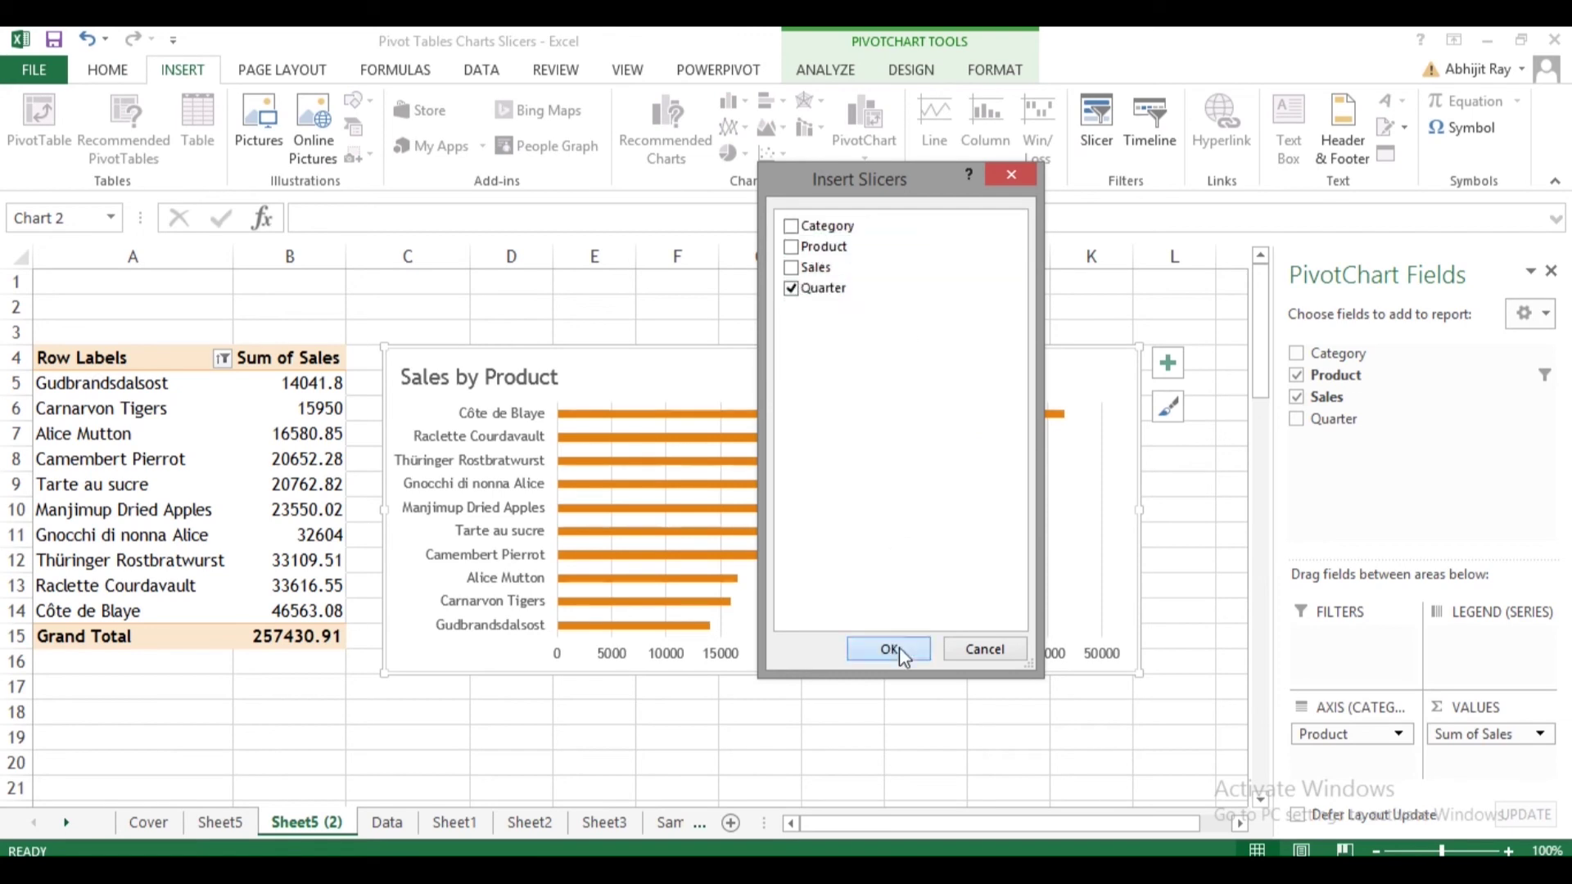
{"action": "left_click", "coordinate": [899, 646]}
{"action": "left_click_drag", "start_coordinate": [687, 396], "coordinate": [1088, 379]}
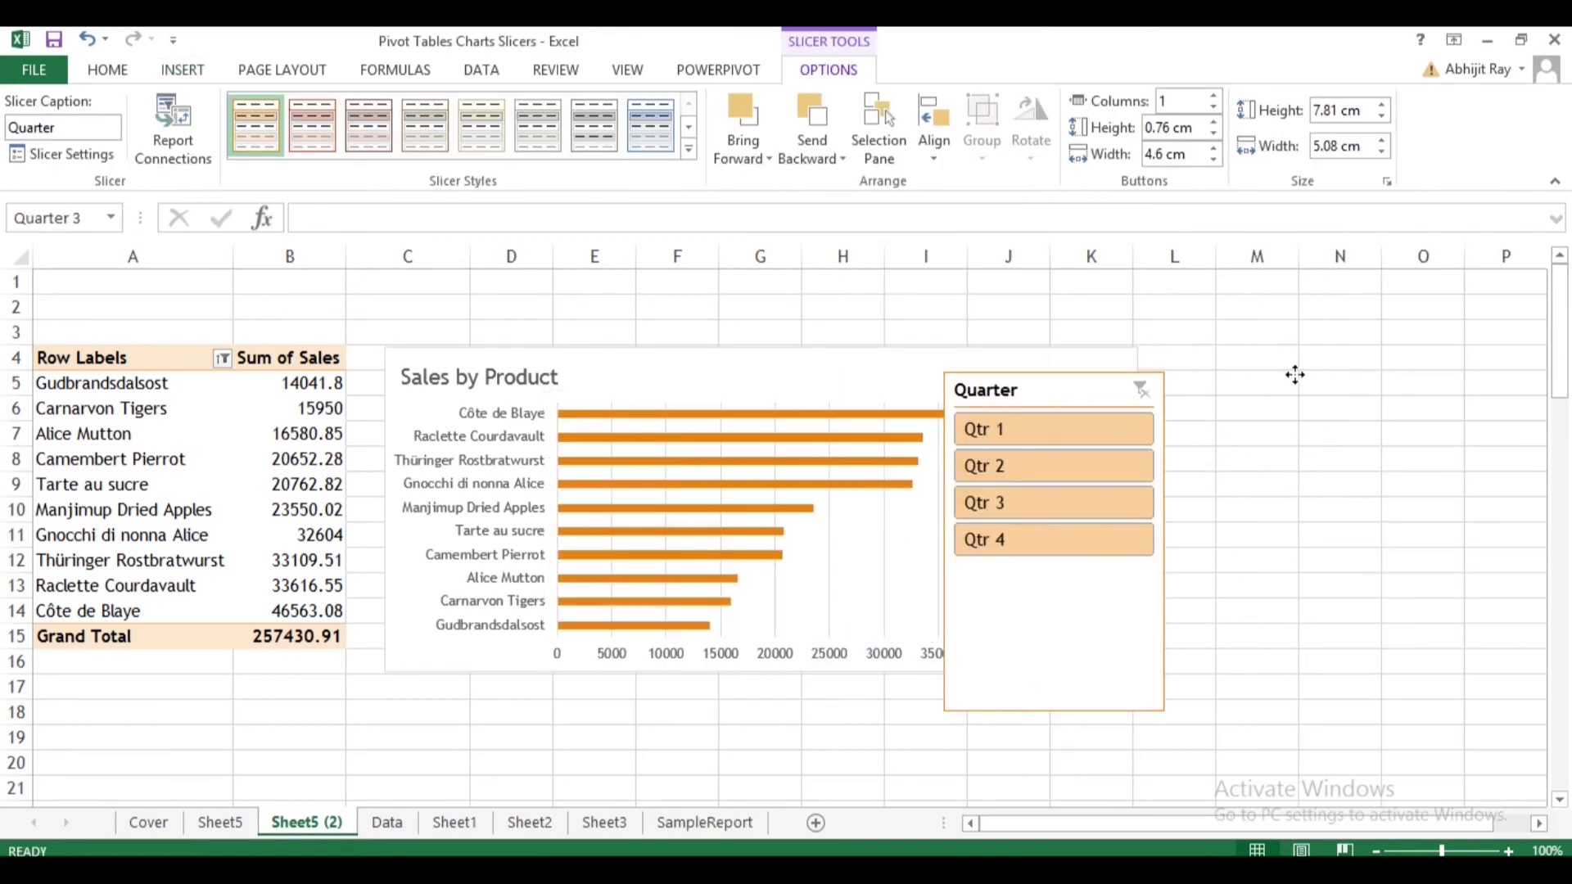
{"action": "left_click_drag", "start_coordinate": [1295, 375], "coordinate": [1291, 358]}
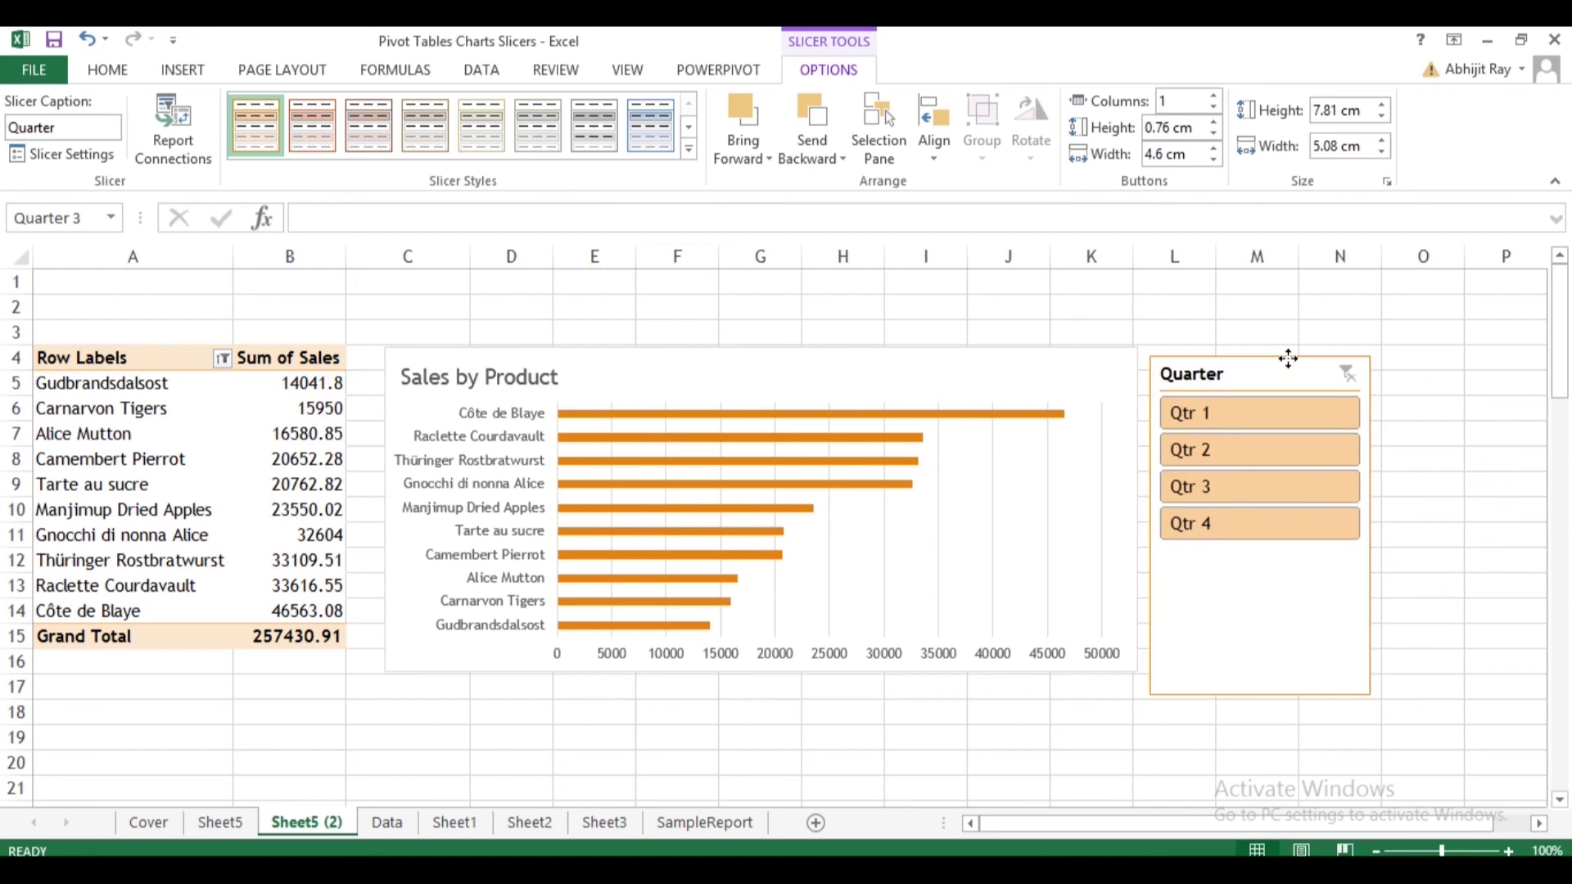
Filter the top products by single quarters in the order Qtr 3, Qtr 4, Qtr 2 and Qtr 1.
{"action": "left_click", "coordinate": [1266, 486]}
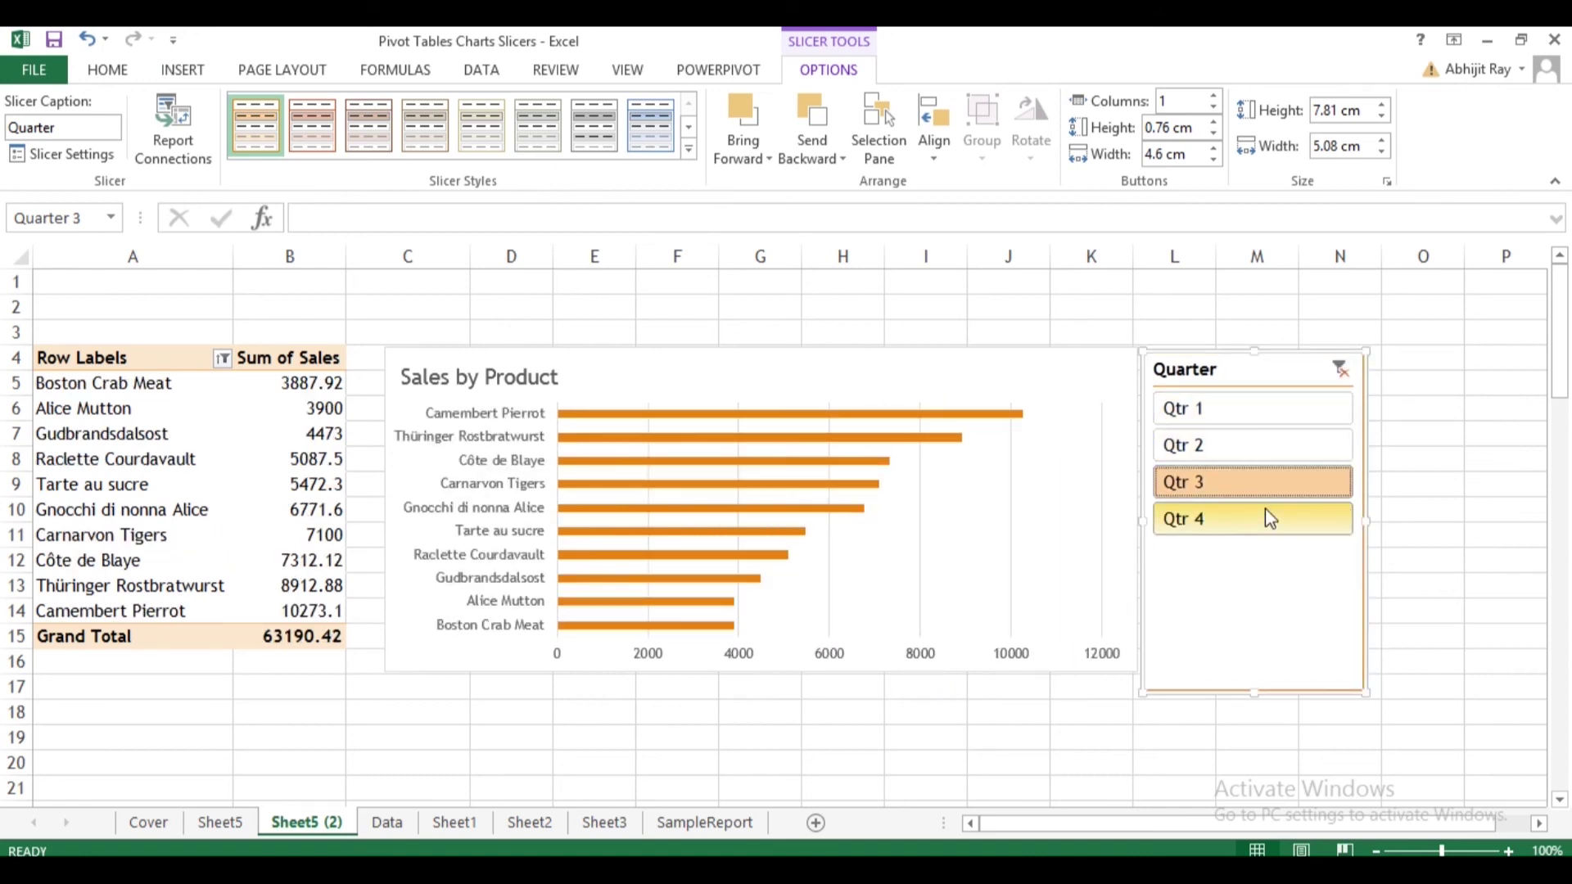
{"action": "left_click", "coordinate": [1265, 509]}
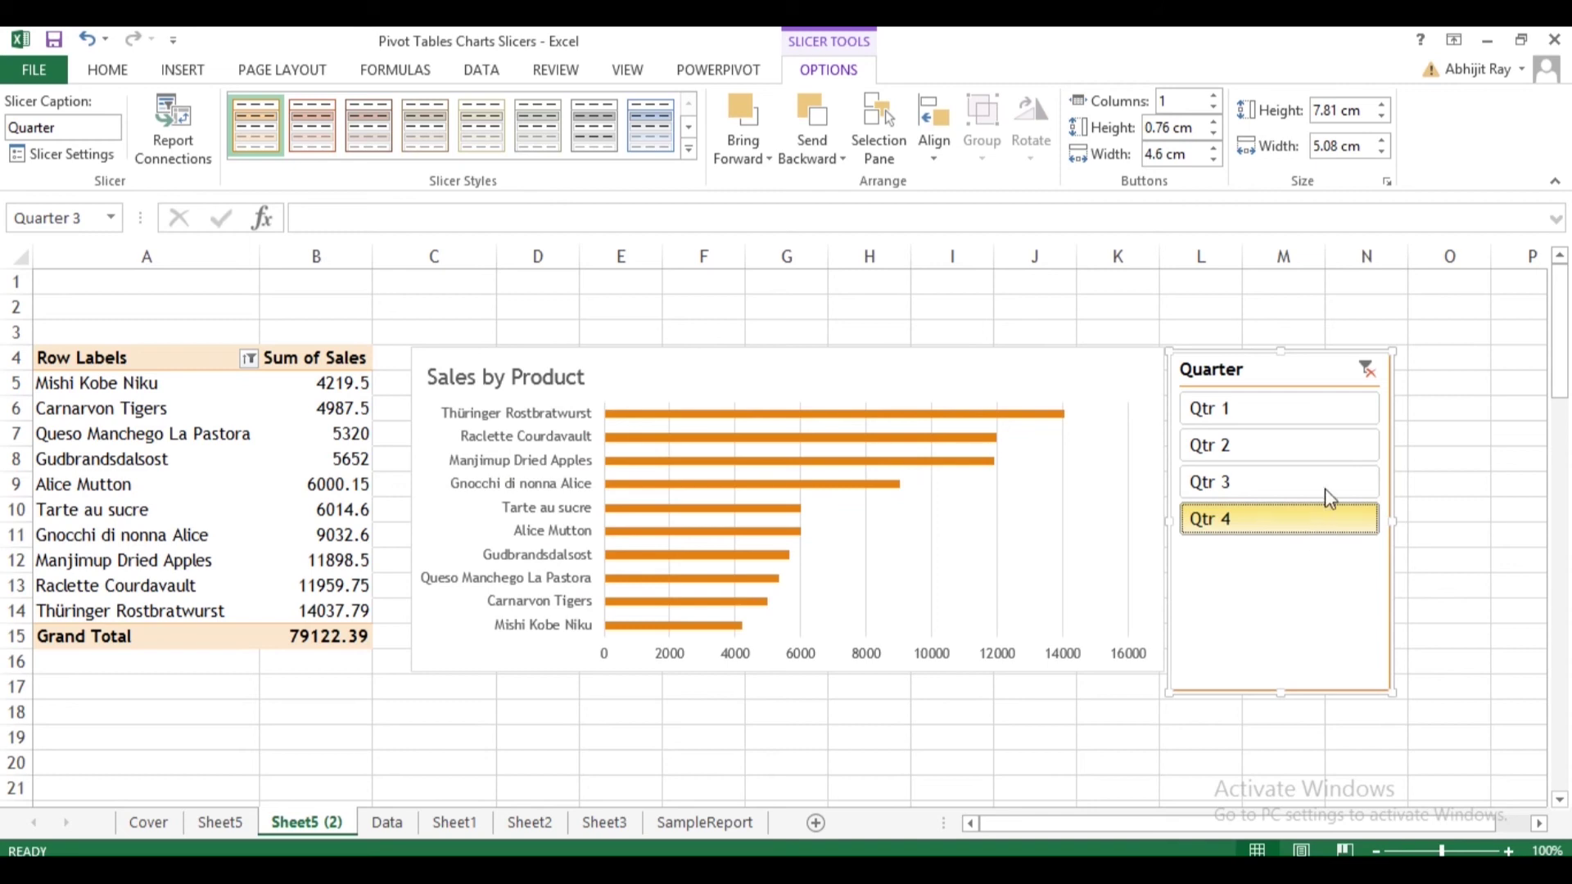
{"action": "left_click", "coordinate": [1311, 450]}
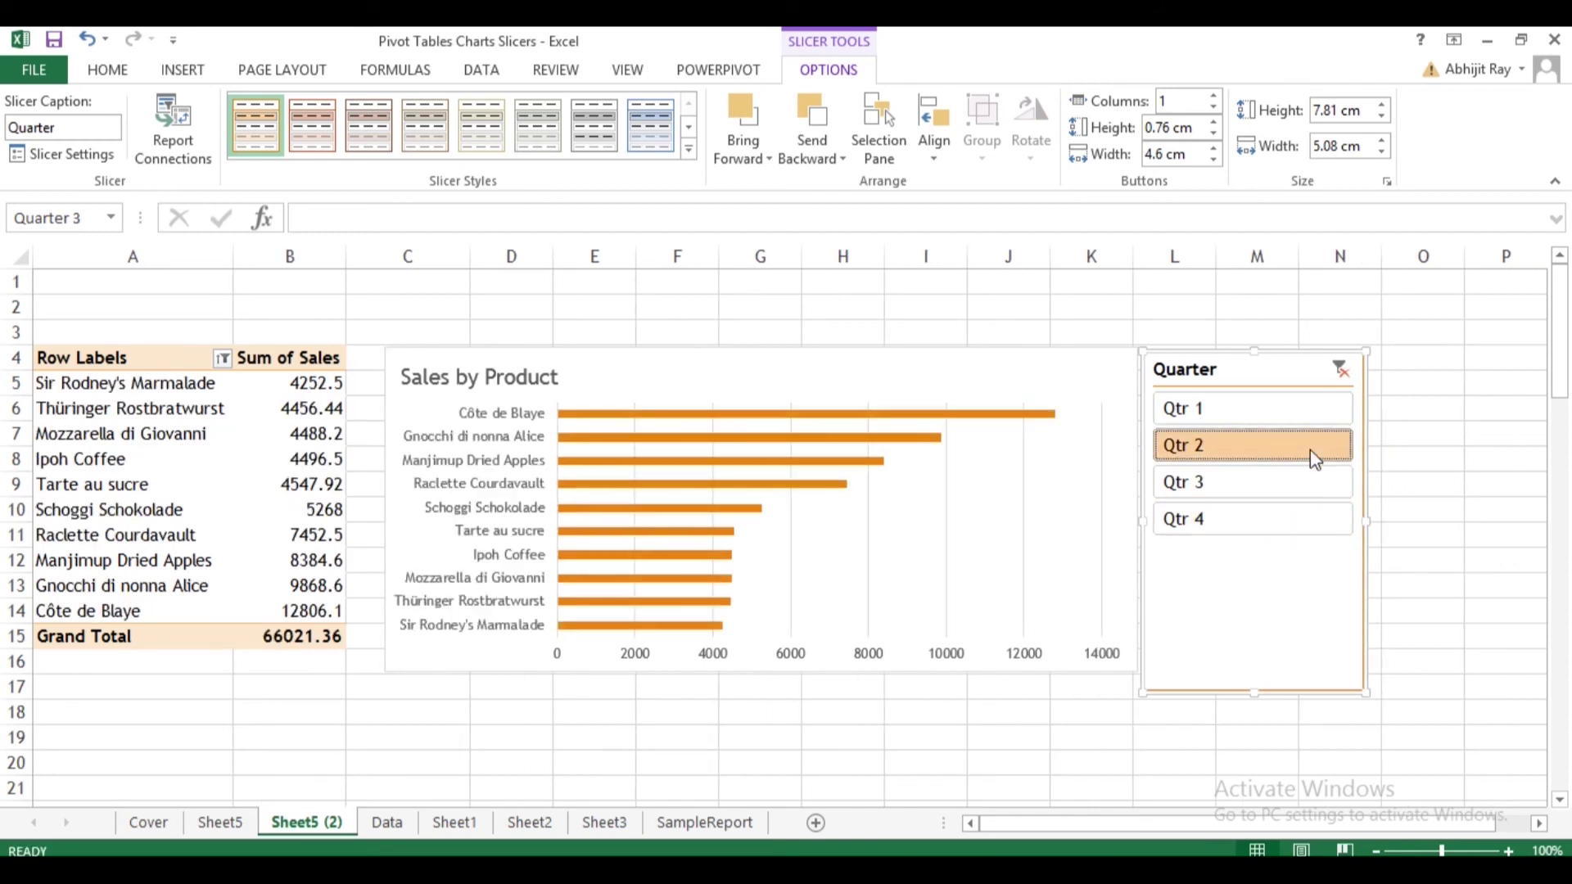
{"action": "left_click", "coordinate": [1285, 416]}
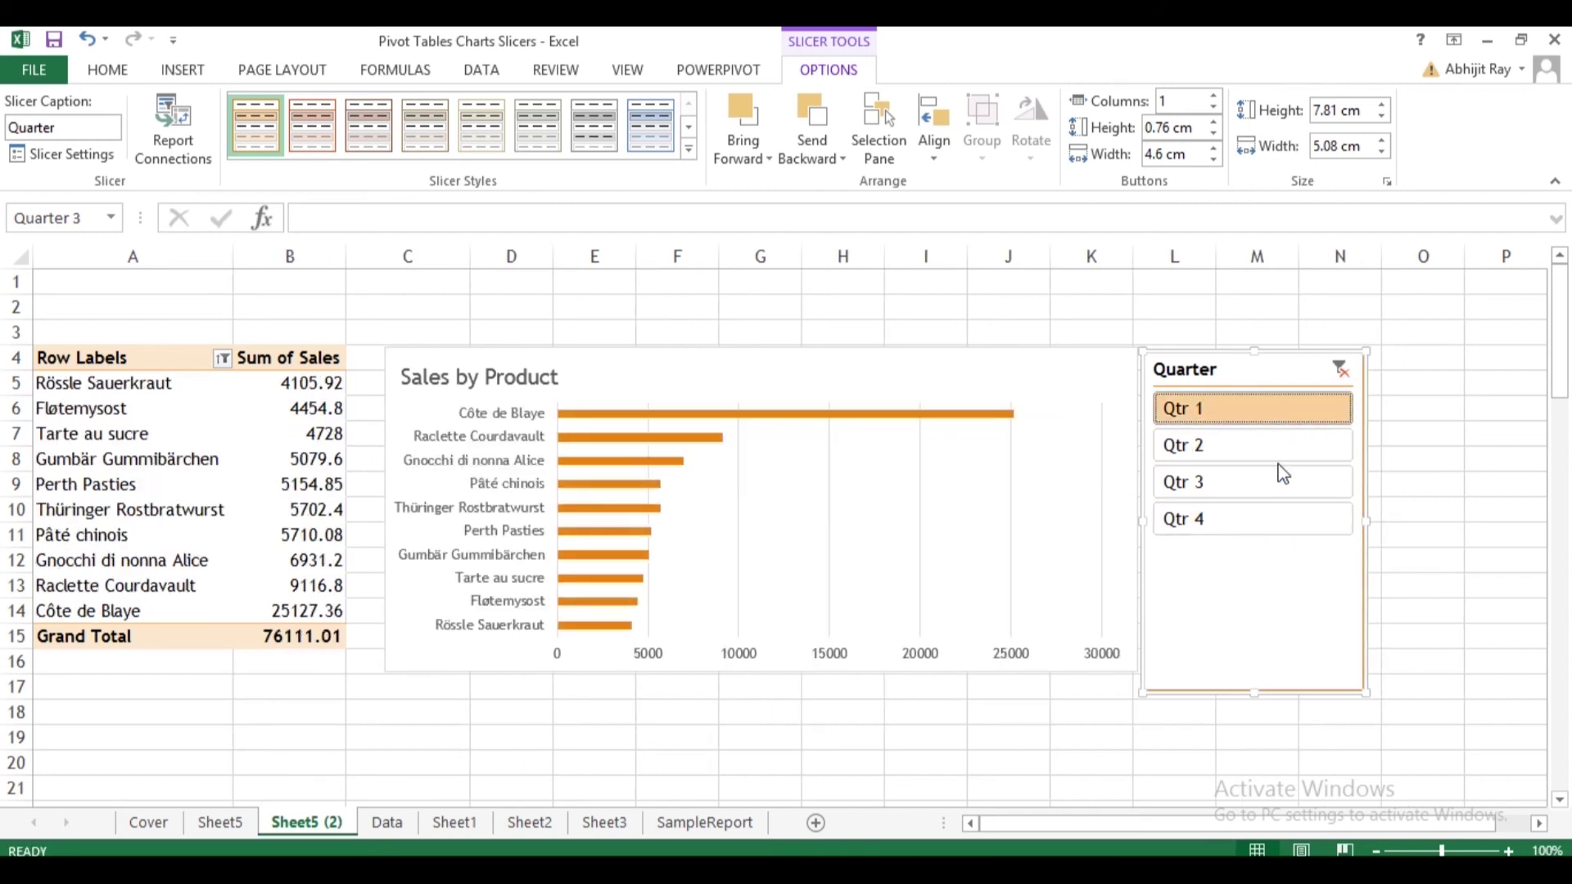
Compare the top products for Qtr 1 and Qtr 2 combined against Qtr 3 and Qtr 4 combined.
{"action": "left_click", "coordinate": [1246, 450], "text": "ctrl"}
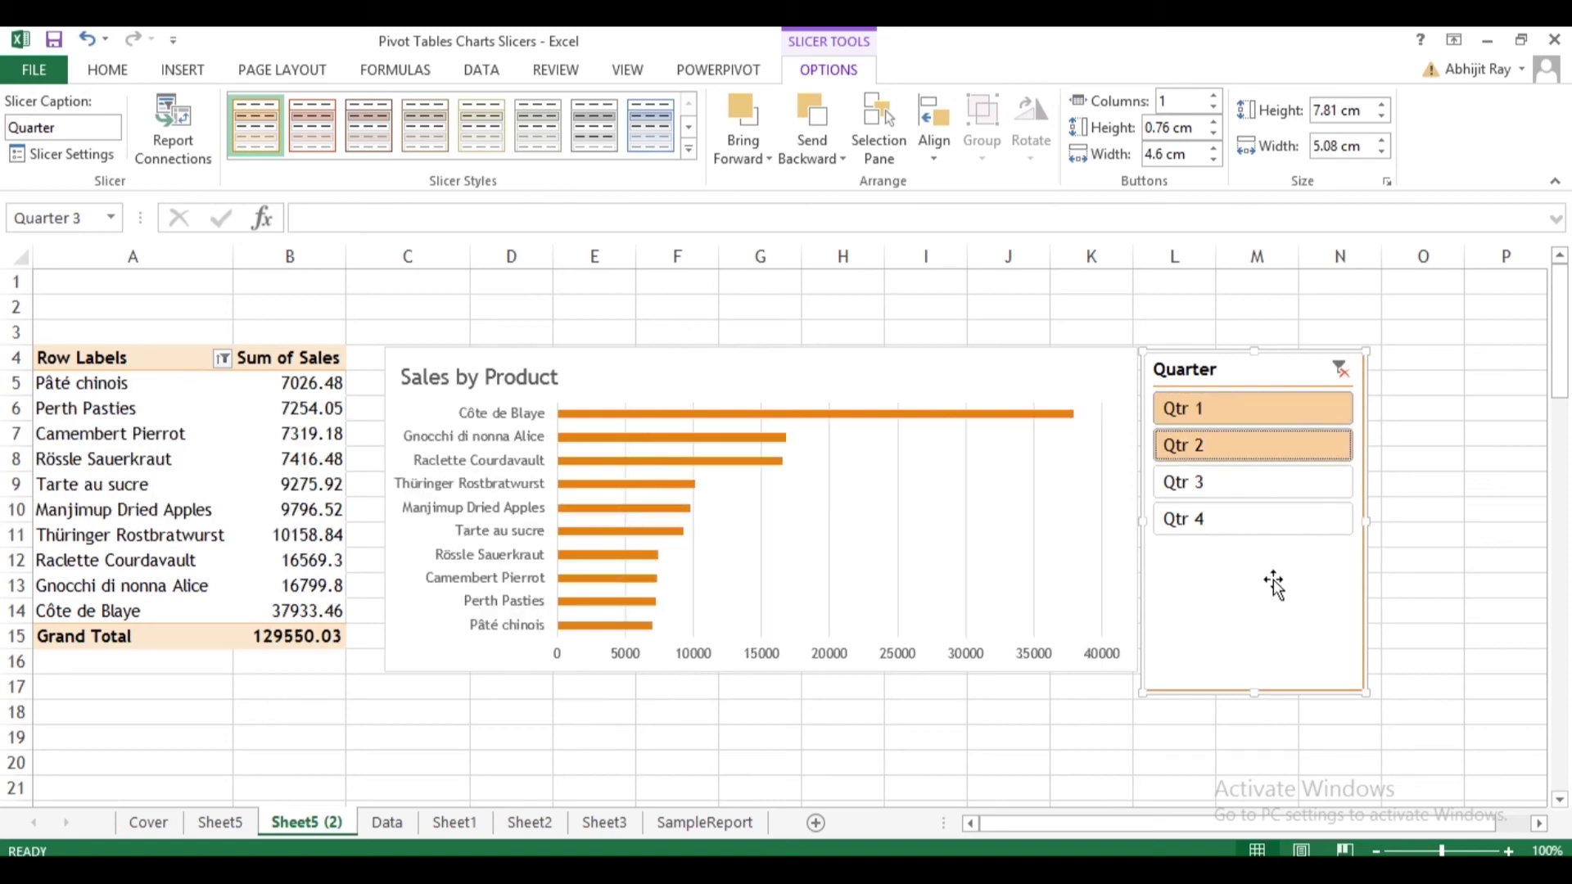
{"action": "left_click", "coordinate": [1261, 482]}
{"action": "left_click", "coordinate": [1259, 519], "text": "ctrl"}
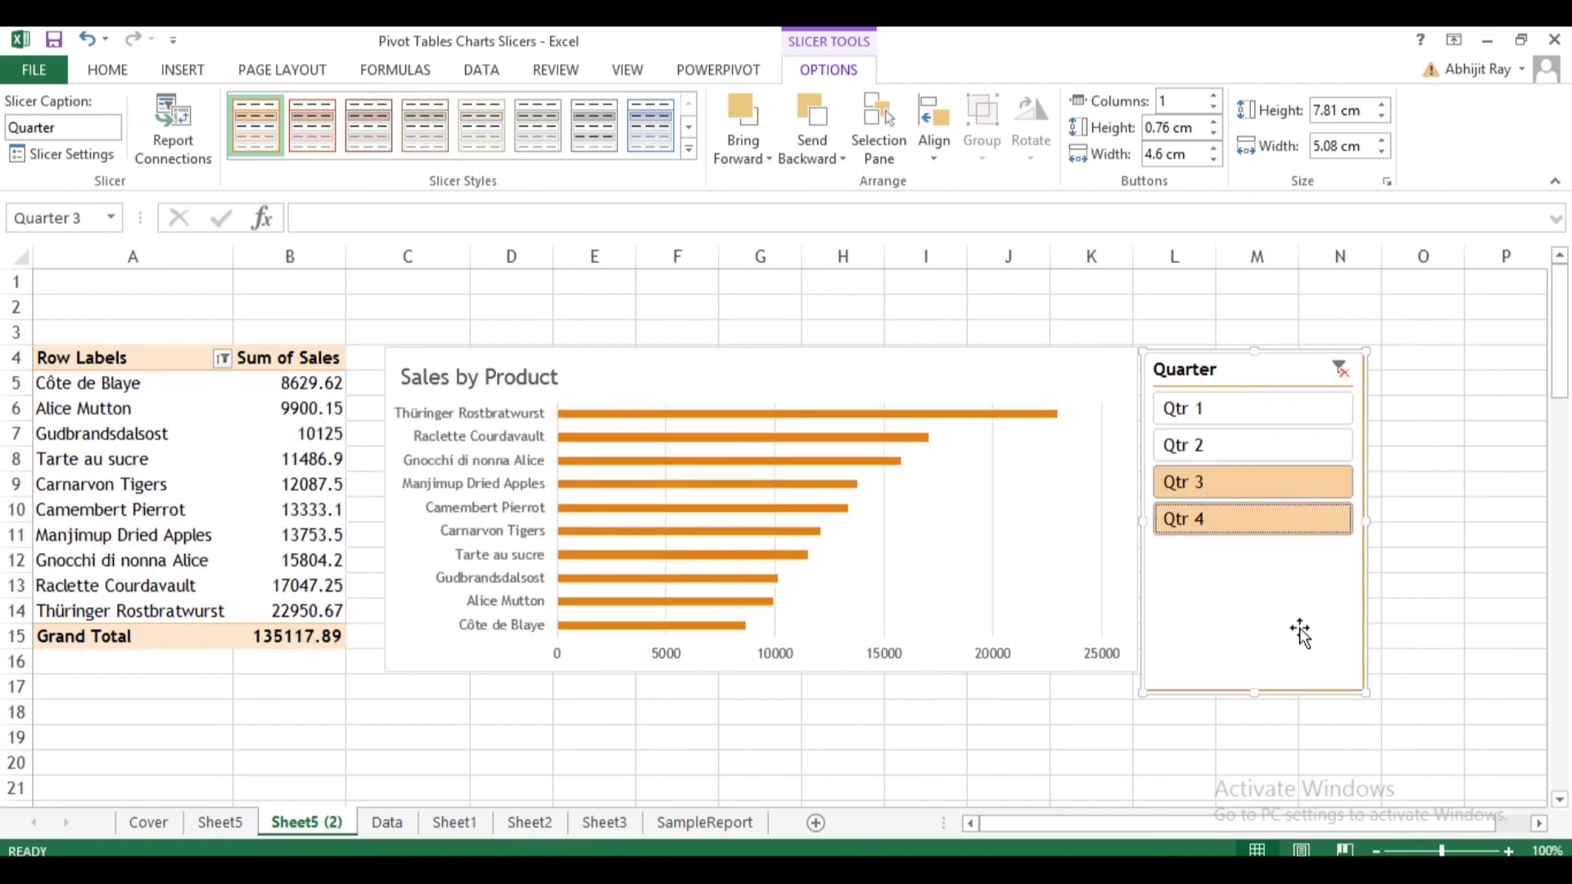
{"action": "left_click", "coordinate": [1237, 449]}
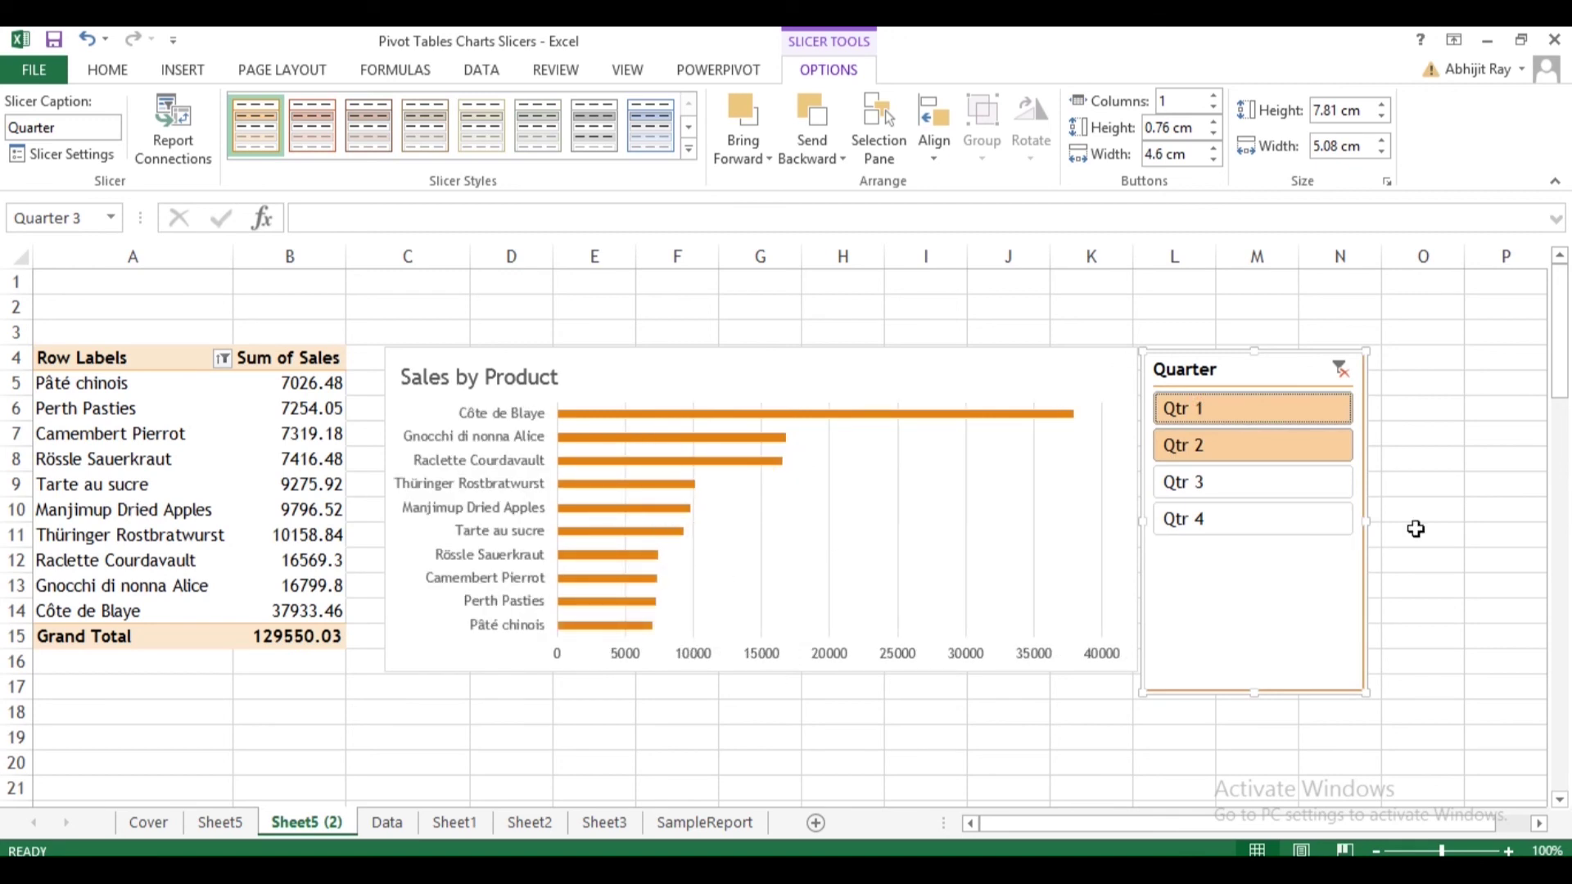
{"action": "left_click", "coordinate": [1240, 485]}
{"action": "left_click", "coordinate": [1243, 529], "text": "ctrl"}
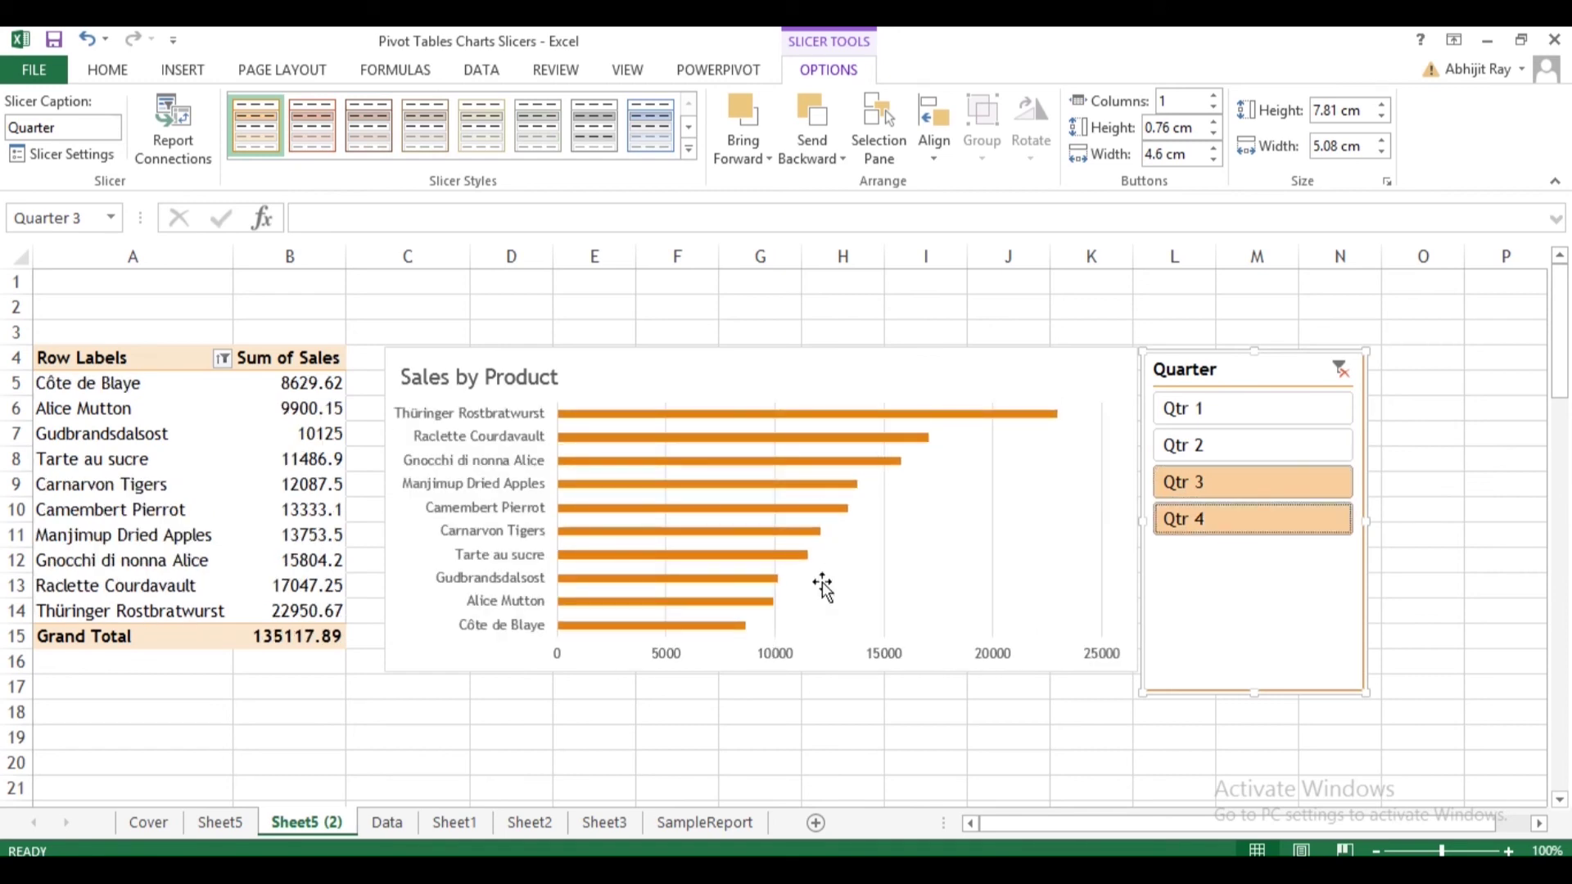
Filter the Sales by Product chart to Qtr 1 only and leave its slicer selected.
{"action": "left_click", "coordinate": [1249, 447]}
{"action": "left_click", "coordinate": [1239, 410]}
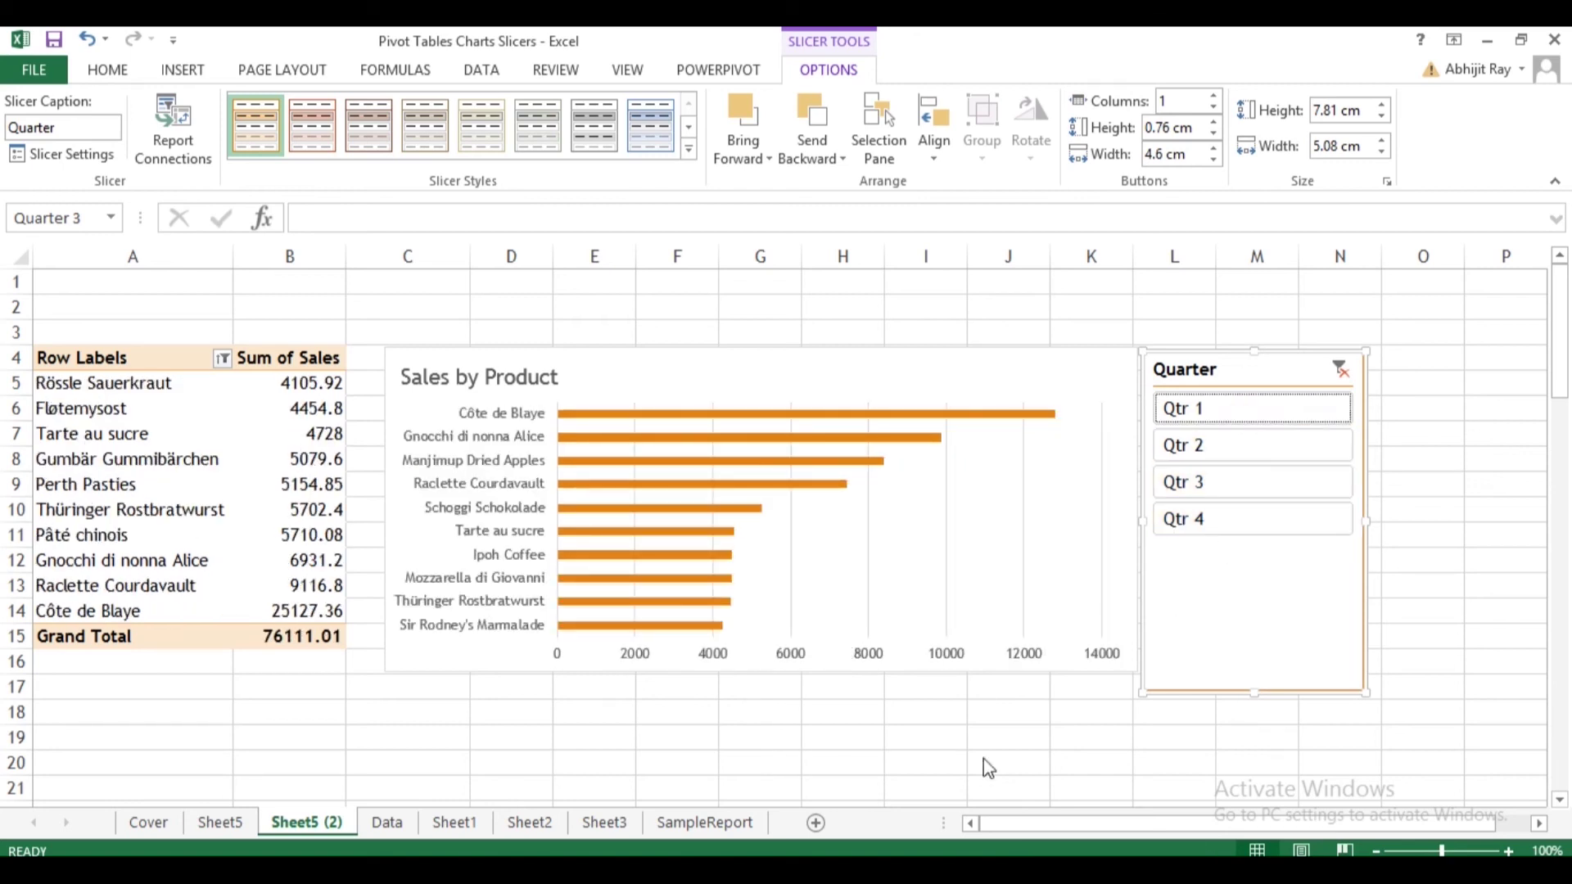
{"action": "left_click", "coordinate": [875, 743]}
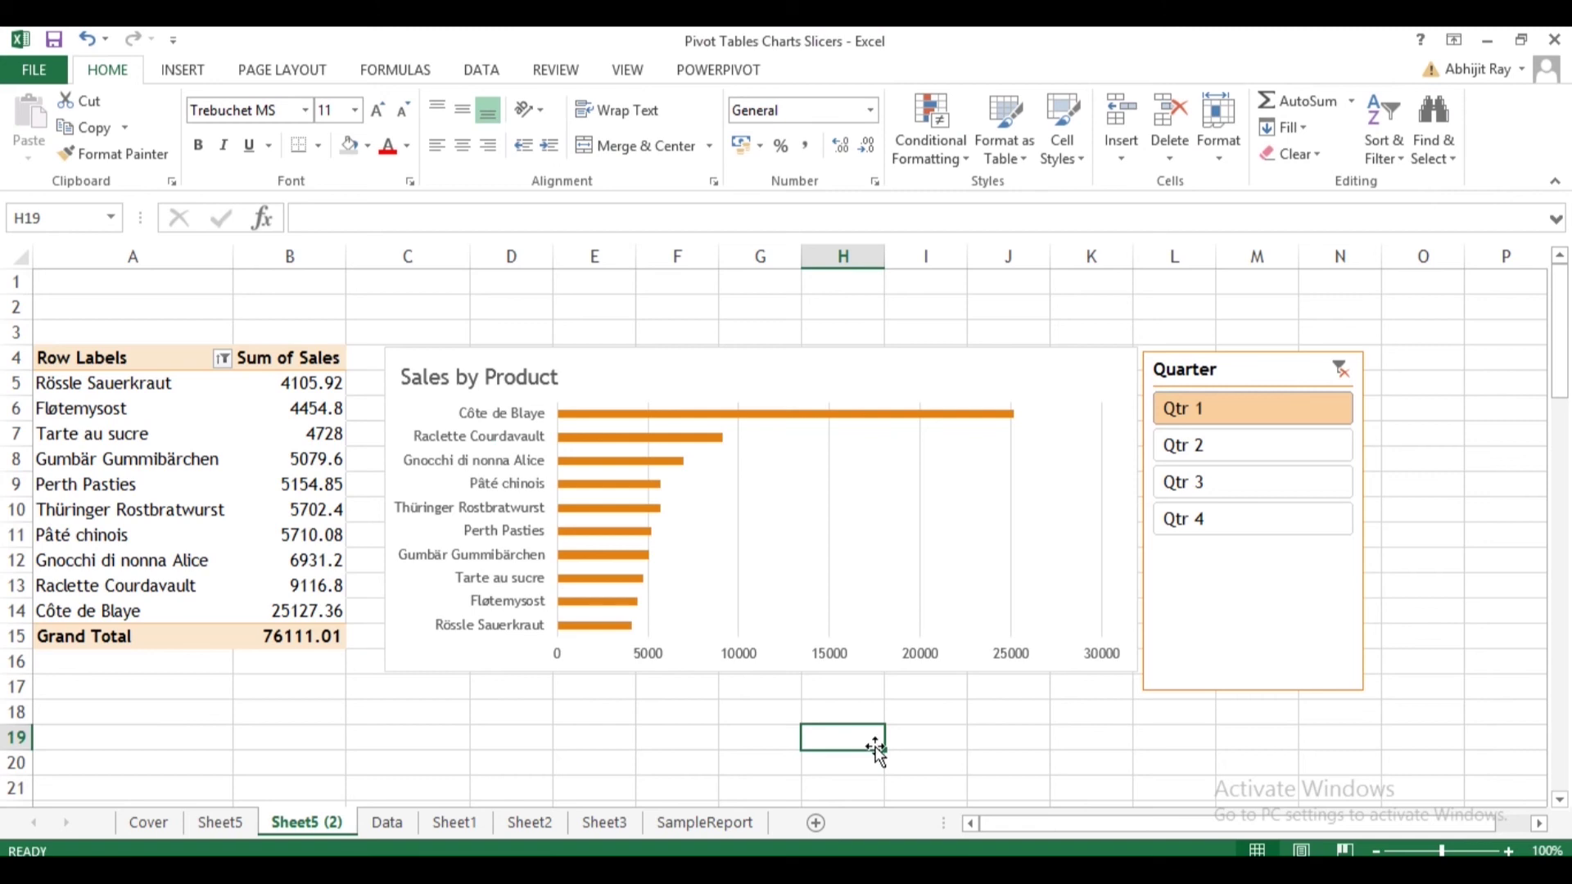
{"action": "left_click", "coordinate": [1231, 627]}
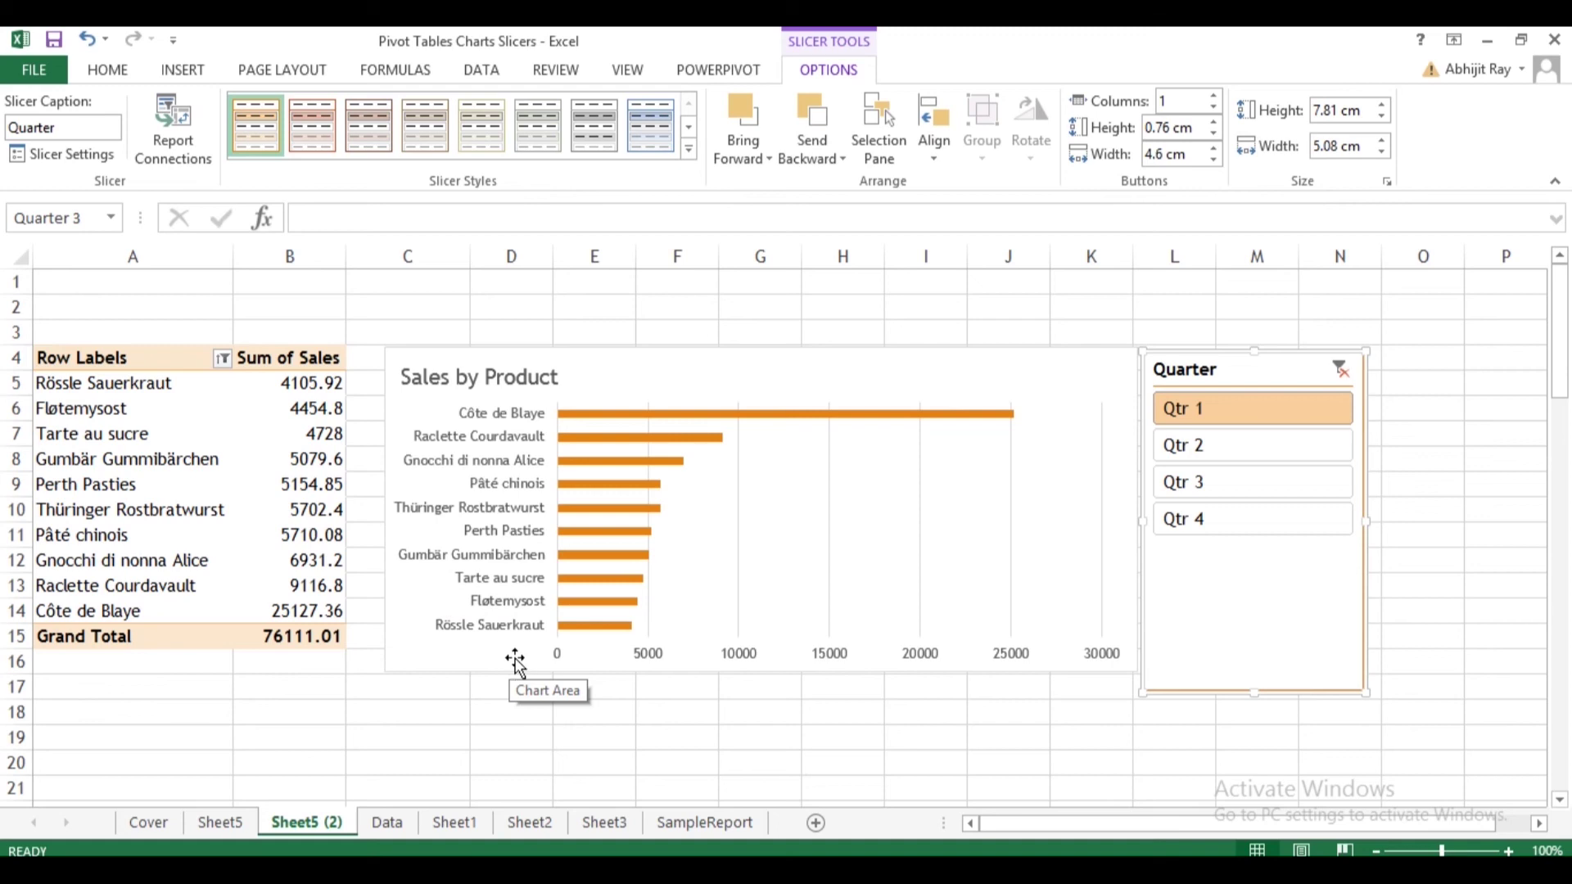
On the SampleReport sheet, clear the category and quarter filters, and filter the dashboard to Beverages alone and finally Condiments alone.
{"action": "left_click", "coordinate": [709, 822]}
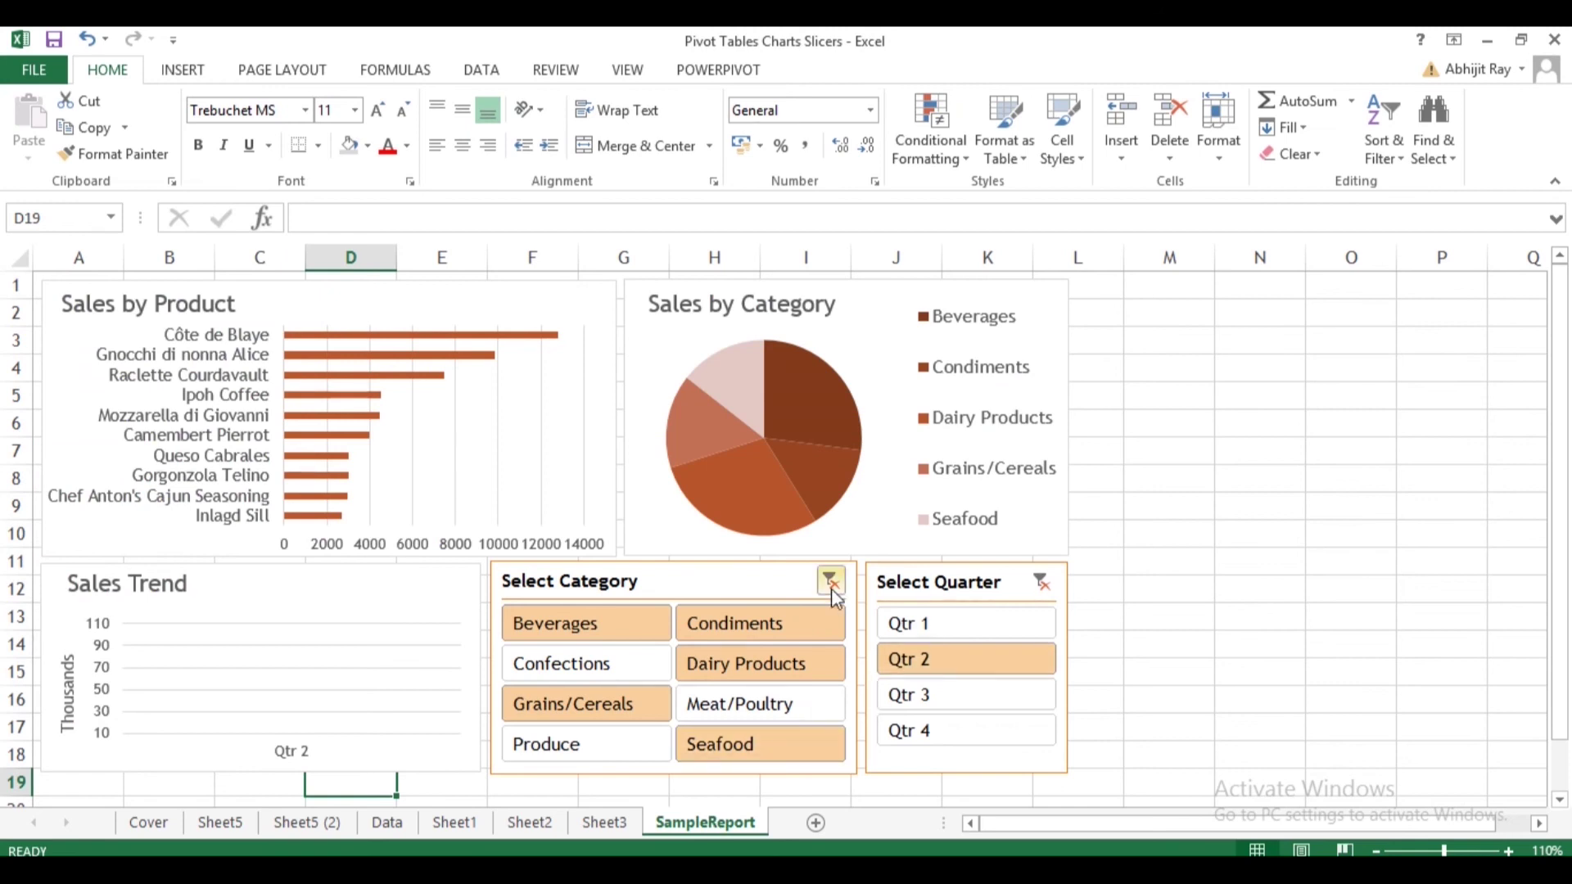
{"action": "left_click", "coordinate": [1040, 582]}
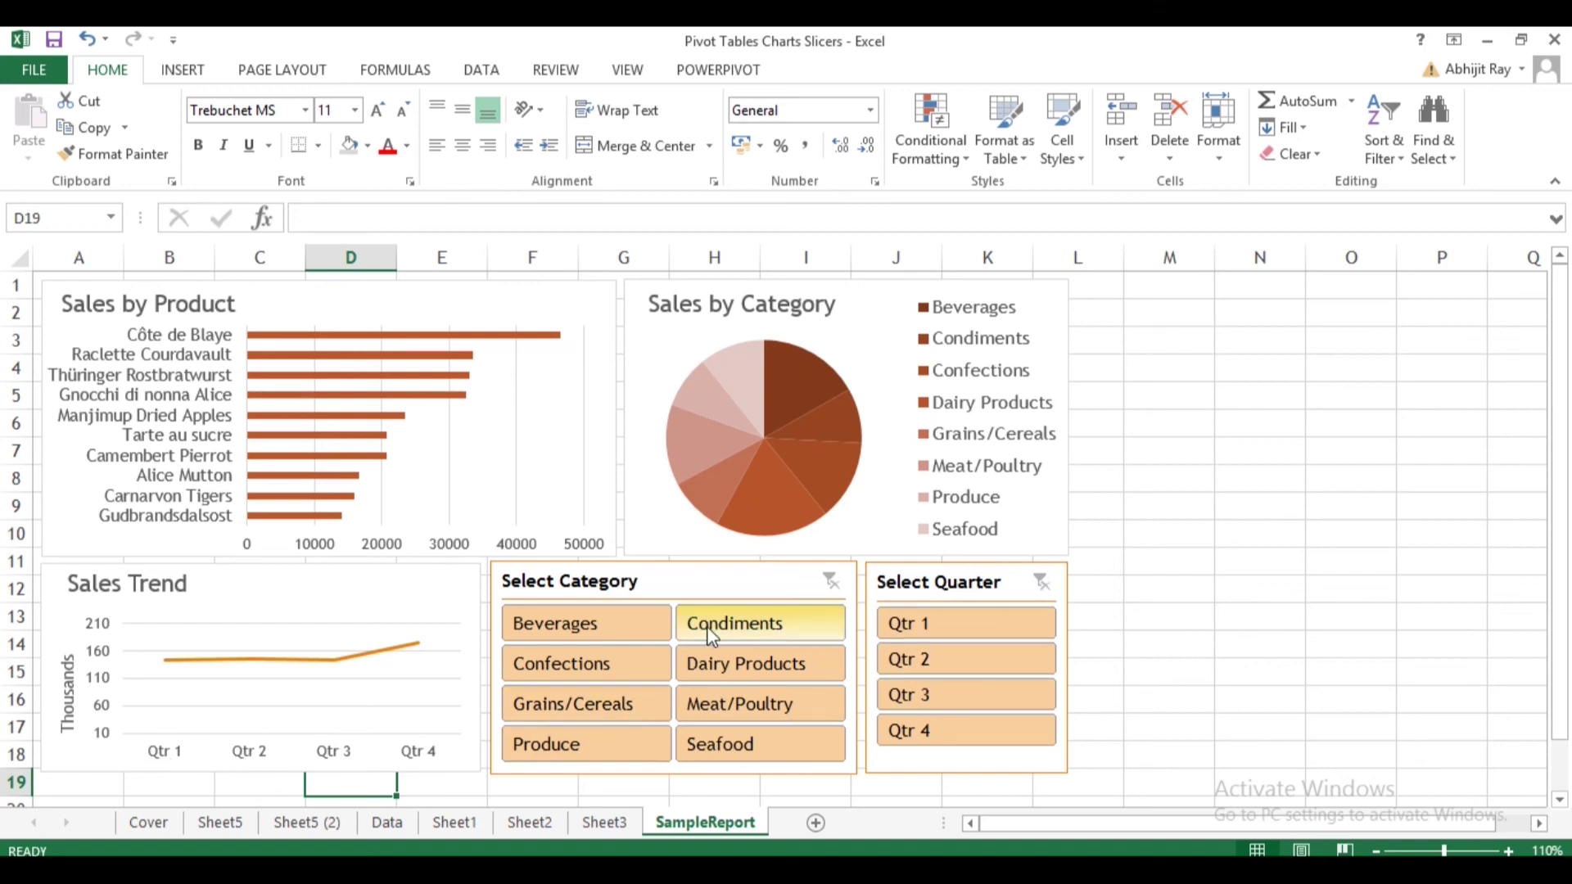
{"action": "left_click", "coordinate": [565, 626]}
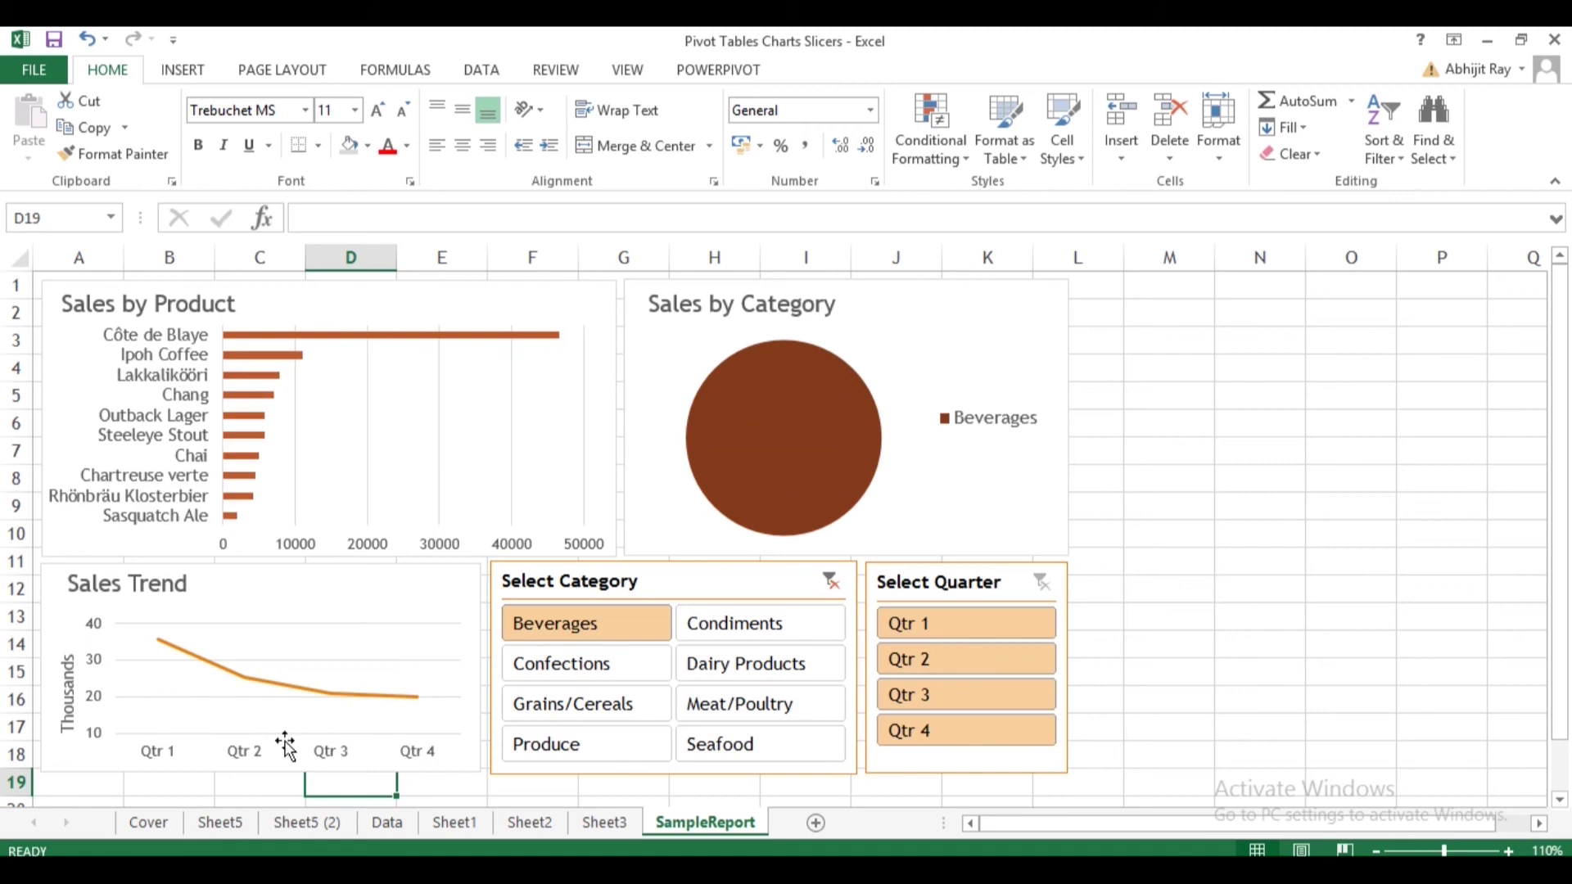
{"action": "left_click", "coordinate": [694, 624]}
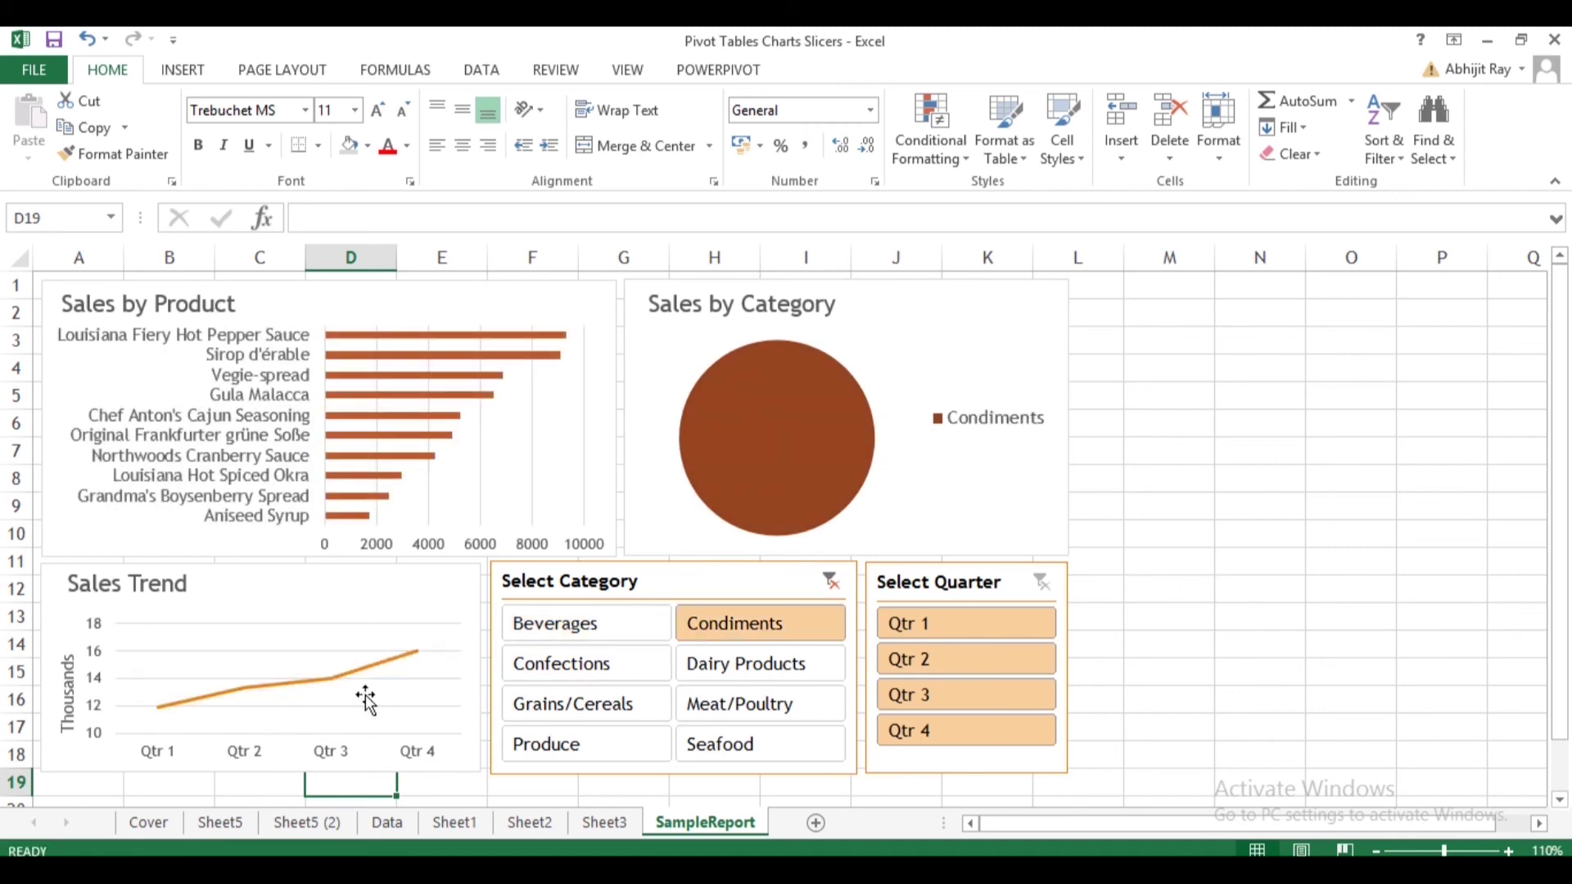
Filter the dashboard to the Beverages, Dairy Products and Grains/Cereals categories combined.
{"action": "left_click", "coordinate": [602, 632]}
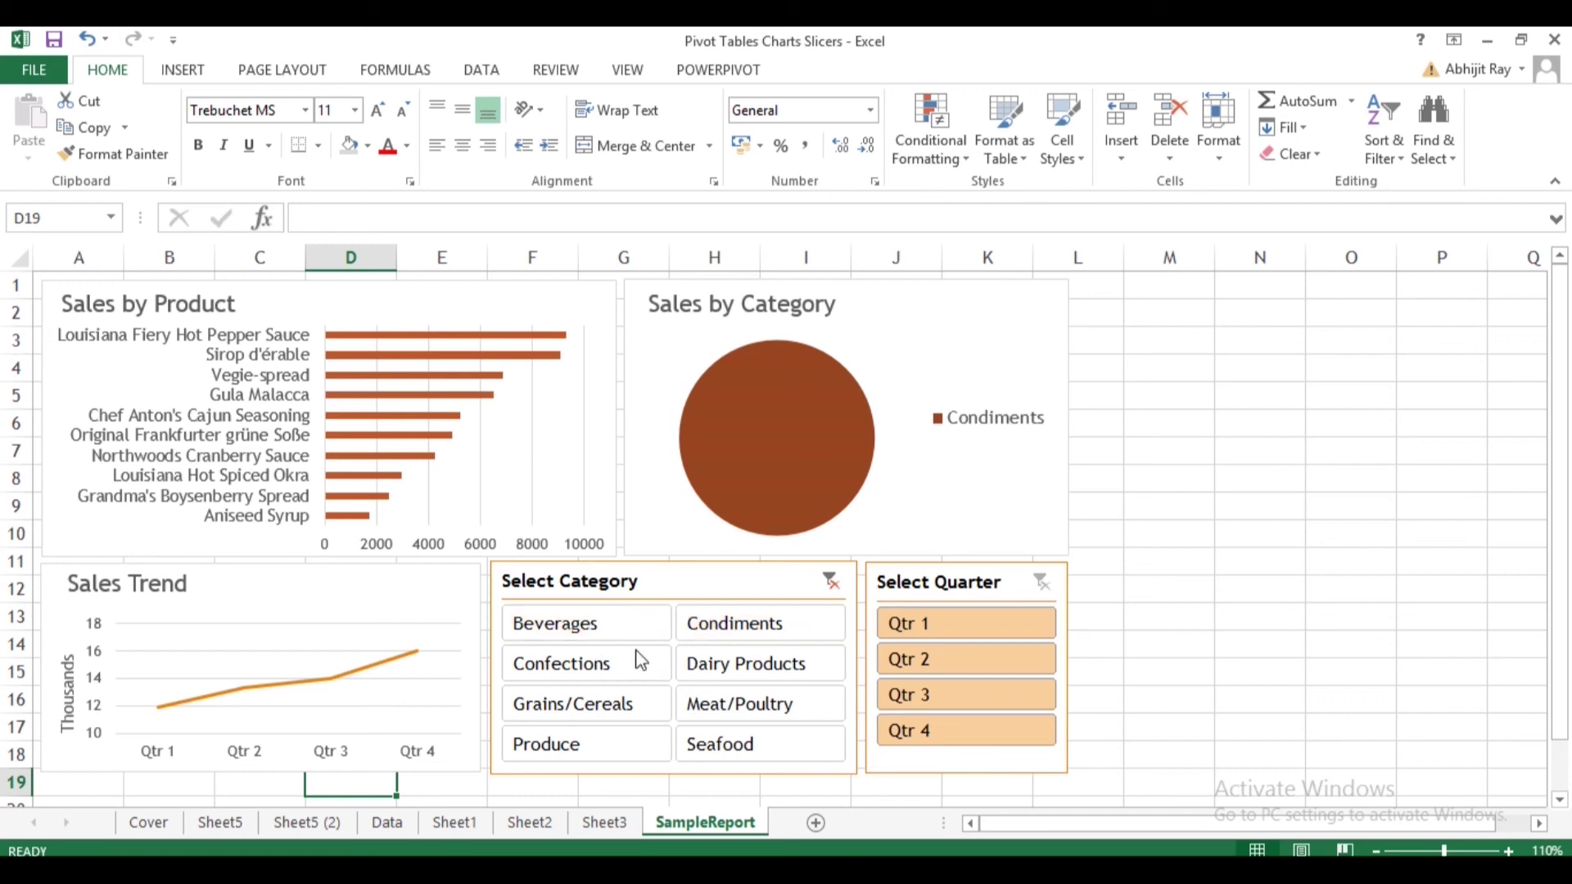
{"action": "left_click", "coordinate": [695, 663], "text": "ctrl"}
{"action": "left_click", "coordinate": [628, 713], "text": "ctrl"}
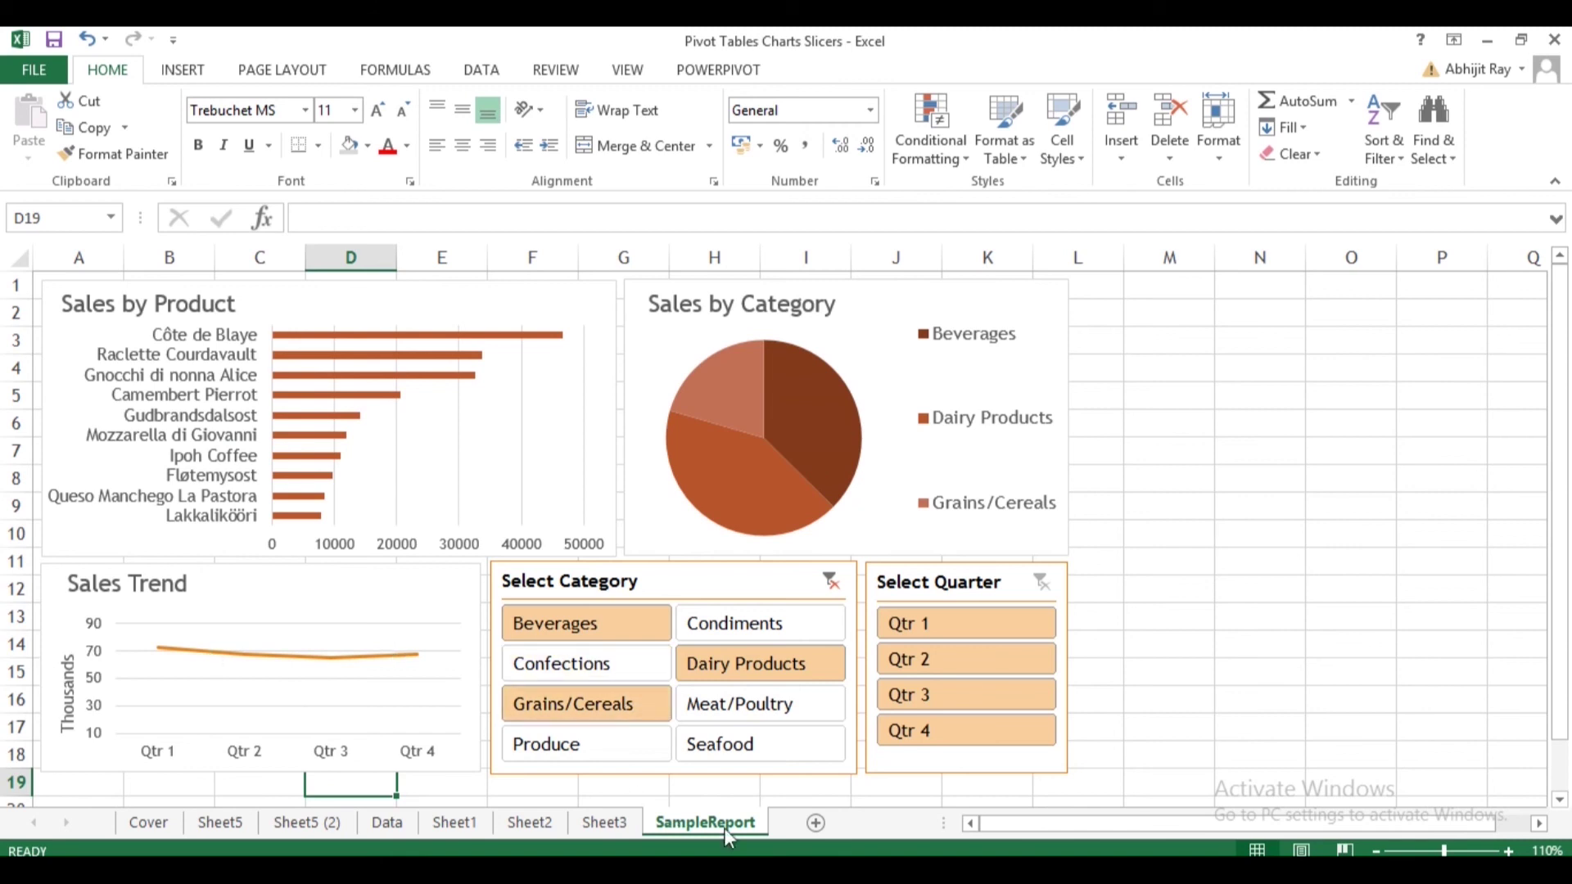
Filter the dashboard to Produce alone and together with Meat/Poultry, and finally clear the category filter.
{"action": "left_click", "coordinate": [607, 749]}
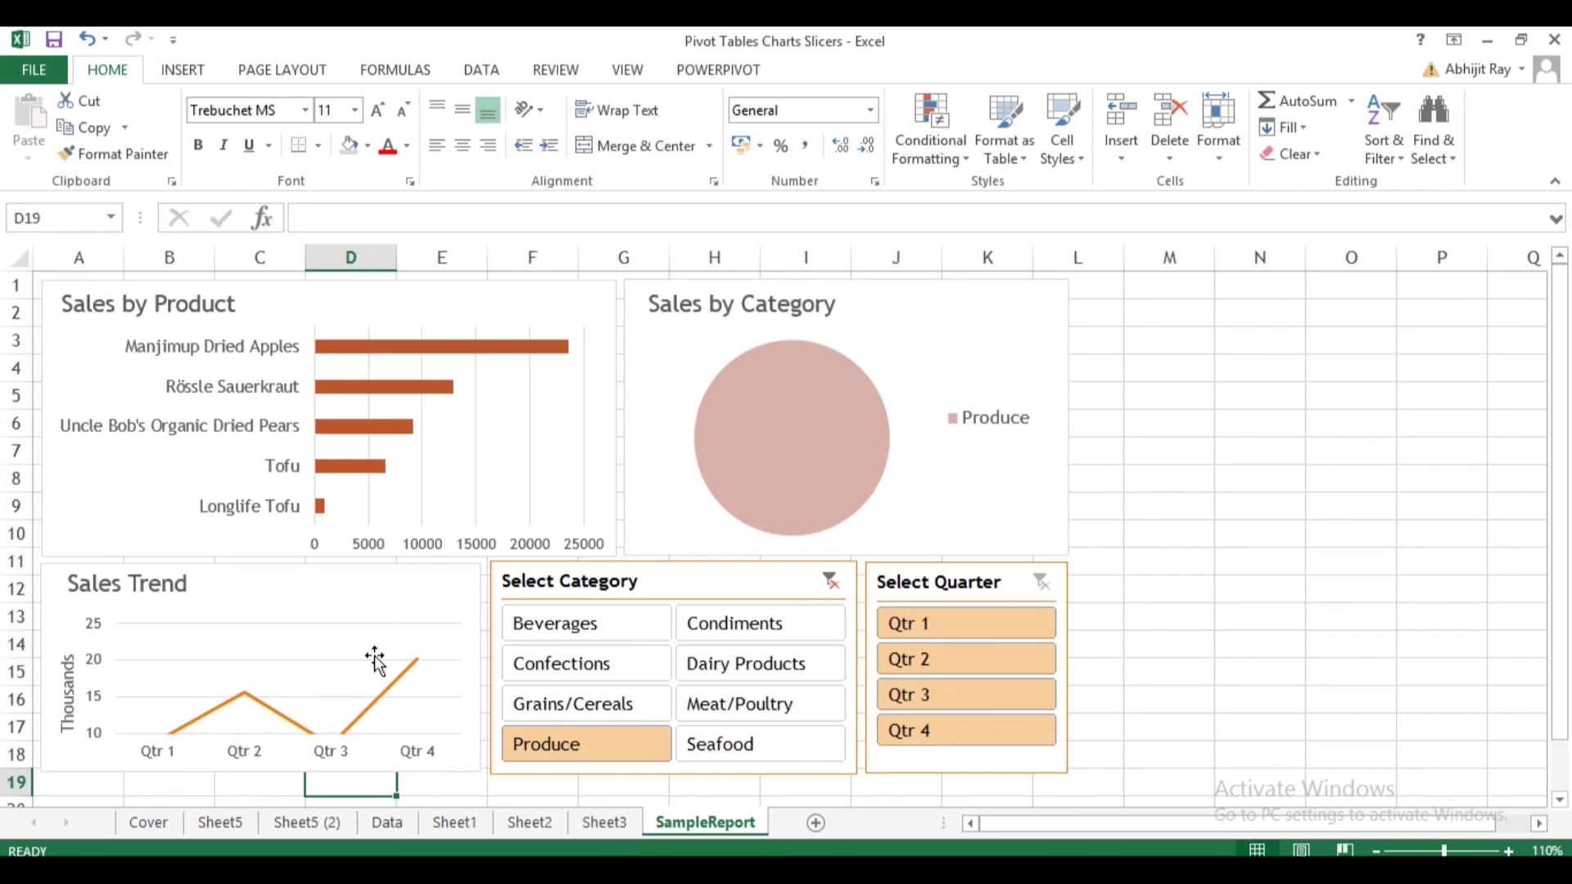
{"action": "left_click", "coordinate": [755, 702], "text": "ctrl"}
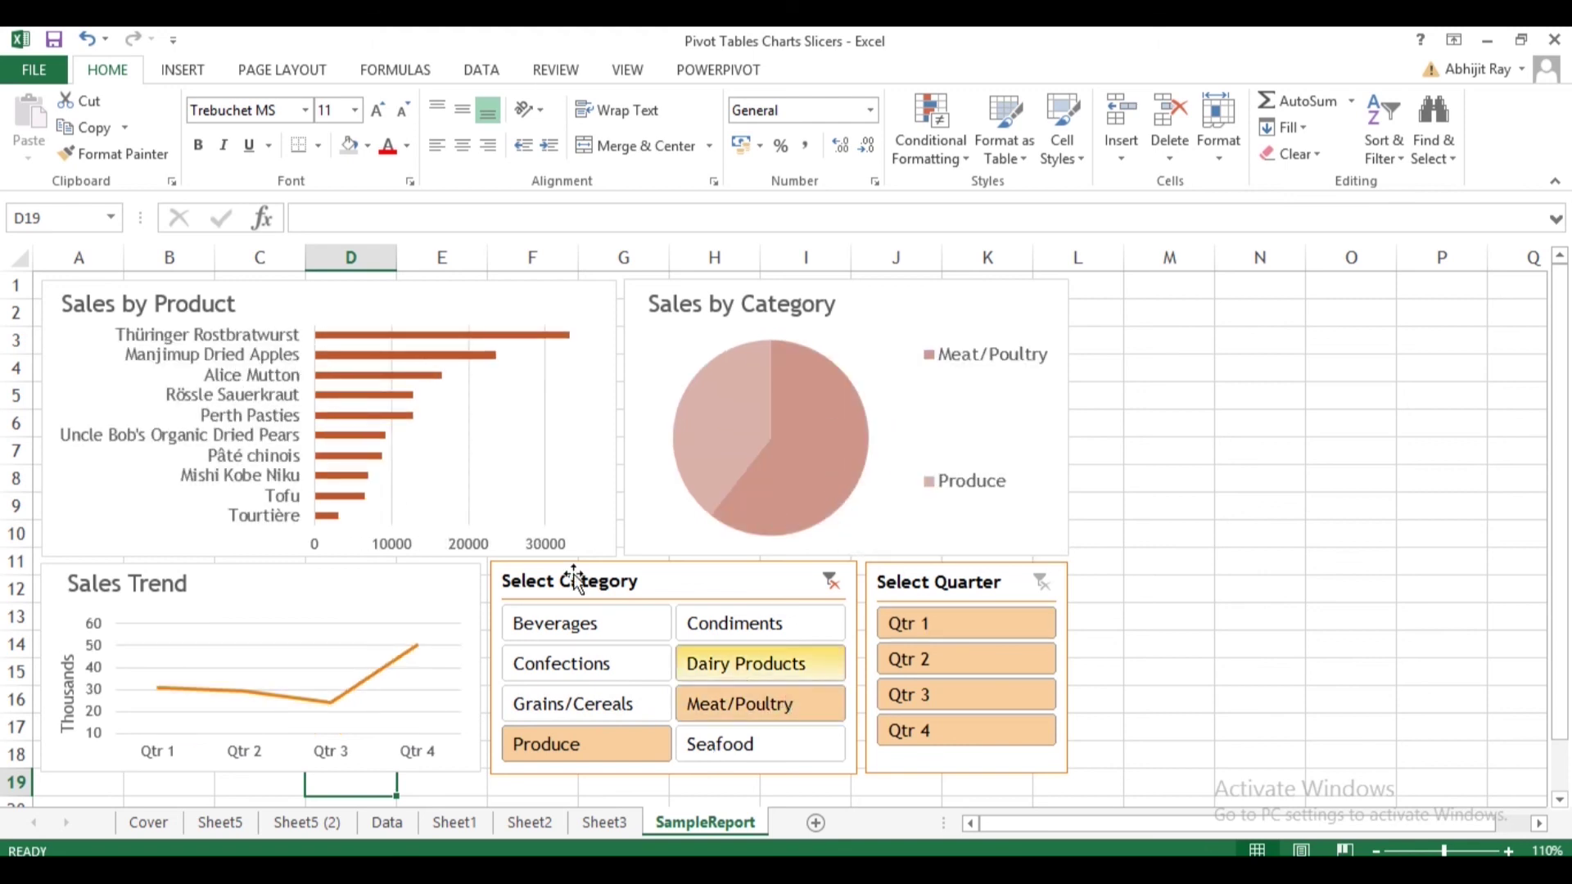
{"action": "left_click", "coordinate": [831, 582]}
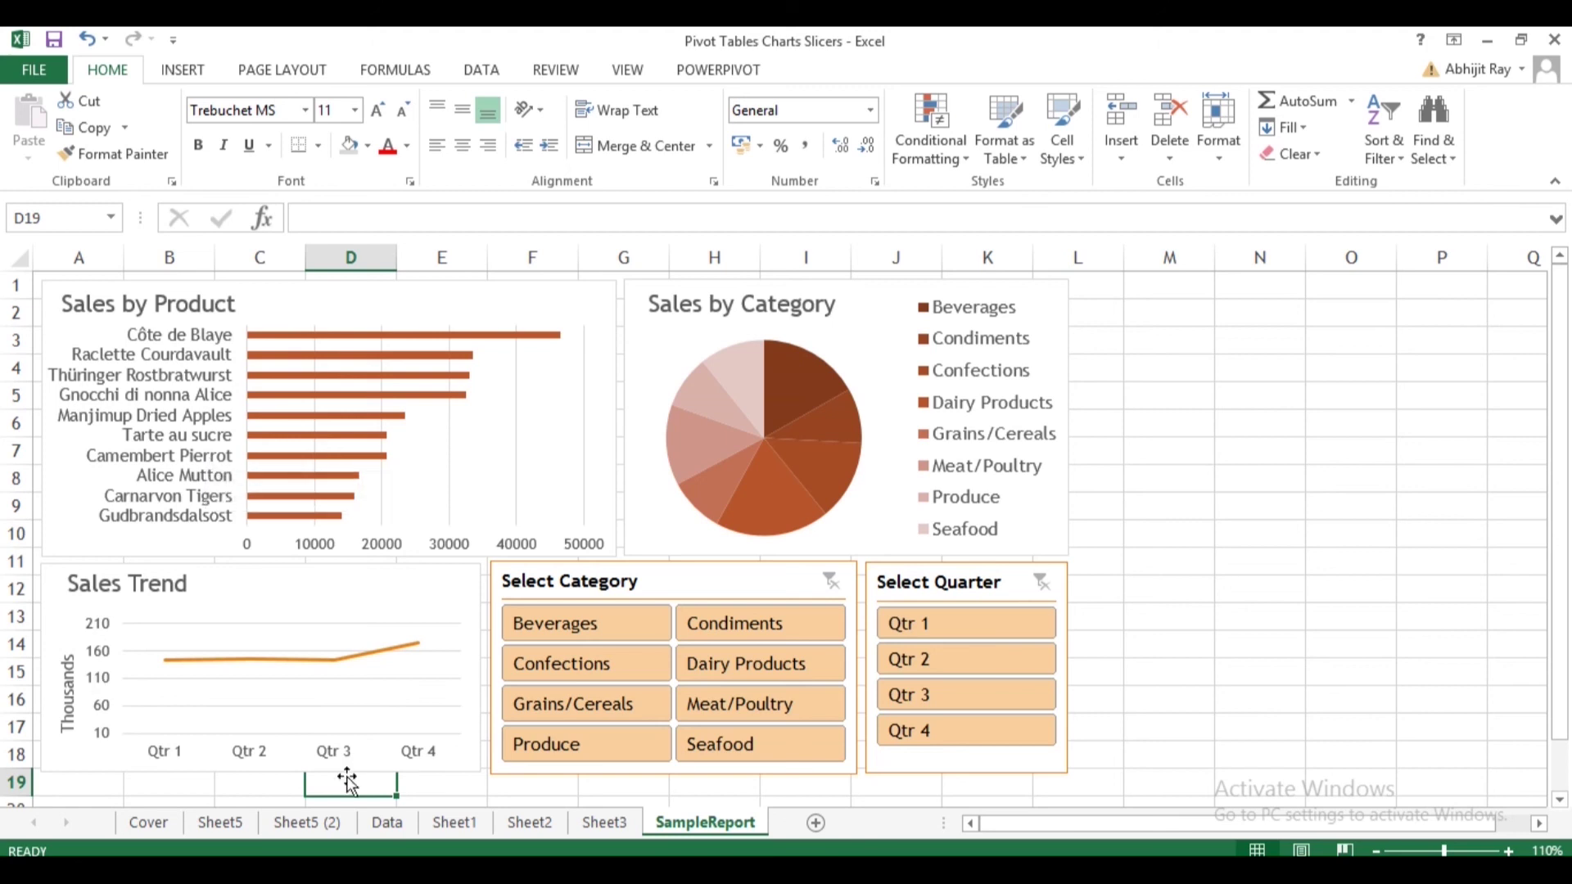
Switch to the Data sheet and go back to the Category column of the source sales table.
{"action": "left_click", "coordinate": [385, 823]}
{"action": "left_click", "coordinate": [316, 479]}
{"action": "key", "text": "ctrl+Left"}
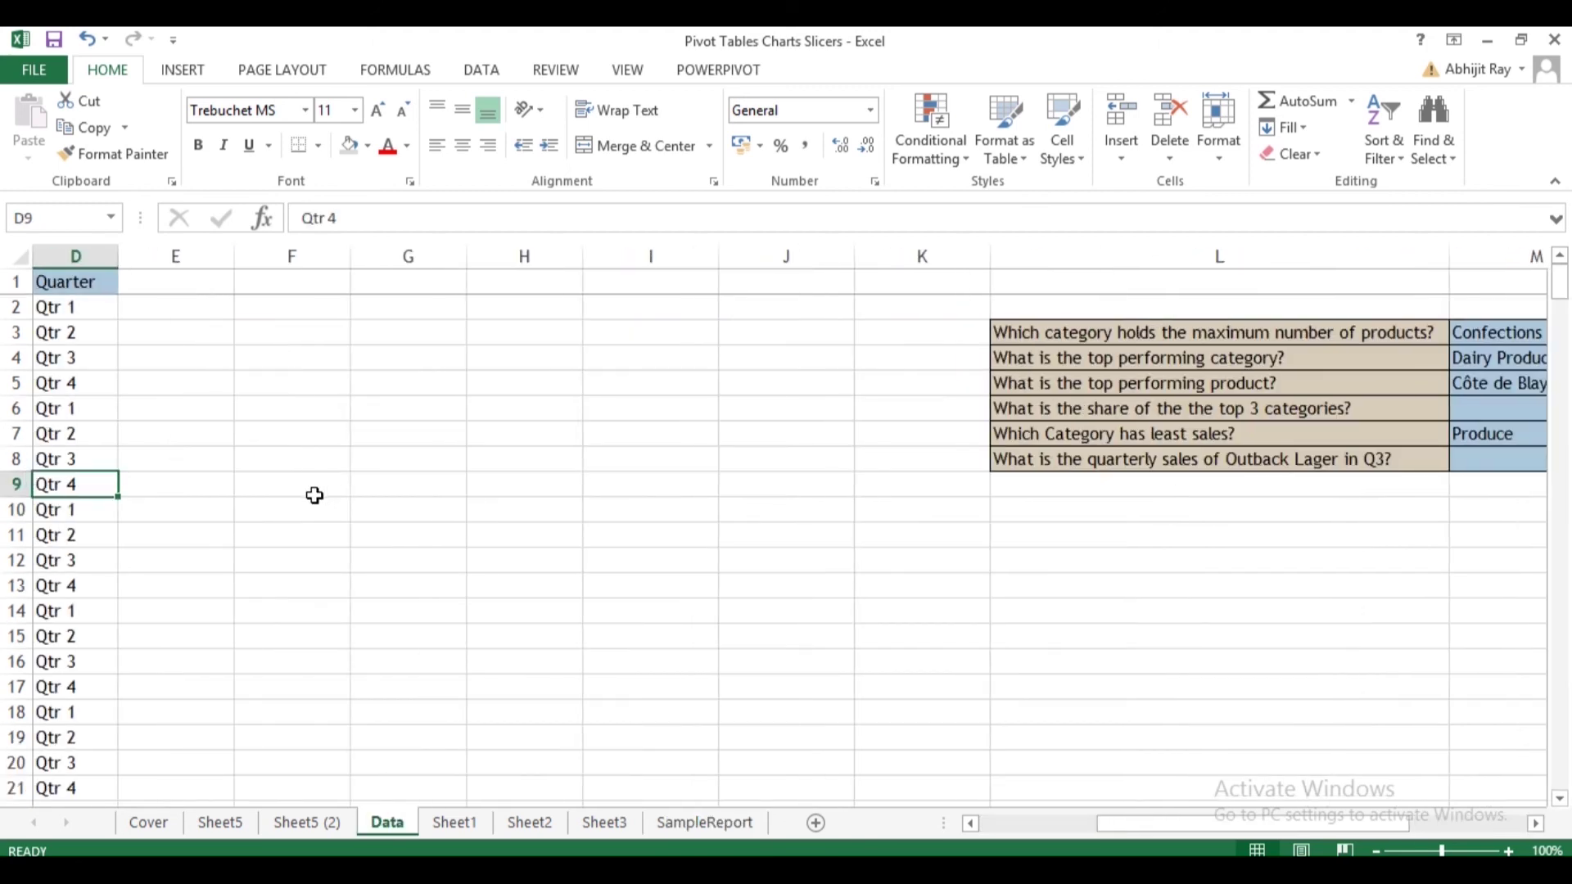
{"action": "key", "text": "ctrl+Left"}
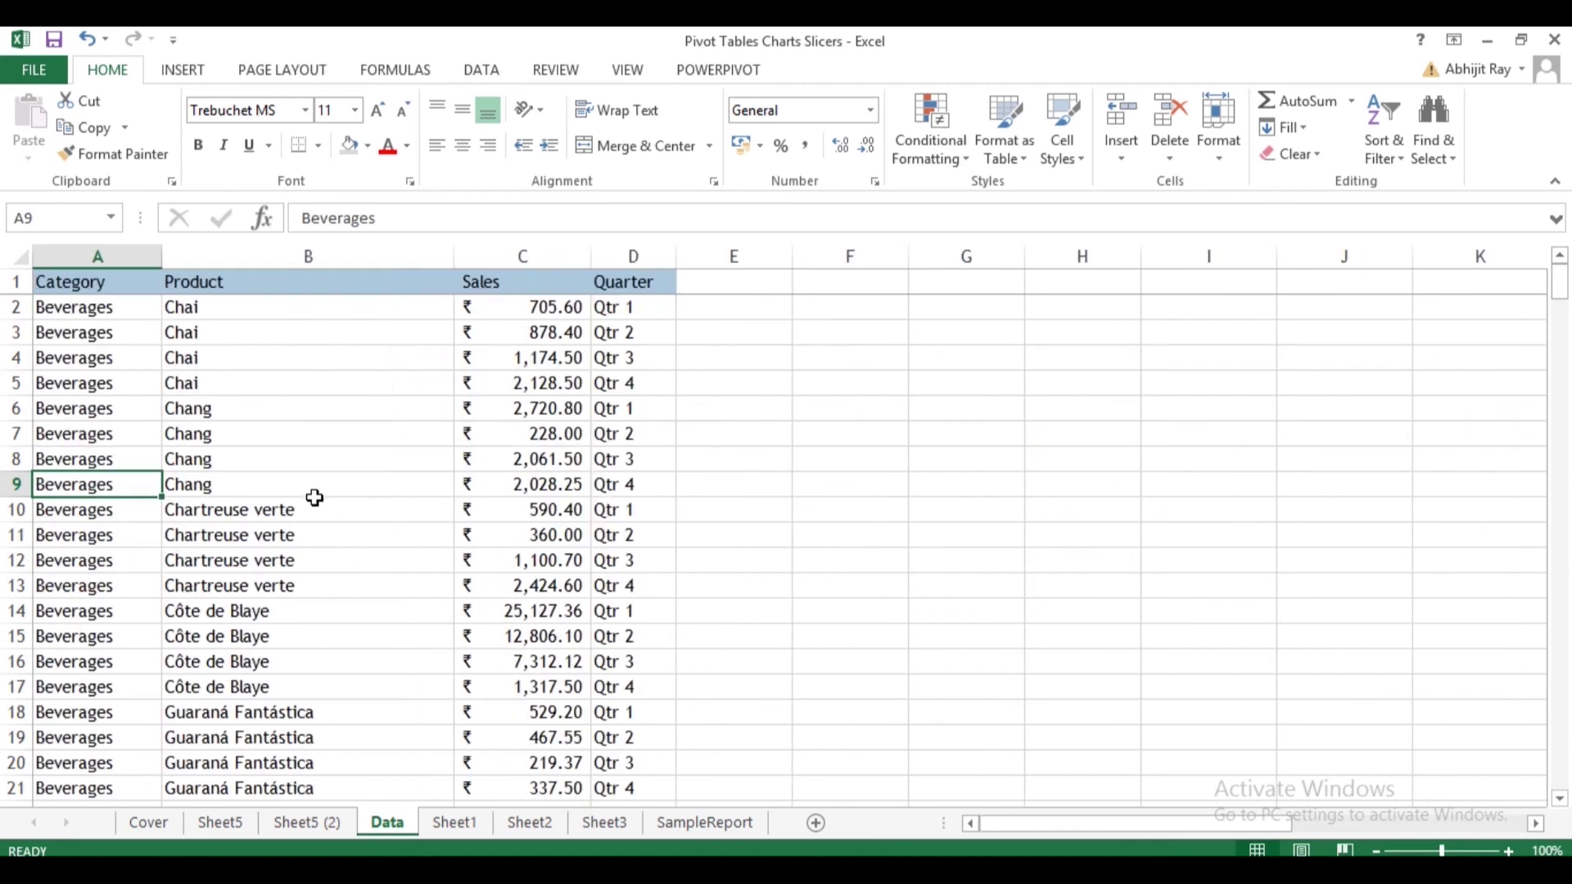